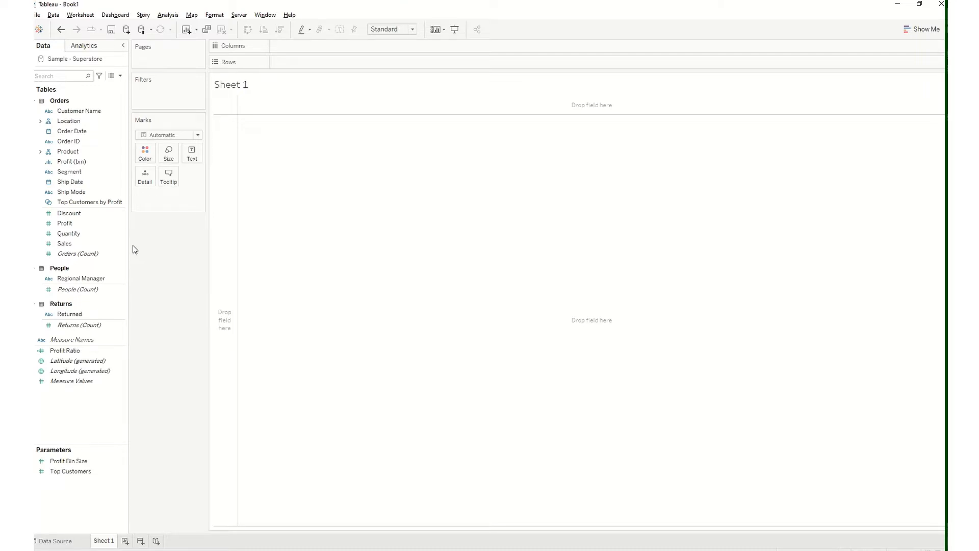
click(97, 217)
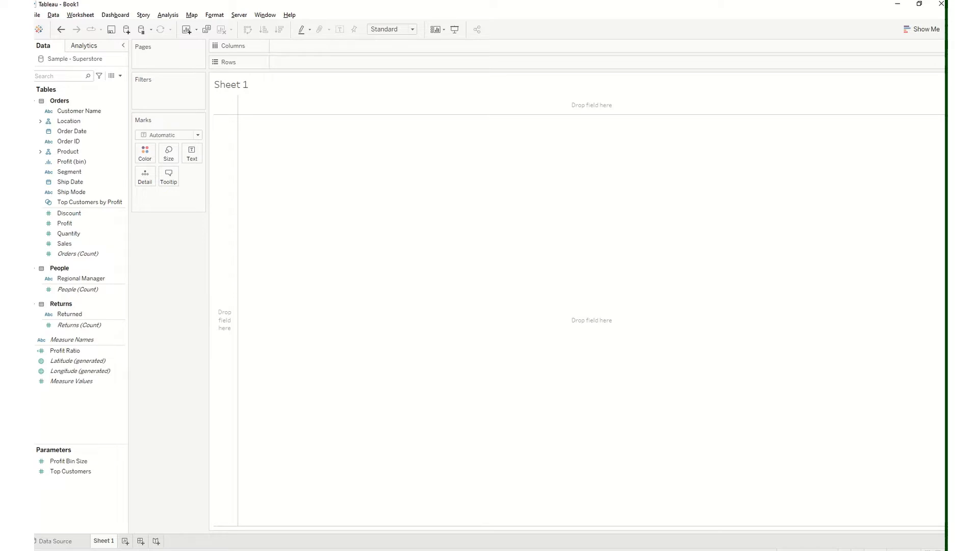
mouse_move(365, 3)
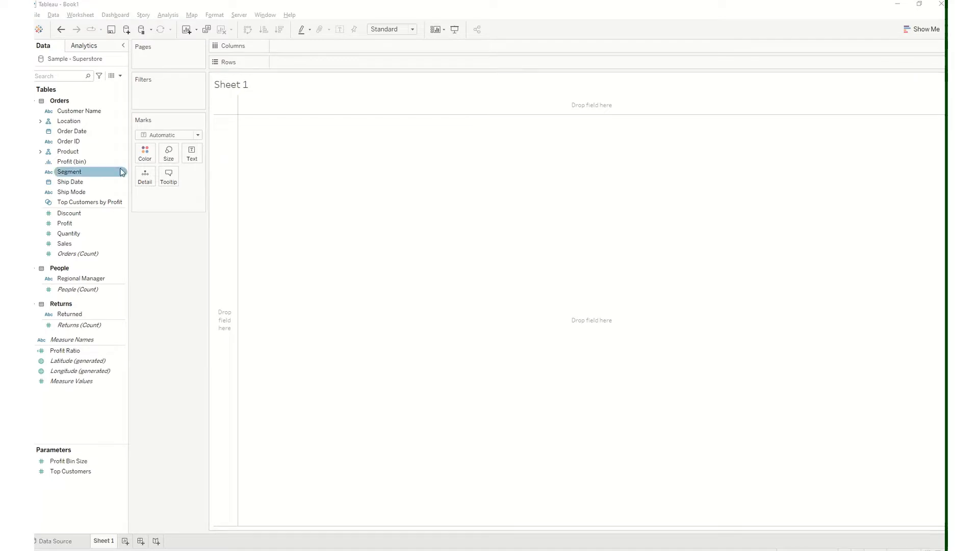
click(87, 141)
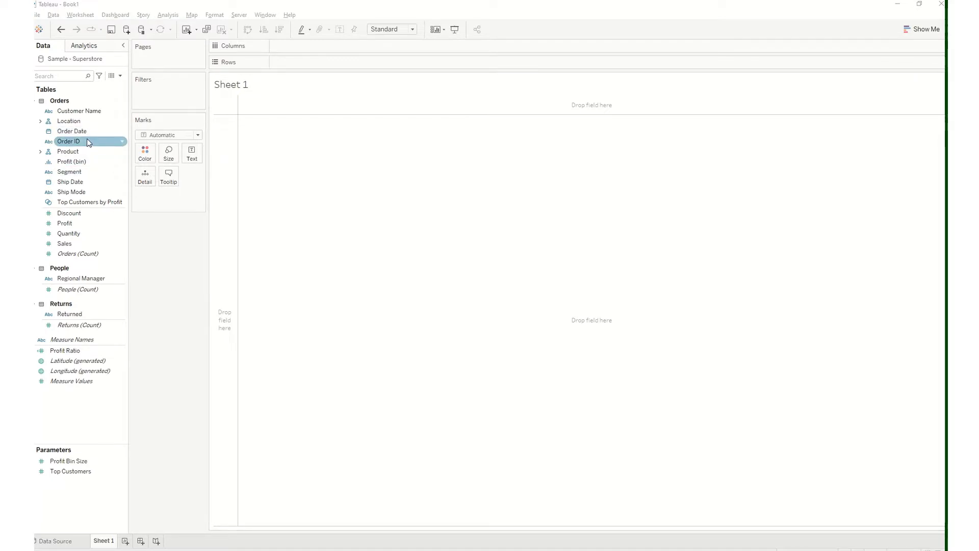
click(75, 122)
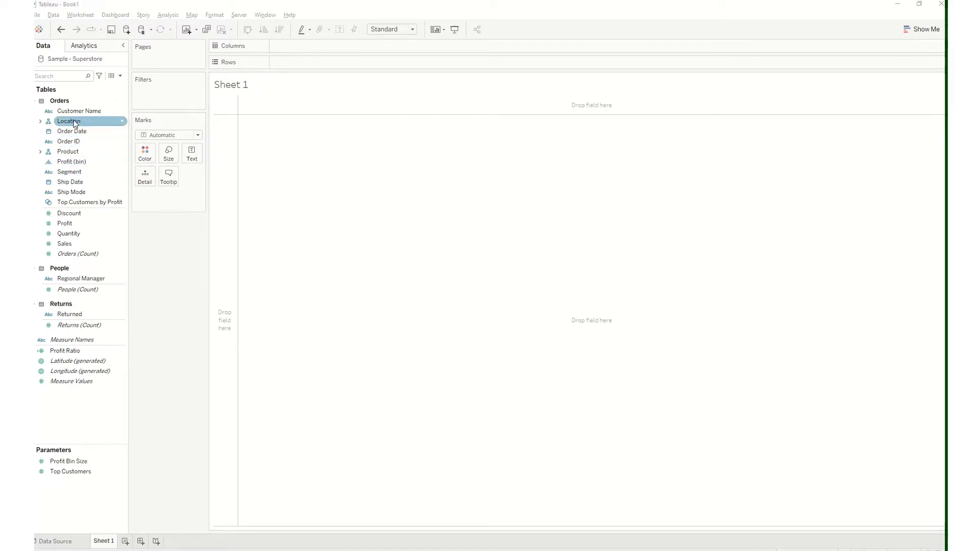
Build a date grid with Order Date years on Columns and Order Date quarters on Rows
click(77, 132)
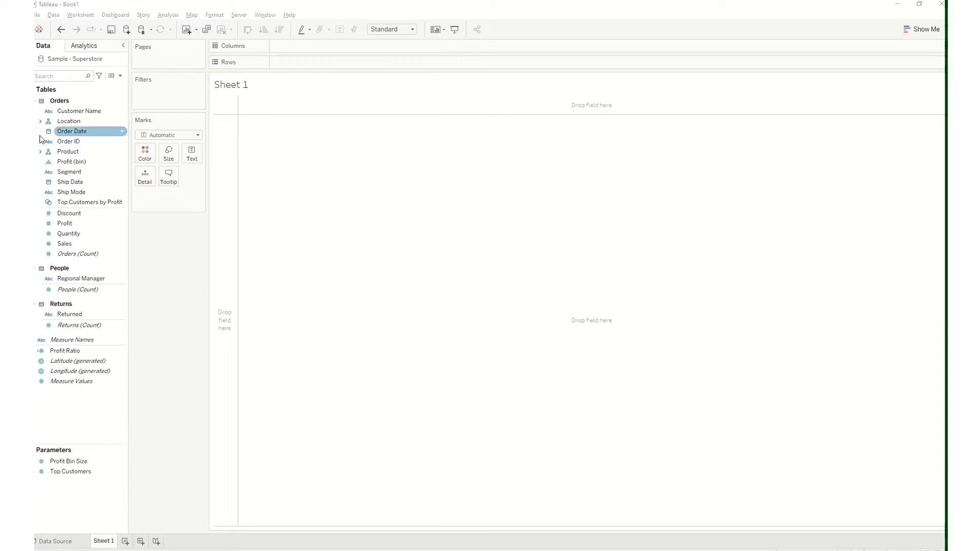
double_click(62, 133)
mouse_move(250, 127)
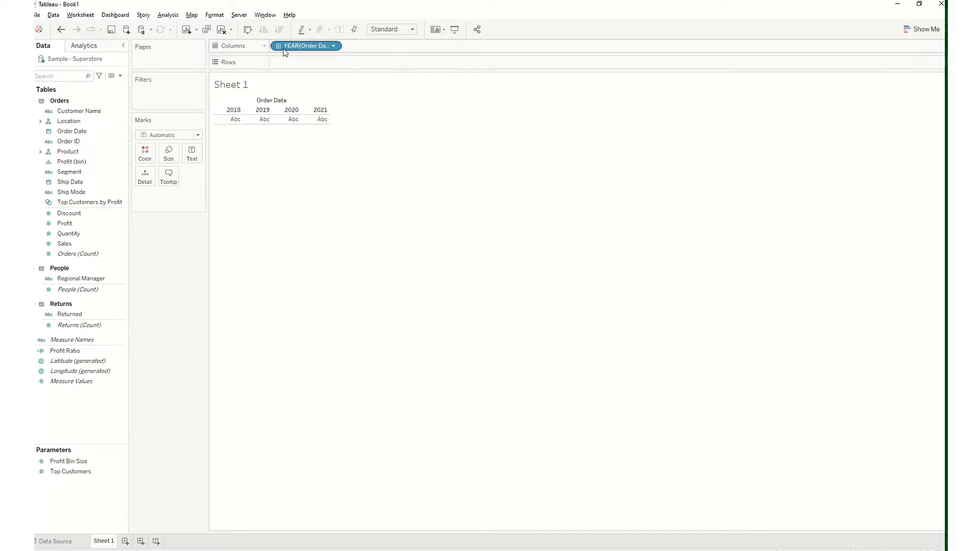
click(82, 233)
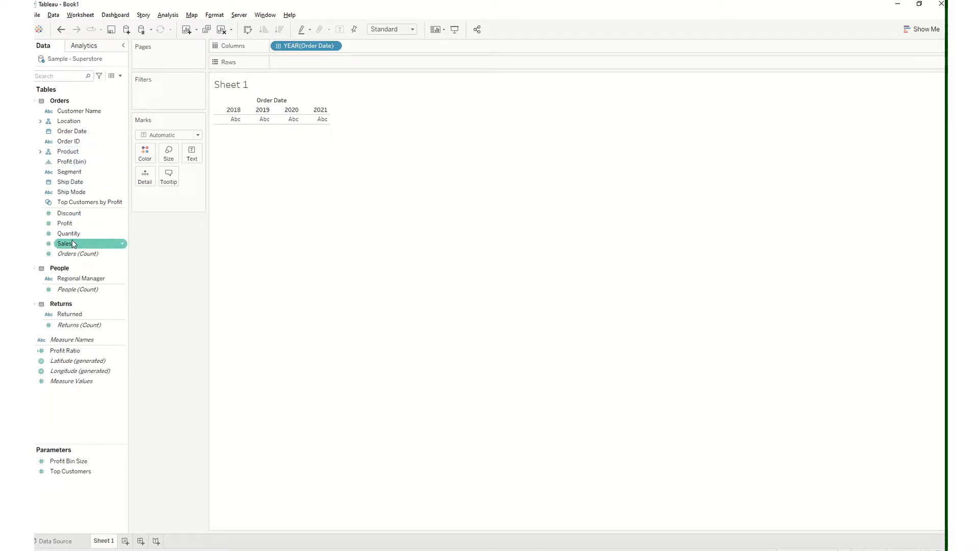
click(278, 46)
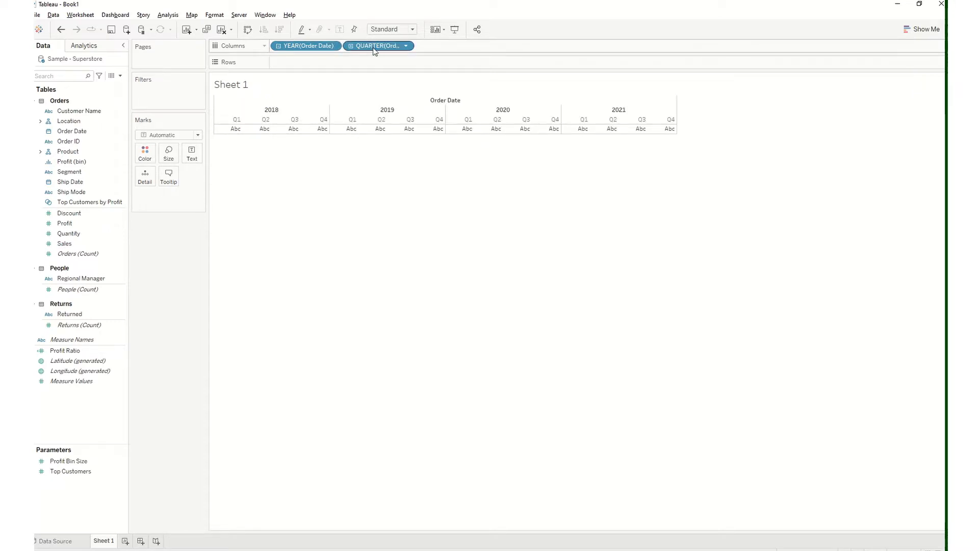
drag(375, 44, 302, 63)
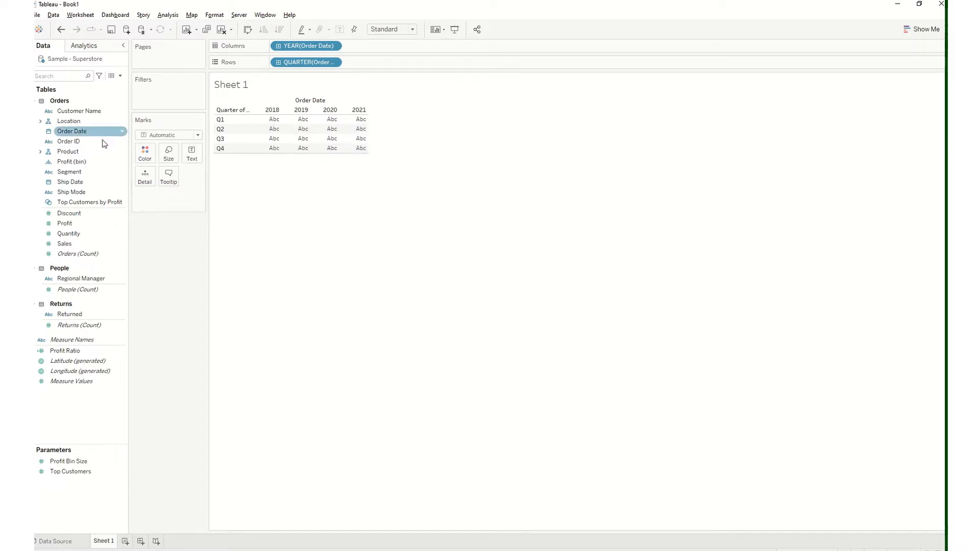
Show Sales as the text values in the table and break the rows down by product Category
drag(87, 236, 191, 157)
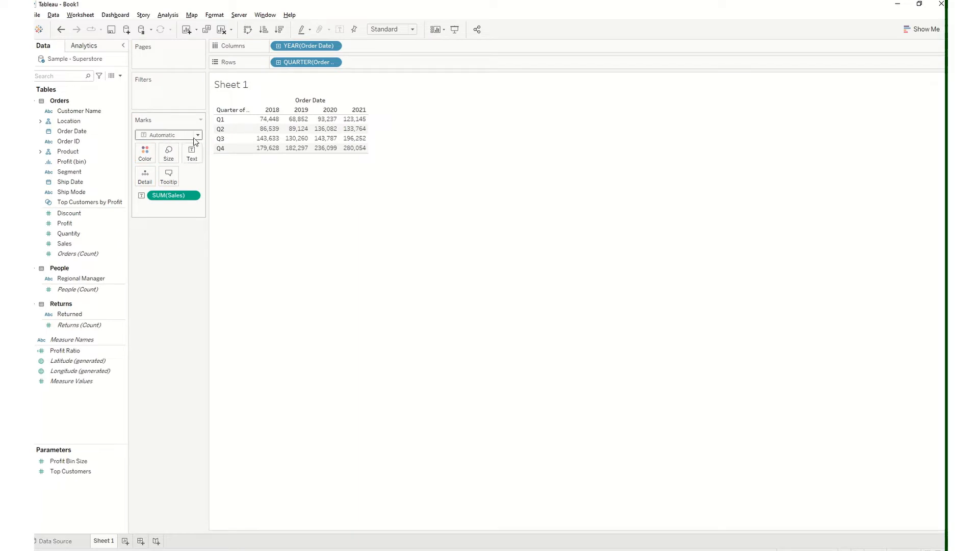
click(40, 152)
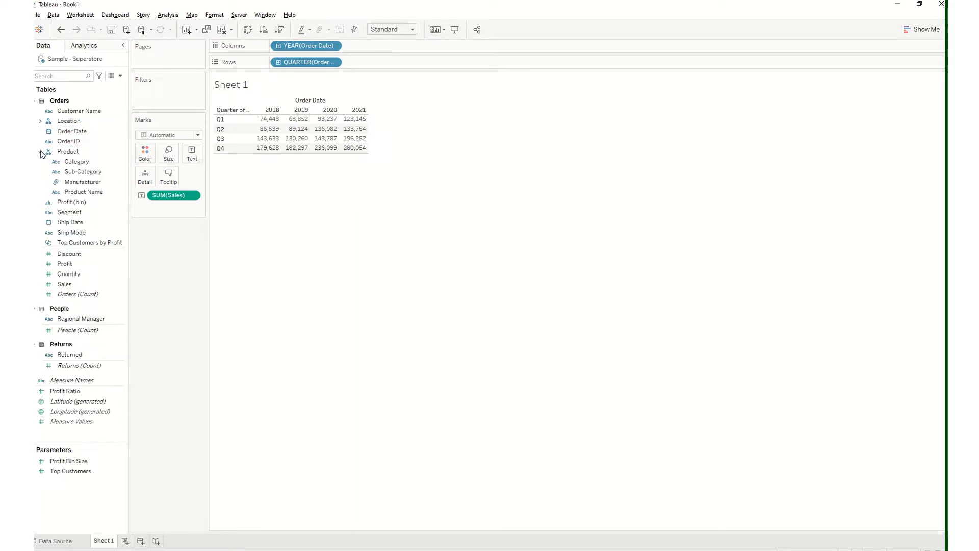
double_click(72, 162)
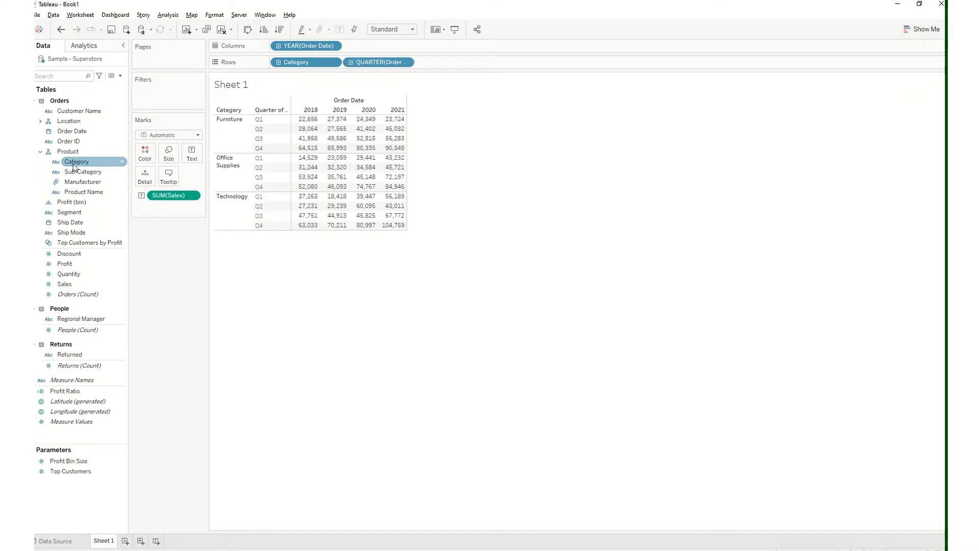
Try fitting the table to width and to height, then restore the Standard fit
click(393, 29)
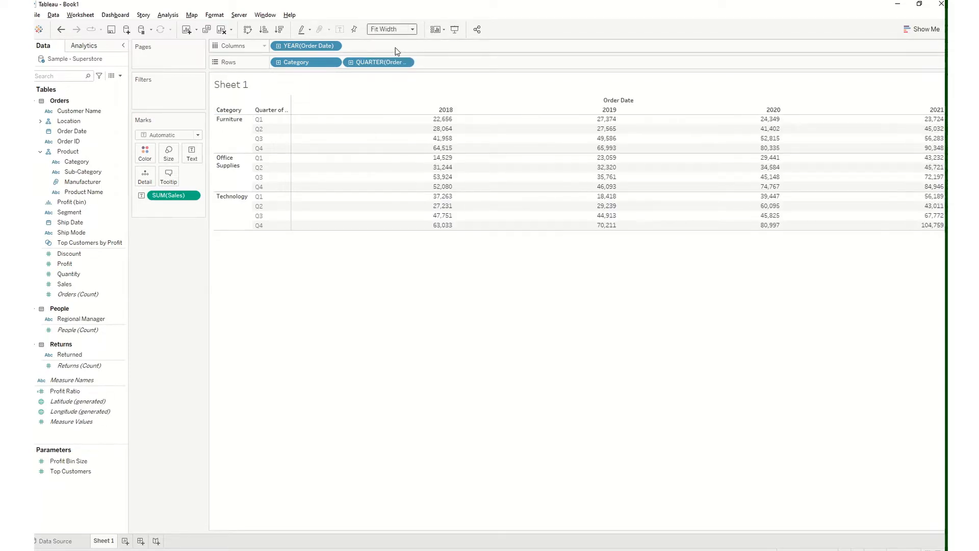
click(399, 55)
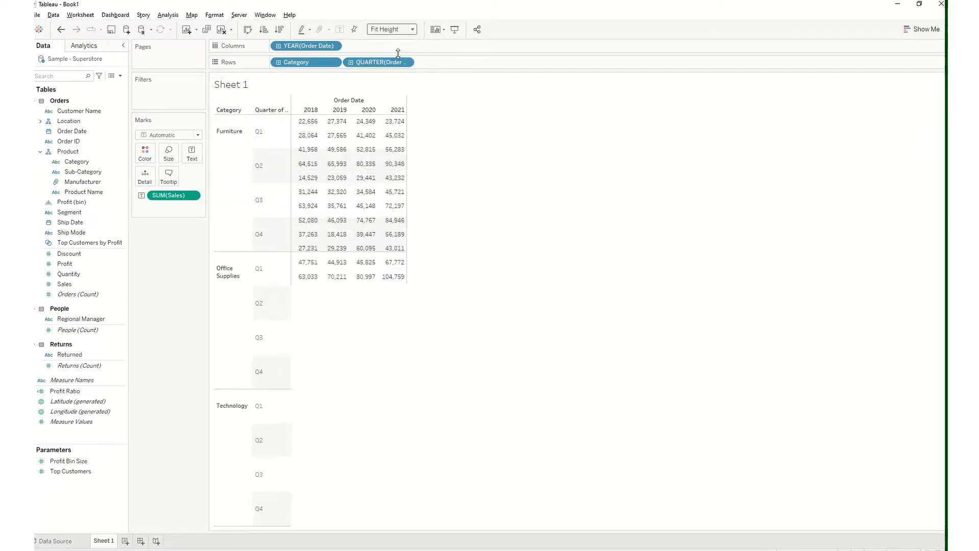
key(ctrl+z)
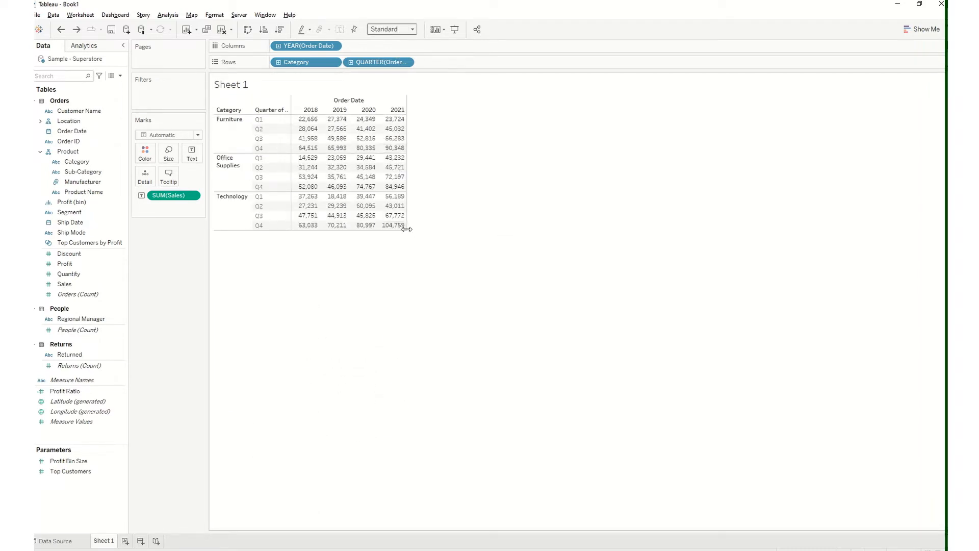
Enlarge the table by widening its year columns and increasing the height of its rows
drag(407, 228, 430, 232)
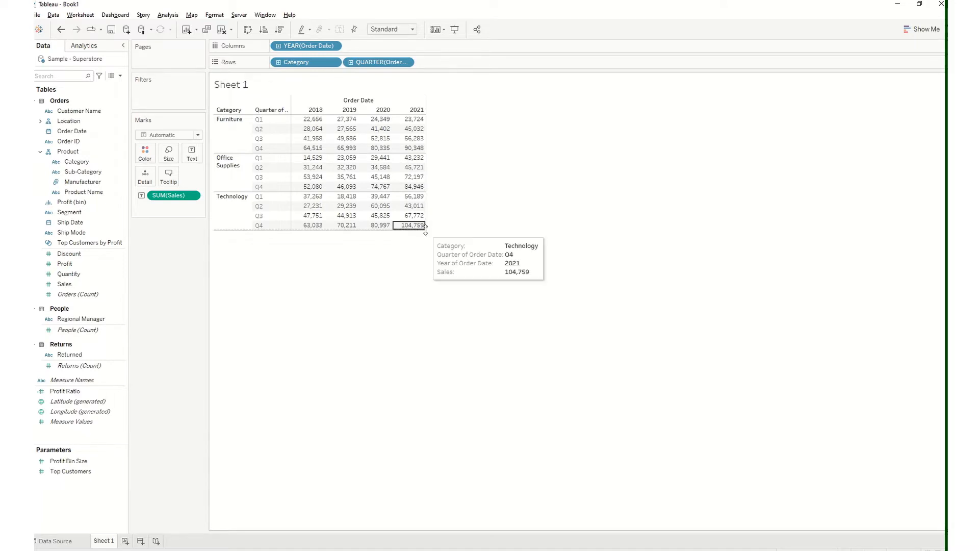
drag(426, 229, 452, 211)
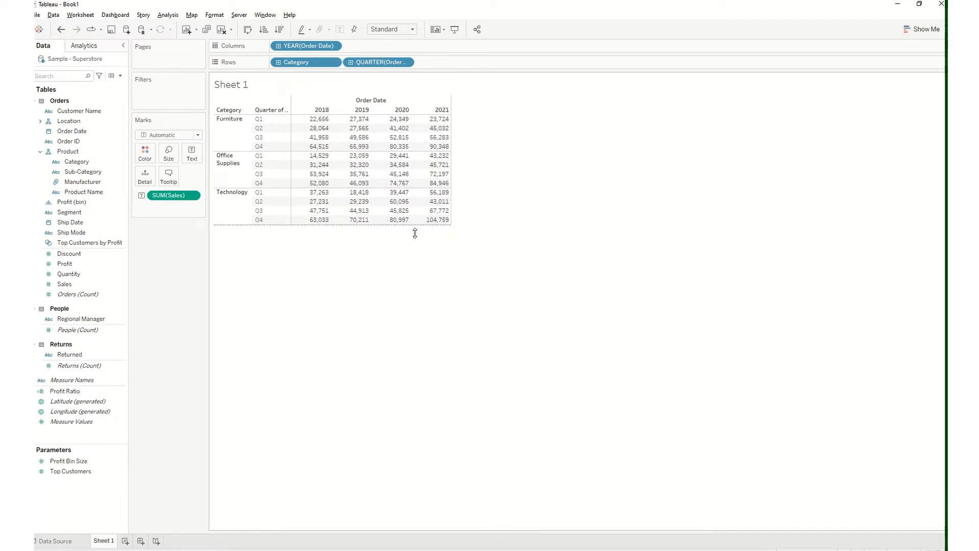
drag(417, 225, 419, 295)
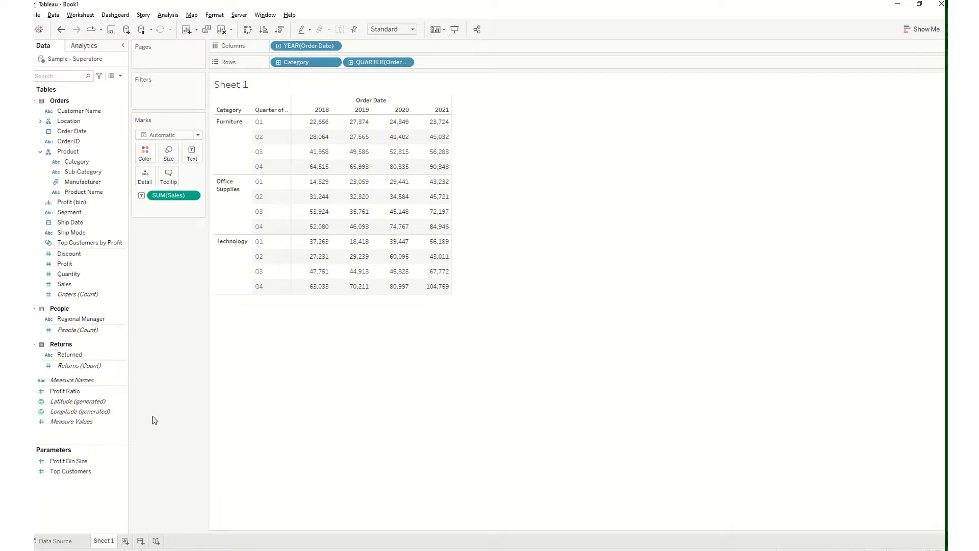
Rename the worksheet as Running Total
double_click(106, 539)
text(Running Total)
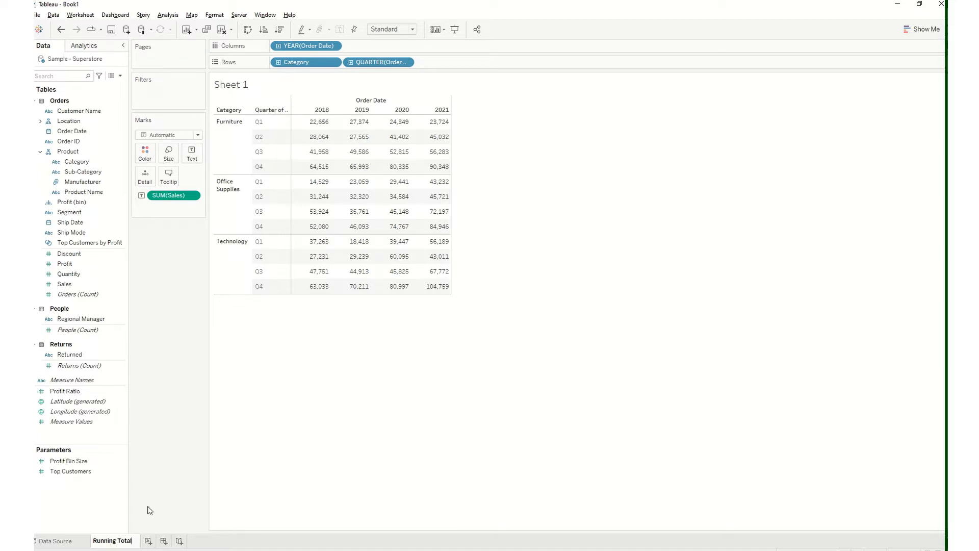
key(Return)
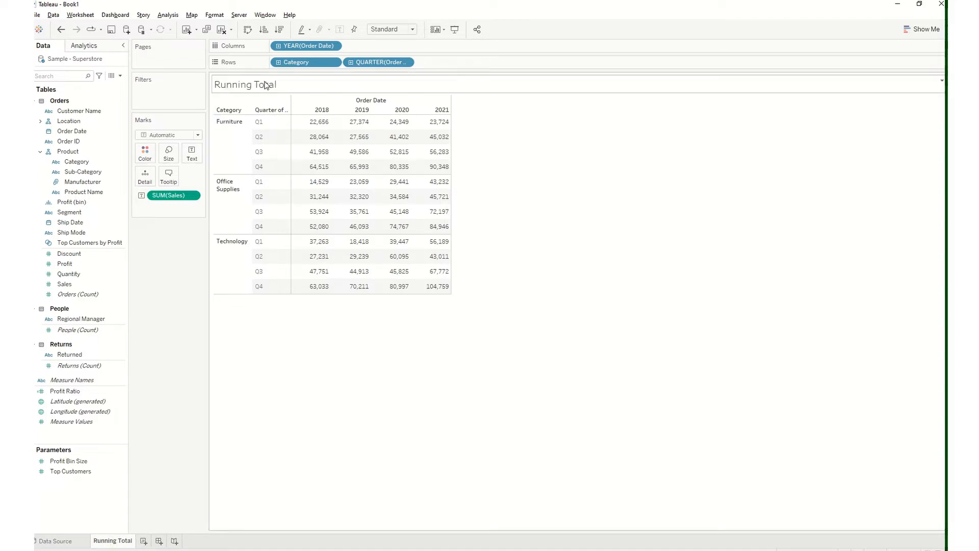
Apply a Running Total quick table calculation to the Sales values in the table
click(194, 199)
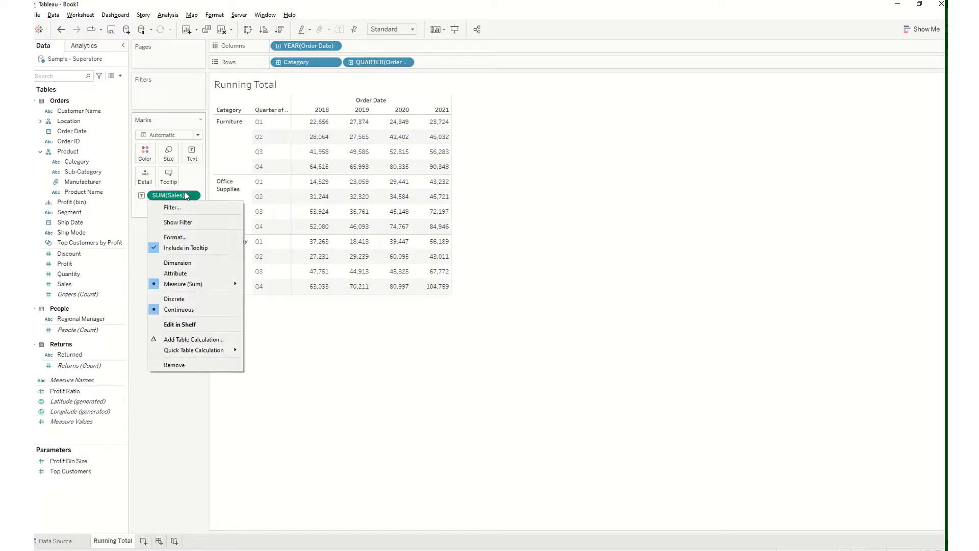
mouse_move(214, 352)
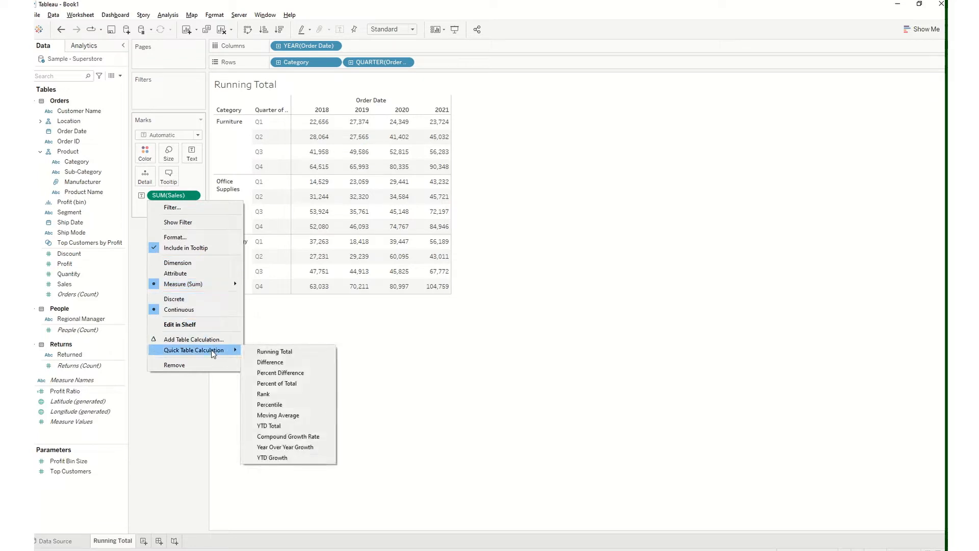
click(278, 352)
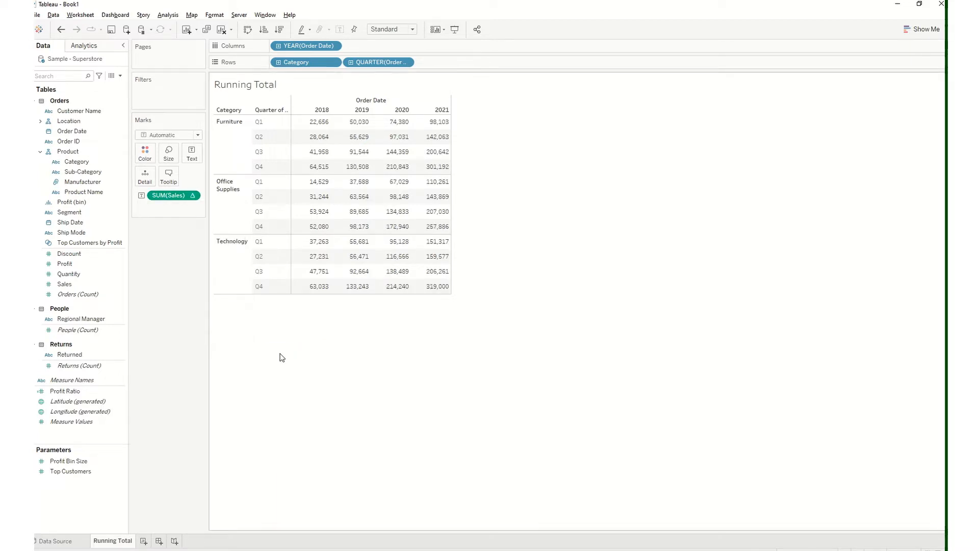
Compare the Furniture Q1 values with and without the running total by repeatedly undoing and redoing the calculation, finishing with it undone
mouse_move(411, 125)
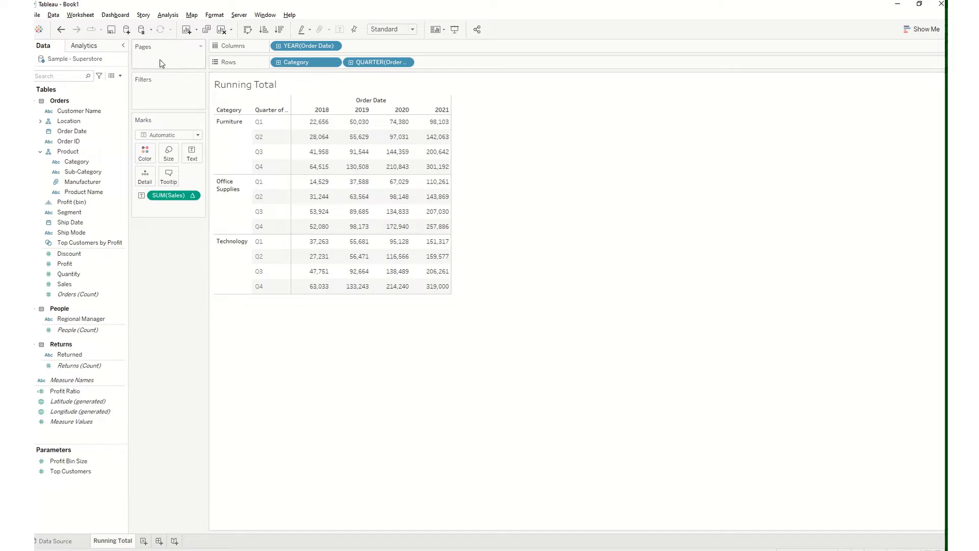
click(61, 29)
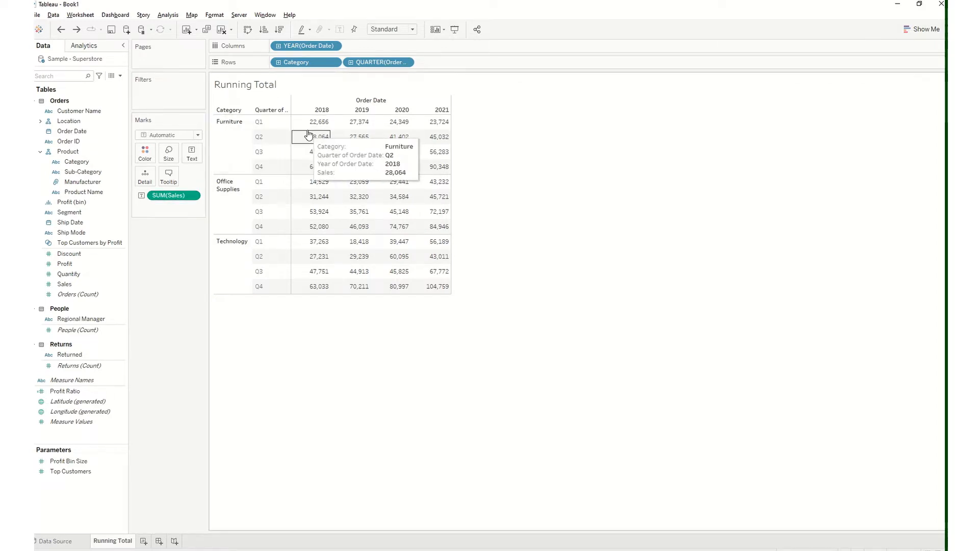
mouse_move(316, 127)
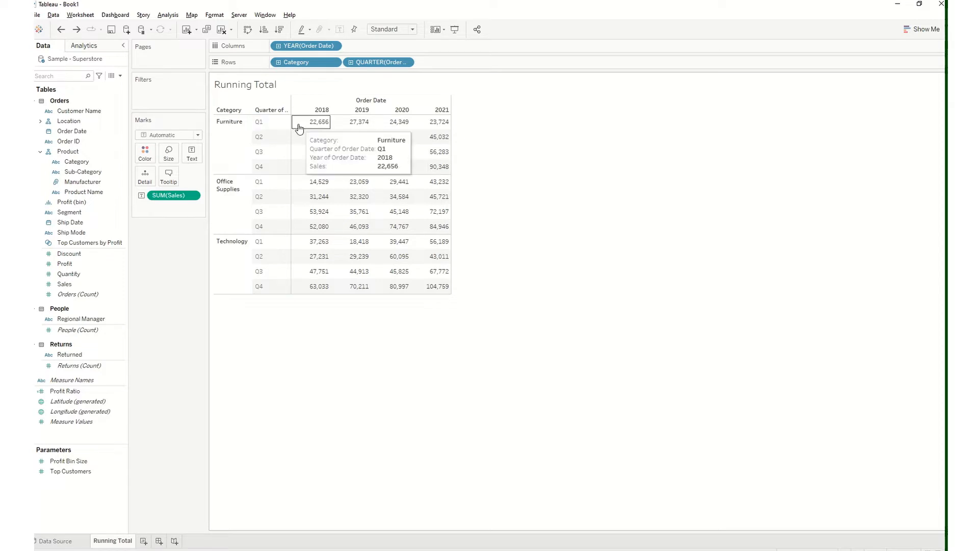
mouse_move(350, 127)
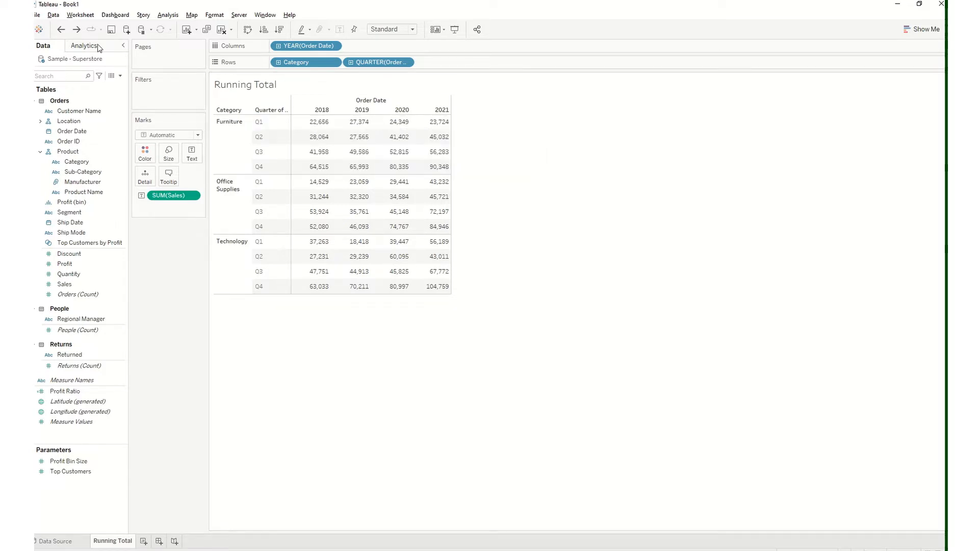
click(76, 29)
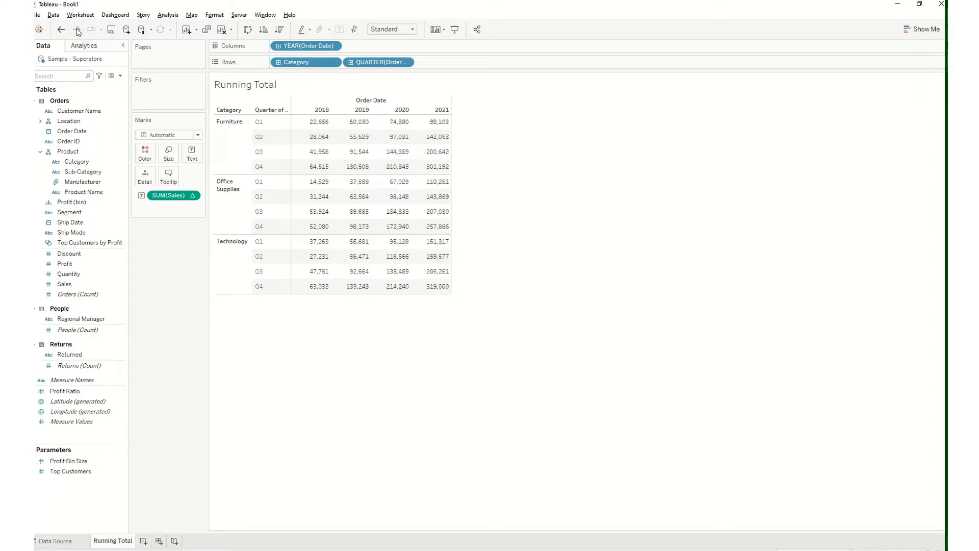
mouse_move(194, 197)
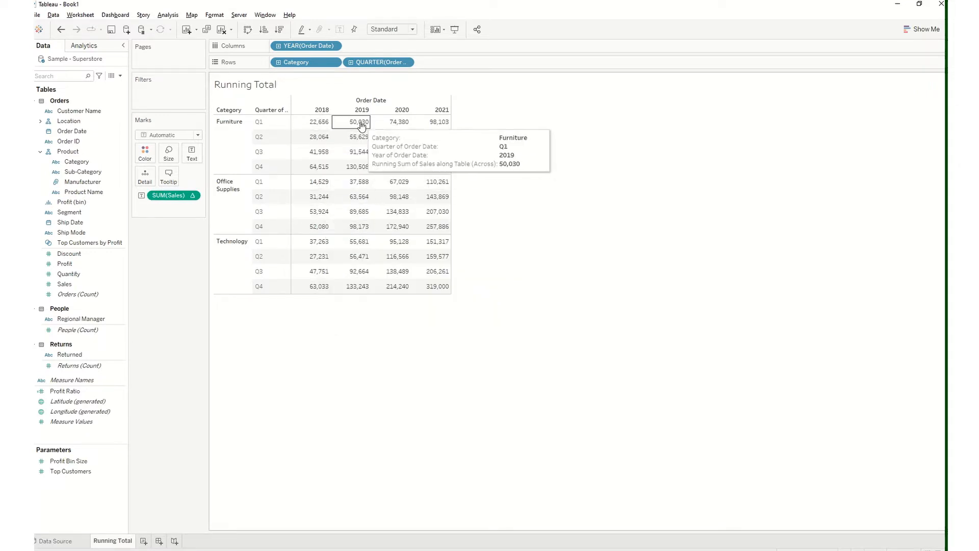
click(60, 29)
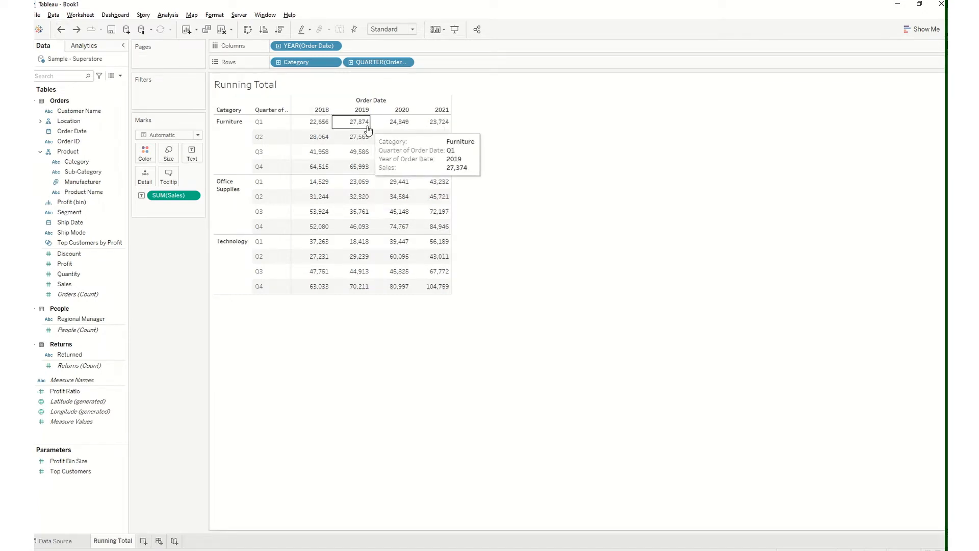
click(76, 29)
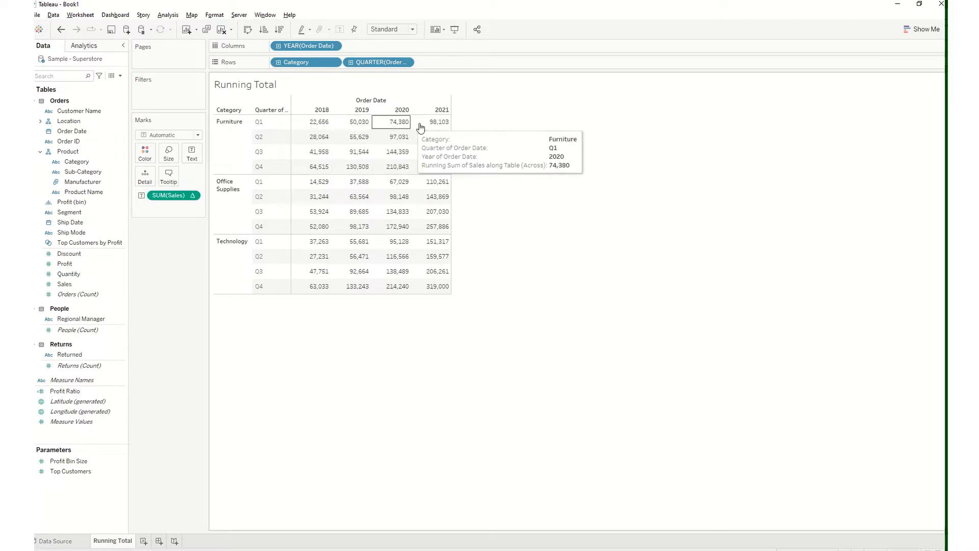
click(61, 29)
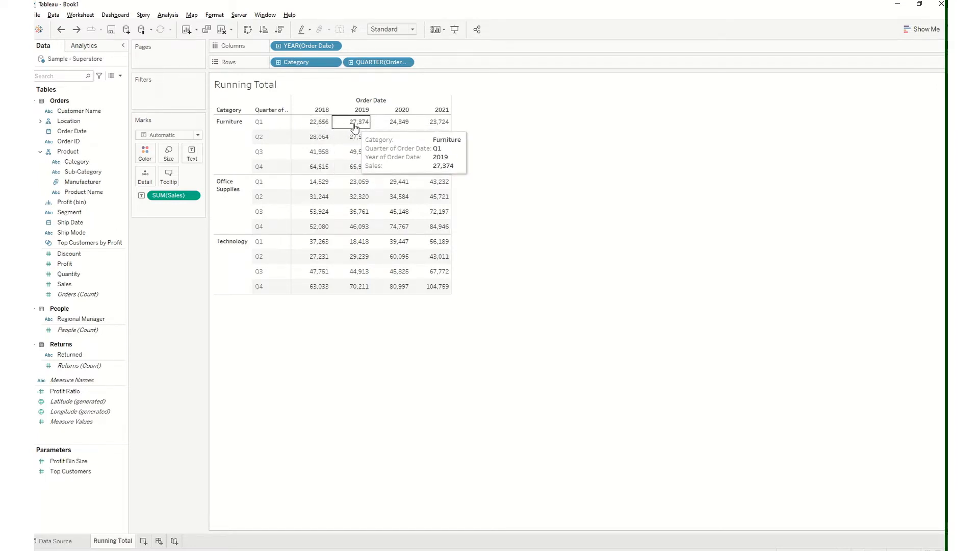
click(76, 30)
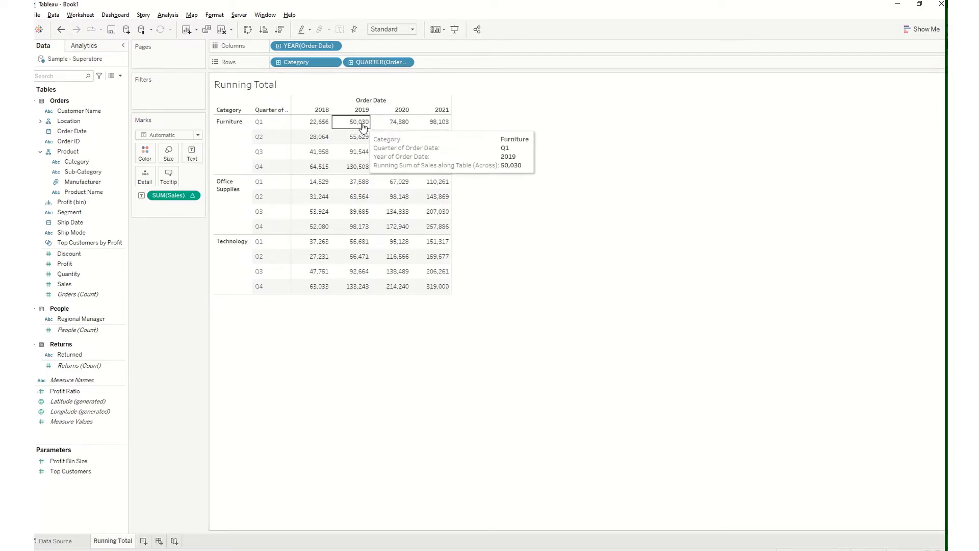
click(61, 30)
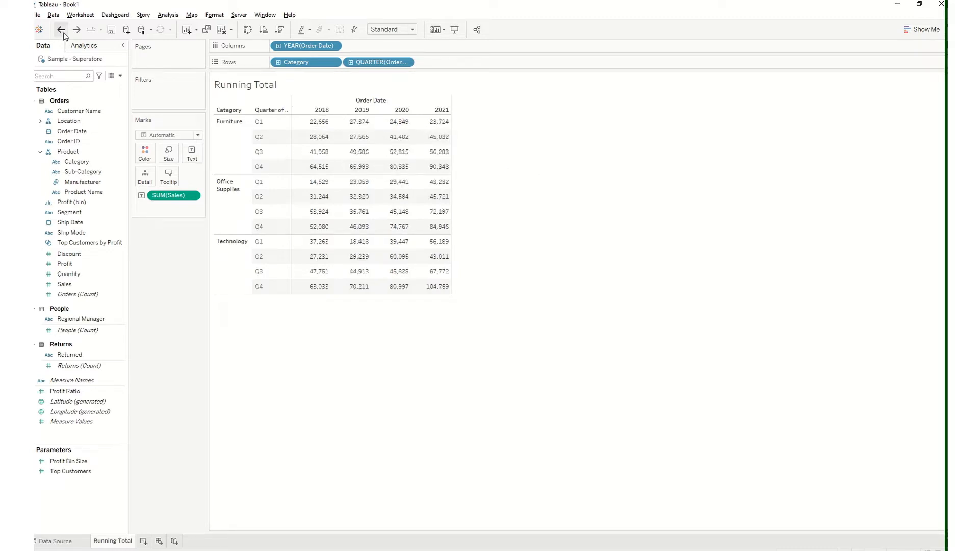
click(220, 549)
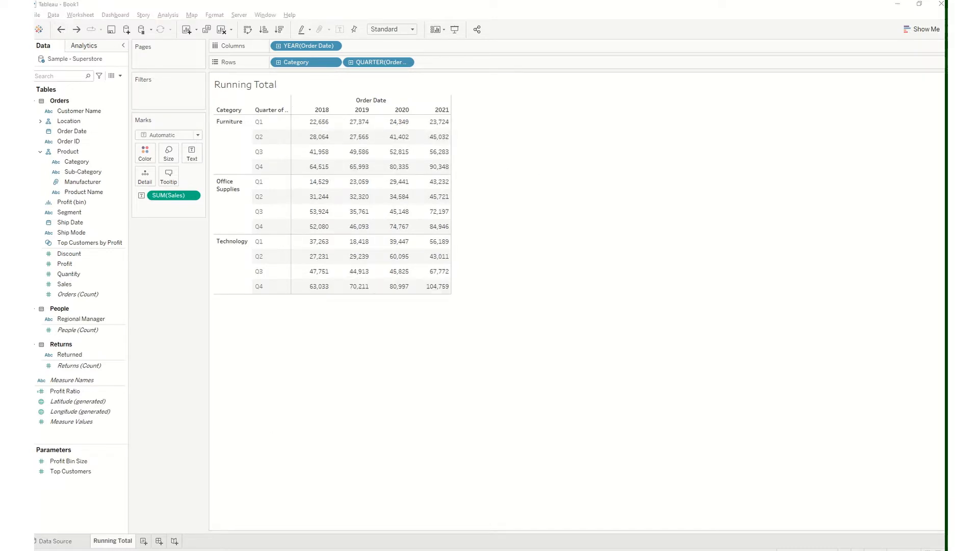
Switch to Calculator and add the Furniture Q1 sales for 2018 and 2019, 22656 + 27374
drag(677, 147, 607, 101)
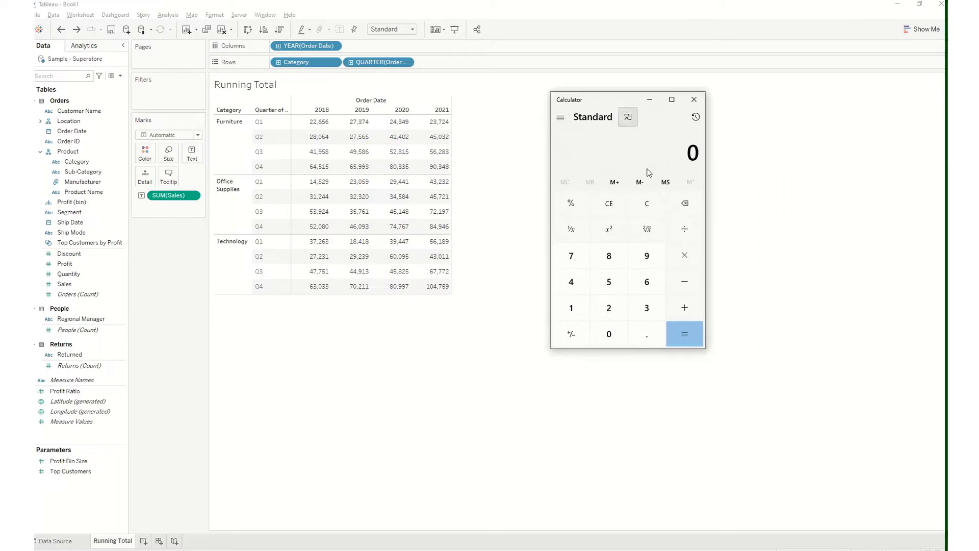
click(614, 307)
click(647, 281)
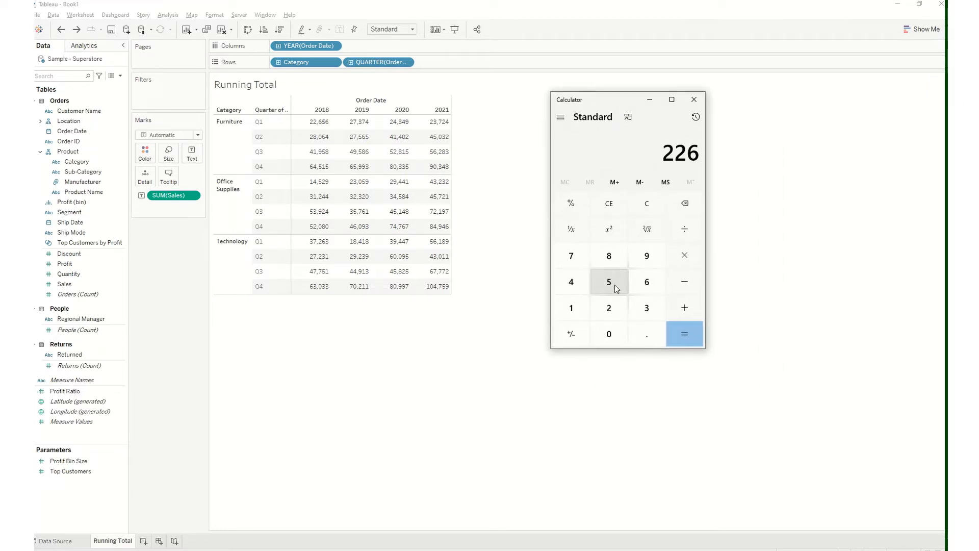
click(617, 288)
click(646, 283)
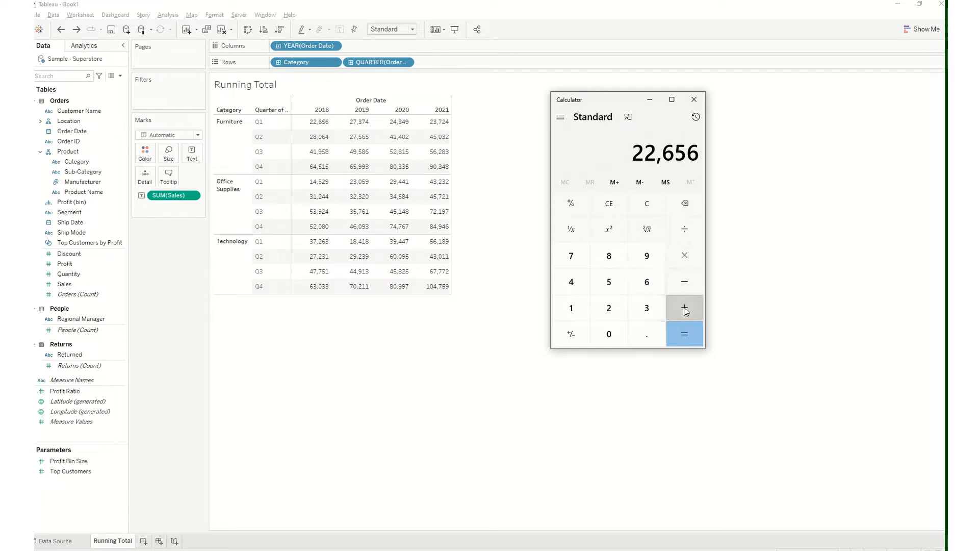
click(620, 308)
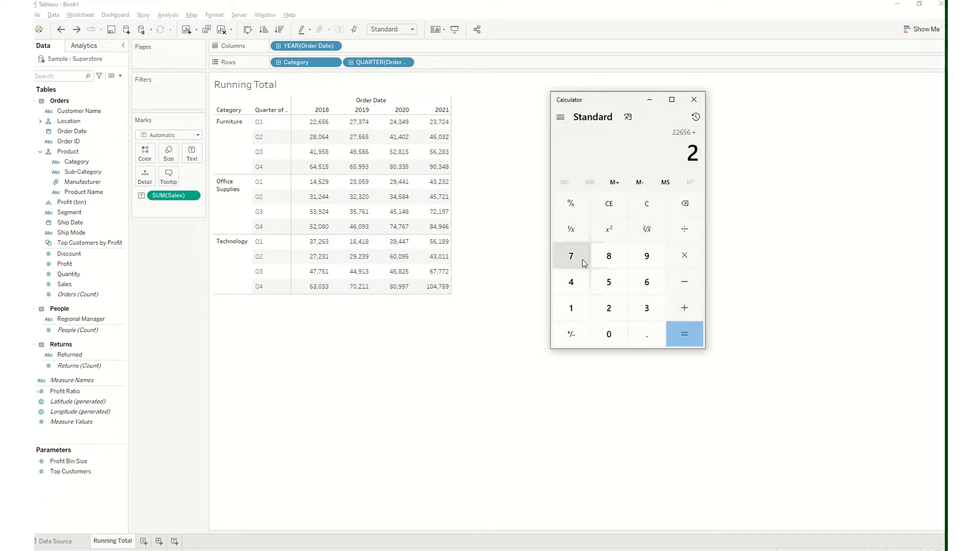
click(582, 259)
click(643, 309)
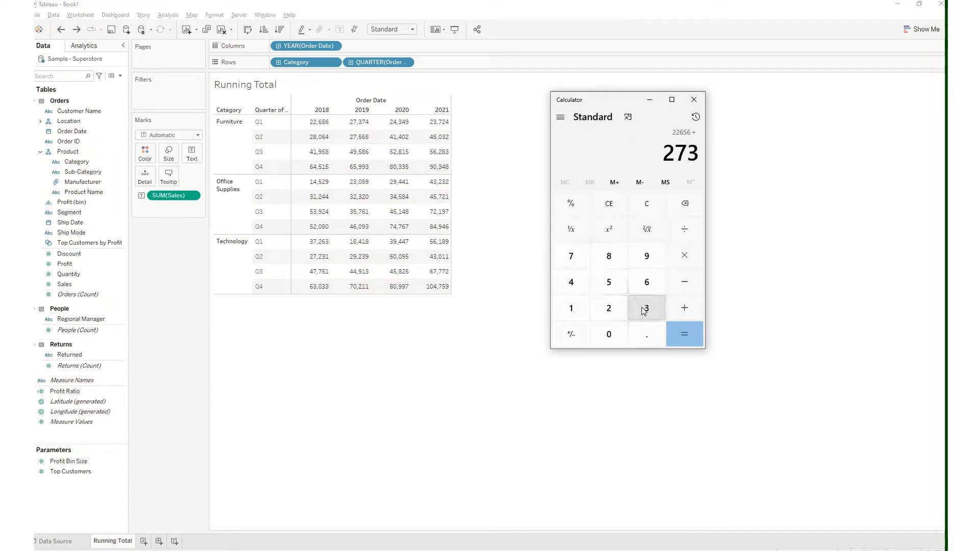
click(577, 287)
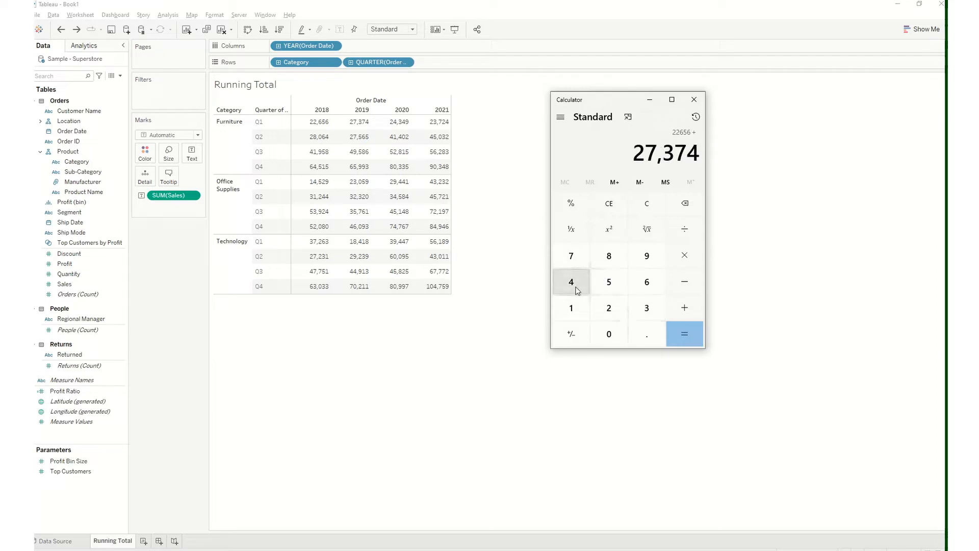
click(678, 335)
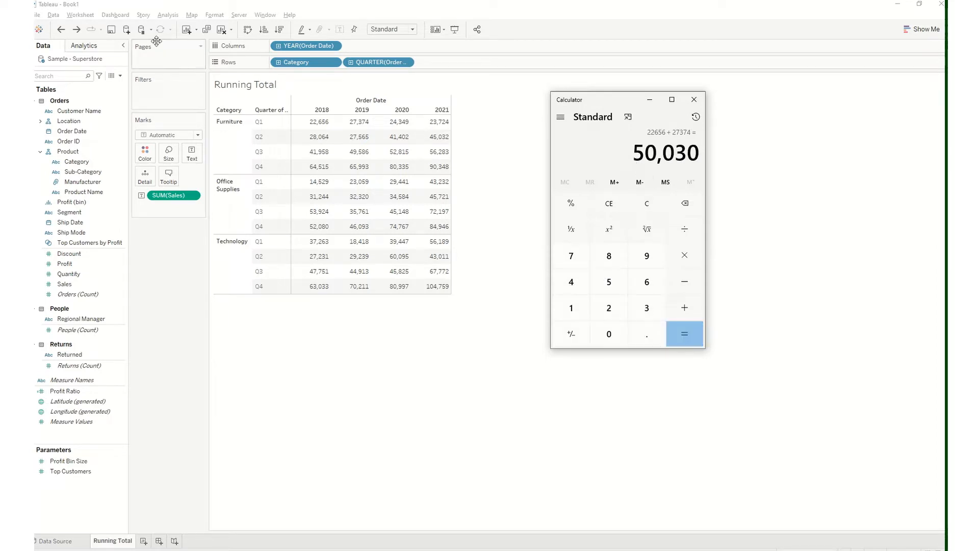
Redo and undo the running total to compare the Furniture Q1 values for 2019 and 2020, finishing with it undone
click(74, 32)
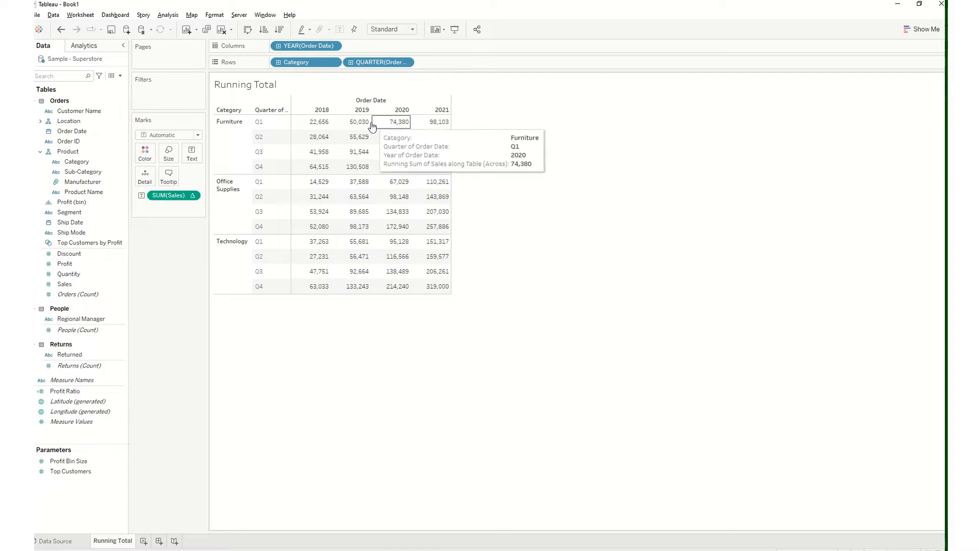
mouse_move(366, 126)
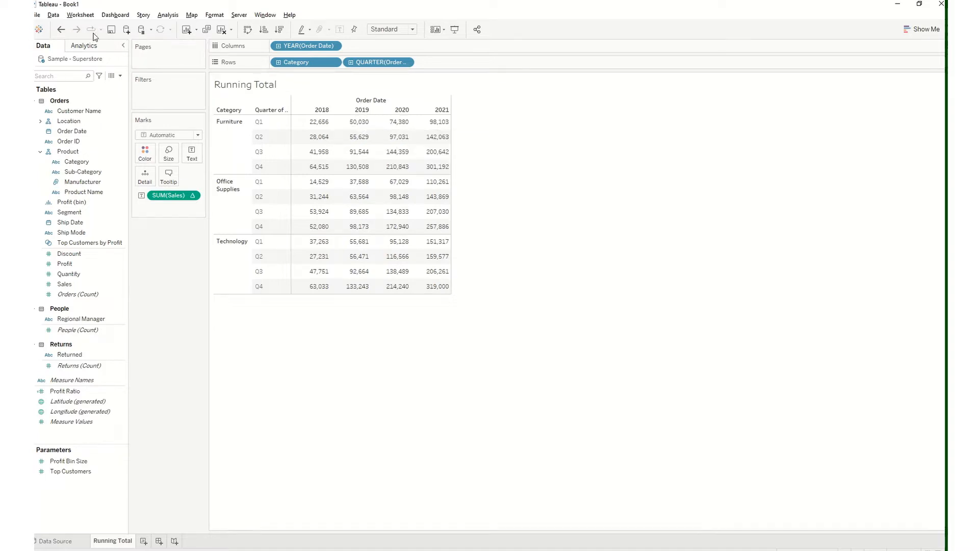
click(62, 30)
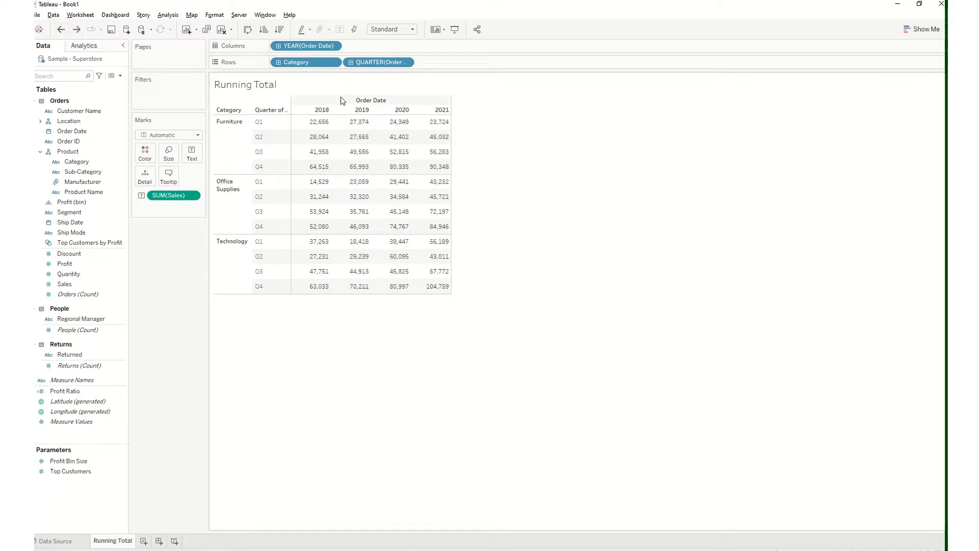
mouse_move(367, 129)
mouse_move(399, 127)
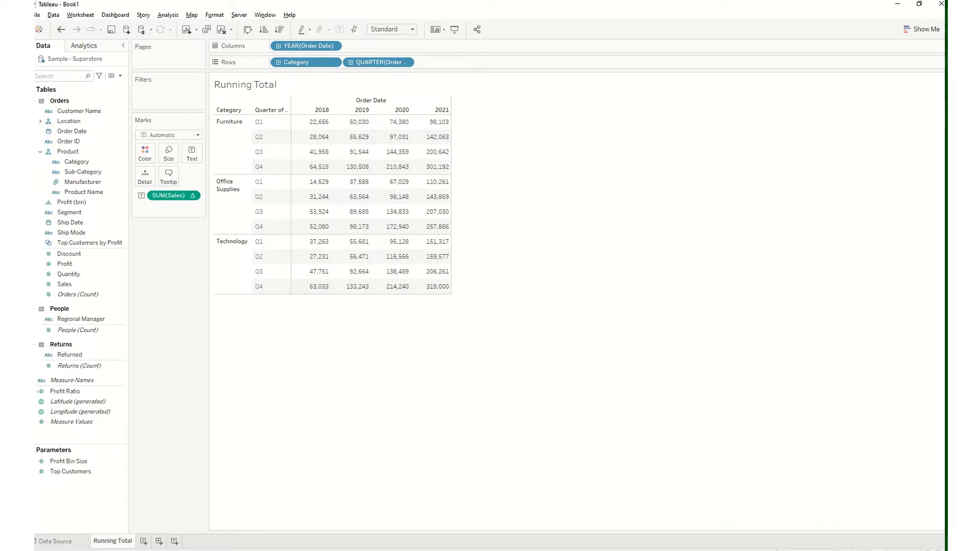
click(245, 550)
click(245, 550)
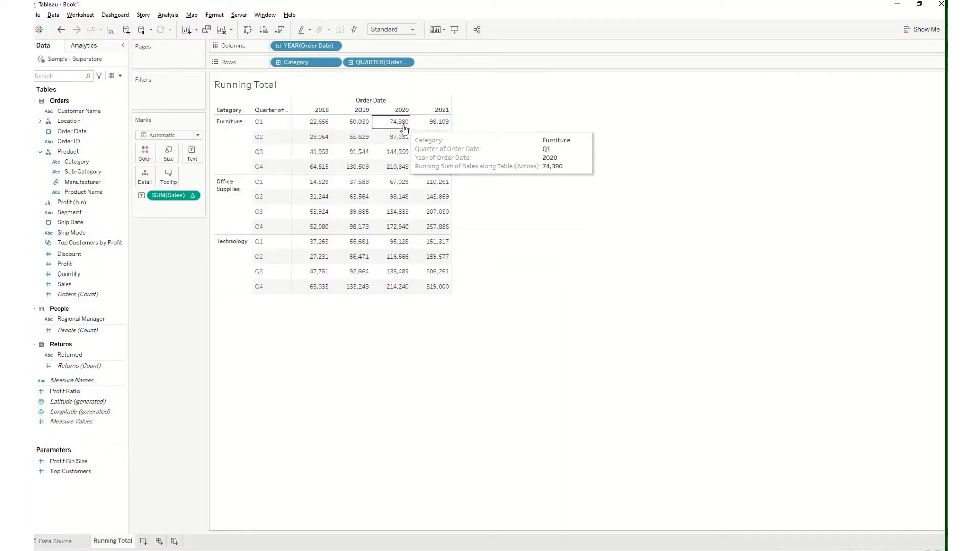
key(alt+Tab)
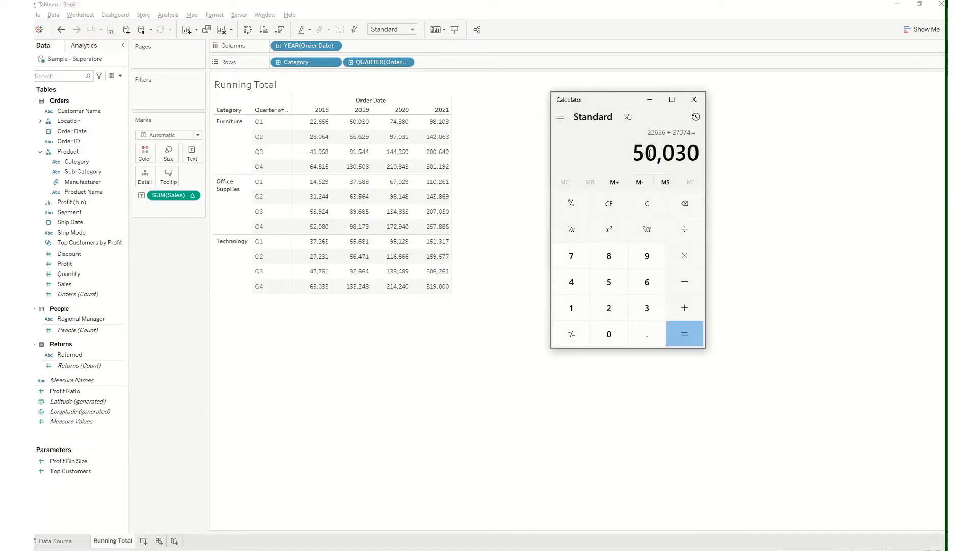
click(61, 29)
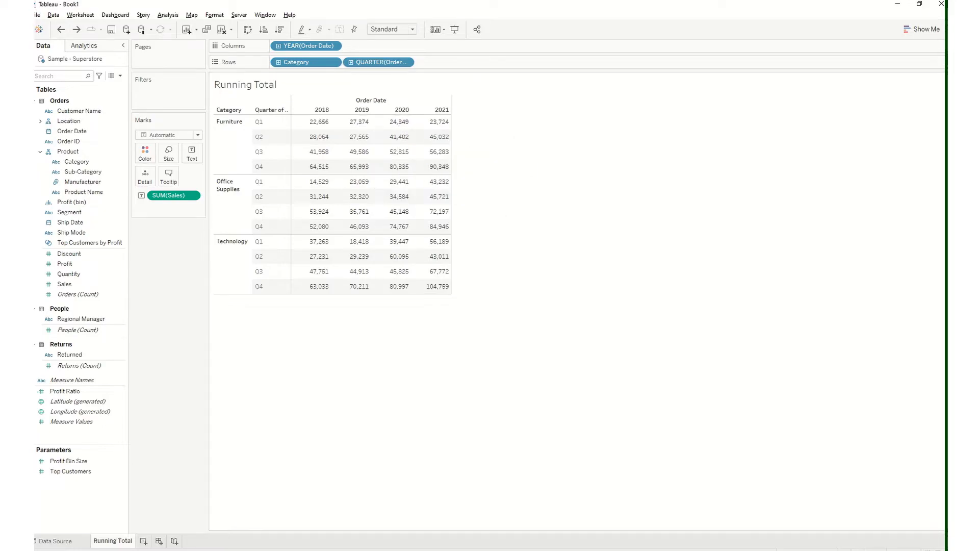
Switch back to Calculator and add the Furniture Q1 2020 sales, 24349, to the previous sum
click(306, 550)
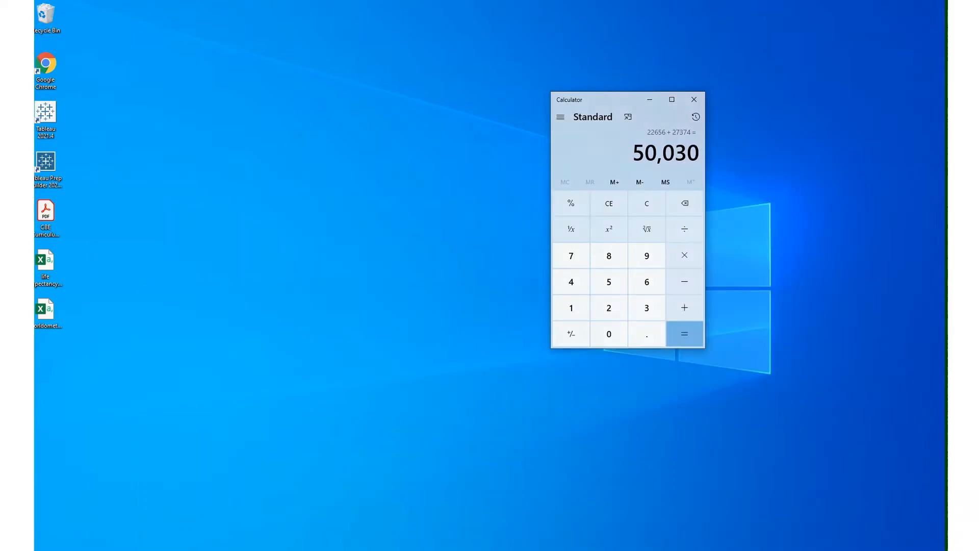
click(306, 550)
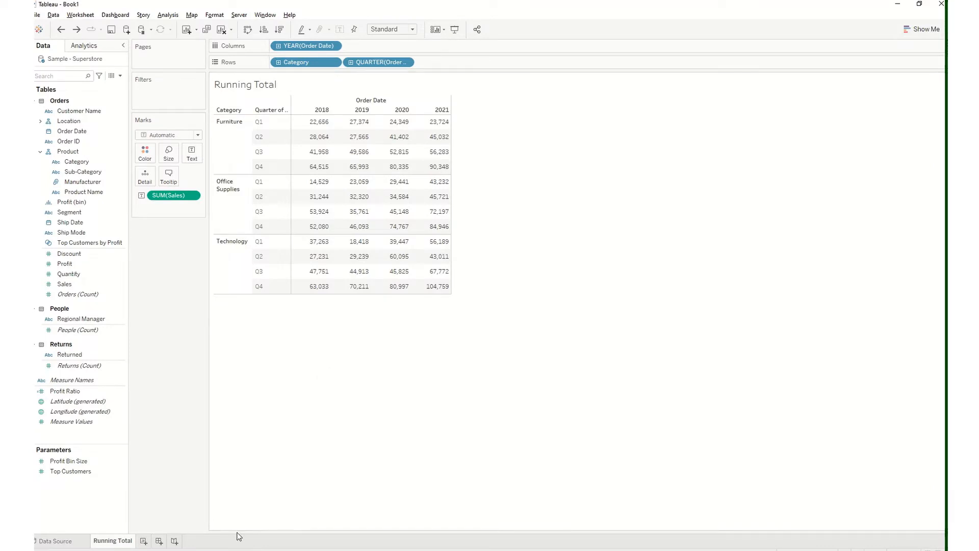
key(alt+Tab)
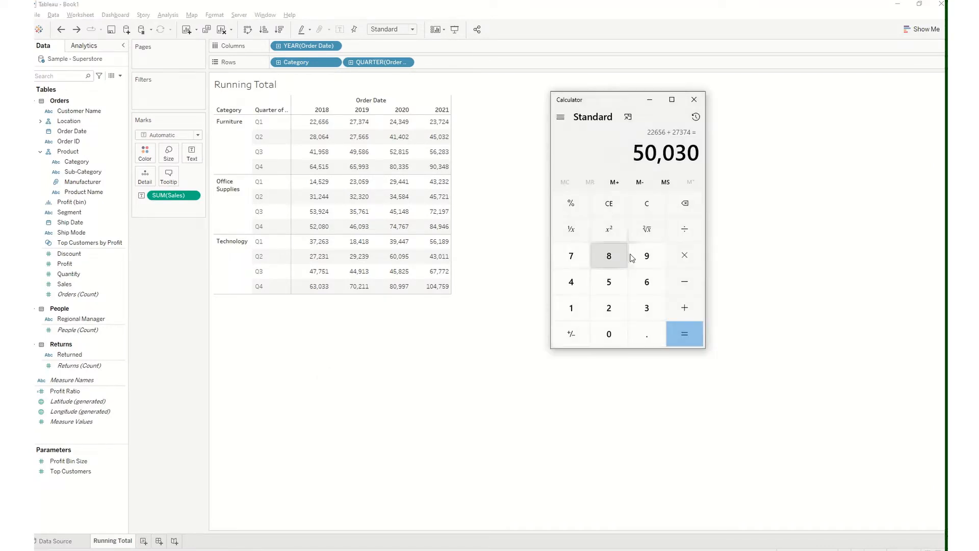
click(690, 312)
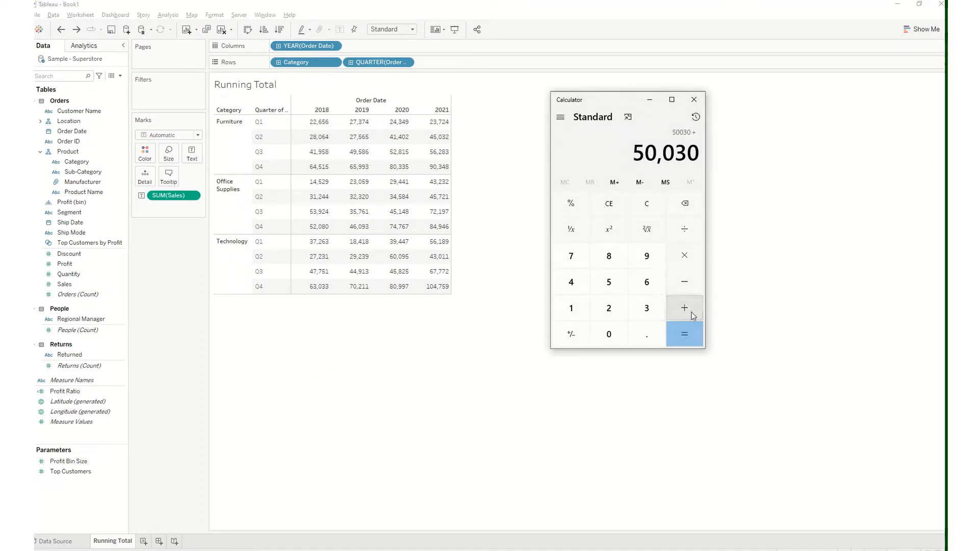
click(611, 319)
click(571, 282)
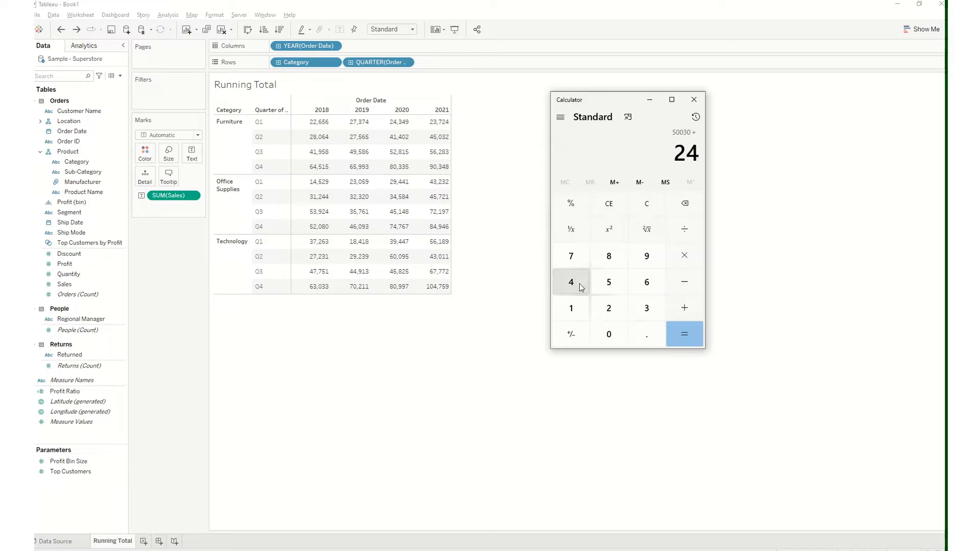
click(646, 310)
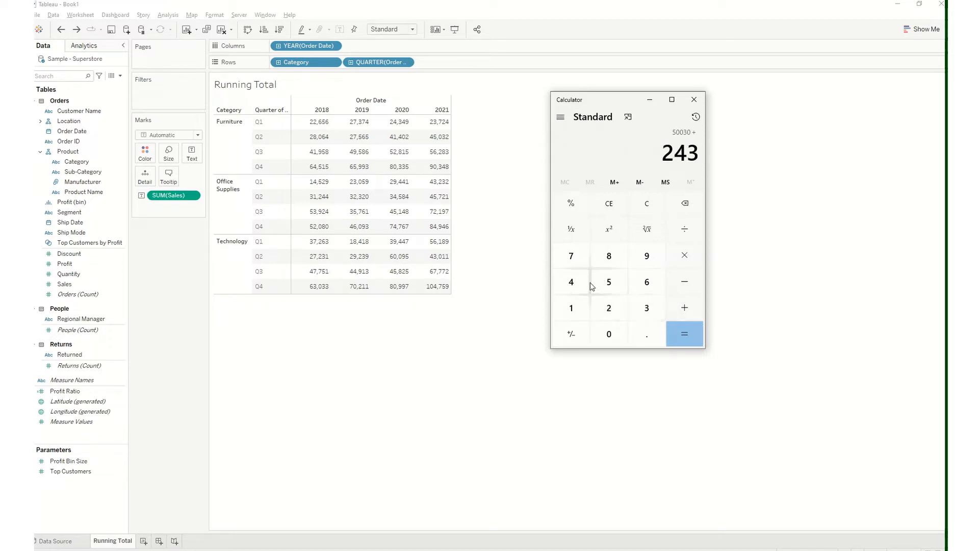
click(571, 282)
click(646, 256)
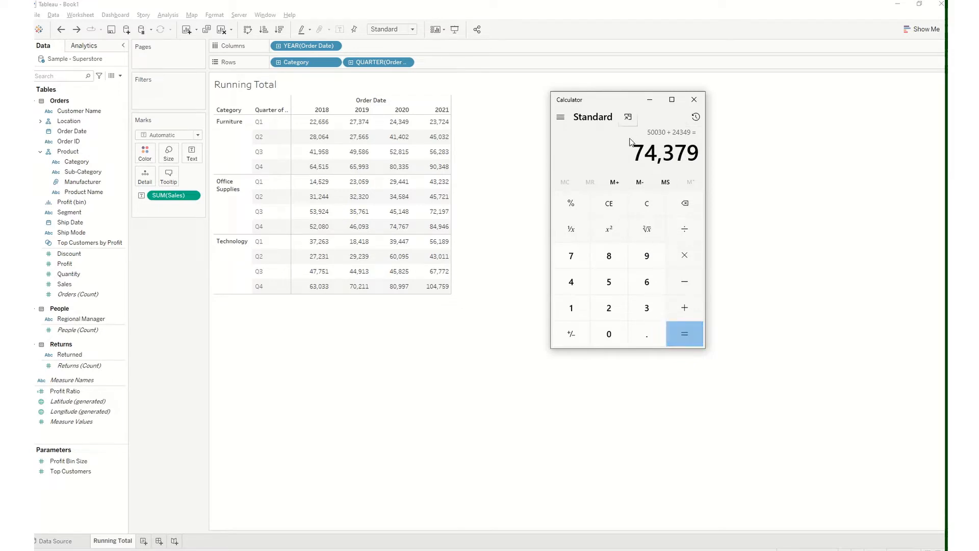
Minimize Calculator, redo the running total on Sales and check the Furniture Q1 values for 2020 and 2021
click(650, 100)
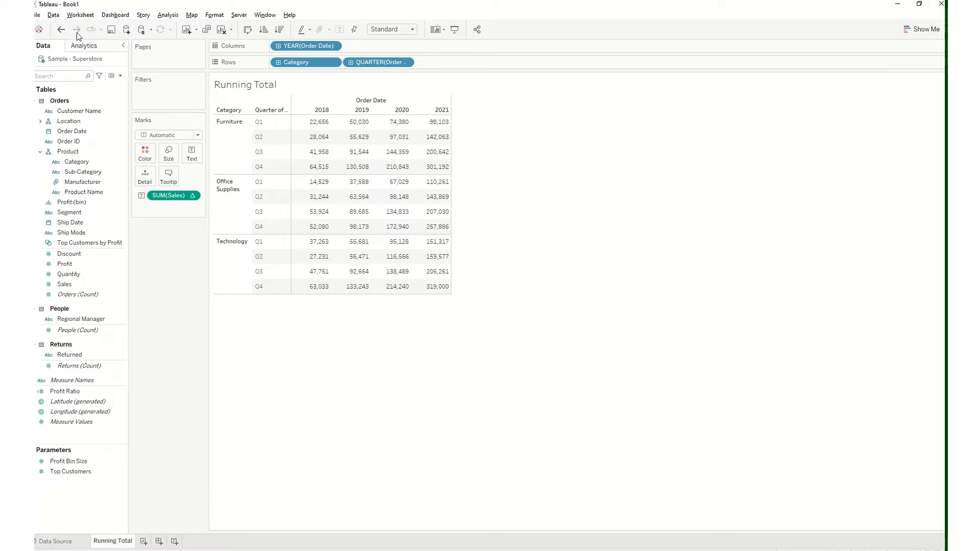
mouse_move(403, 126)
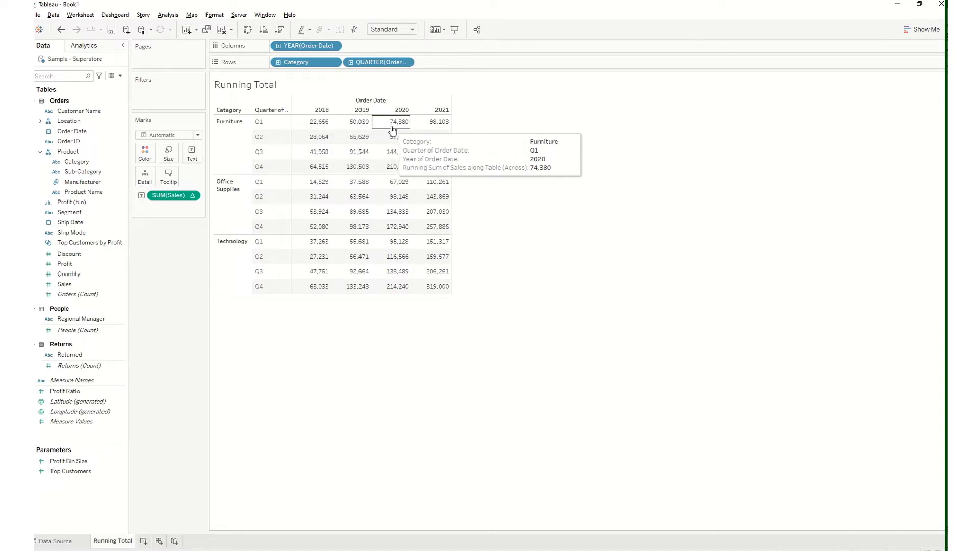
mouse_move(439, 128)
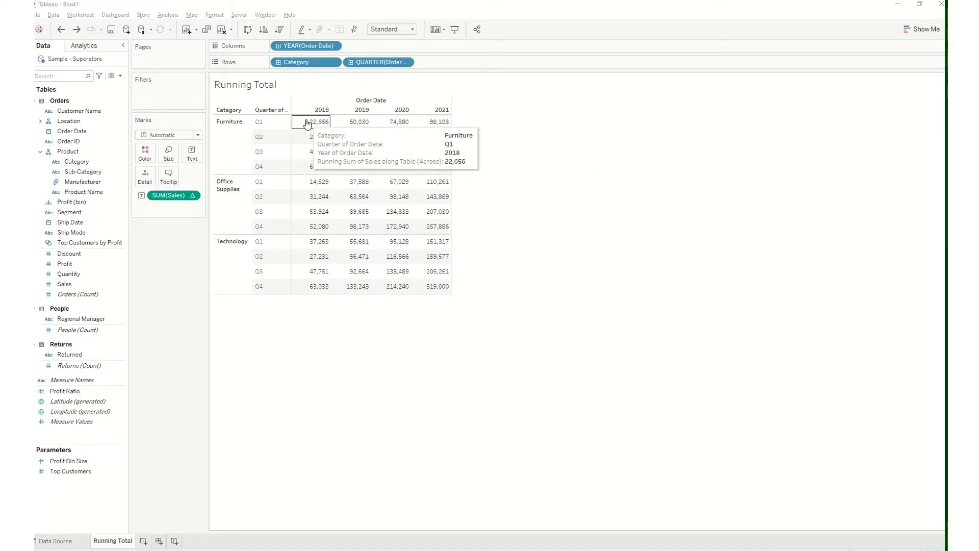
Examine the available Compute Using directions for the running total on Sales without changing the current one
click(193, 197)
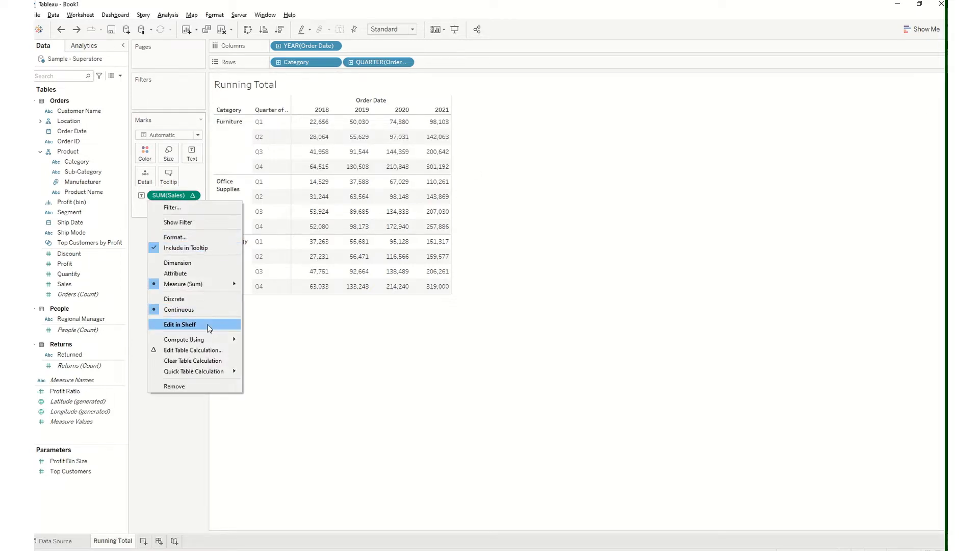
mouse_move(212, 339)
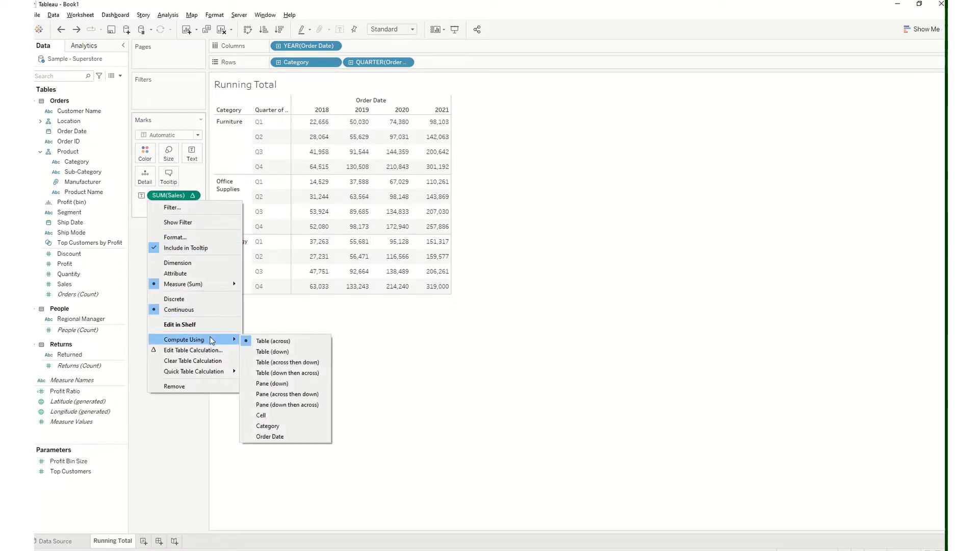
click(411, 349)
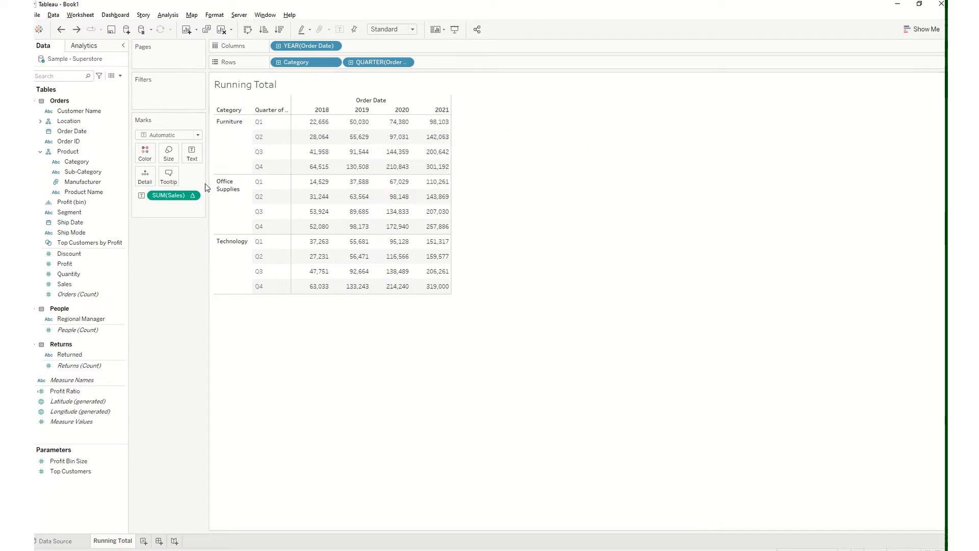
Set the Sales running total to compute using Table (down)
click(193, 197)
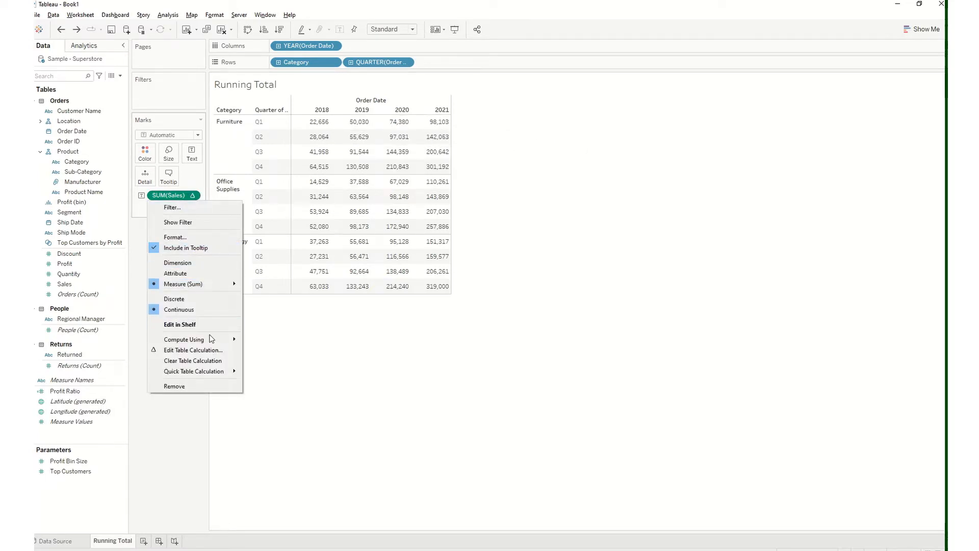
mouse_move(211, 340)
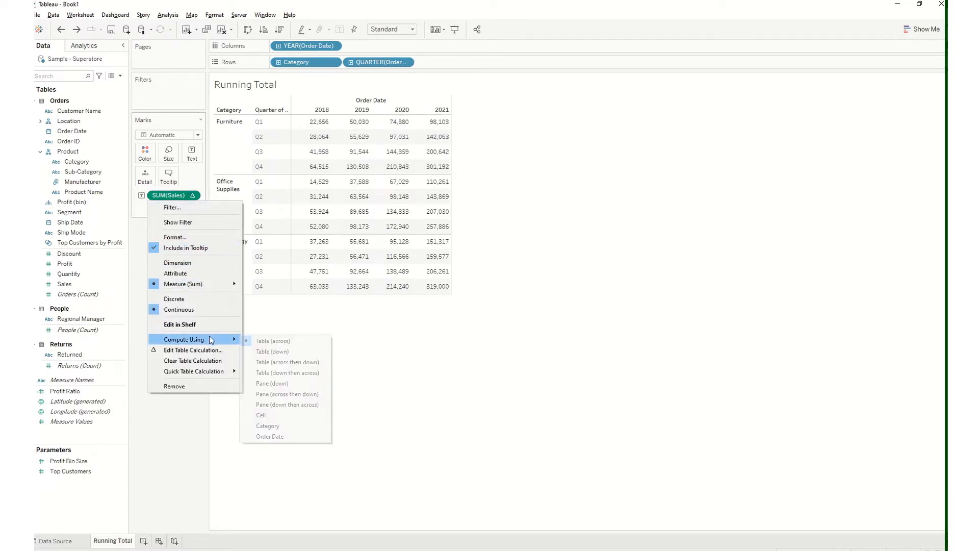
click(276, 351)
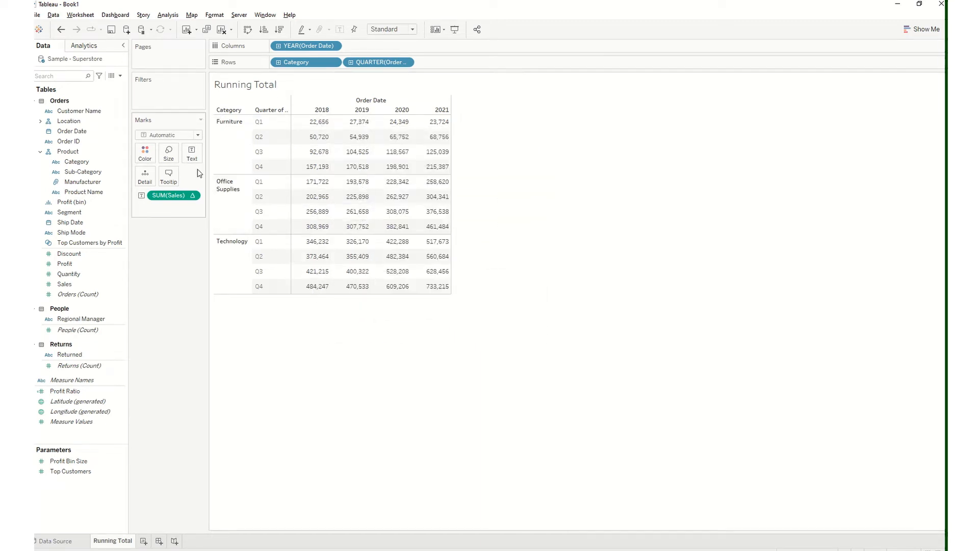
Set the Sales running total to compute using Table (across then down)
click(193, 196)
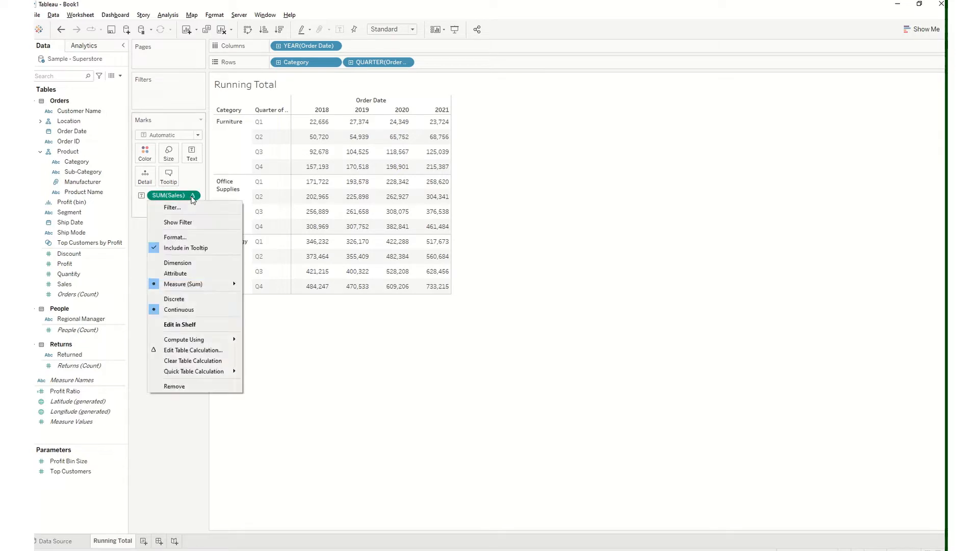
mouse_move(224, 339)
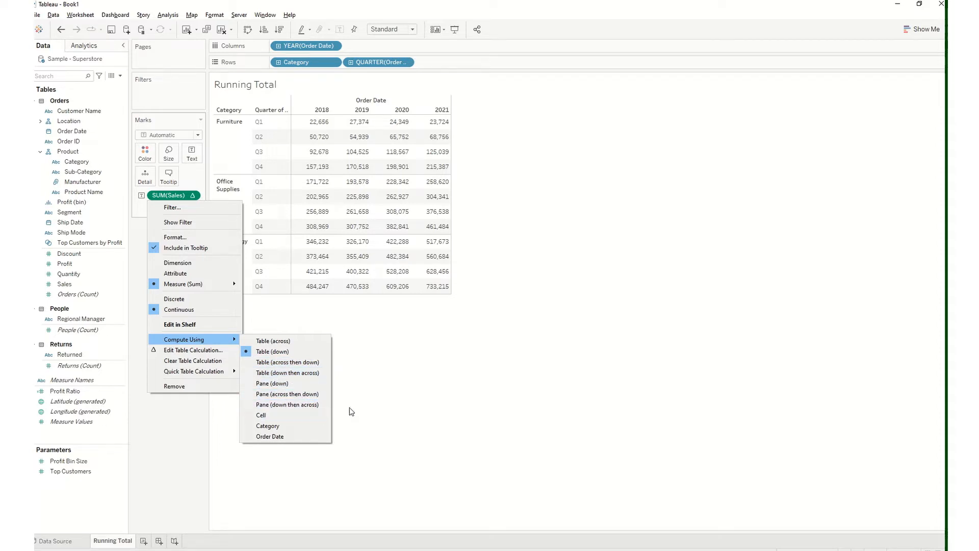
click(316, 363)
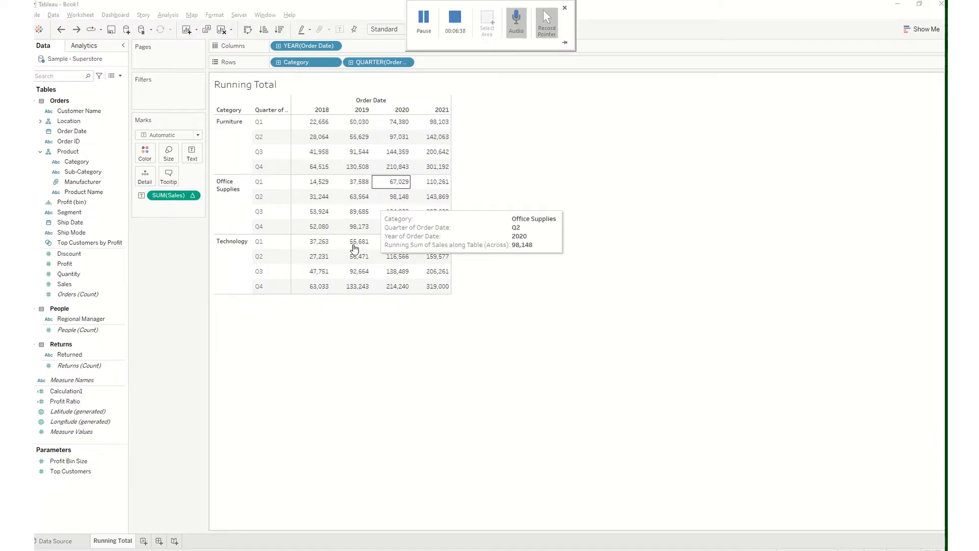
Duplicate the Running Total worksheet
right_click(127, 543)
click(166, 452)
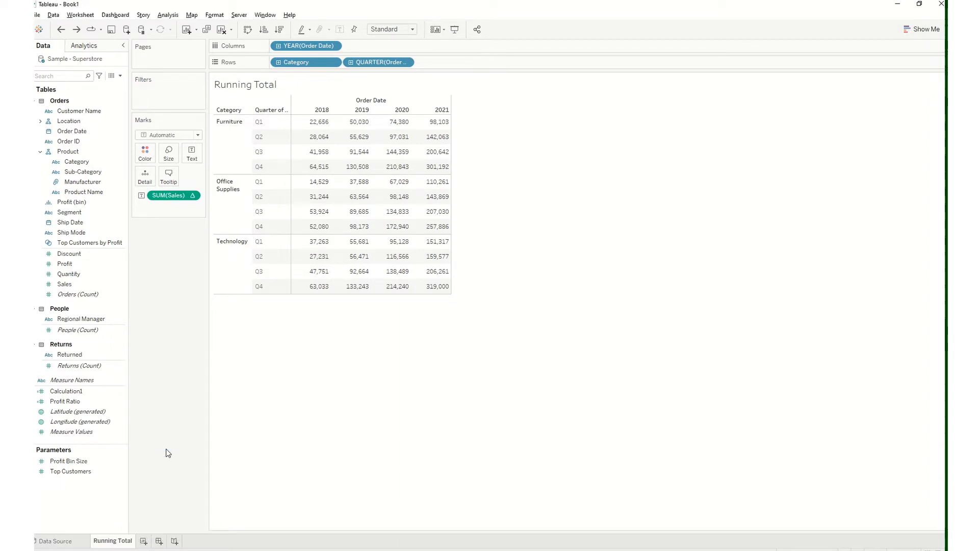
Rename the duplicated Running Total worksheet as Difference
click(196, 195)
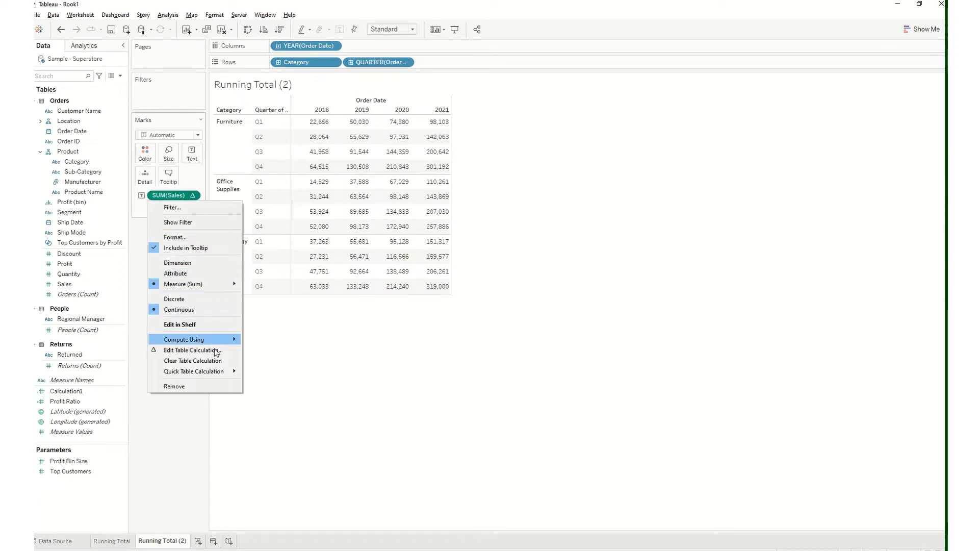
mouse_move(220, 378)
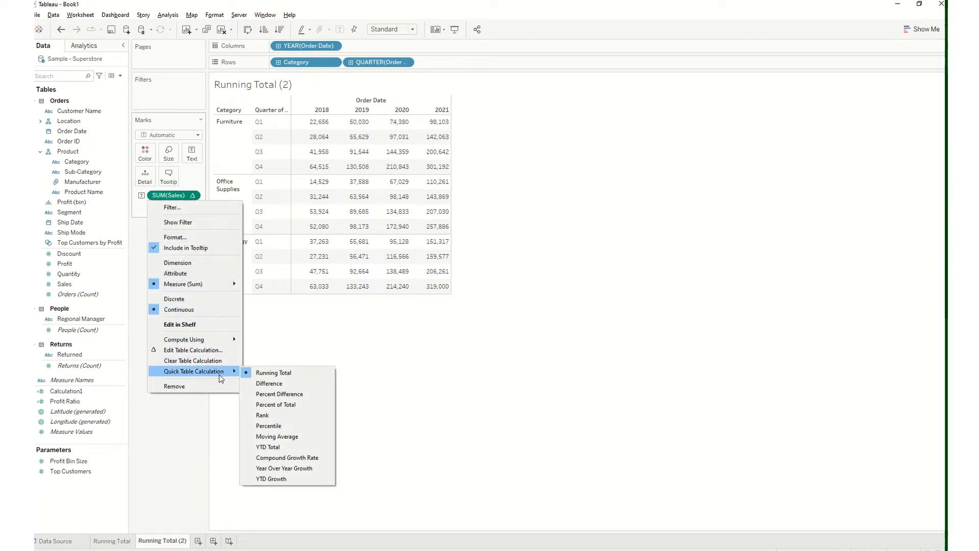
click(204, 456)
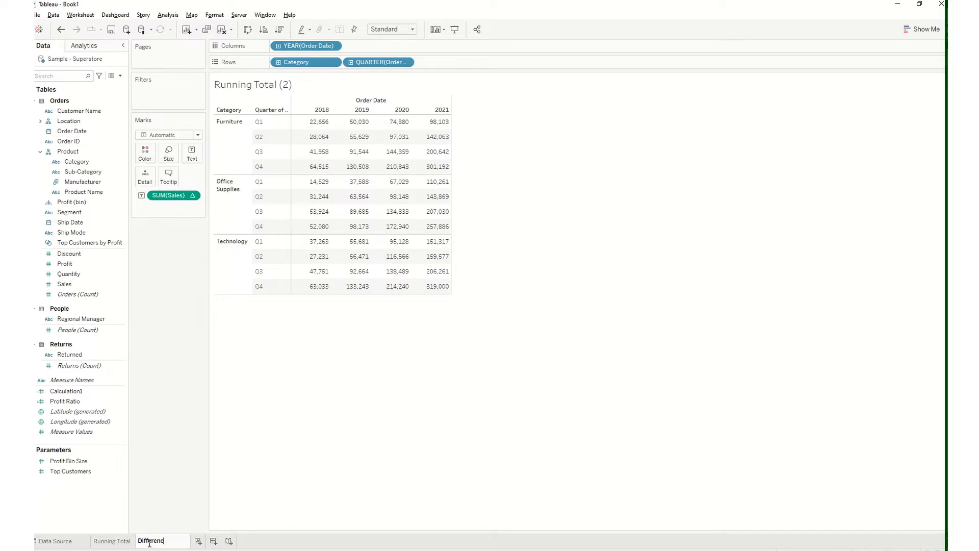
key(Return)
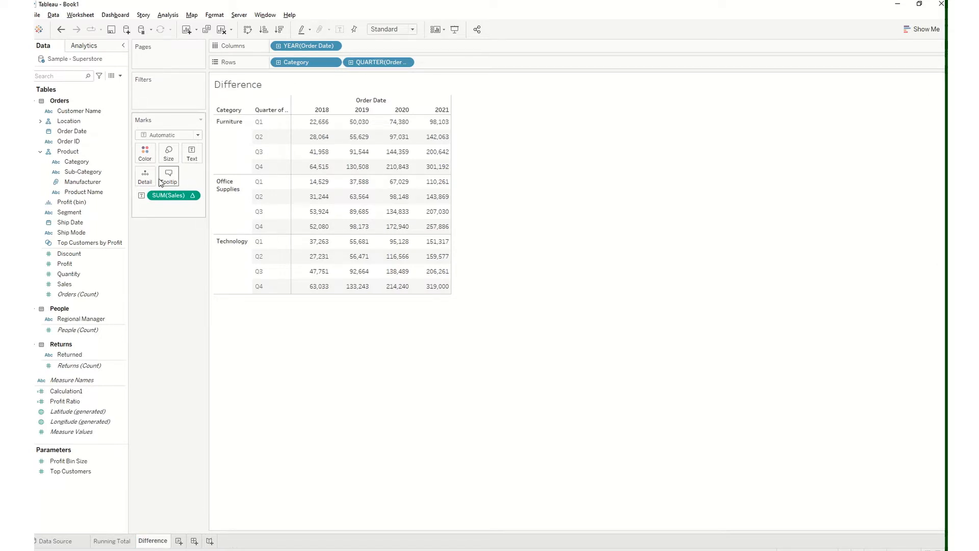
Remove the running-total Sales measure from the Difference sheet's marks and add plain Sales as the table's text
drag(168, 197, 89, 215)
drag(82, 282, 186, 151)
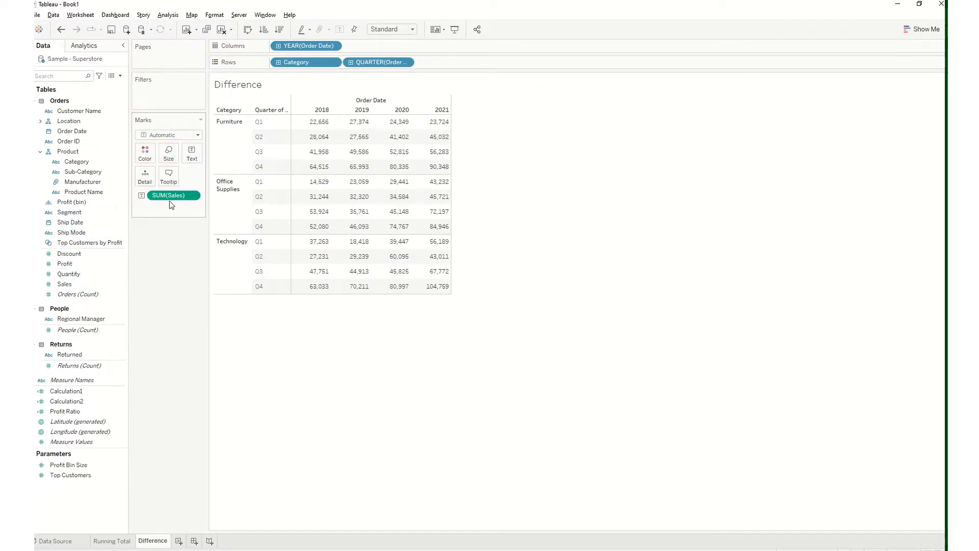
mouse_move(310, 125)
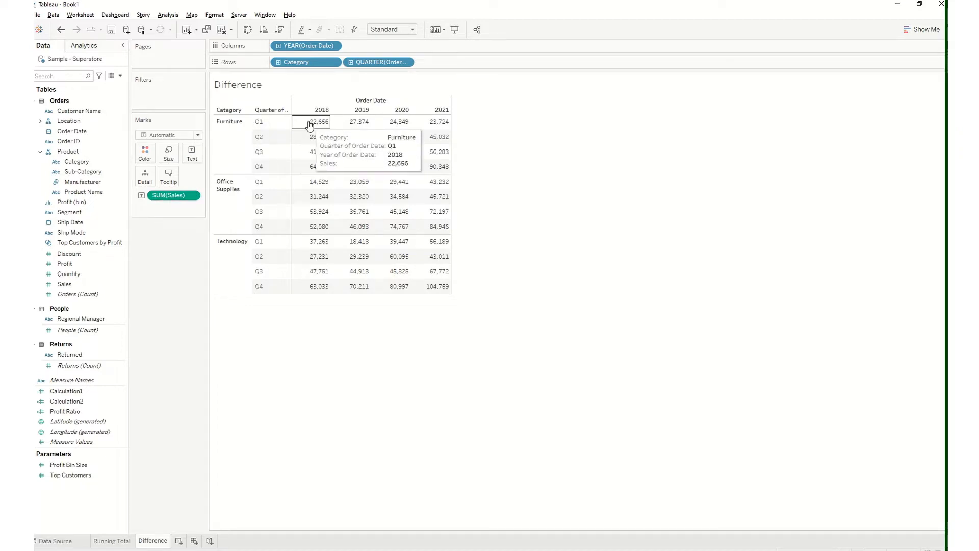
mouse_move(347, 126)
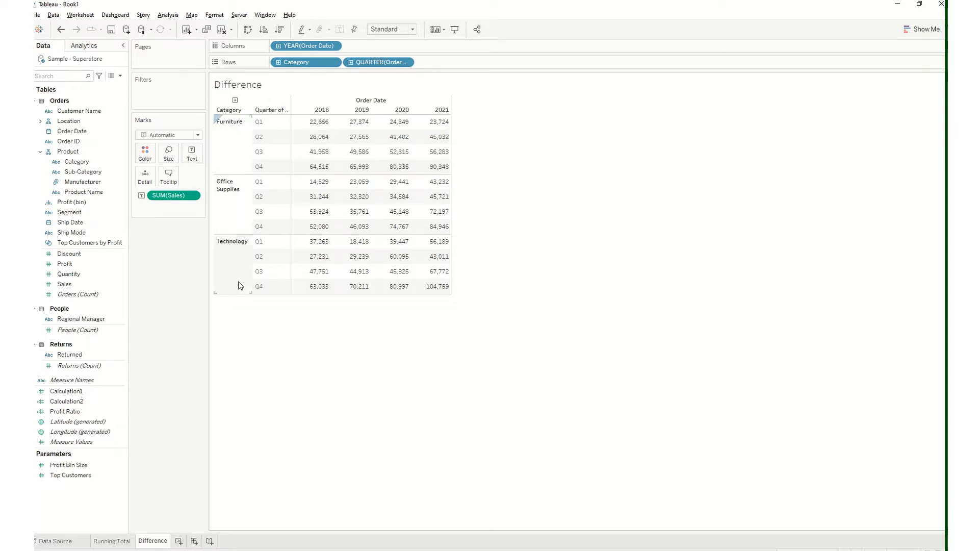
mouse_move(316, 145)
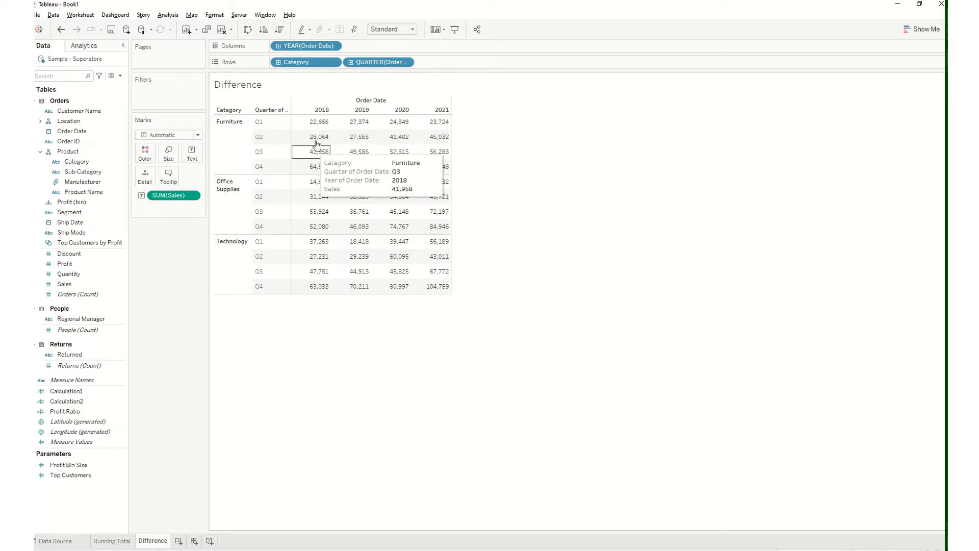
Apply the Difference quick table calculation to SUM(Sales)
click(193, 197)
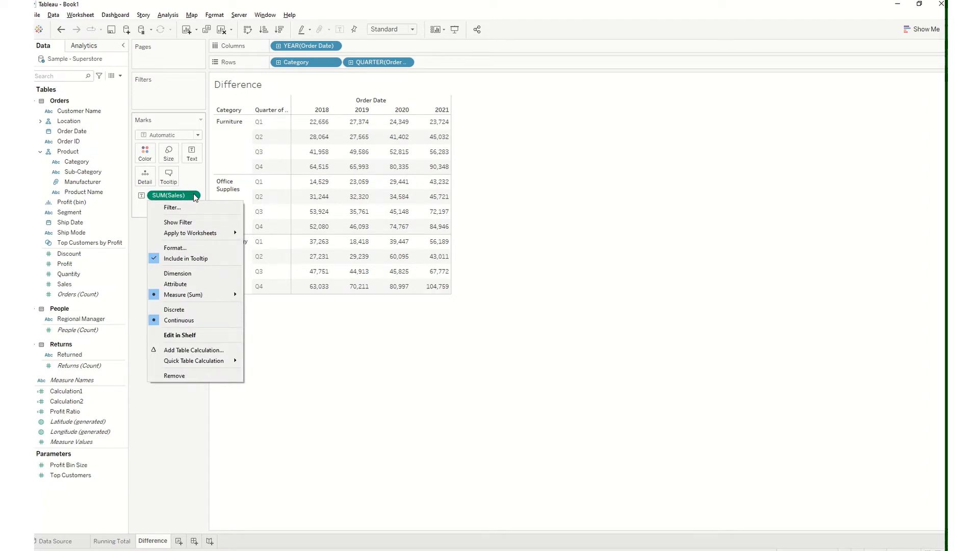
mouse_move(219, 360)
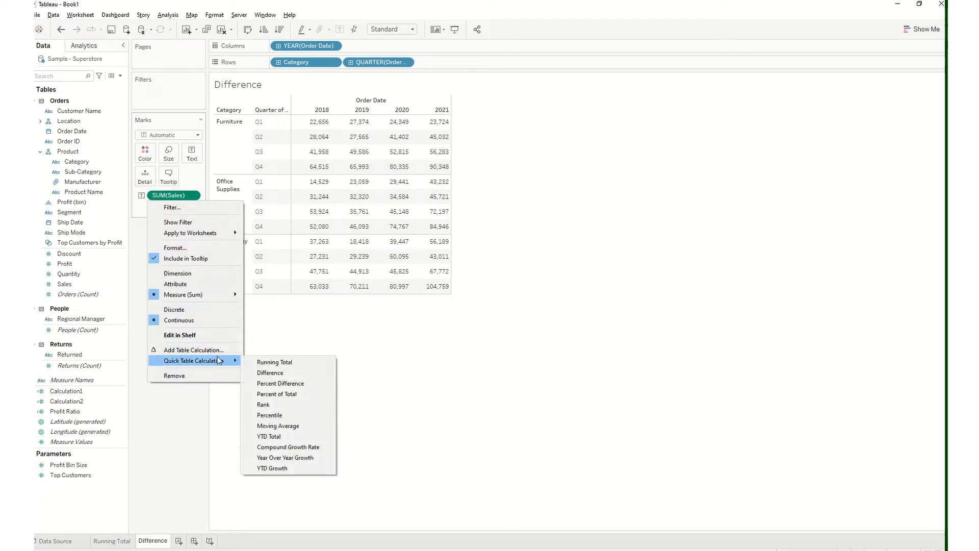
click(270, 373)
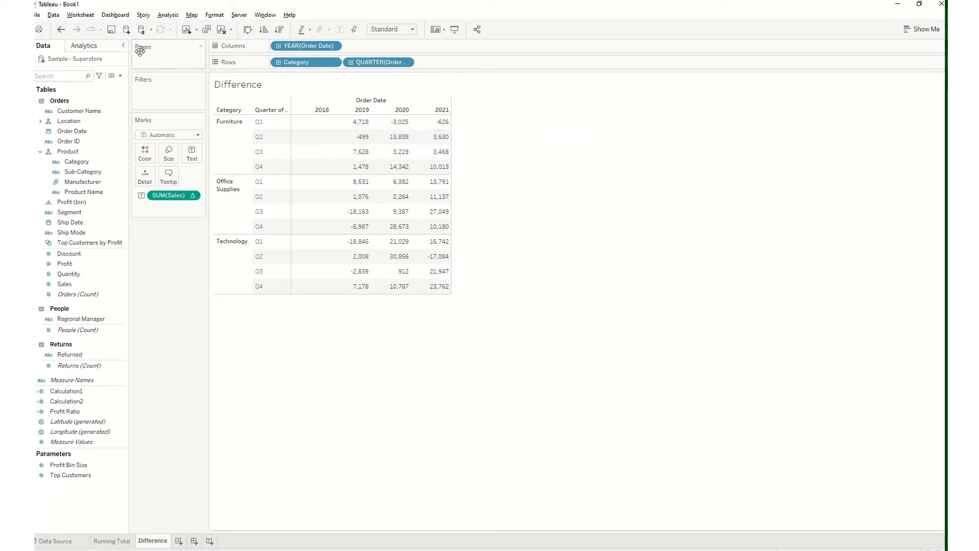
Undo and redo the Difference calculation repeatedly to compare Furniture Q1's original Sales with its differences between consecutive years
click(62, 30)
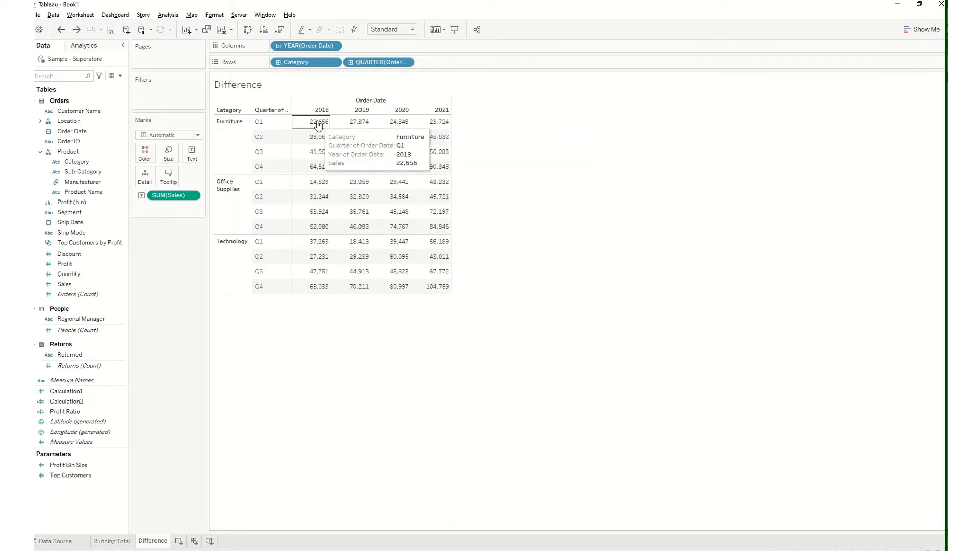
mouse_move(353, 127)
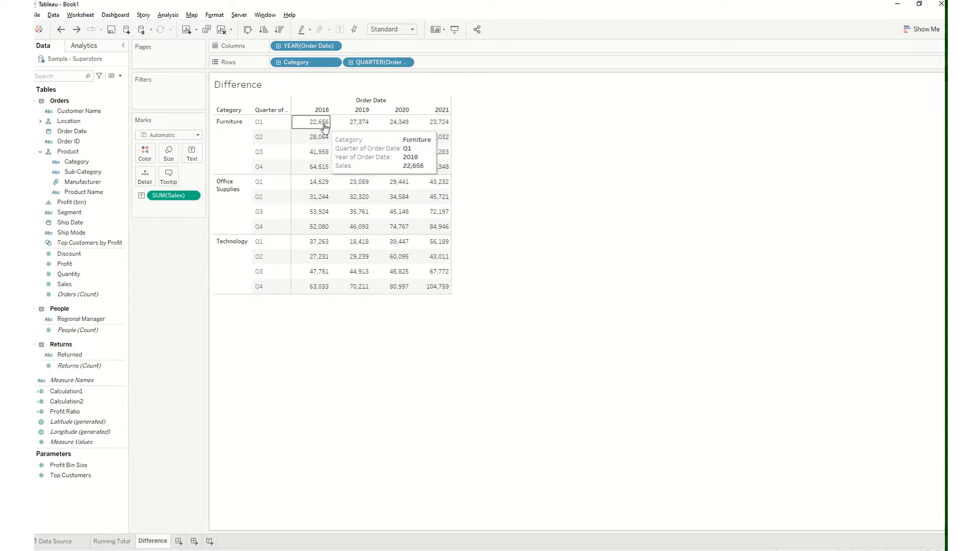
click(76, 29)
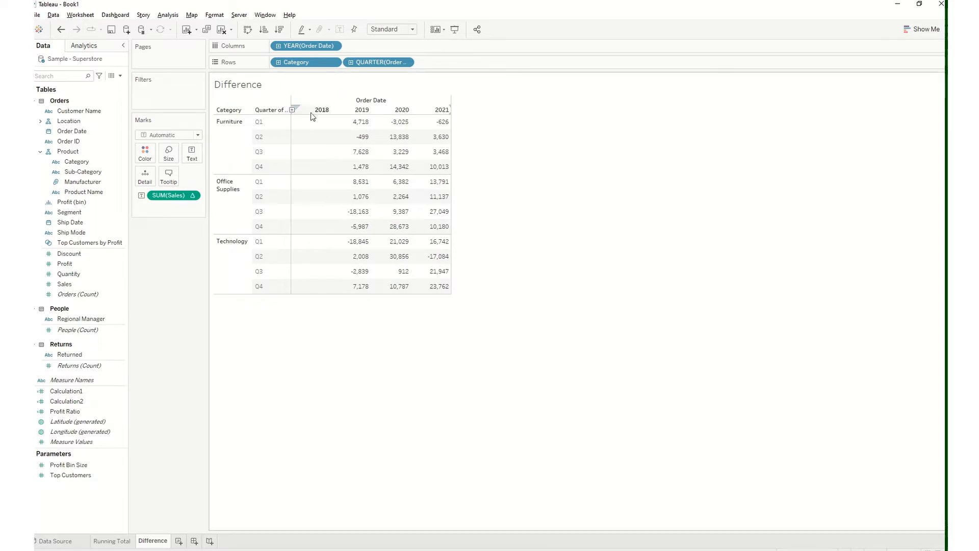
mouse_move(357, 127)
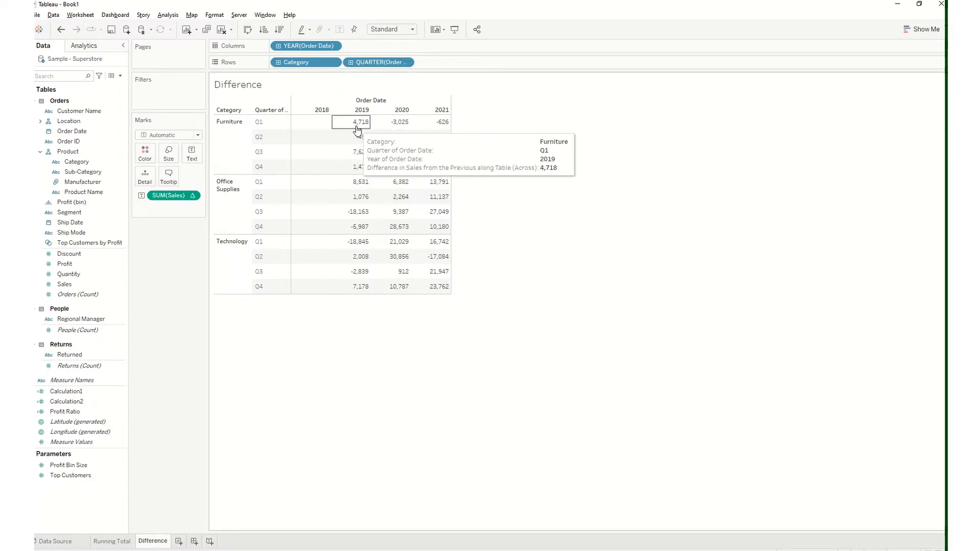
click(62, 30)
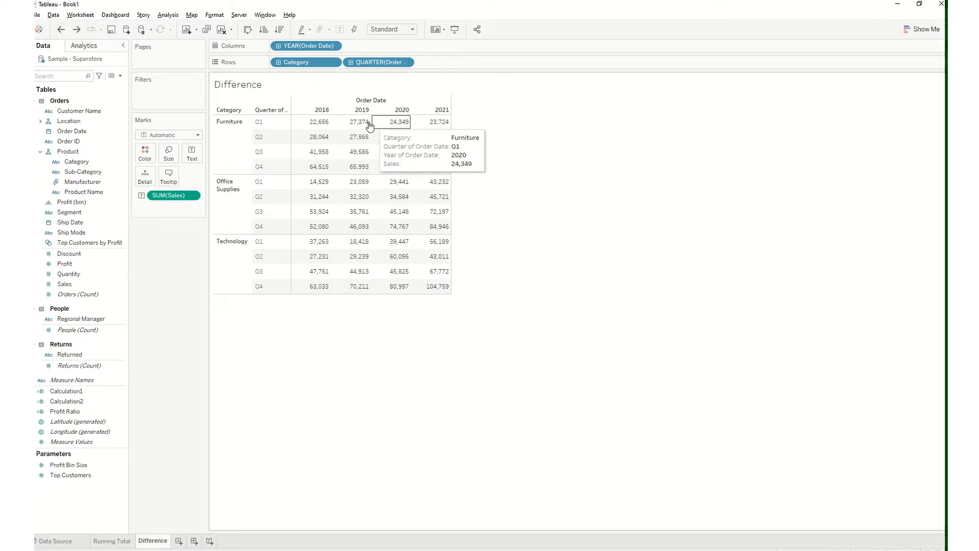
click(77, 29)
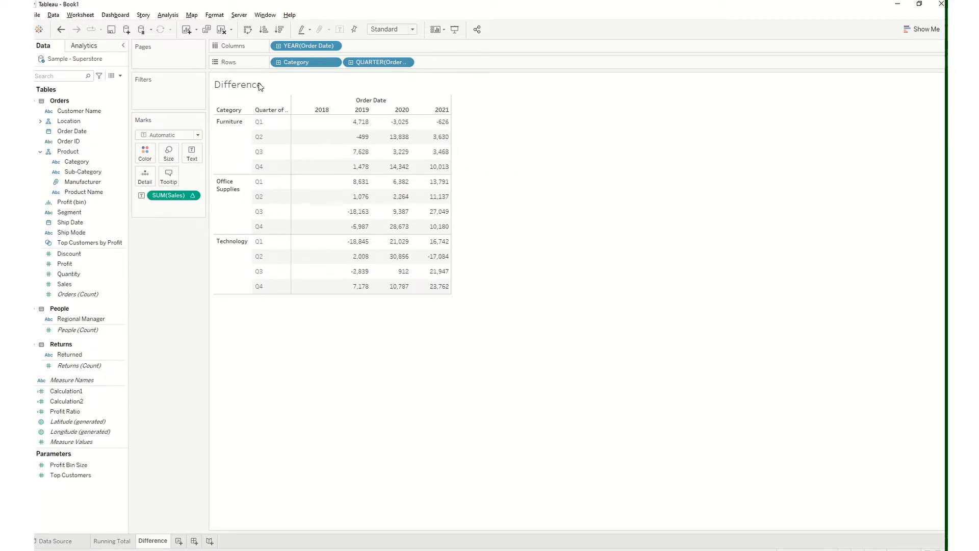
mouse_move(402, 128)
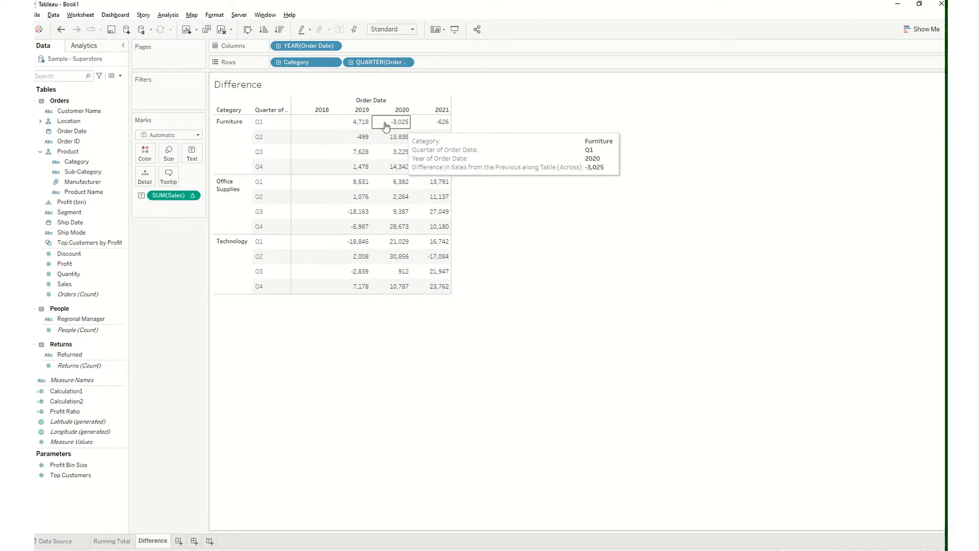
click(64, 29)
mouse_move(431, 125)
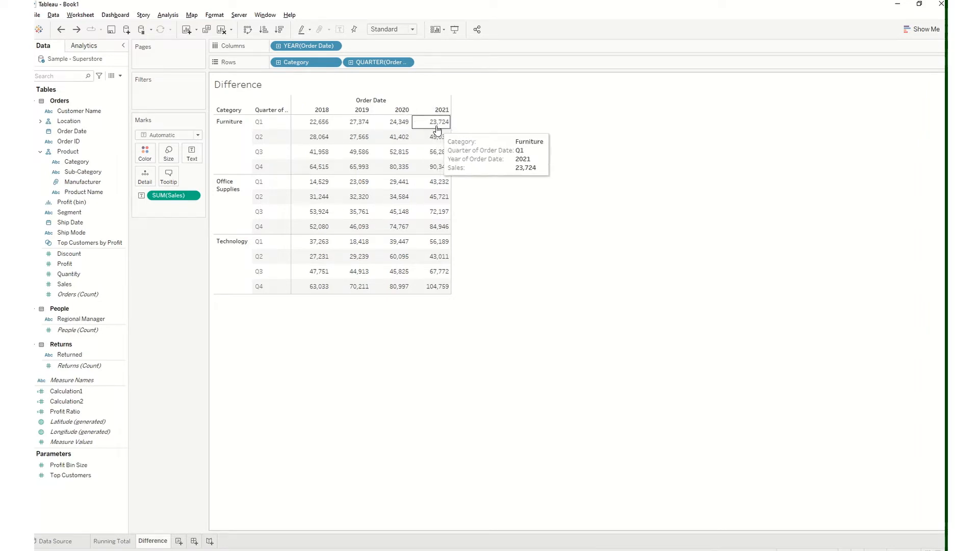
click(75, 31)
mouse_move(448, 130)
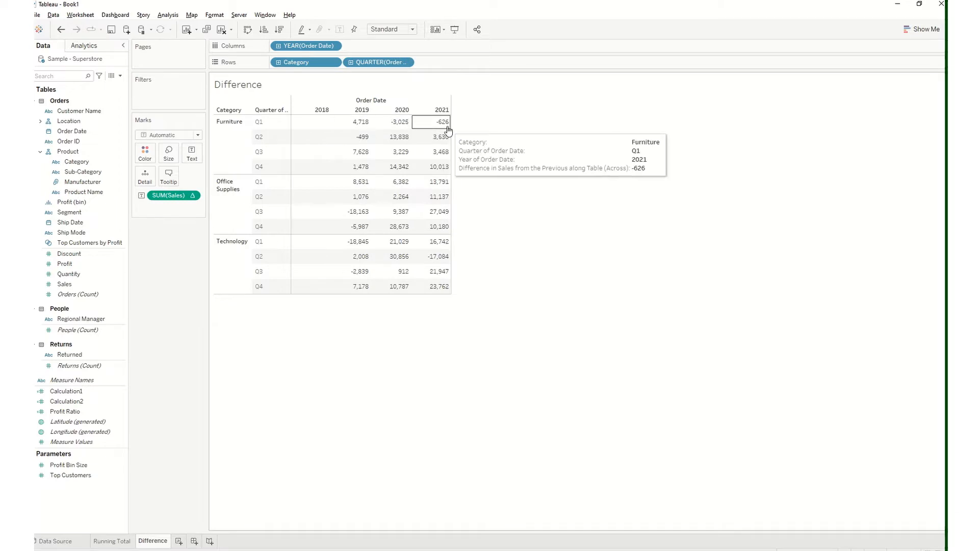
click(61, 29)
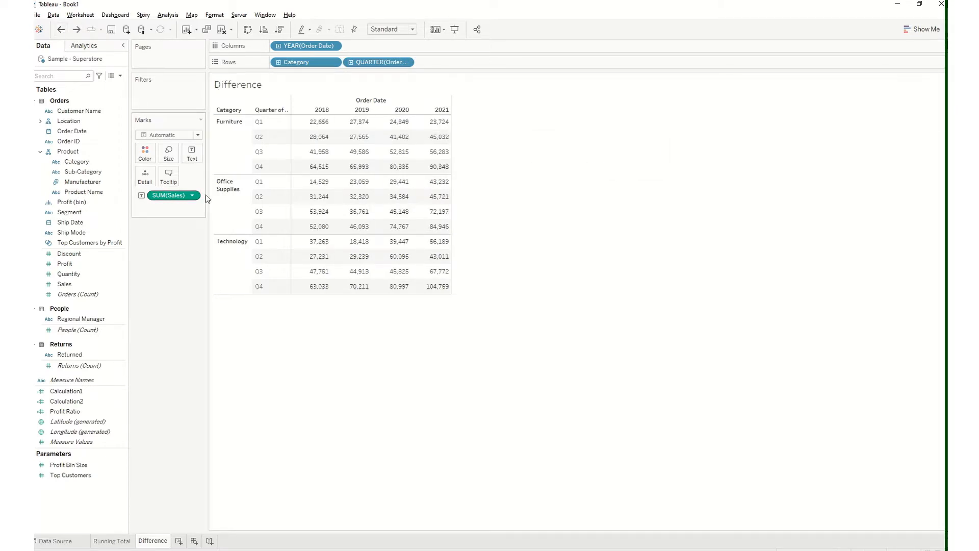
click(80, 33)
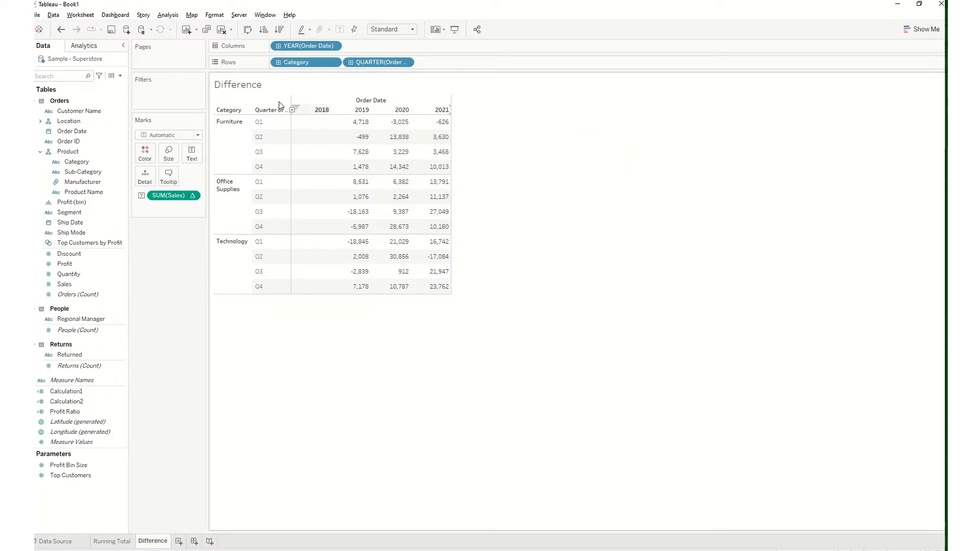
Set the Sales difference calculation to compute using Table (down)
click(193, 198)
mouse_move(209, 340)
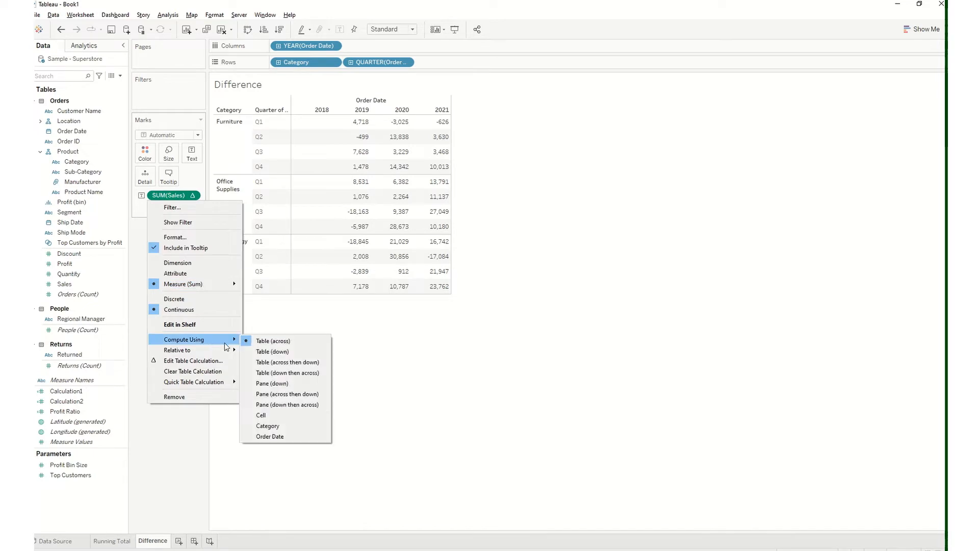
click(269, 353)
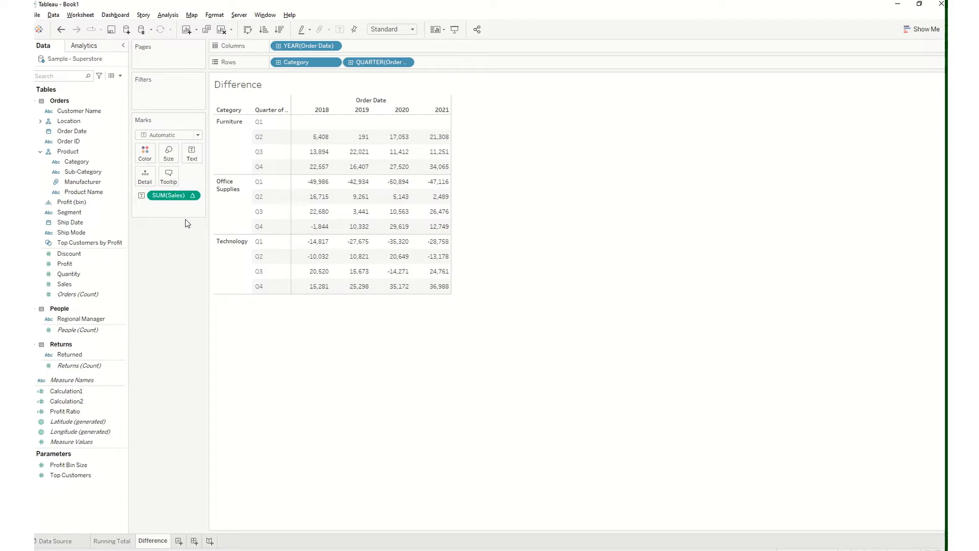
mouse_move(430, 24)
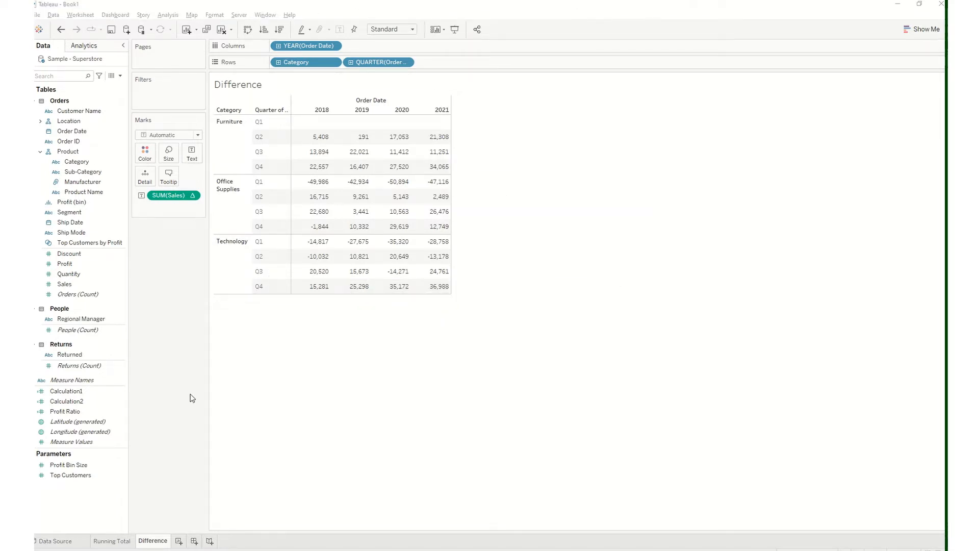
Duplicate the Difference worksheet and rename the copy as Percent Difference
right_click(163, 541)
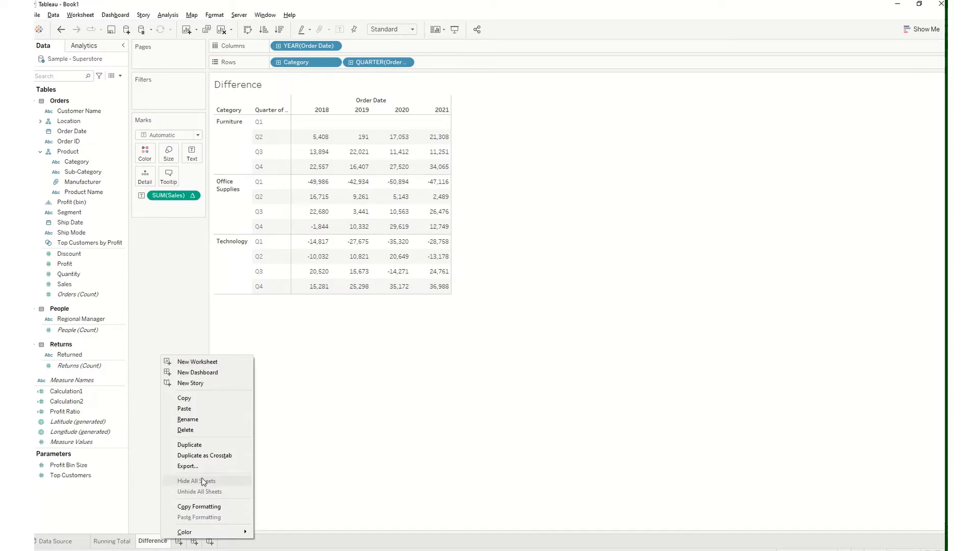
click(204, 445)
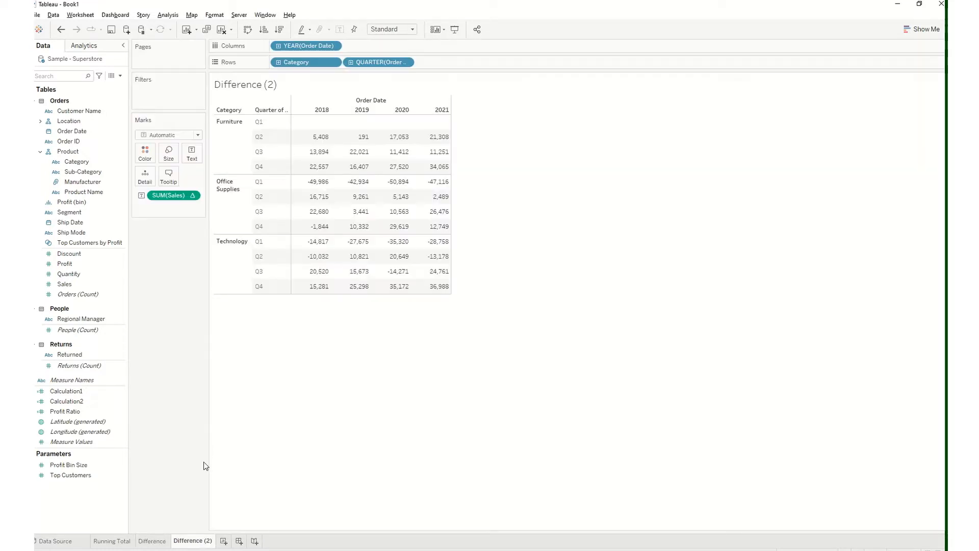
double_click(198, 542)
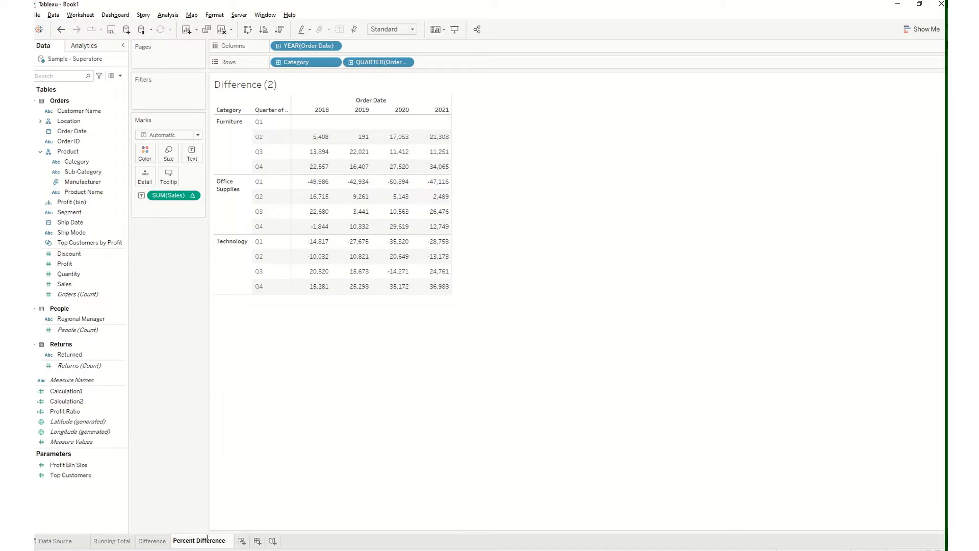
click(257, 503)
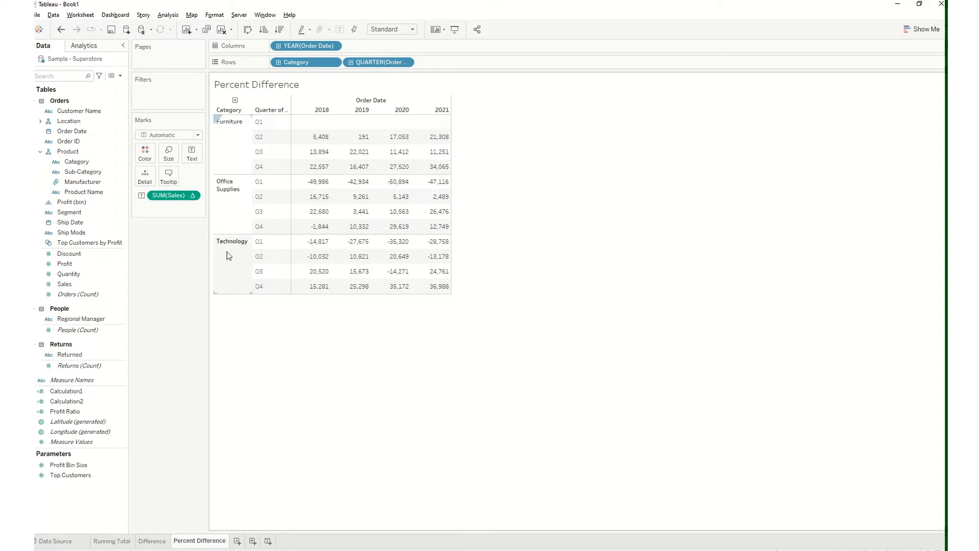
Replace the difference-based Sales measure on the Percent Difference sheet with plain Sales as the table's text
drag(187, 197, 77, 229)
drag(158, 199, 66, 227)
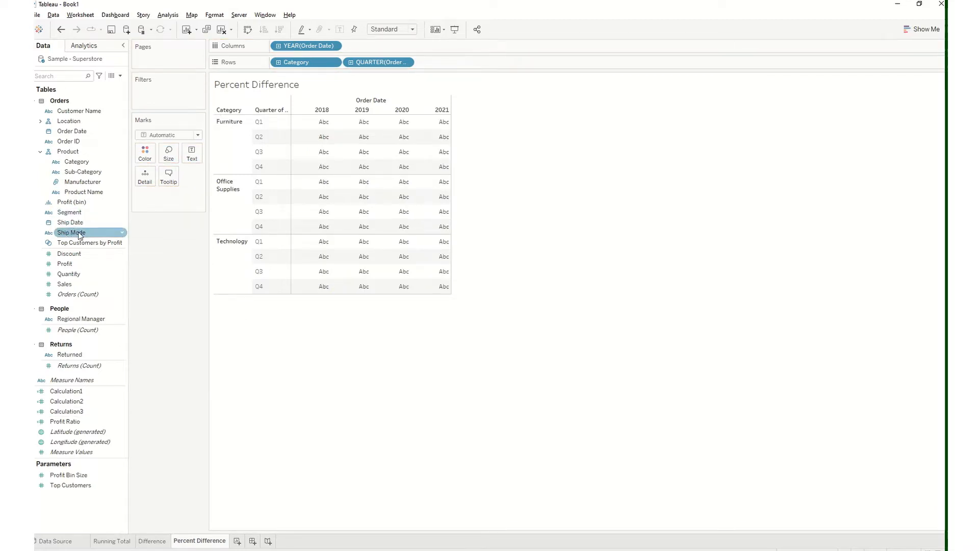
drag(65, 284, 192, 156)
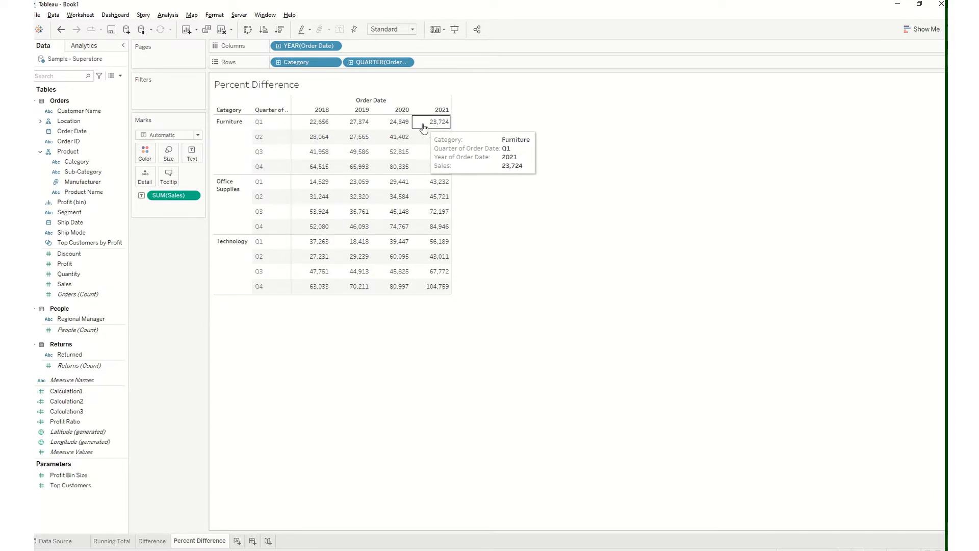
Apply the Percent Difference quick table calculation to SUM(Sales)
right_click(193, 197)
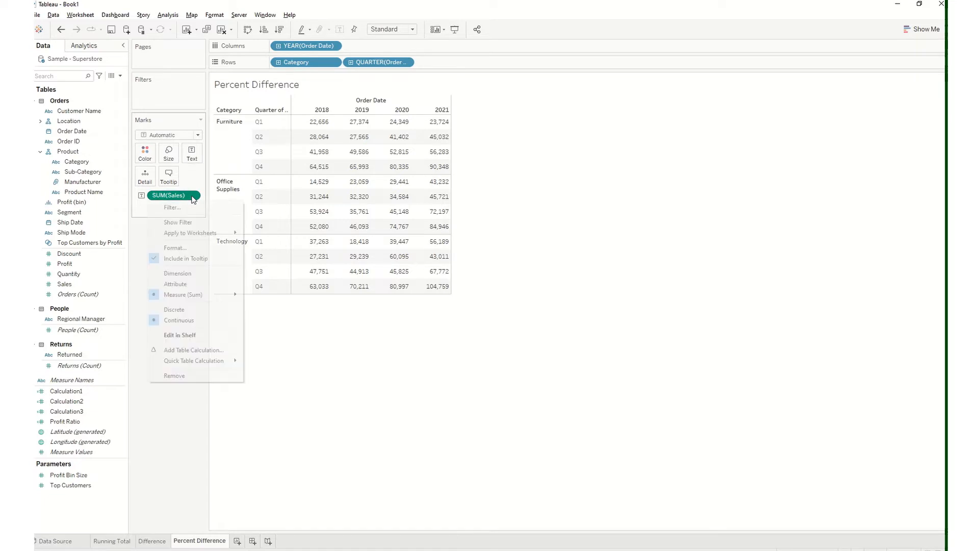
mouse_move(221, 362)
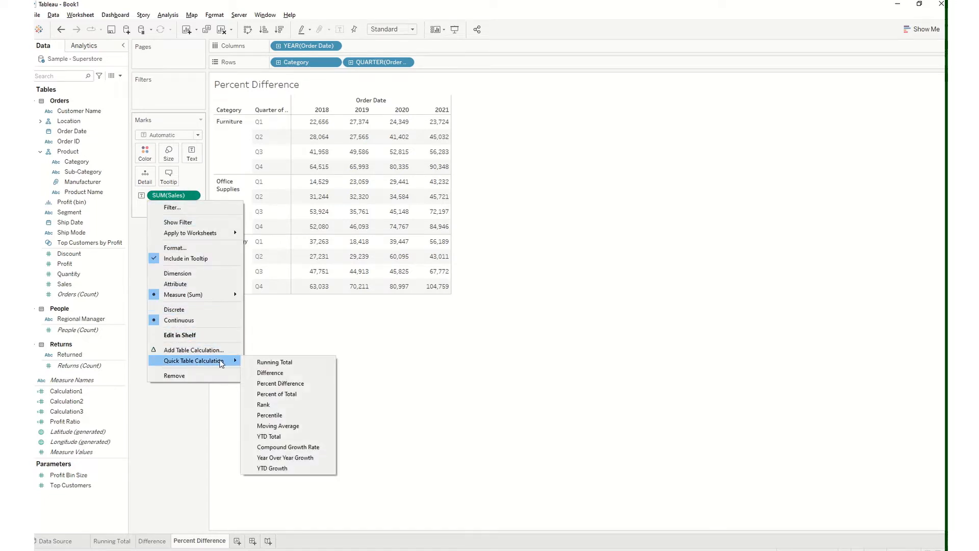
click(269, 382)
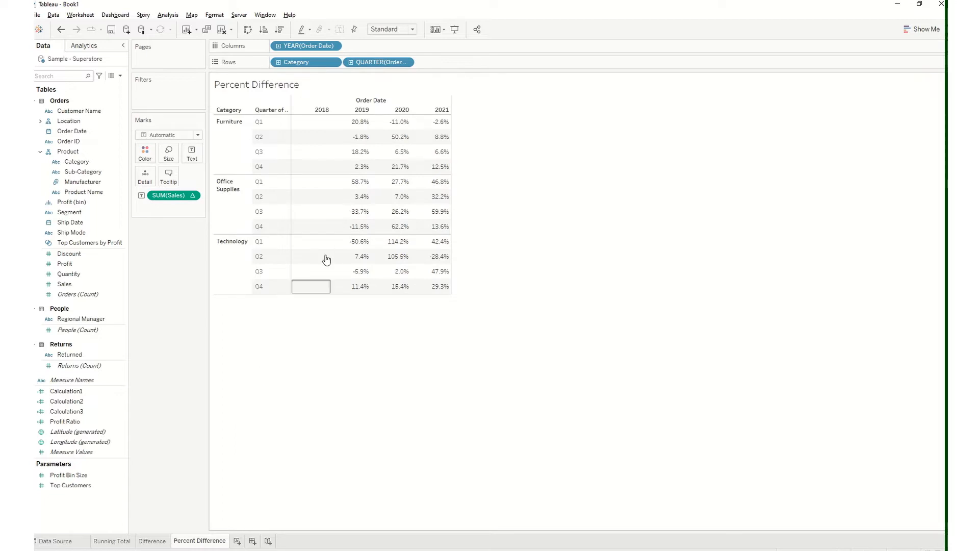
mouse_move(365, 126)
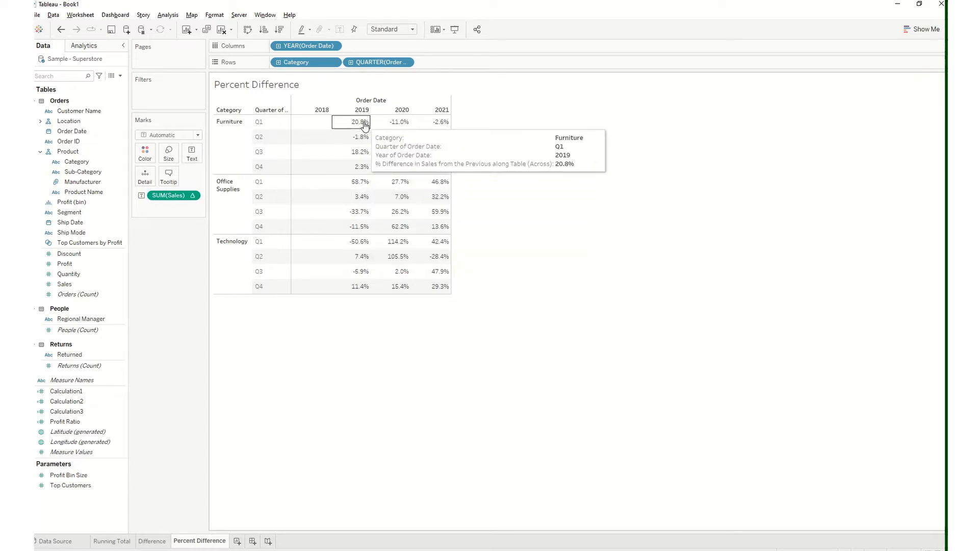
Compare the Furniture Q1 percent differences by year with the plain sales values by undoing and redoing the Percent Difference calculation
mouse_move(400, 126)
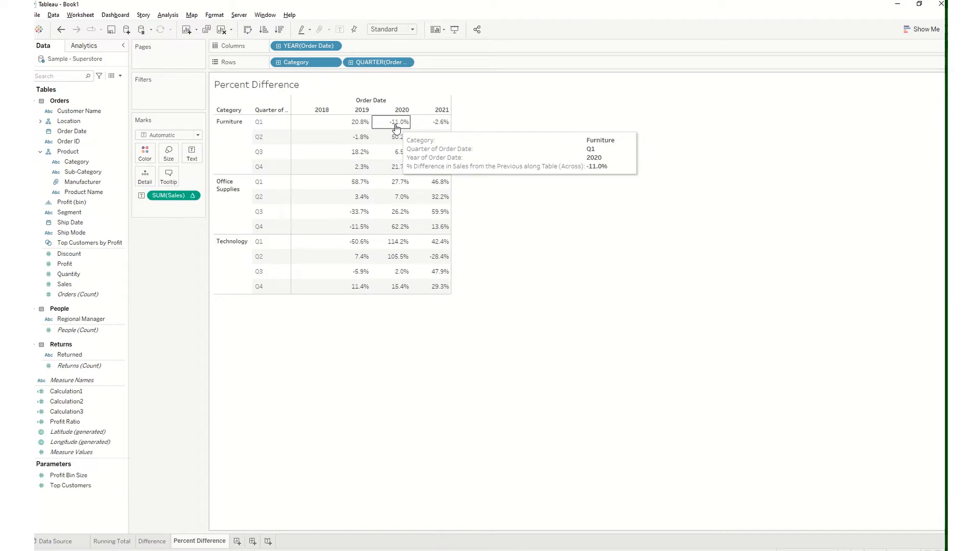
key(ctrl+z)
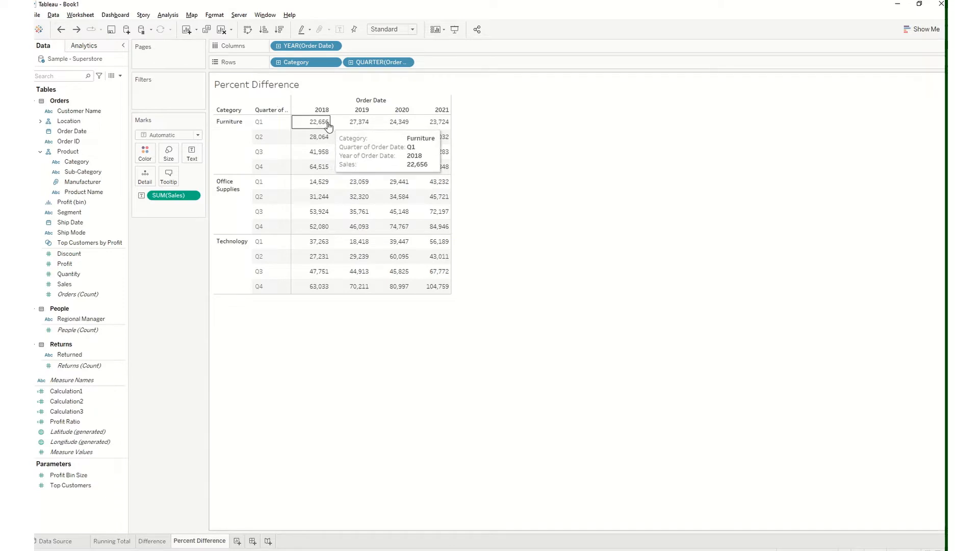
mouse_move(431, 128)
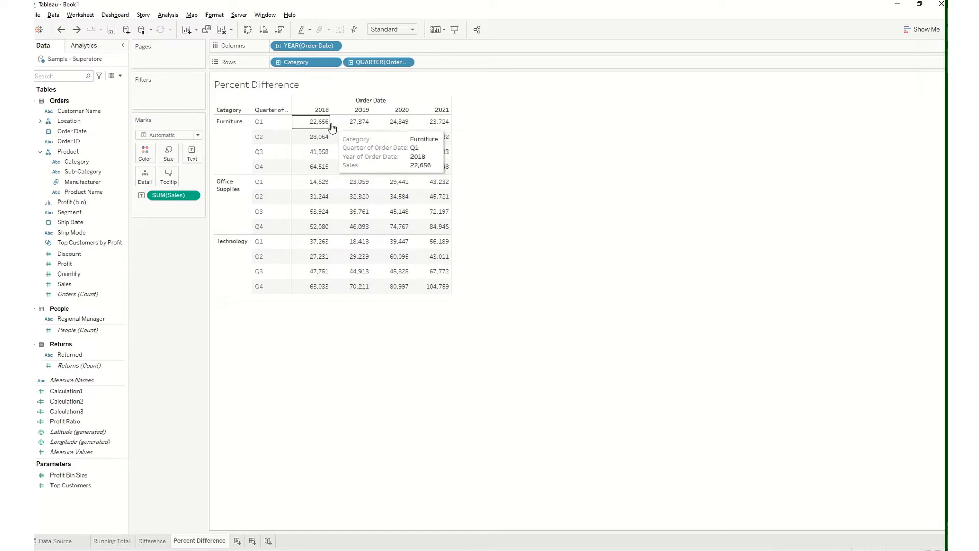
click(77, 31)
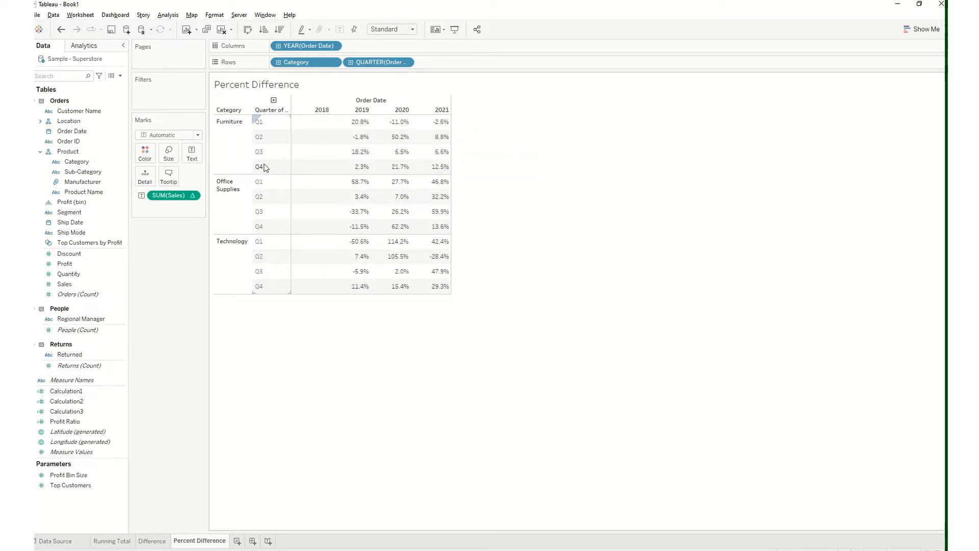
mouse_move(316, 127)
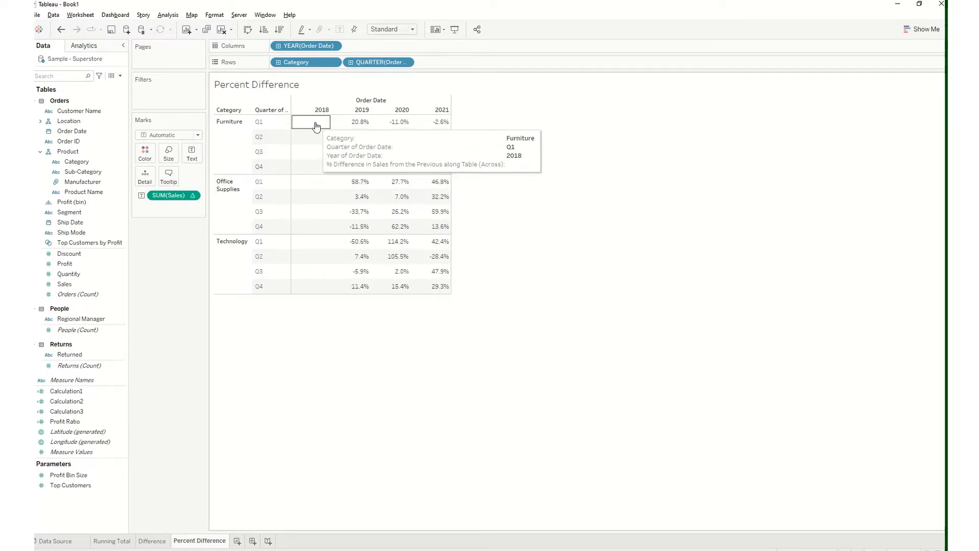
mouse_move(352, 128)
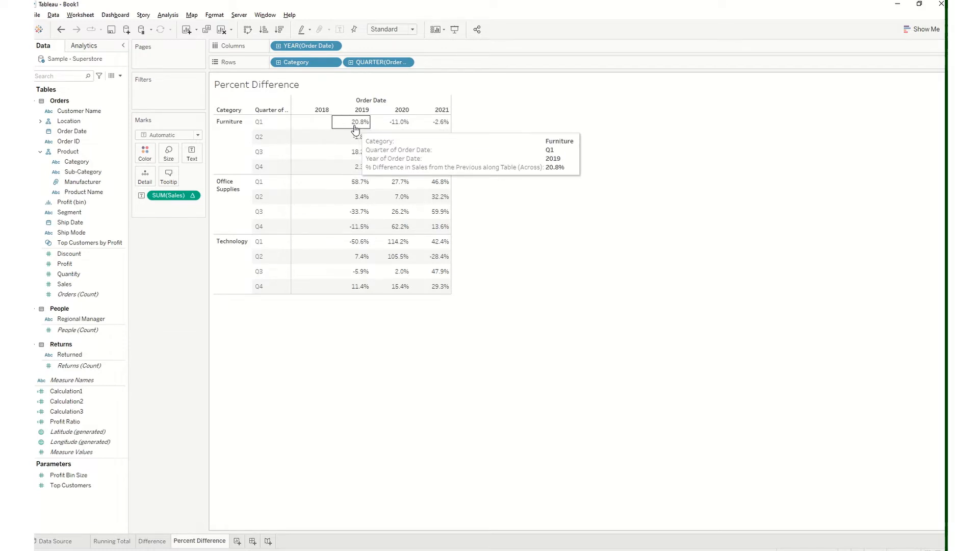
mouse_move(387, 129)
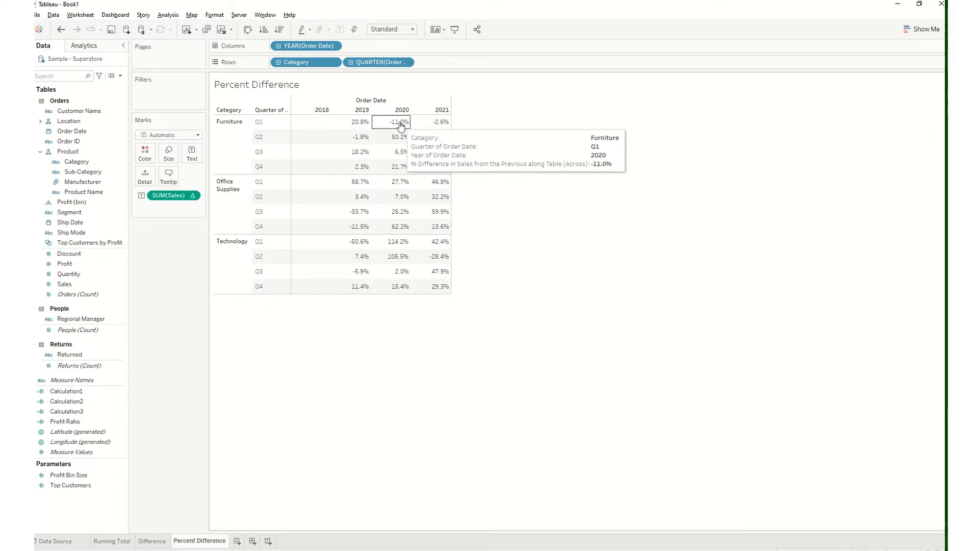
mouse_move(427, 126)
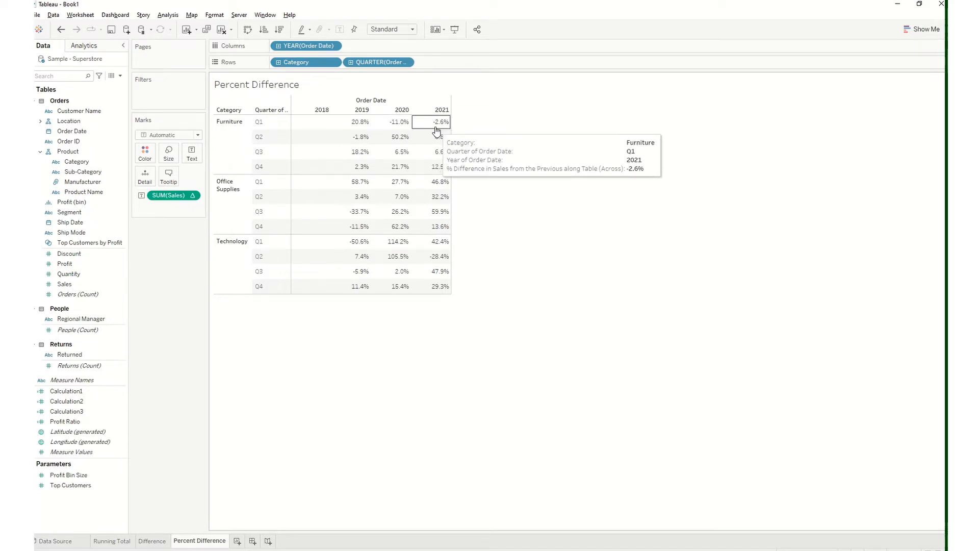
click(61, 29)
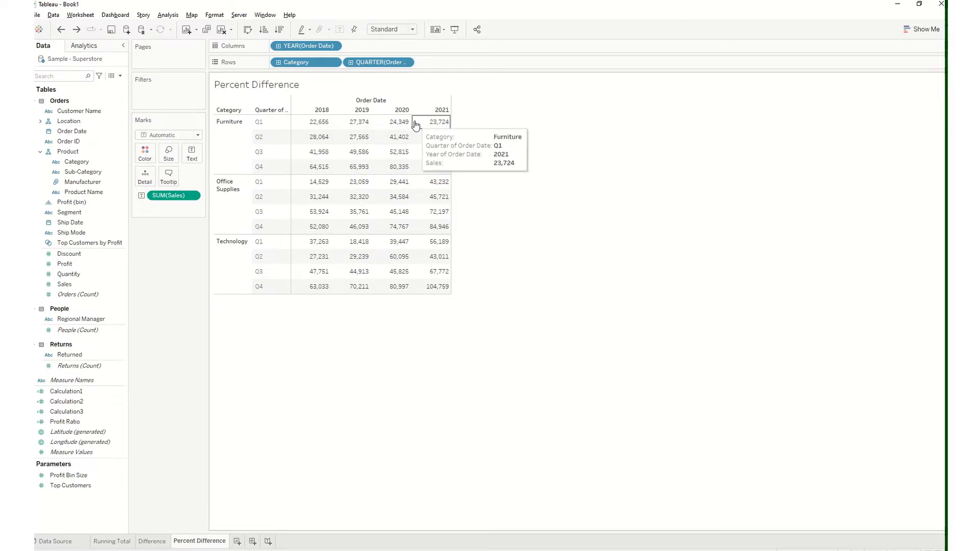
click(78, 30)
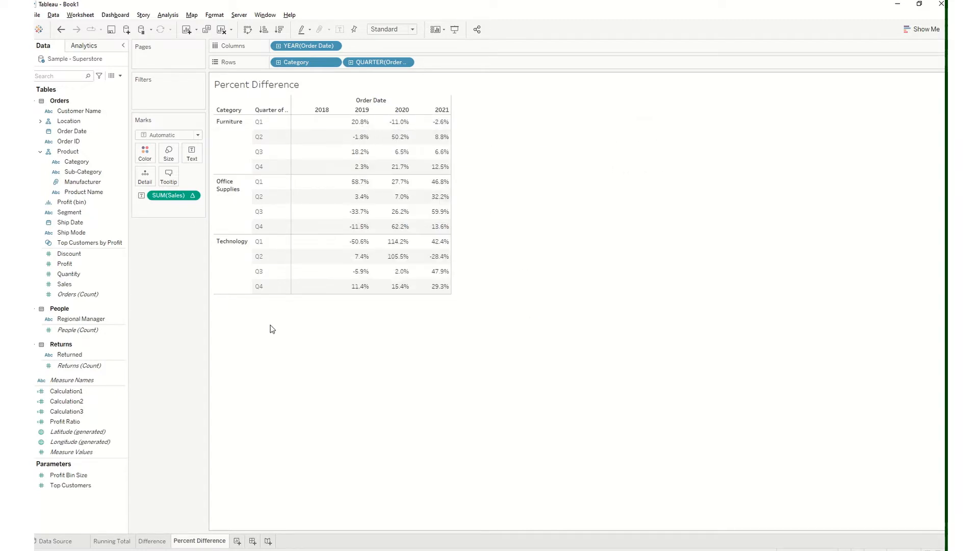
click(423, 28)
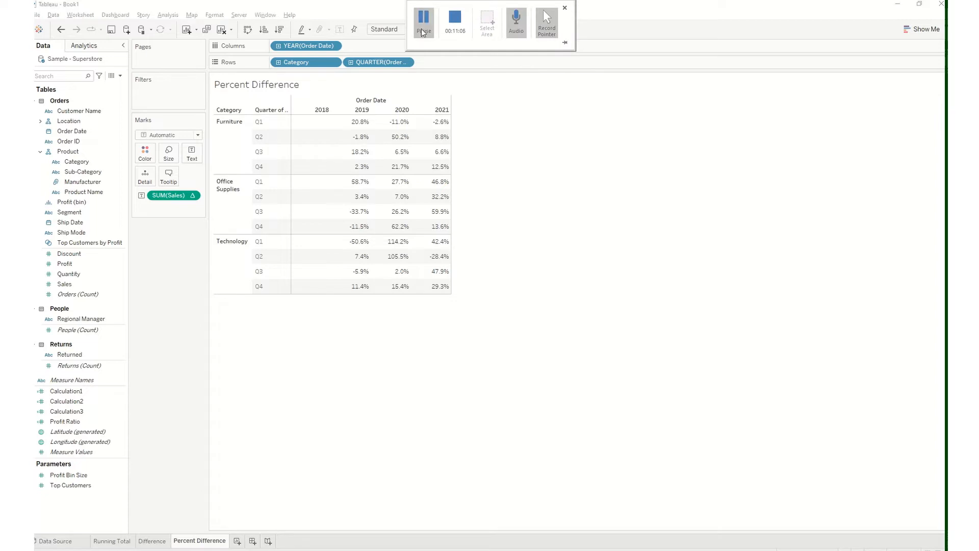
Duplicate the Percent Difference worksheet and rename the copy as Percent of Total
right_click(215, 544)
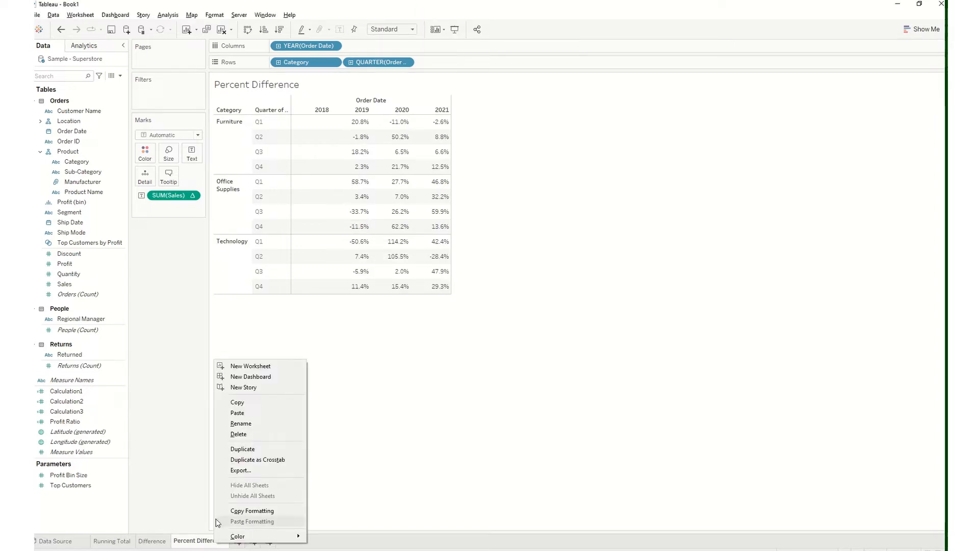
click(252, 450)
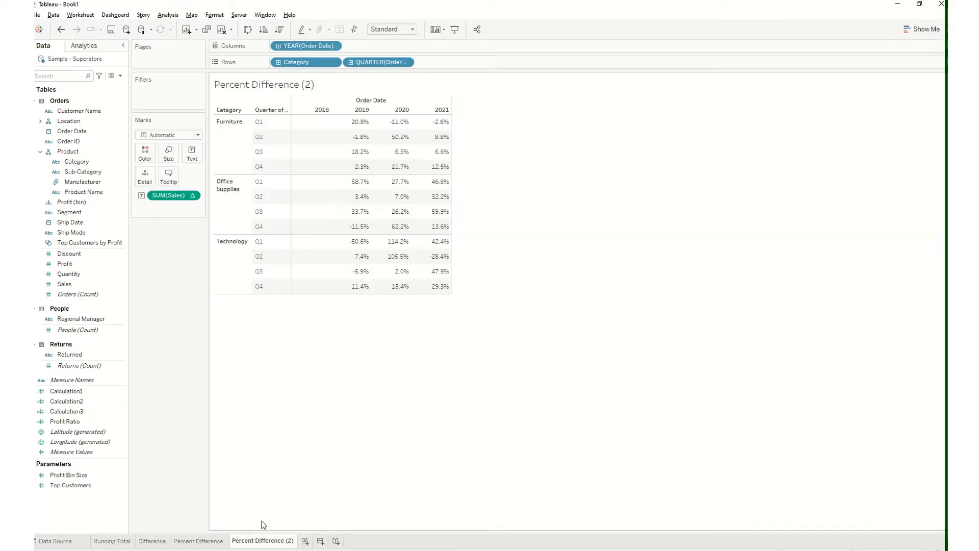
double_click(264, 541)
text(P)
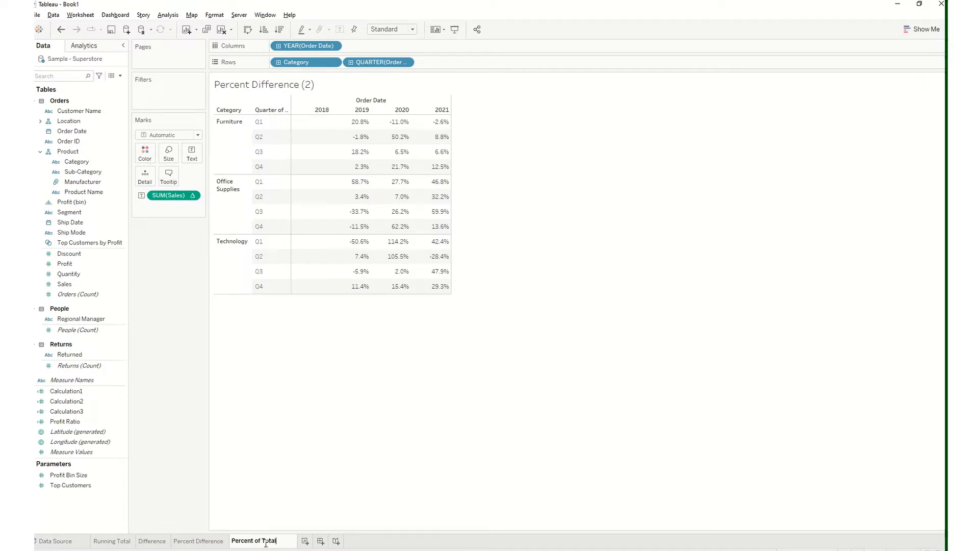
text(ercent of Total)
key(Return)
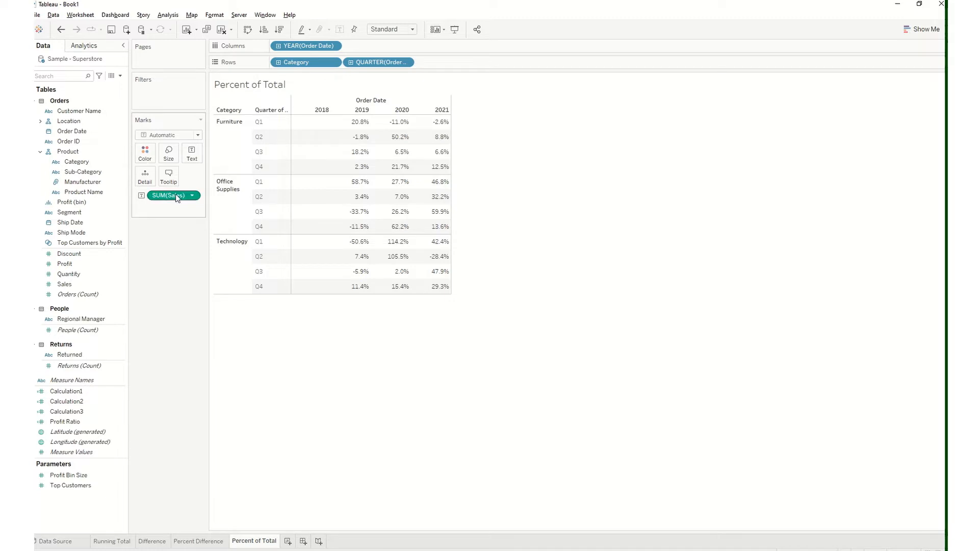
Replace the percent-difference Sales measure with plain Sales as the table's text and apply the Percent of Total quick table calculation to it
drag(174, 196, 84, 224)
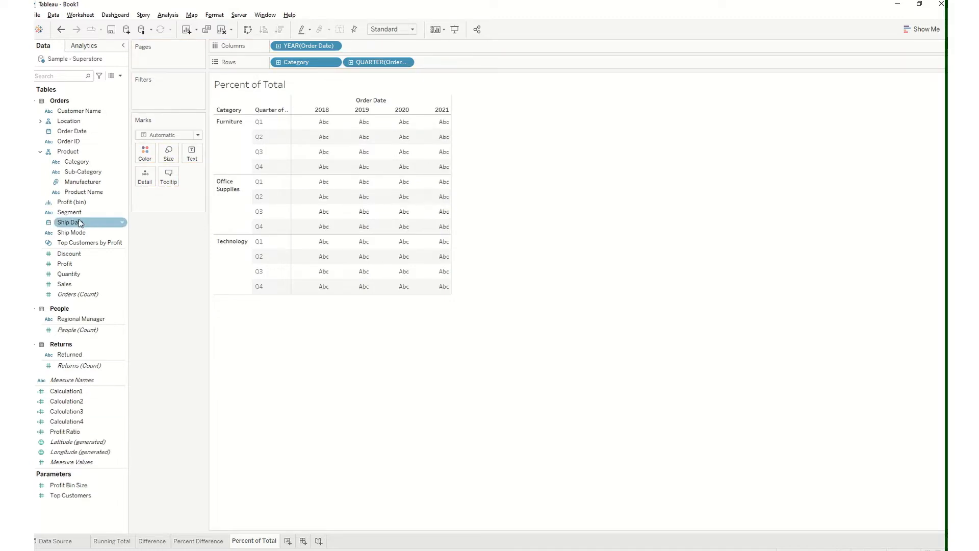
drag(64, 283, 187, 156)
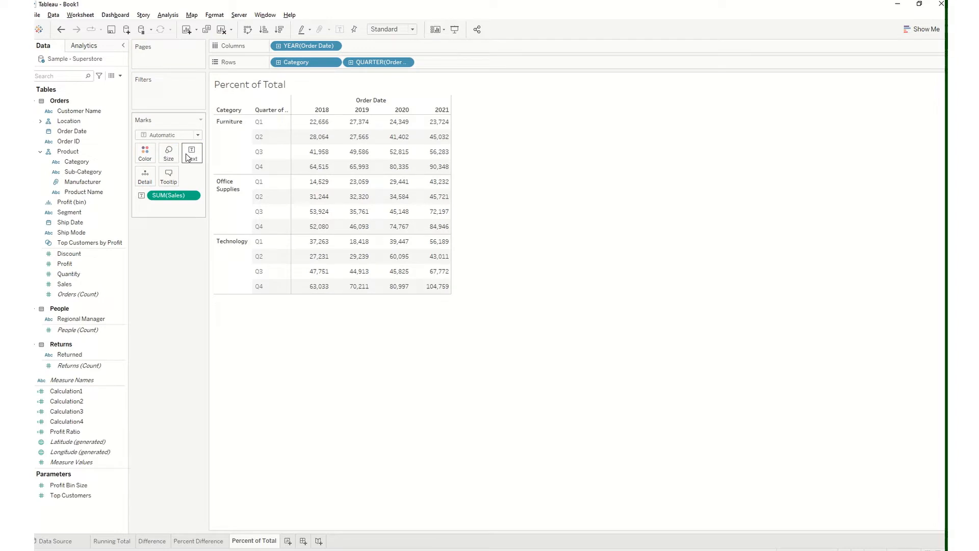
click(193, 197)
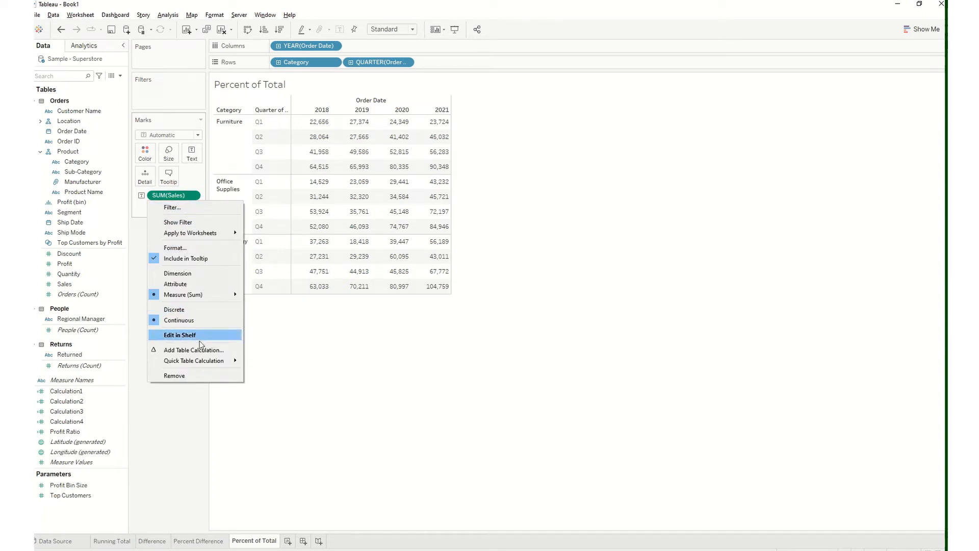
mouse_move(205, 360)
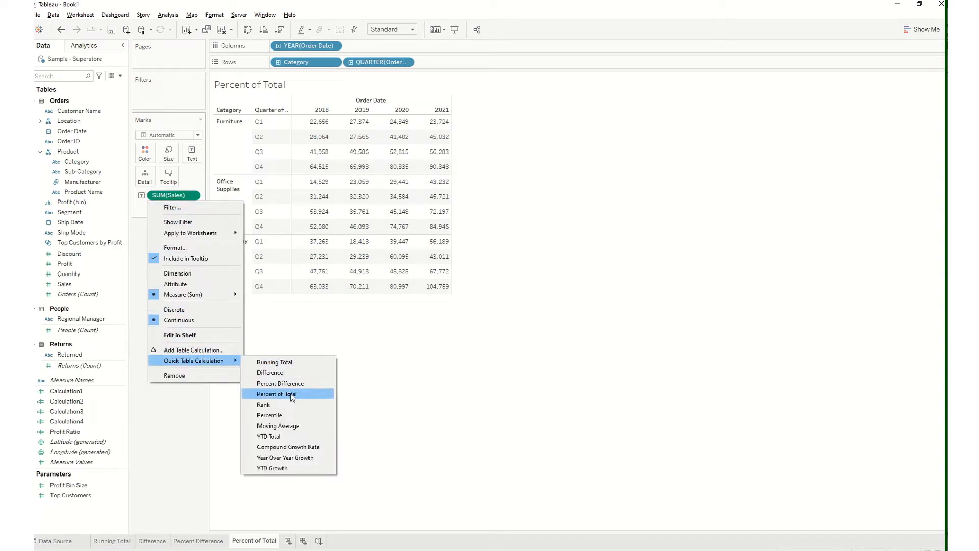
click(292, 395)
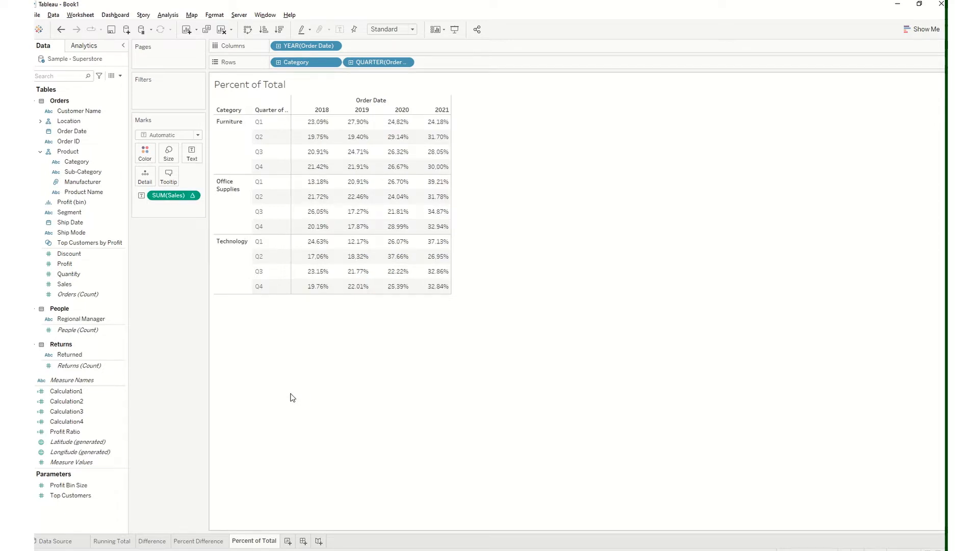
mouse_move(323, 127)
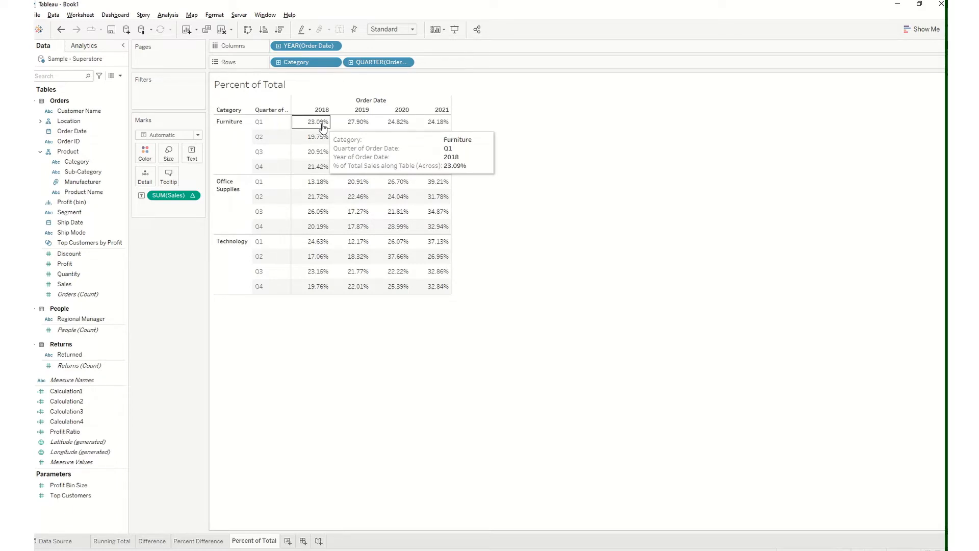
mouse_move(383, 128)
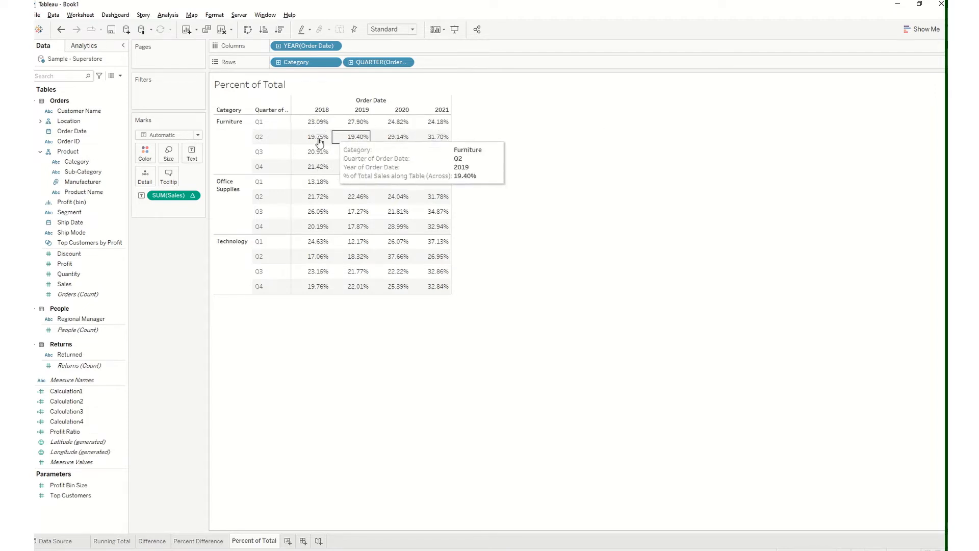
mouse_move(426, 140)
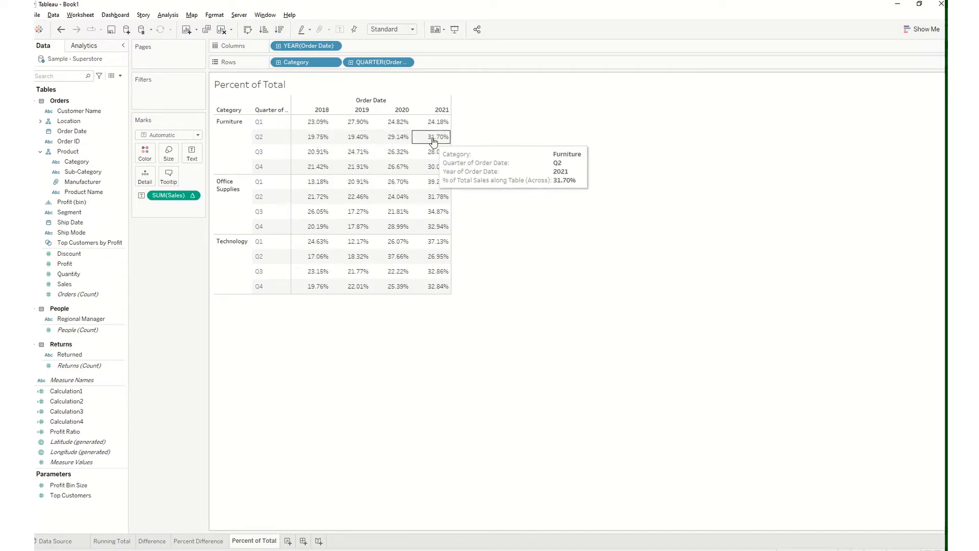
Set the Percent of Total calculation on SUM(Sales) to compute using Table (down)
click(194, 196)
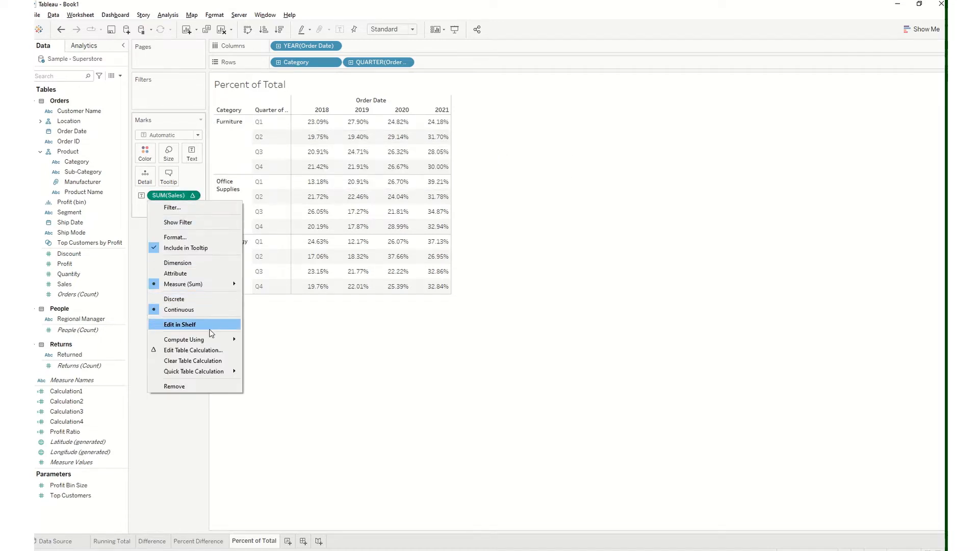
mouse_move(227, 339)
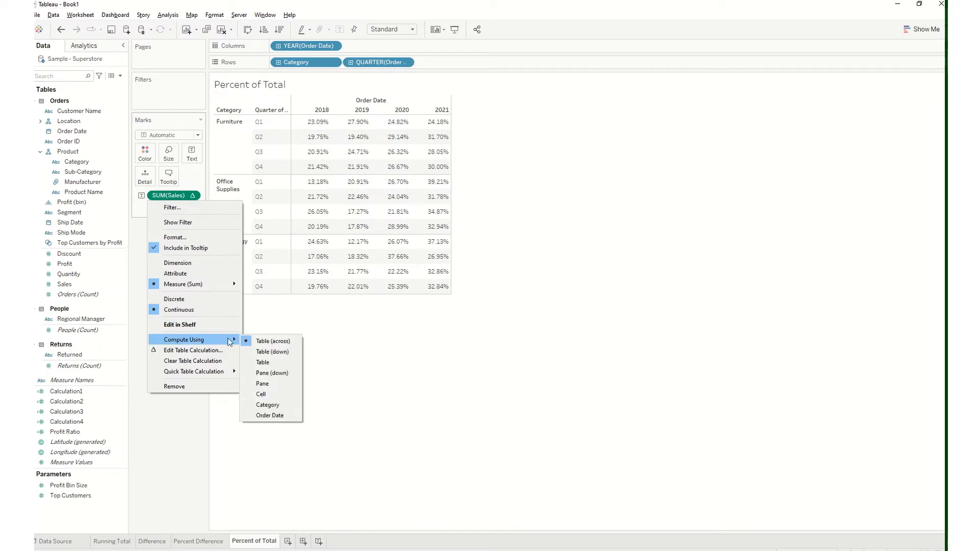
click(265, 352)
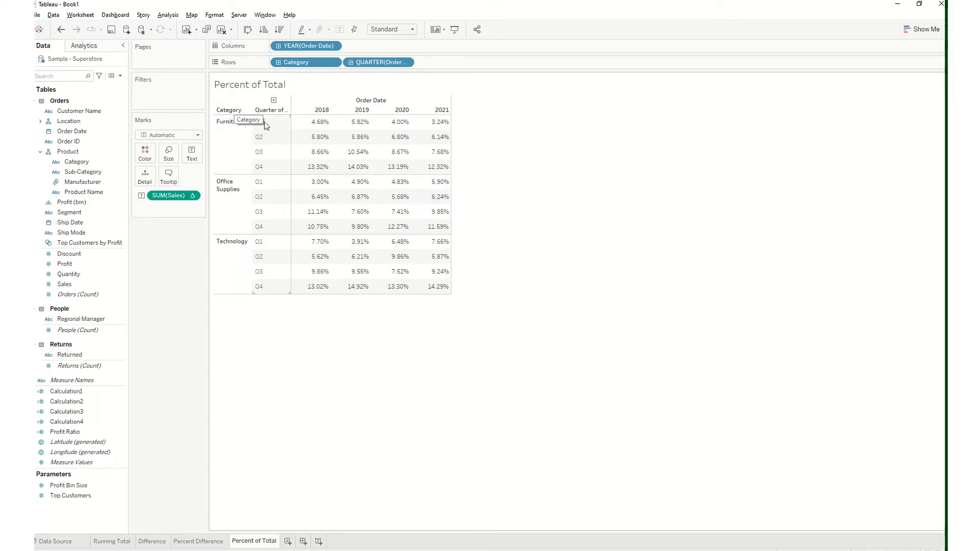
mouse_move(315, 121)
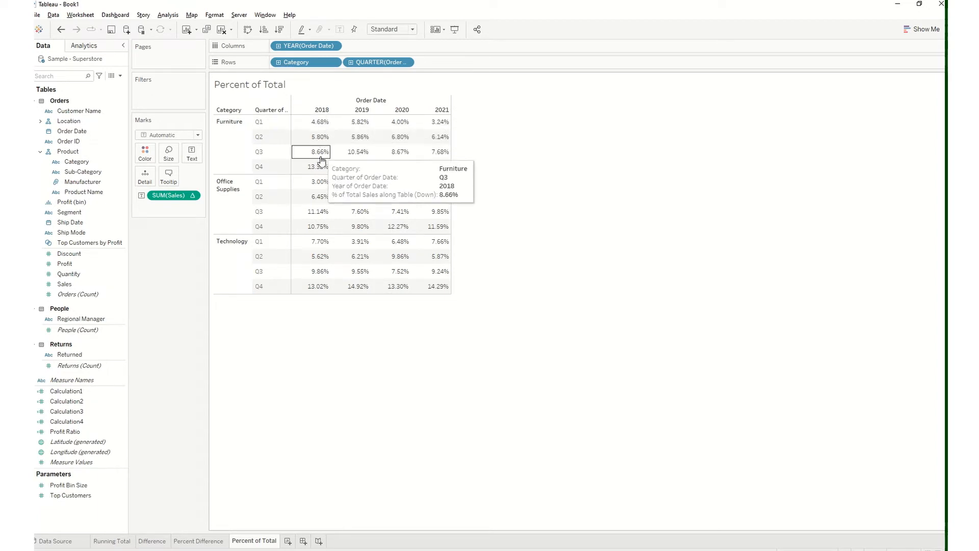
mouse_move(320, 287)
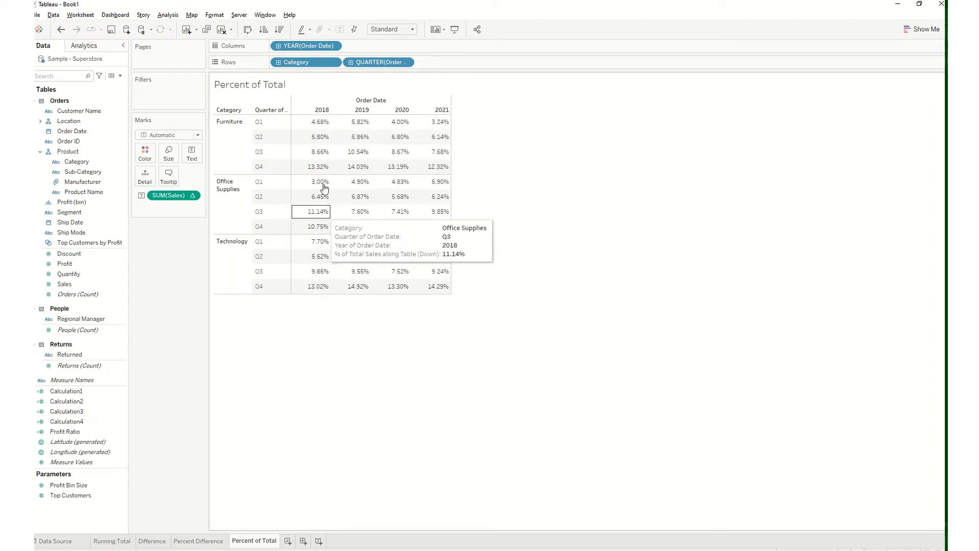
Compare the Table (across) and Table (down) percentages by undoing and redoing the direction change, keeping Table (down) as the compute direction
click(62, 29)
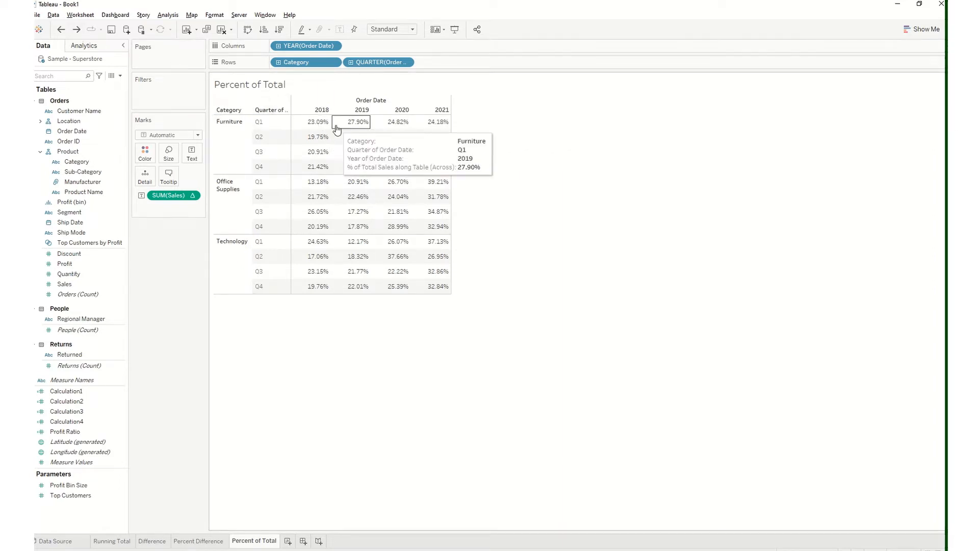
click(76, 31)
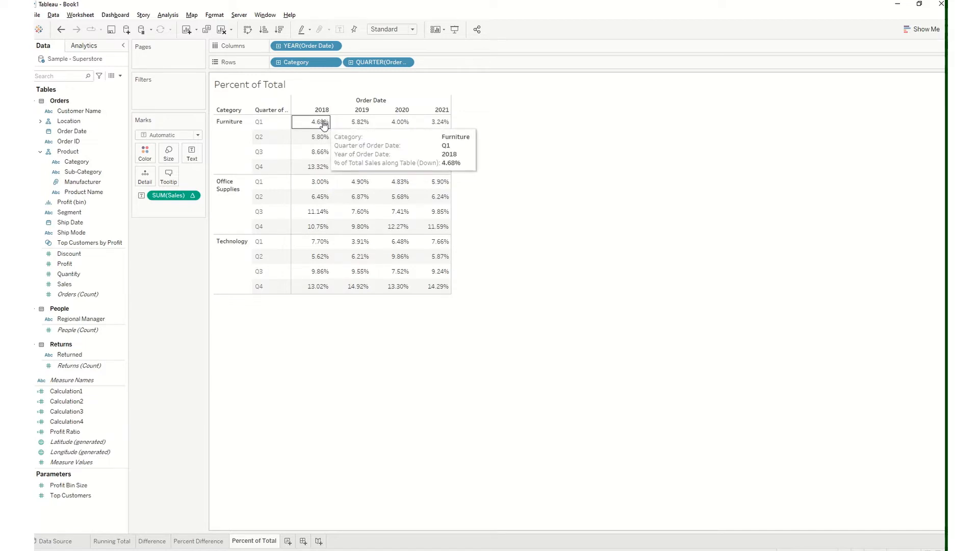
click(194, 196)
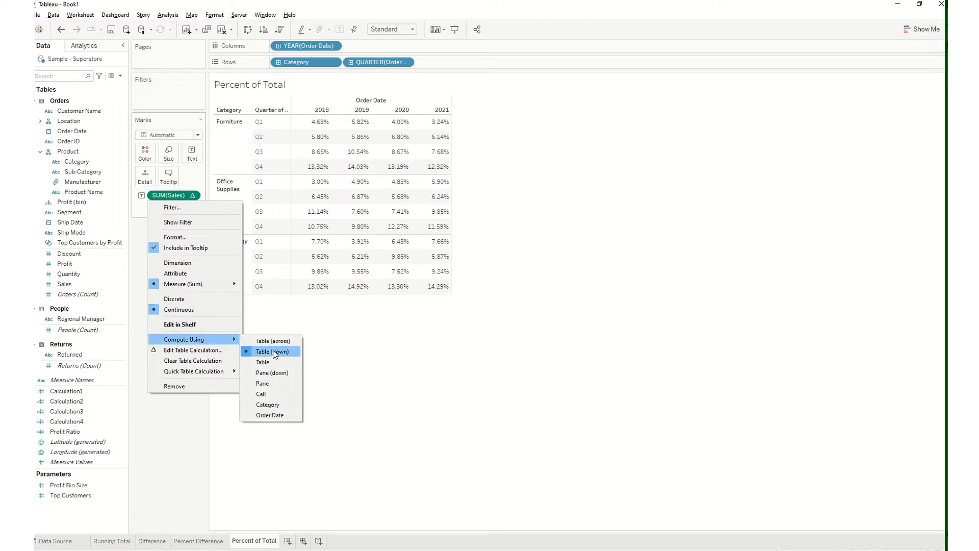
click(276, 355)
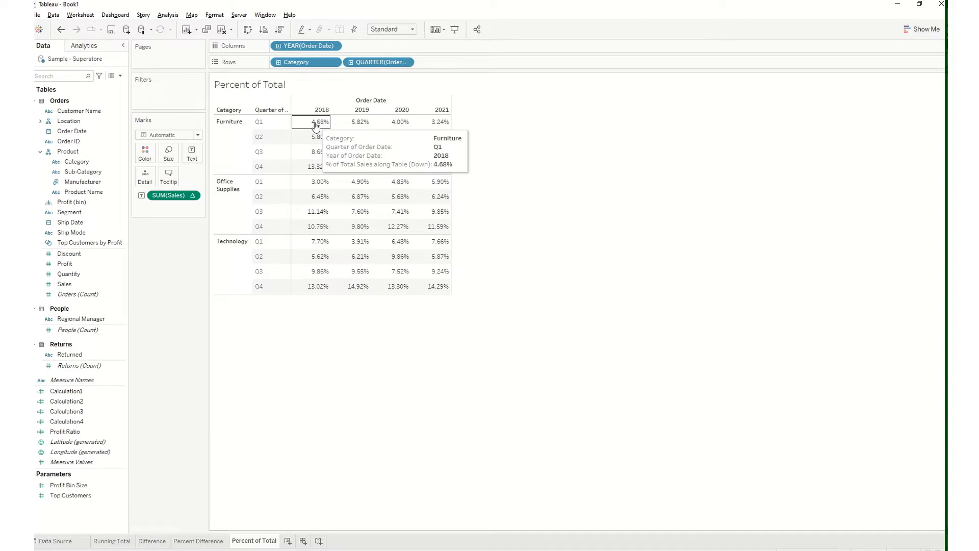
mouse_move(358, 127)
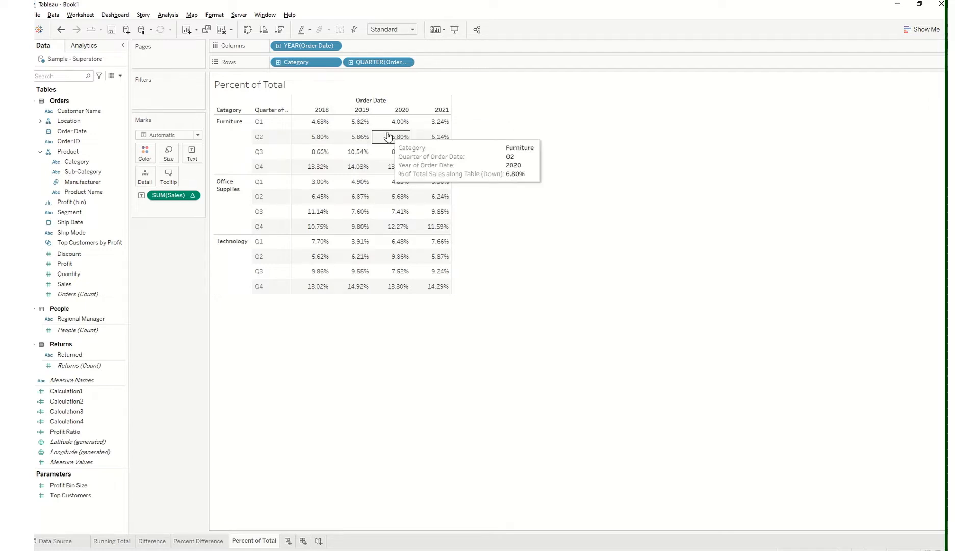
mouse_move(400, 127)
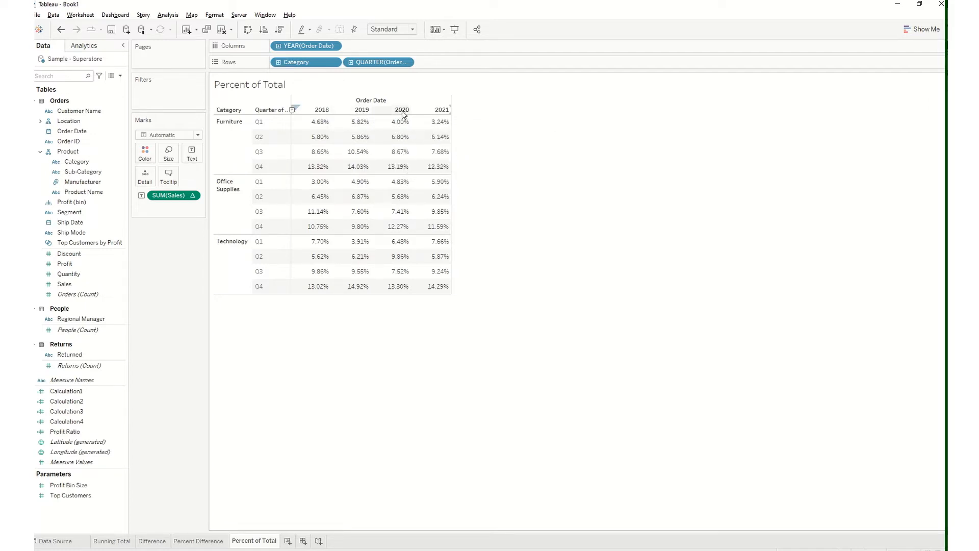
mouse_move(432, 125)
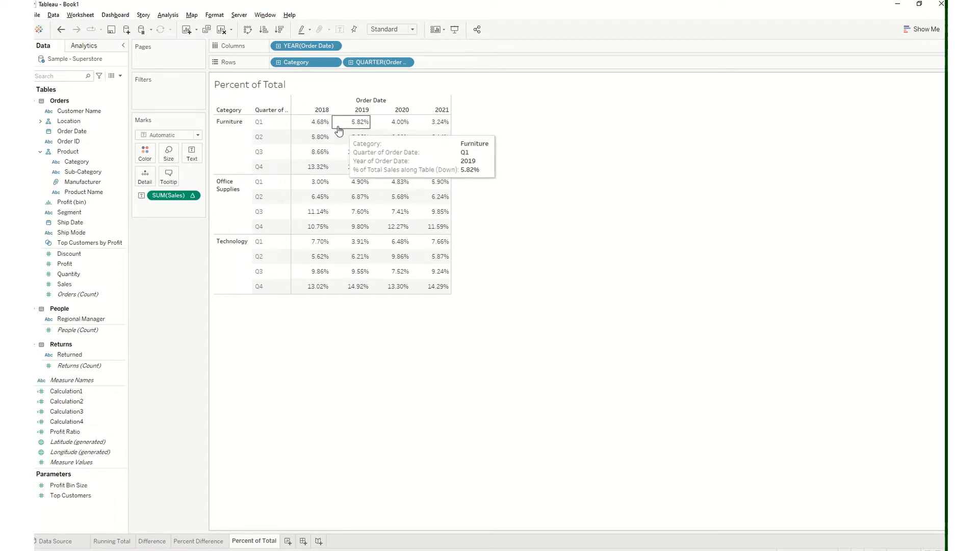
Examine the Table (down) percent-of-total values of the Furniture quarters in the yearly columns
mouse_move(326, 172)
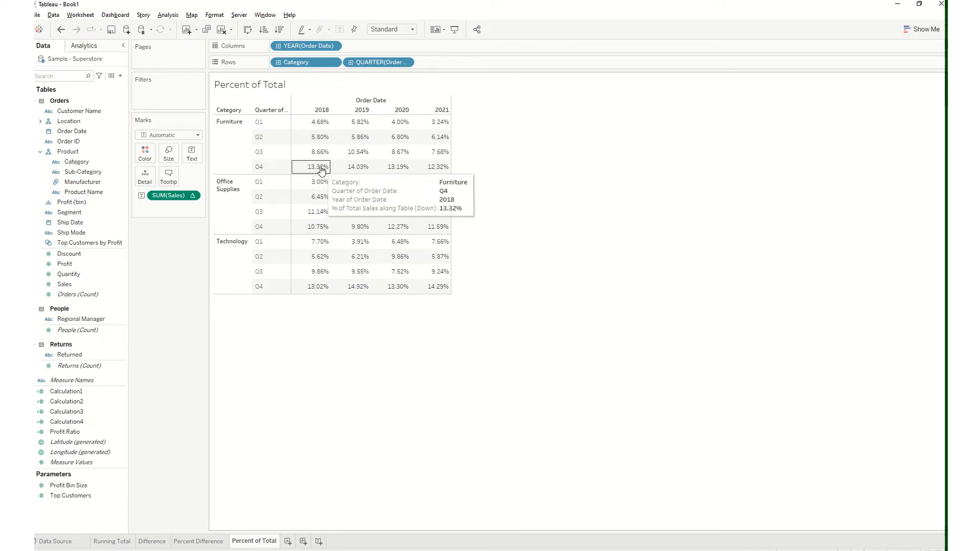
mouse_move(386, 170)
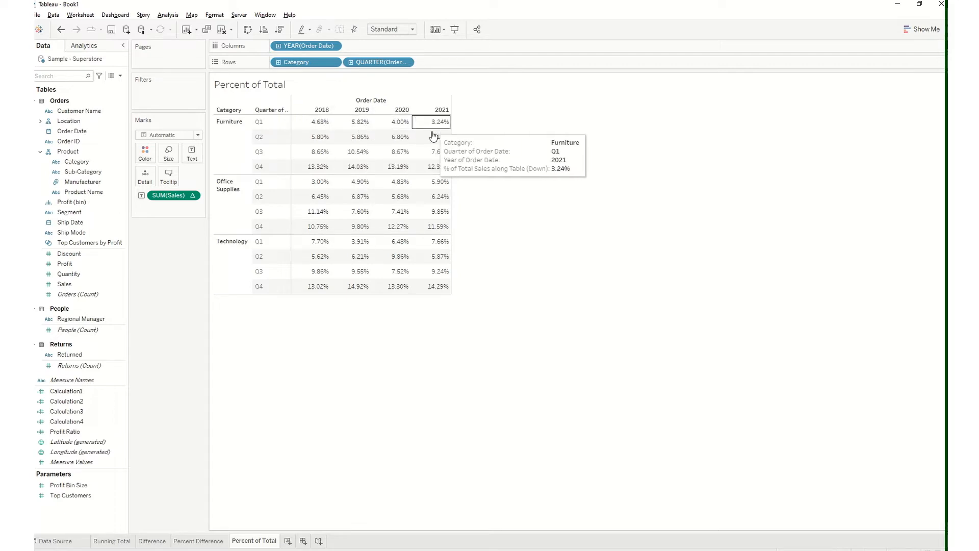
mouse_move(327, 193)
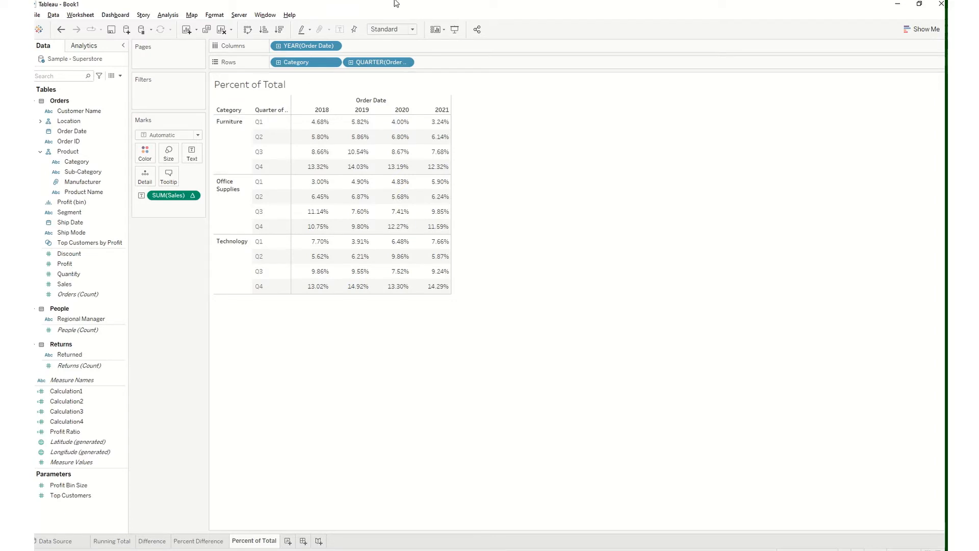
mouse_move(396, 1)
click(424, 21)
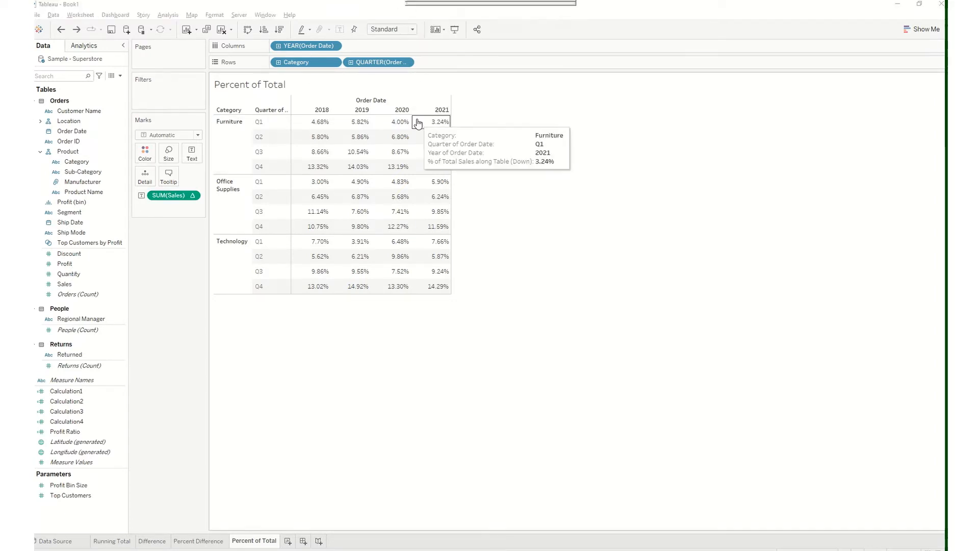
Duplicate the Percent of Total worksheet and rename the copy as Rank
right_click(269, 536)
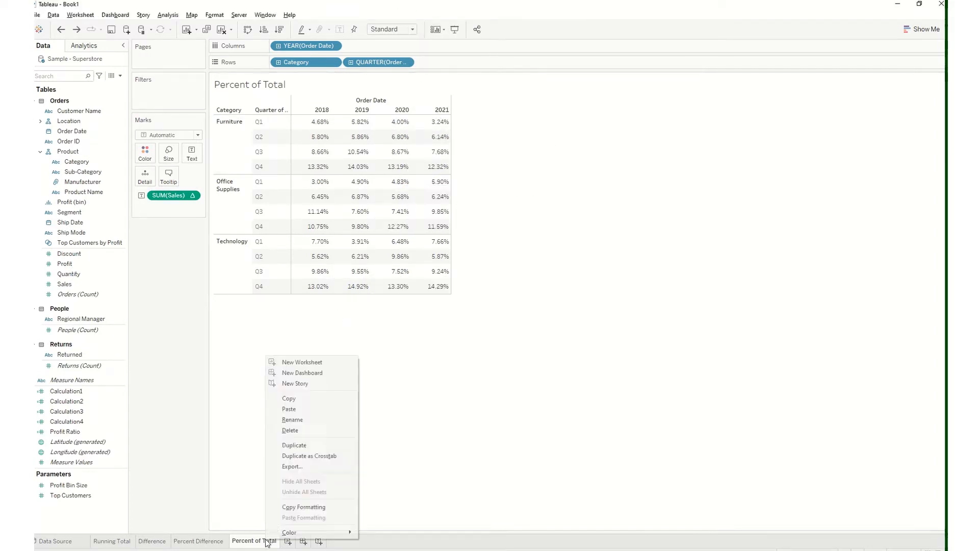
click(320, 446)
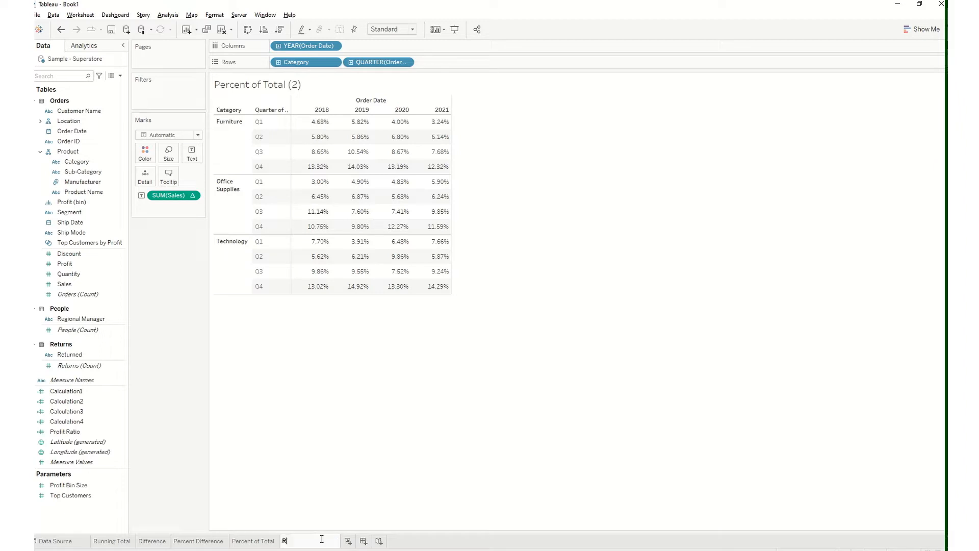
click(311, 427)
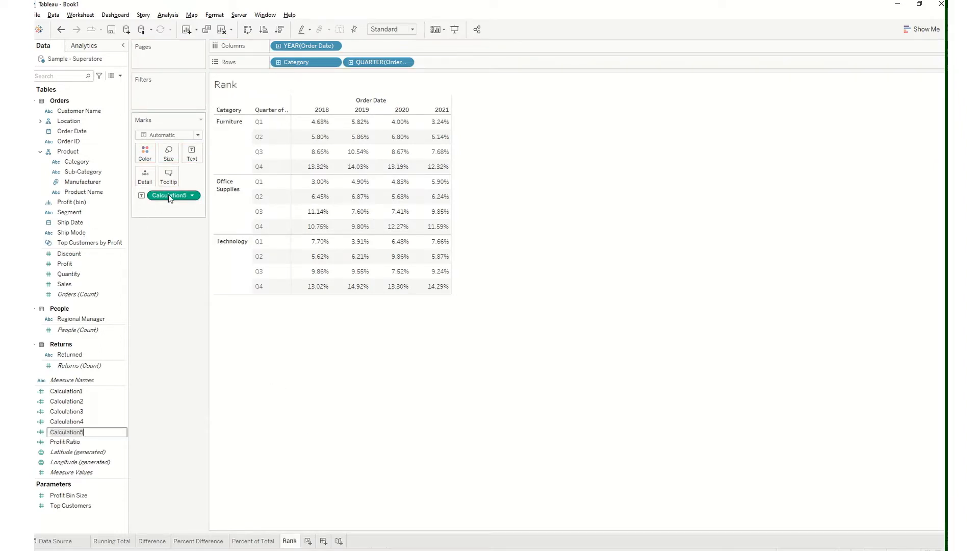
Replace the percent-of-total Sales measure with plain Sales as the table's text and apply the Rank quick table calculation to it
drag(168, 195, 74, 224)
drag(65, 284, 192, 155)
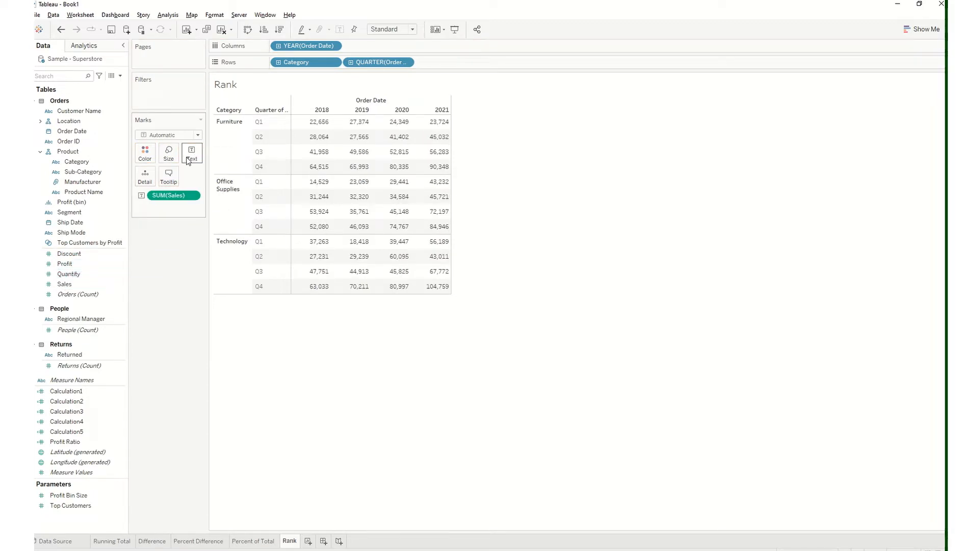
click(193, 196)
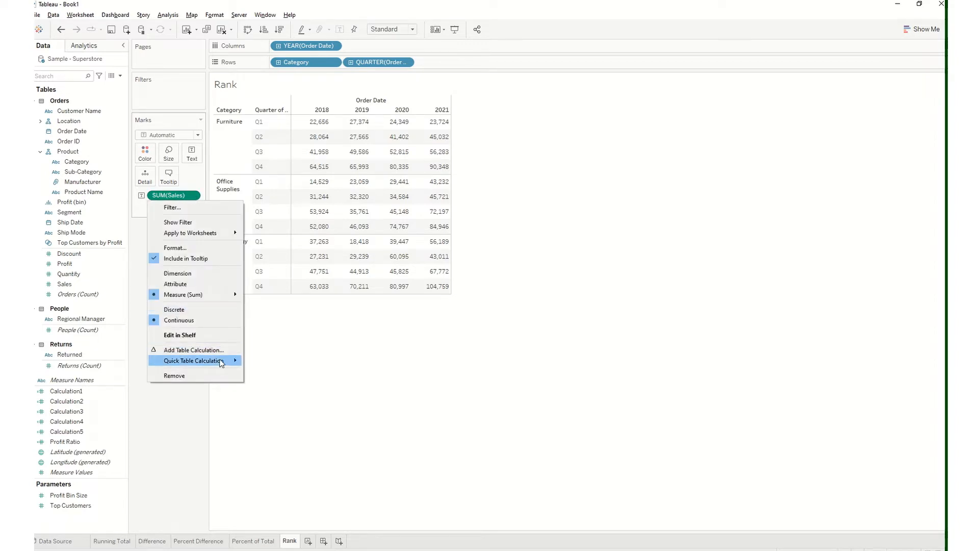
mouse_move(221, 362)
click(285, 405)
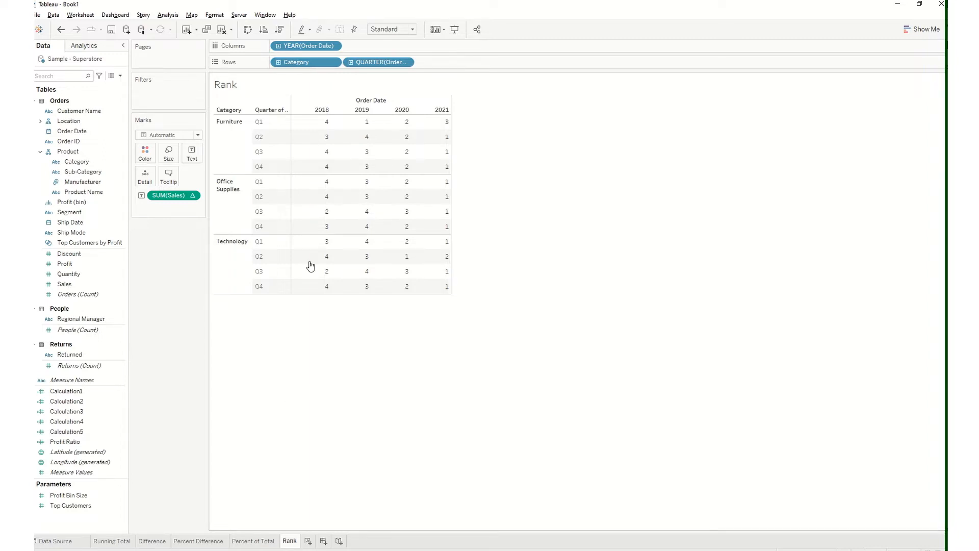
Examine how the Table (across) calculation ranks the Furniture Q1 sales over the years 2018 to 2021
mouse_move(326, 123)
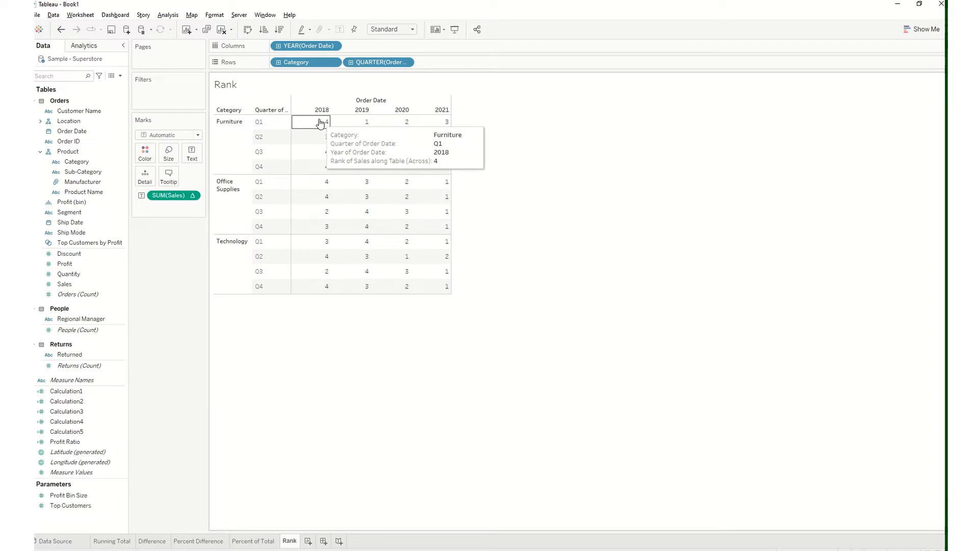
mouse_move(390, 125)
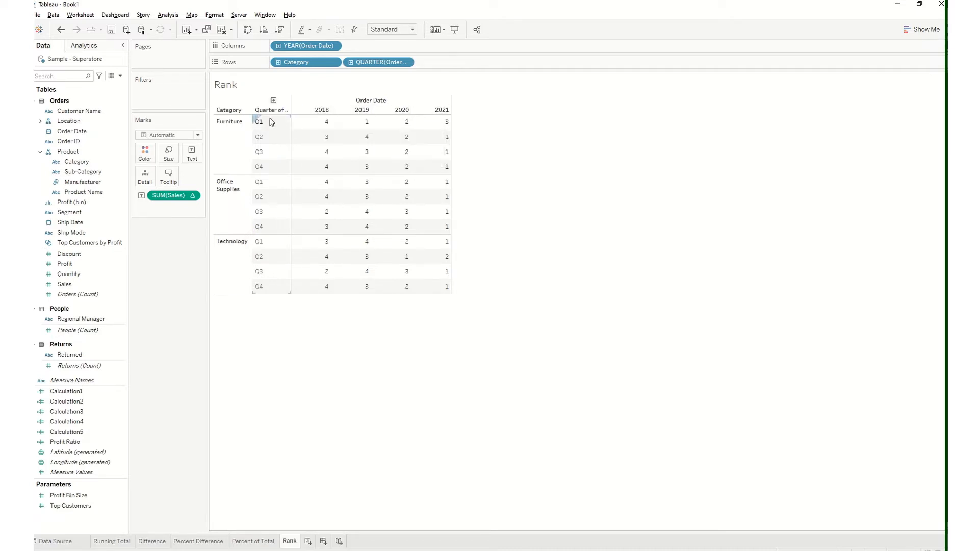
mouse_move(323, 123)
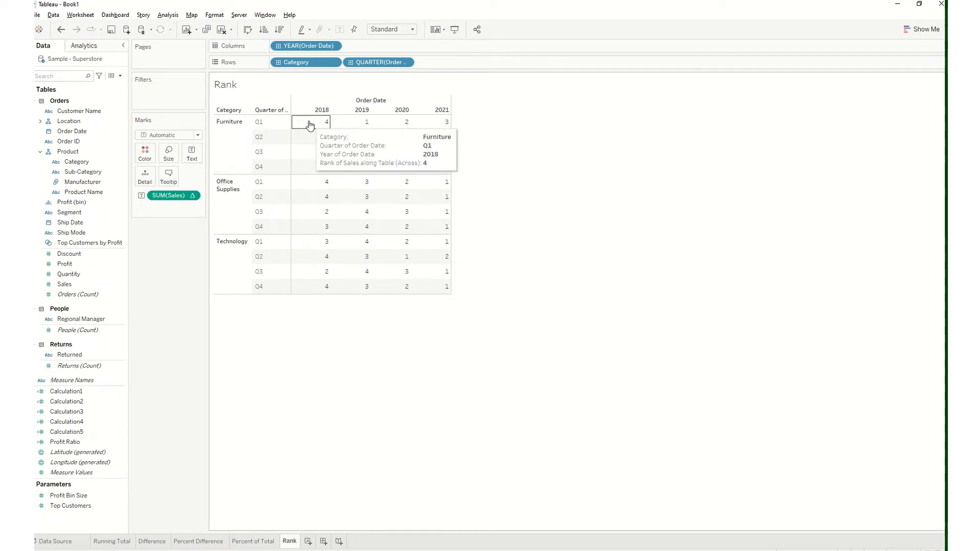
mouse_move(352, 127)
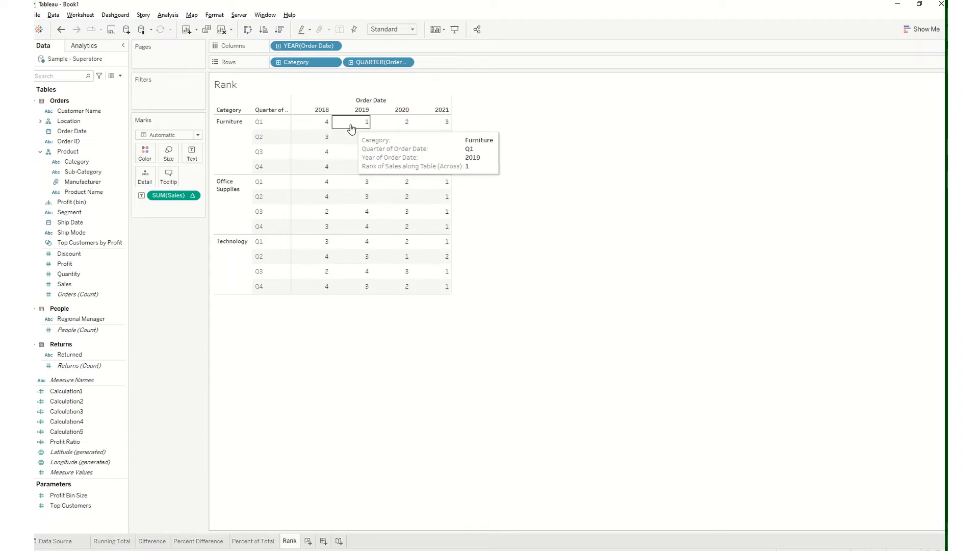
mouse_move(432, 127)
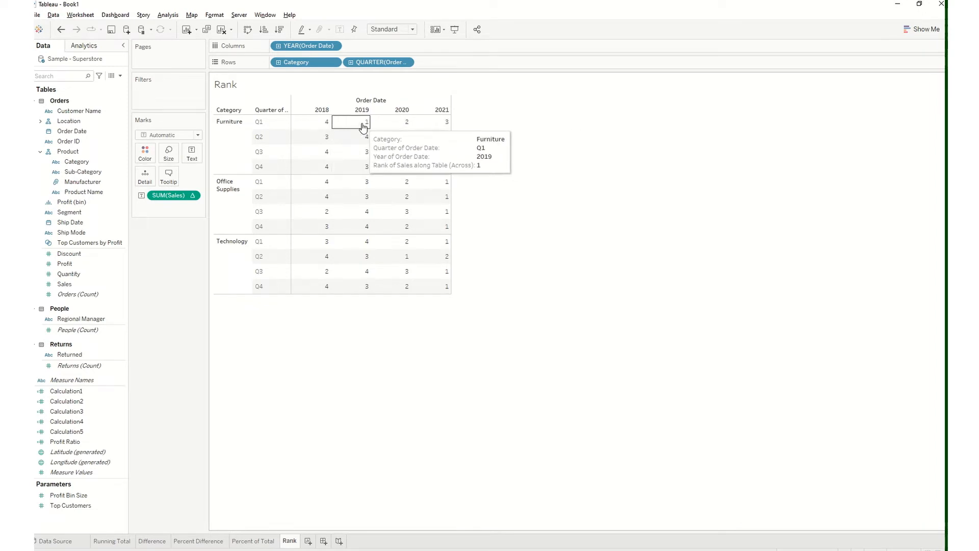
Compare the Furniture Q1 ranks with the underlying Sales amounts by undoing and redoing the Rank calculation, keeping the ranks in the table
click(62, 30)
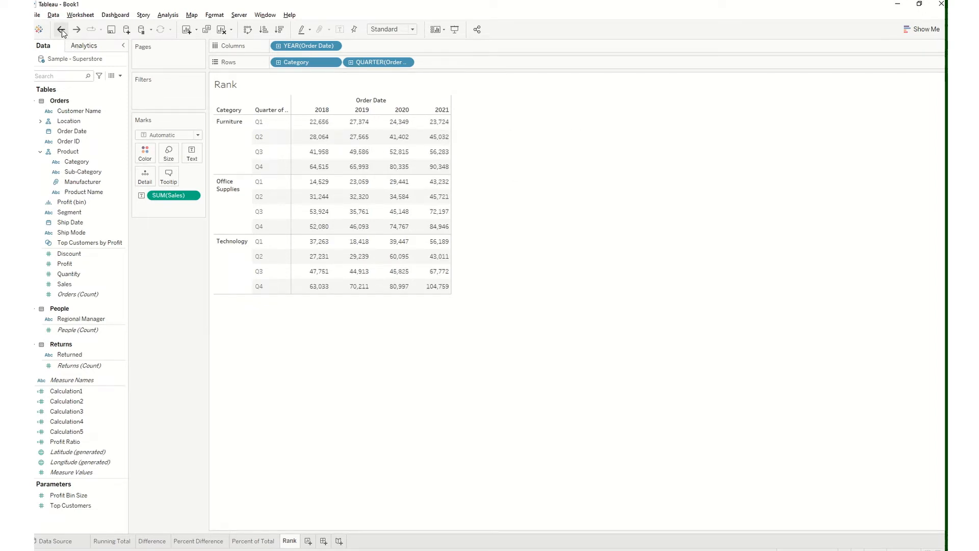
mouse_move(356, 124)
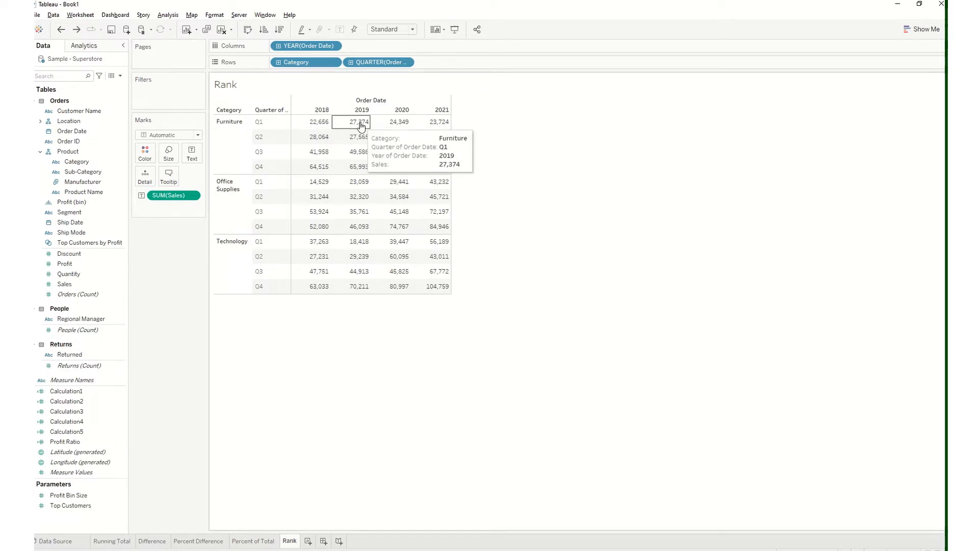
click(77, 30)
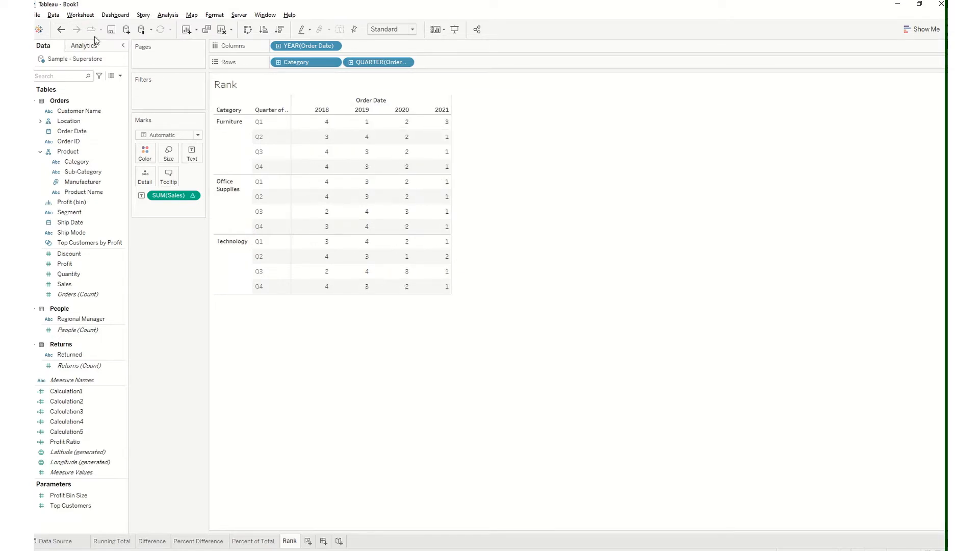
mouse_move(440, 126)
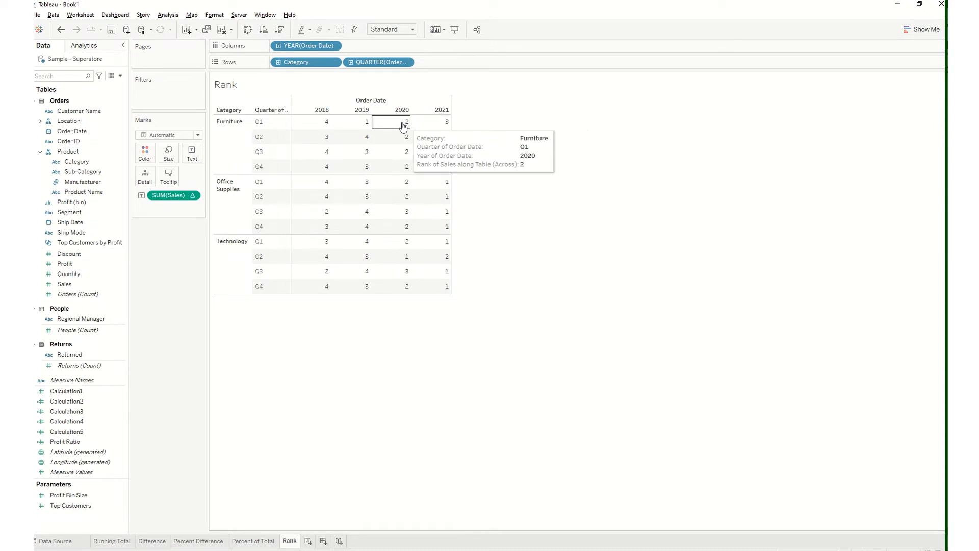
mouse_move(326, 125)
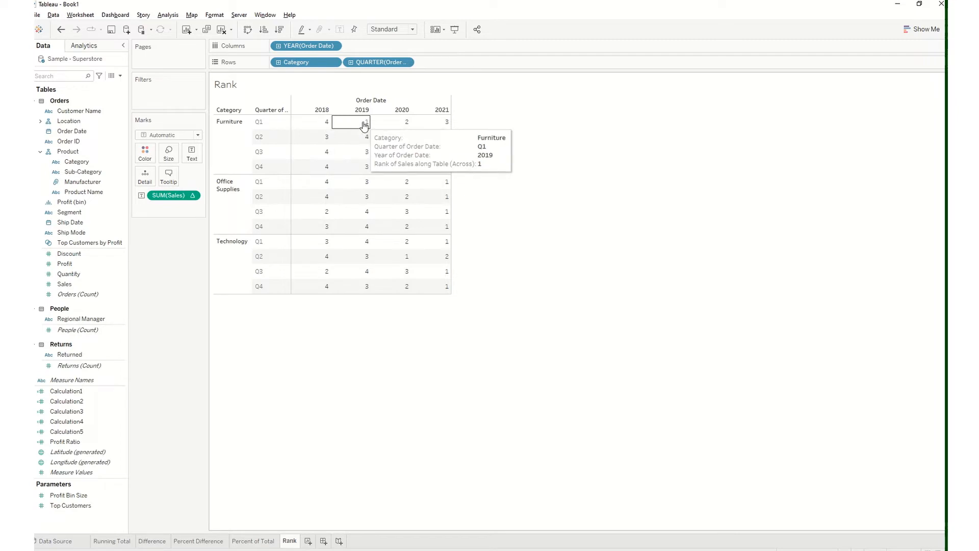
mouse_move(380, 126)
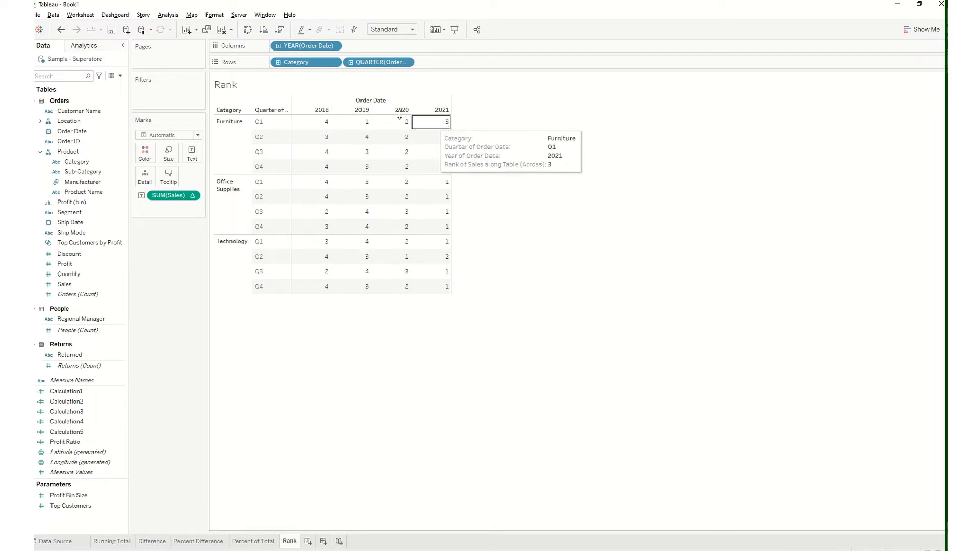
click(60, 29)
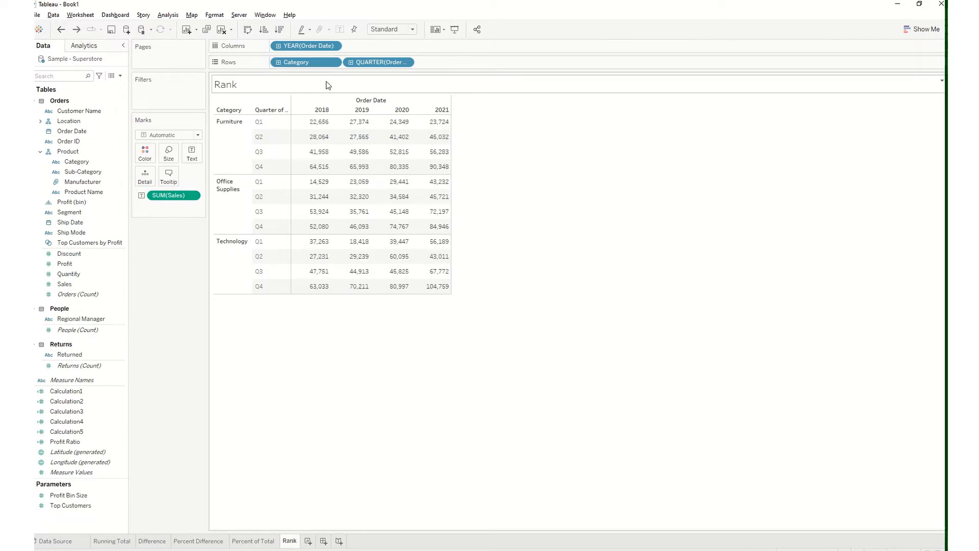
mouse_move(360, 125)
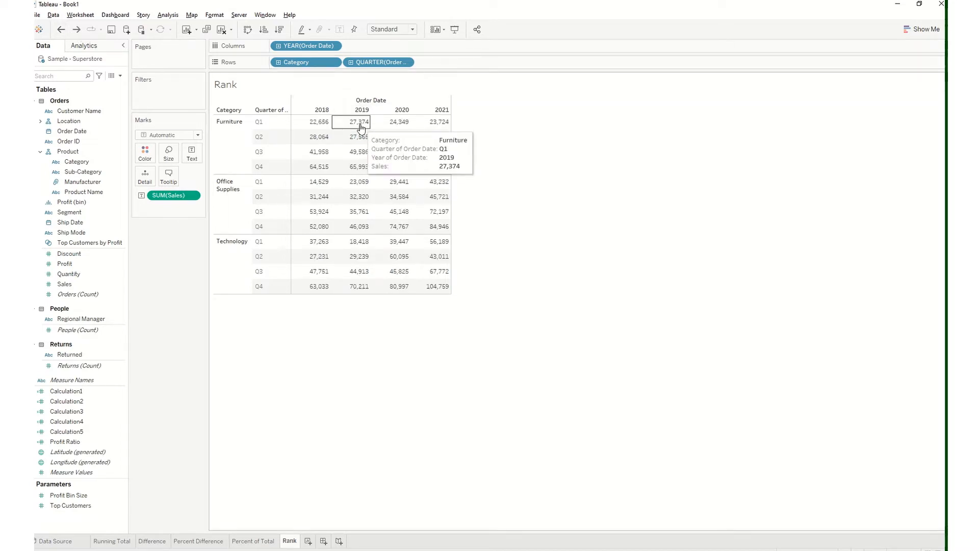
mouse_move(396, 128)
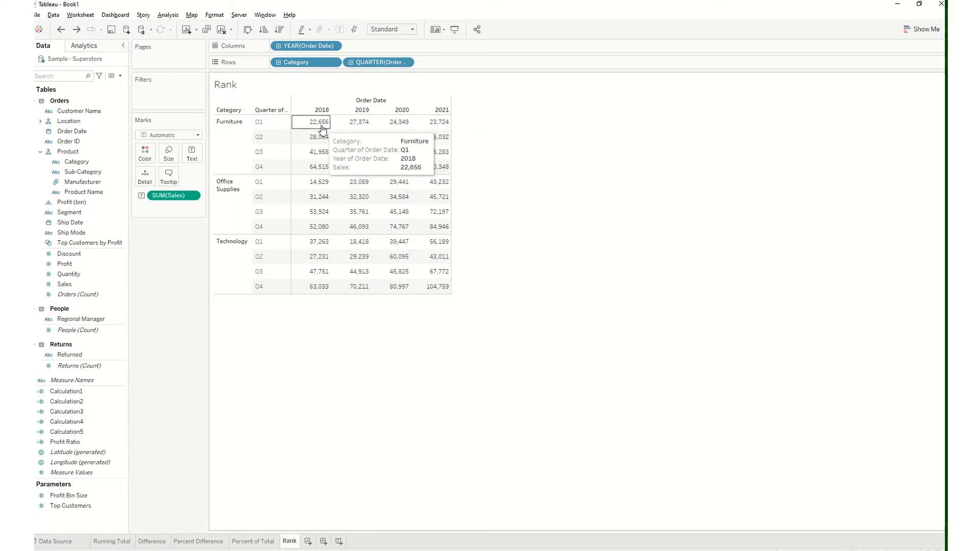
click(76, 29)
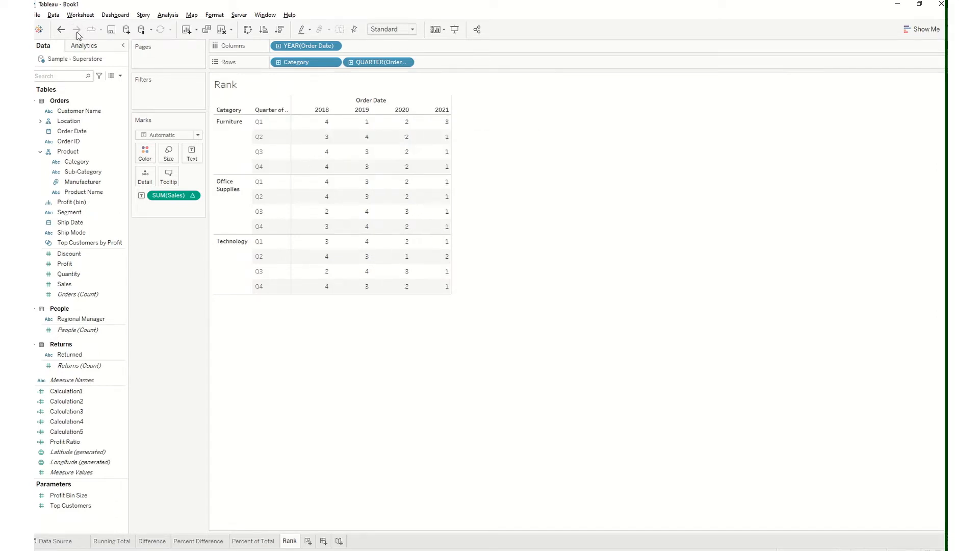
Set the Rank calculation on SUM(Sales) to compute using Table (down) and check the ranks within the 2018 column
click(197, 195)
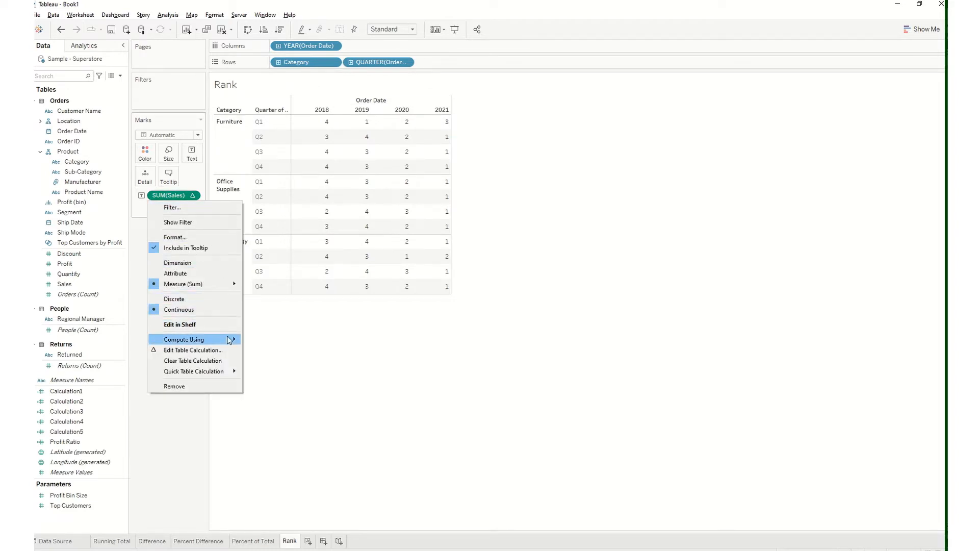
mouse_move(229, 339)
click(274, 351)
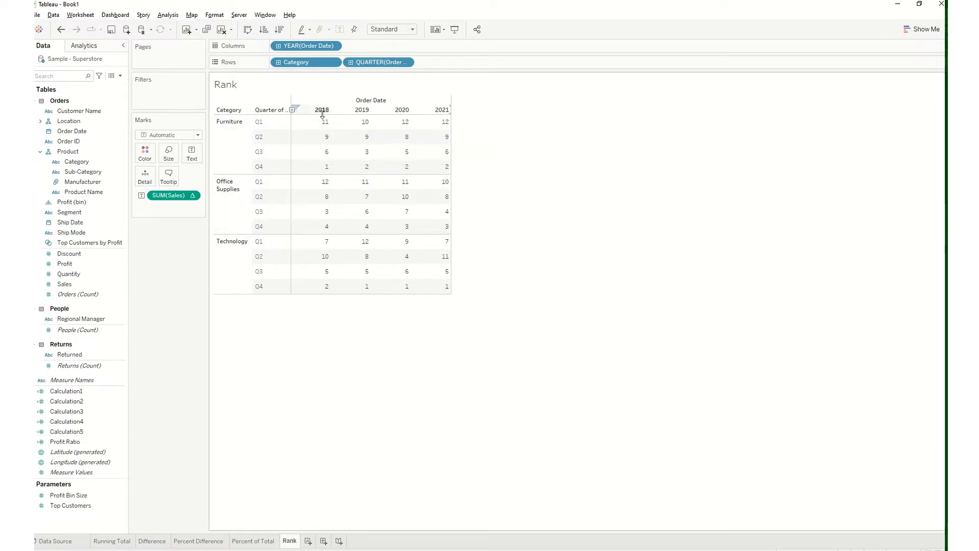
mouse_move(326, 288)
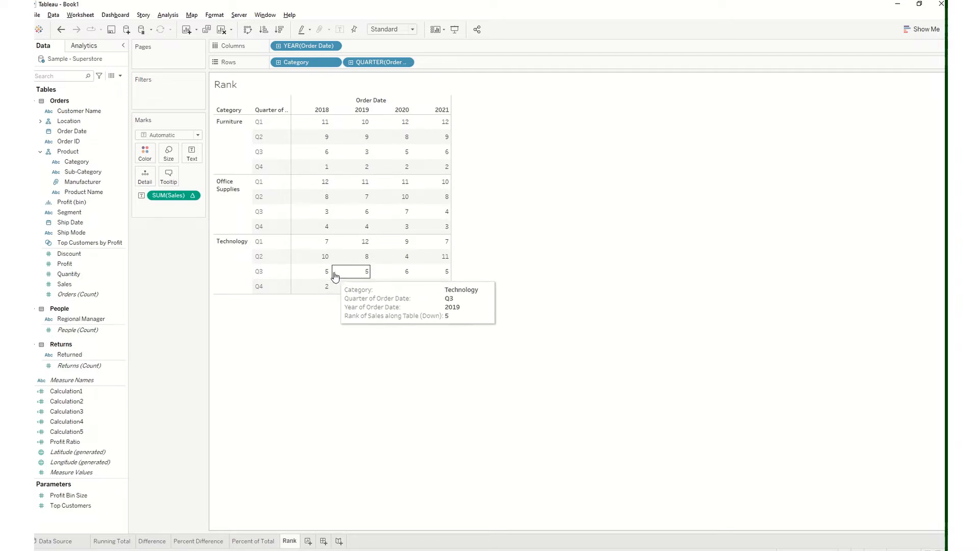
mouse_move(324, 200)
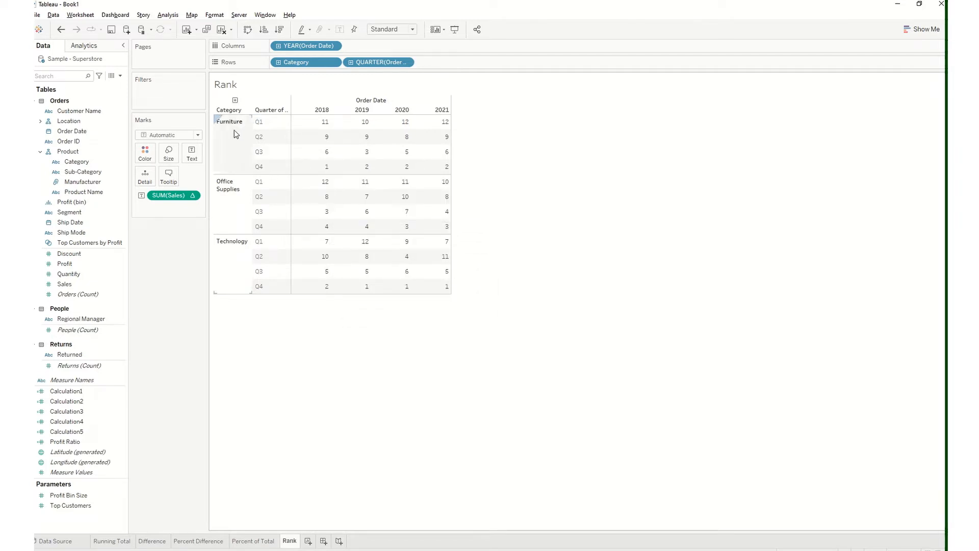
mouse_move(321, 175)
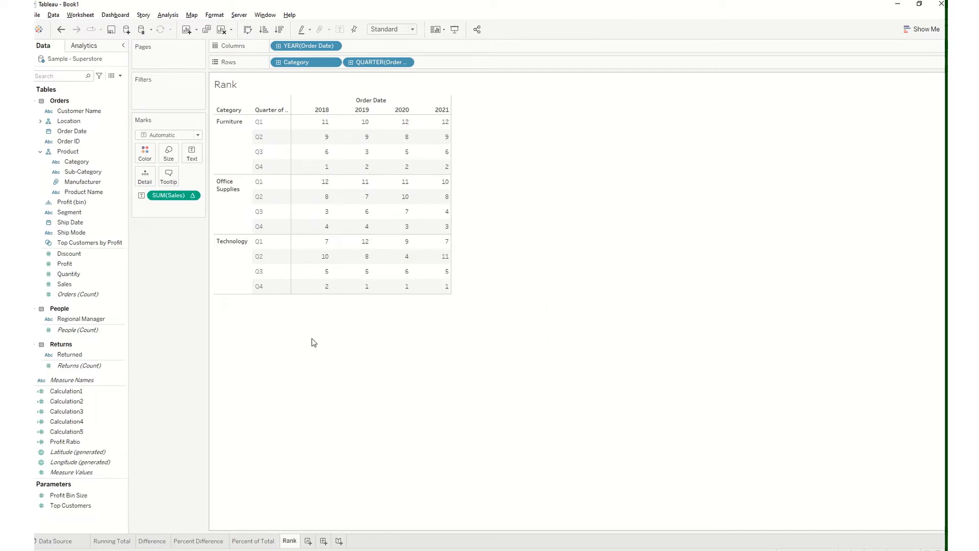
click(195, 196)
mouse_move(216, 375)
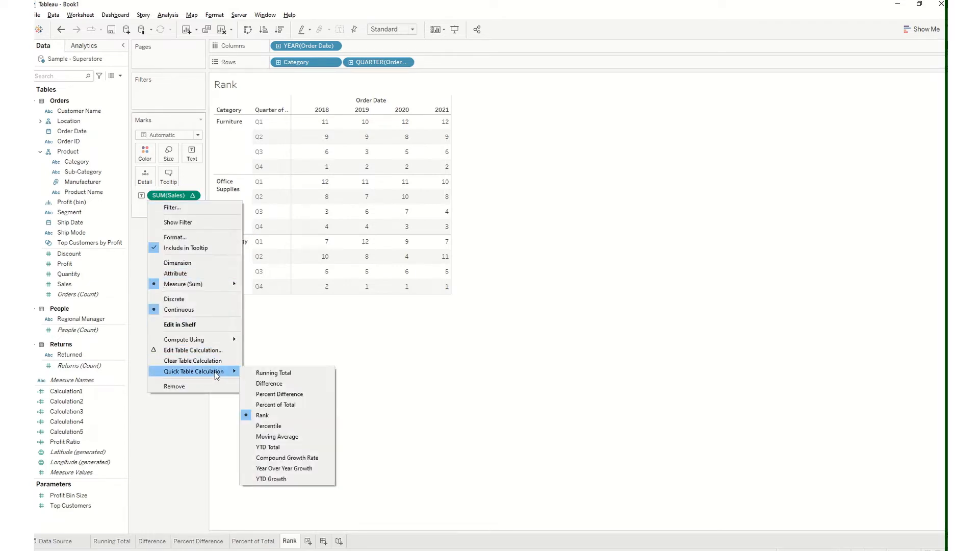
click(203, 433)
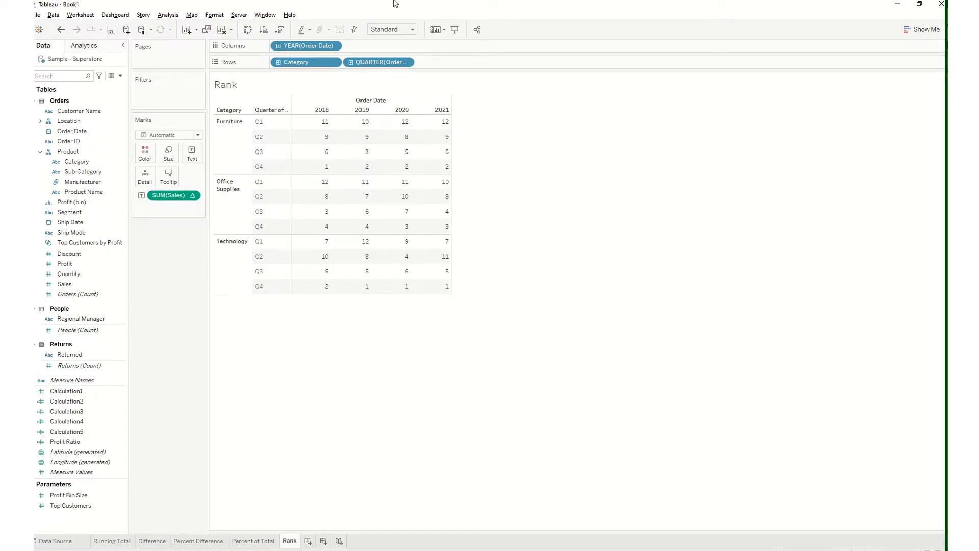
mouse_move(420, 14)
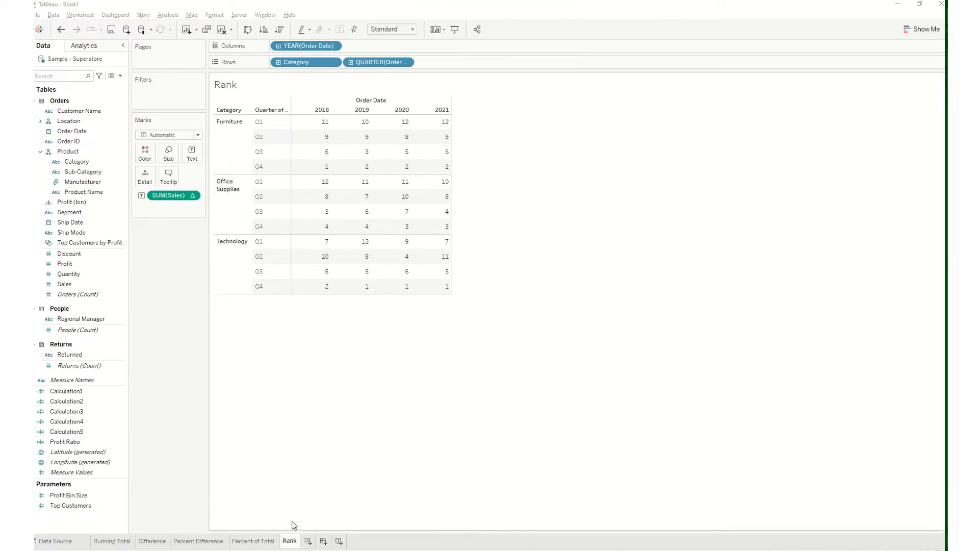
Duplicate the Rank worksheet and rename the copy Percentile
right_click(291, 541)
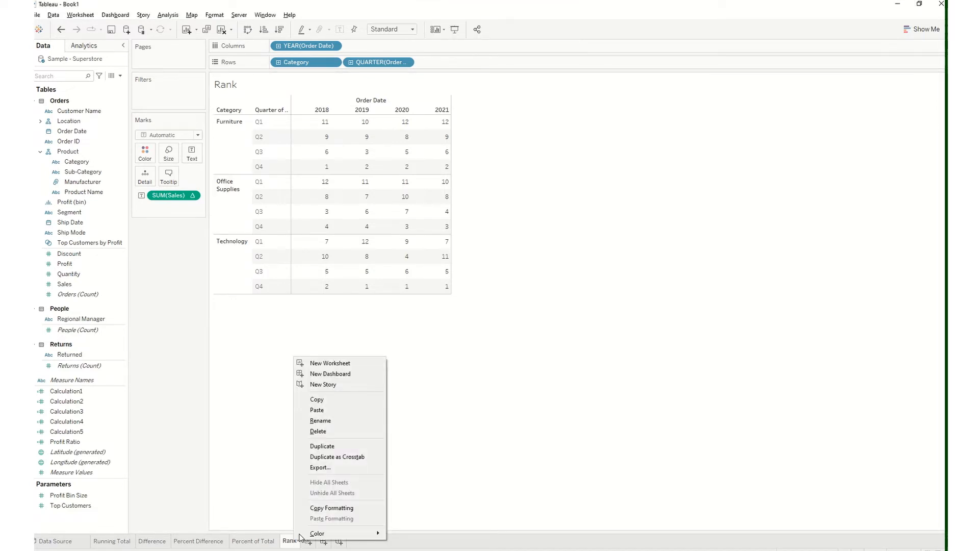
click(332, 446)
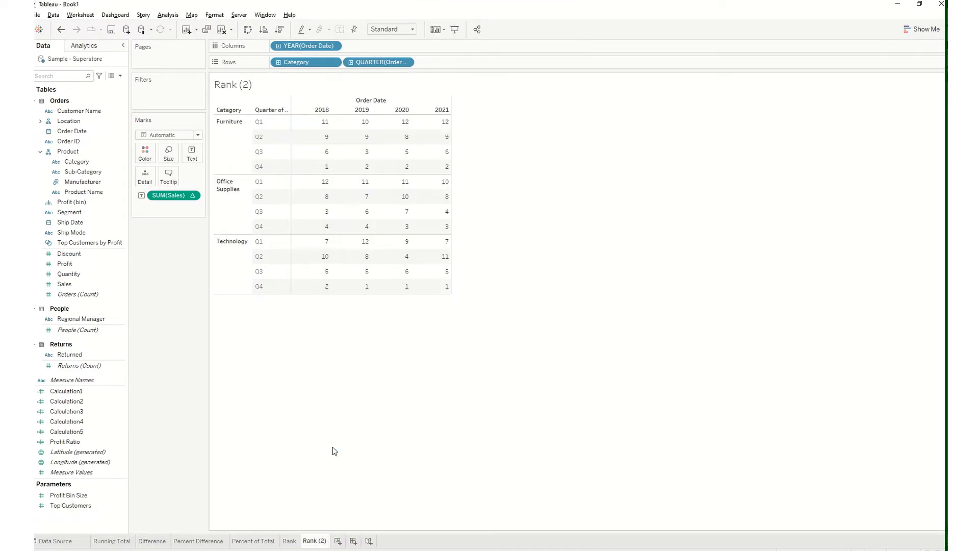
double_click(317, 544)
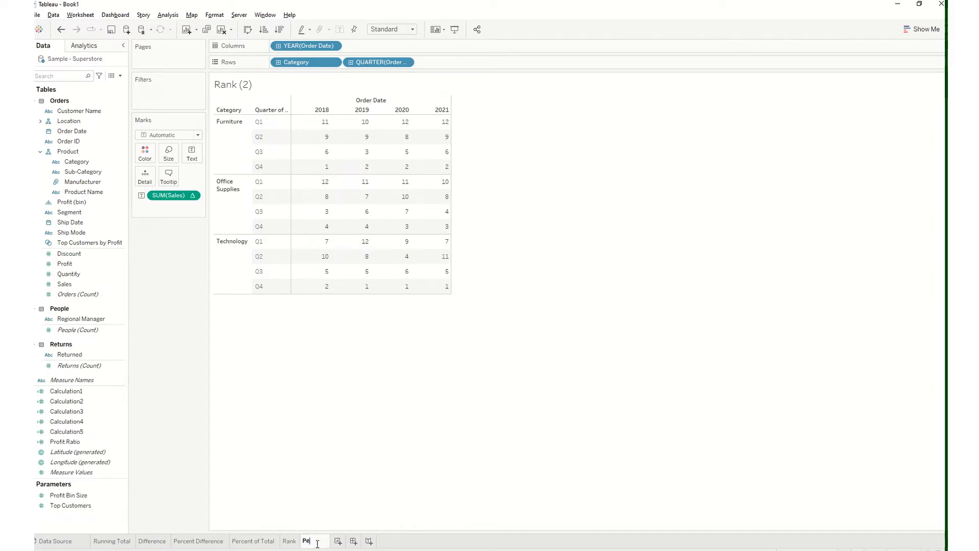
key(Return)
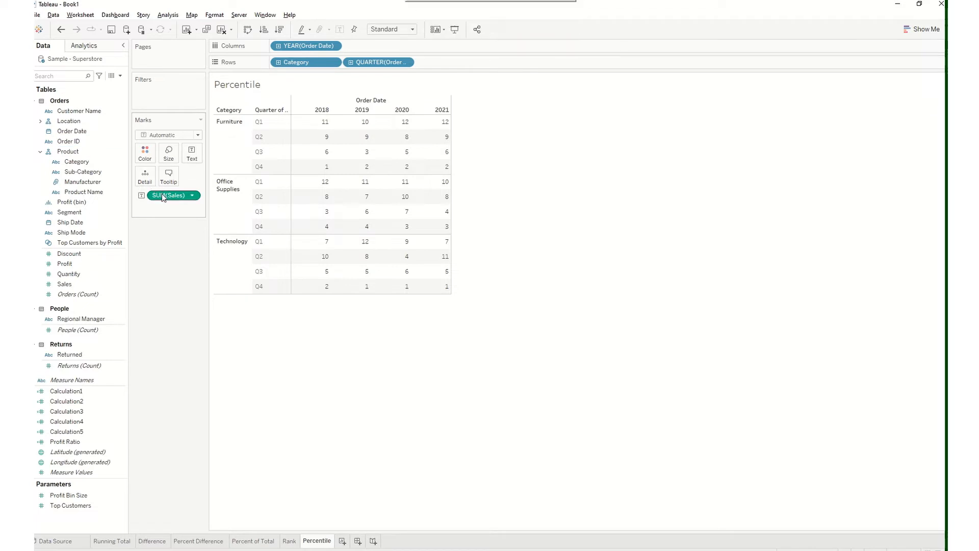
Replace the ranked Sales measure with plain Sales as the table's text and apply the Percentile quick table calculation to it
drag(168, 195, 85, 219)
drag(163, 196, 87, 253)
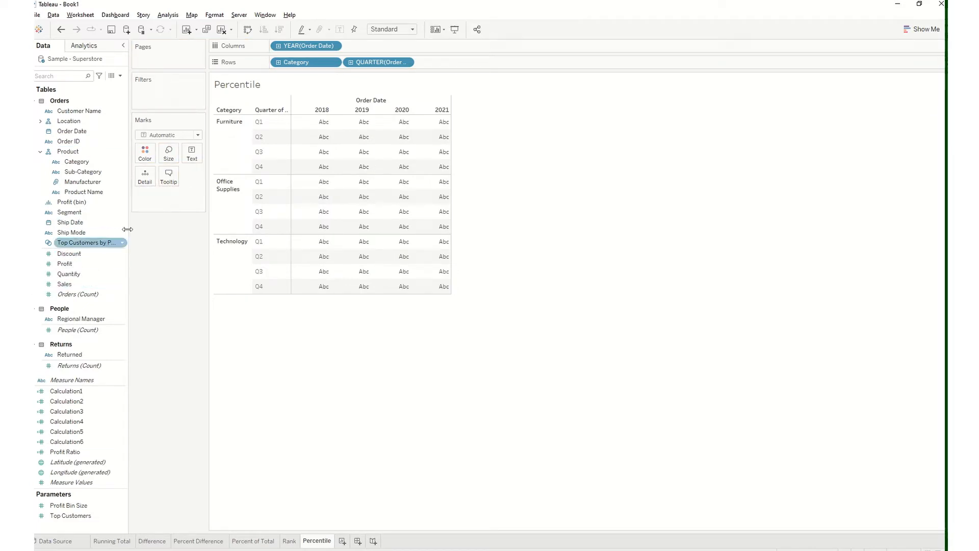
drag(79, 287, 198, 156)
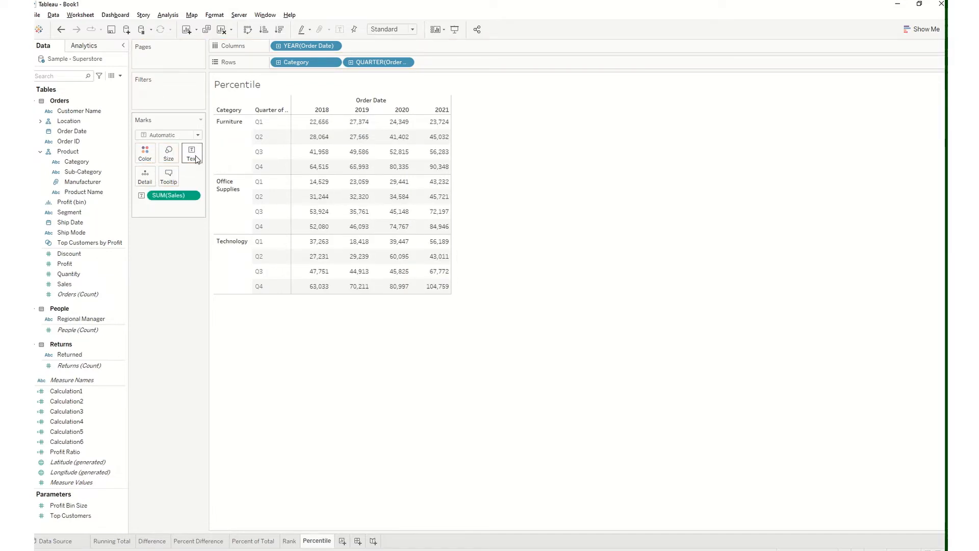
click(192, 196)
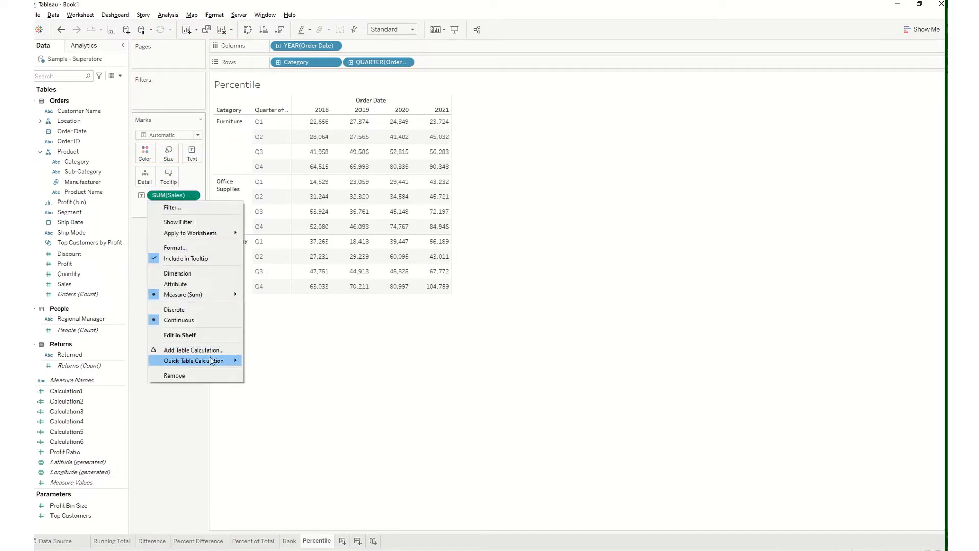
mouse_move(212, 360)
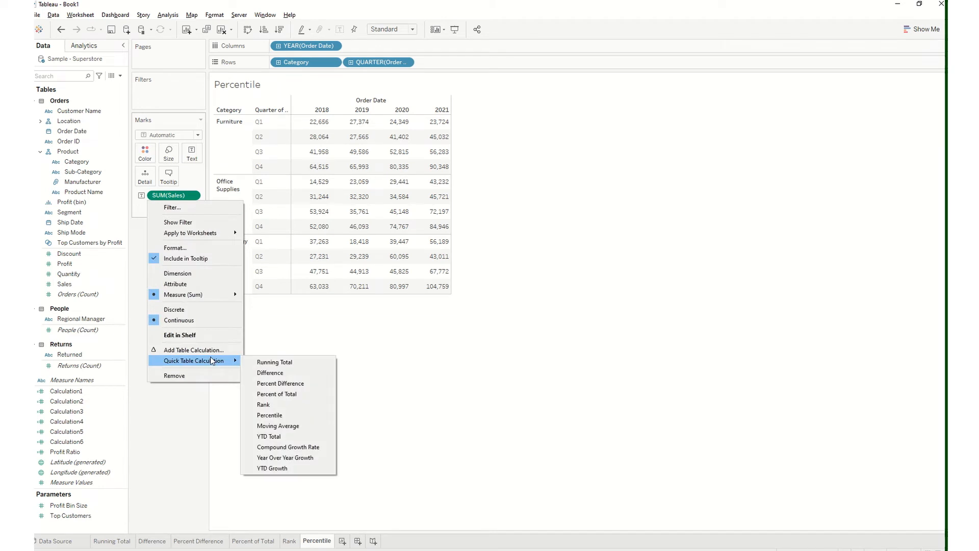
click(286, 415)
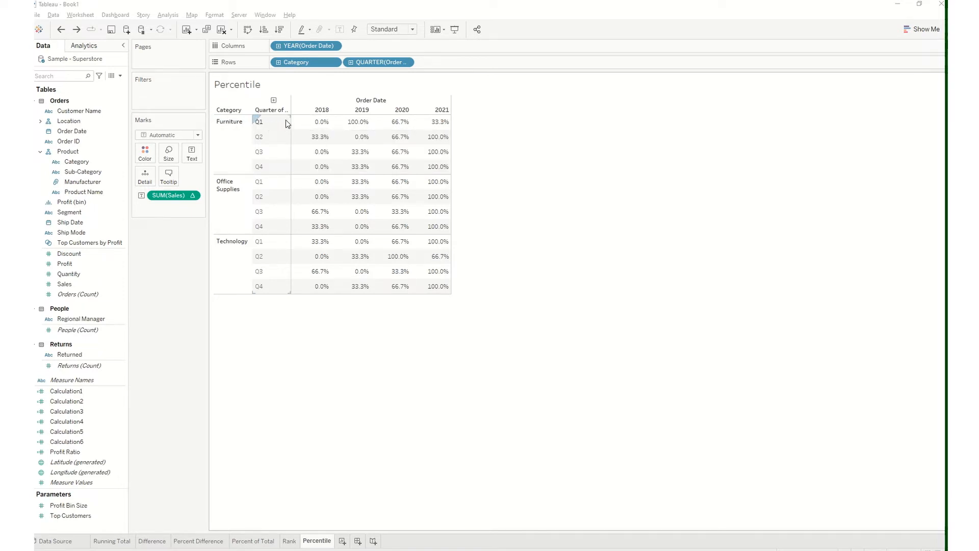
Compare the Furniture Q1 percentiles for 2018 to 2021 with the underlying Sales amounts by undoing and redoing the Percentile calculation
mouse_move(316, 121)
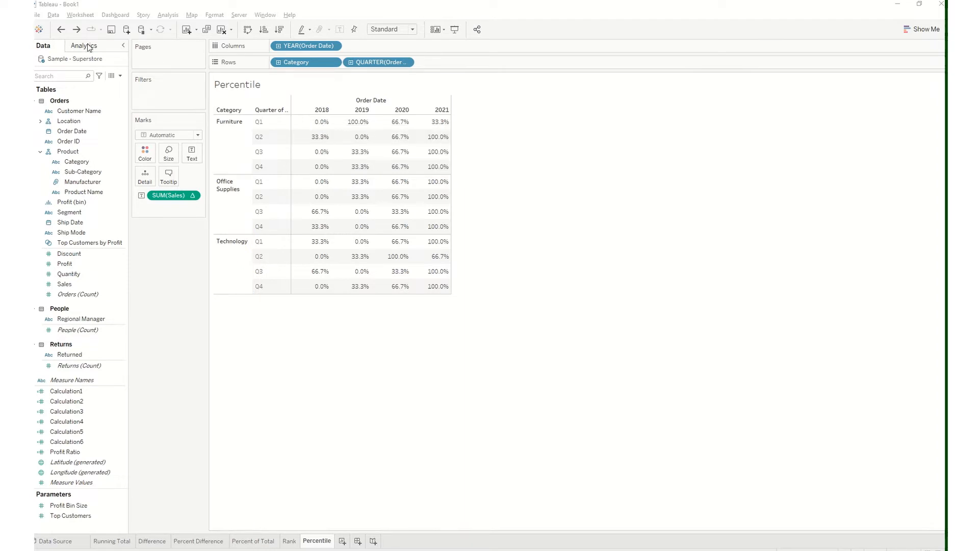
click(65, 29)
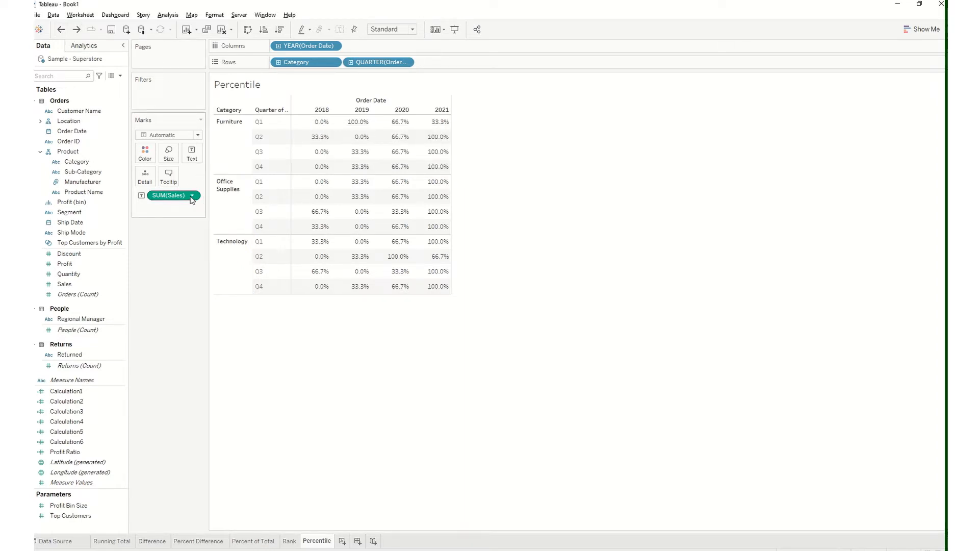
click(66, 35)
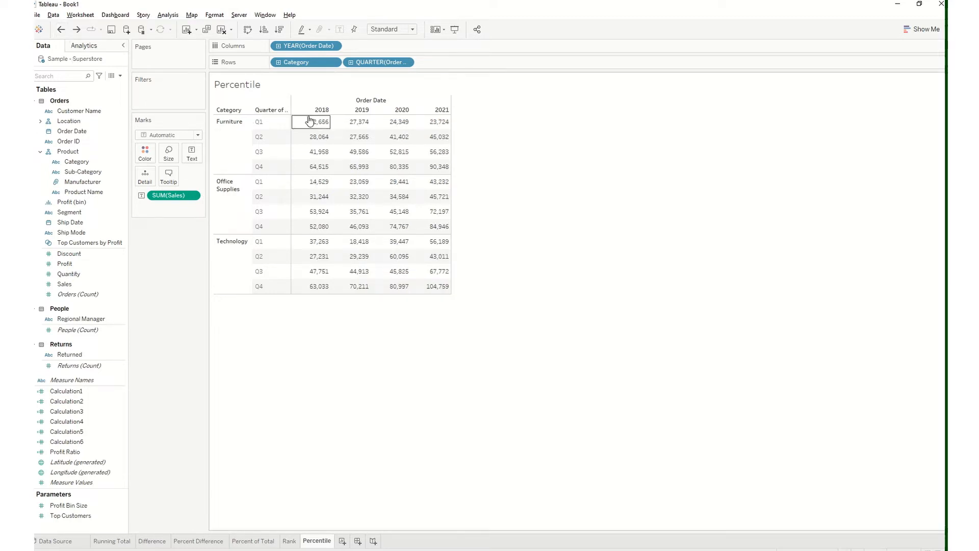
mouse_move(325, 120)
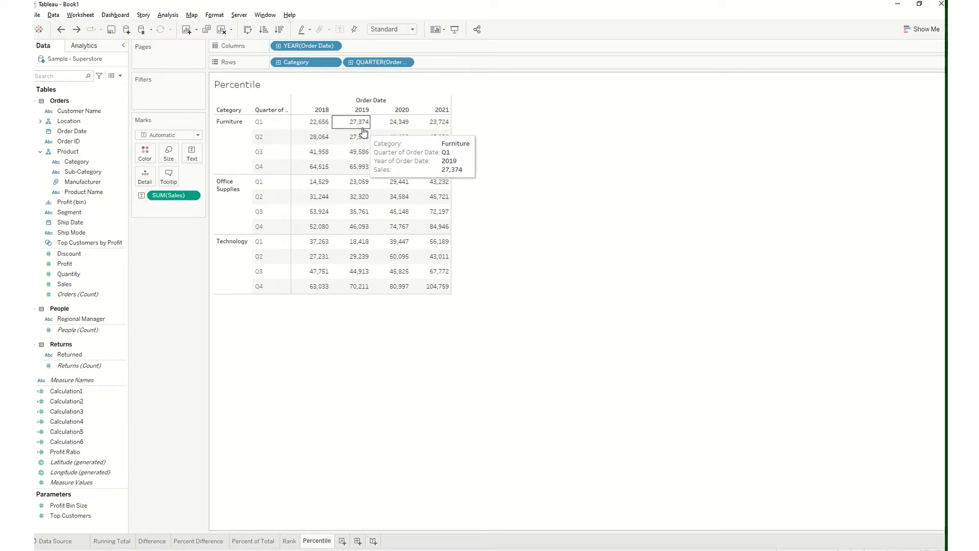
mouse_move(385, 126)
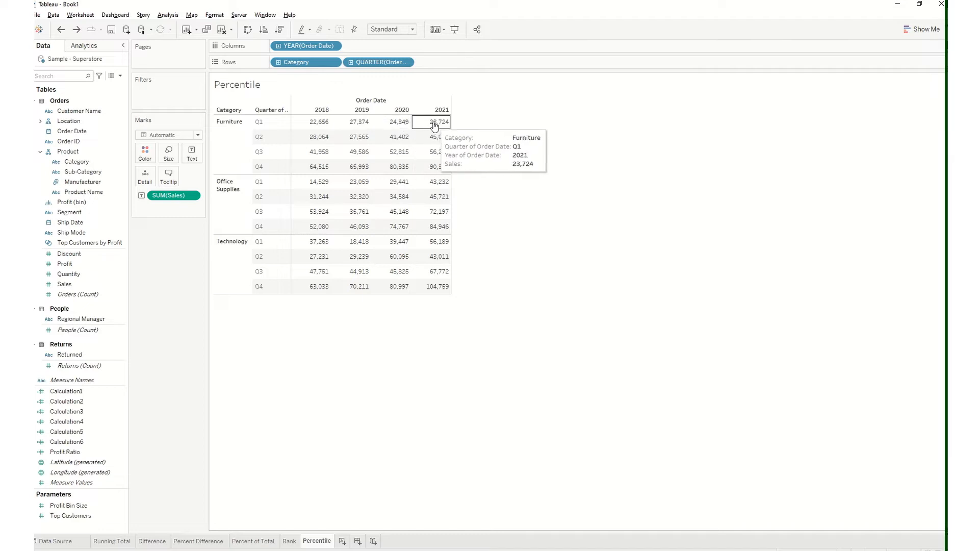
click(77, 31)
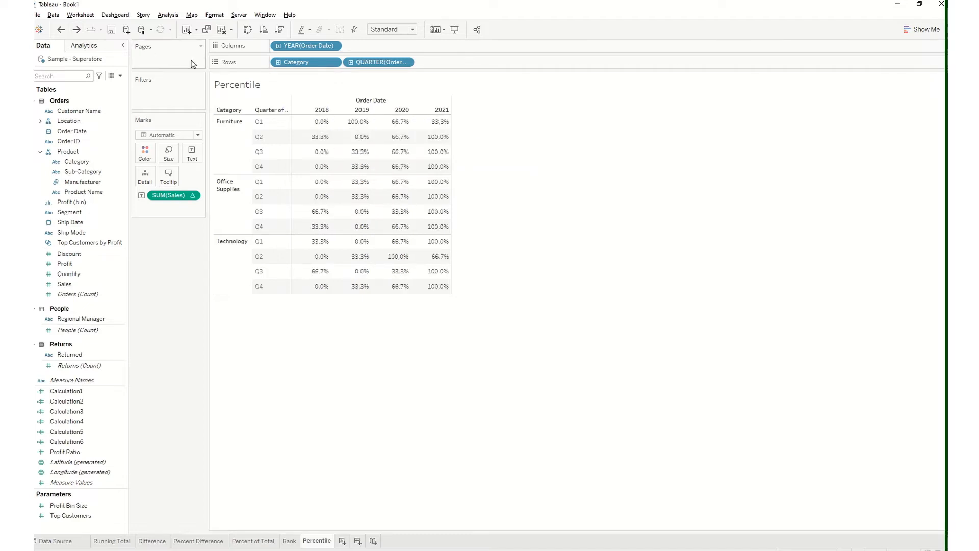
mouse_move(365, 127)
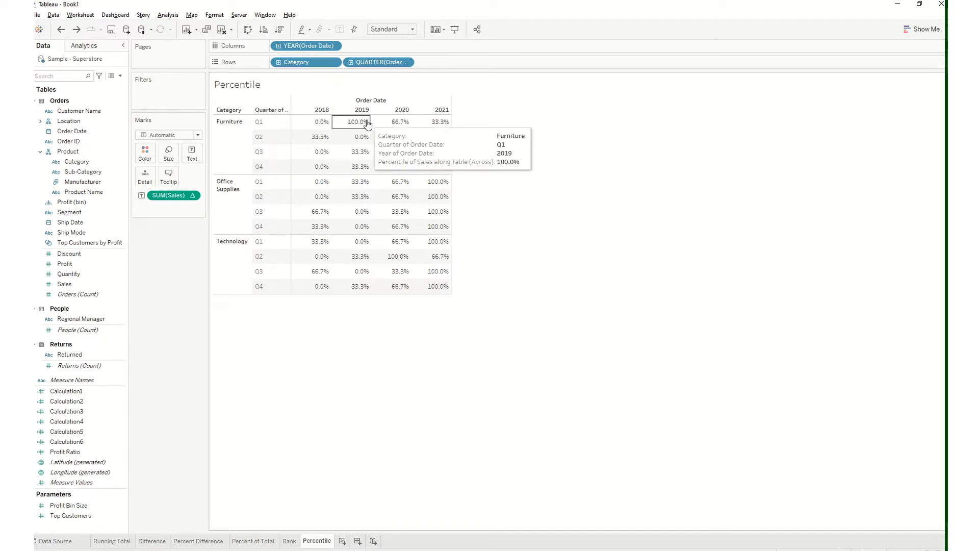
mouse_move(403, 124)
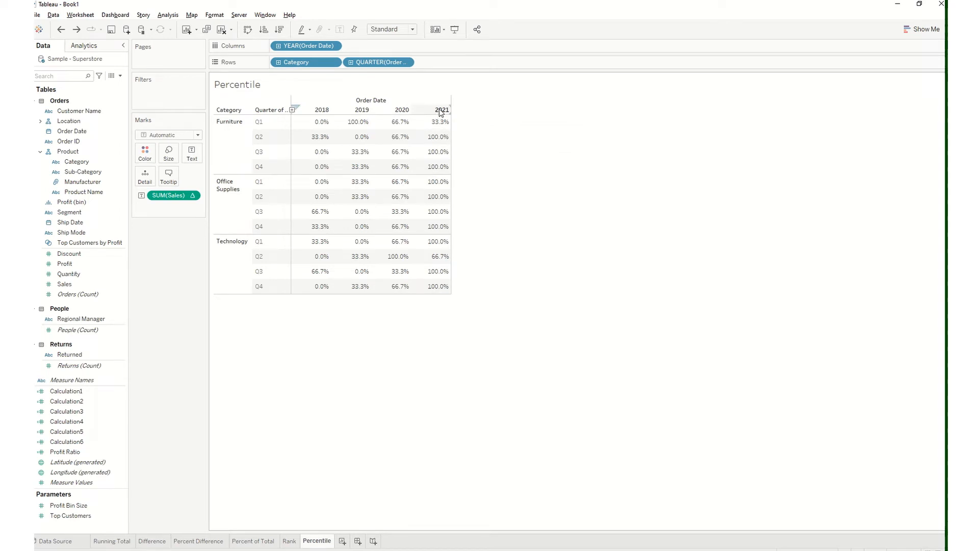
mouse_move(443, 126)
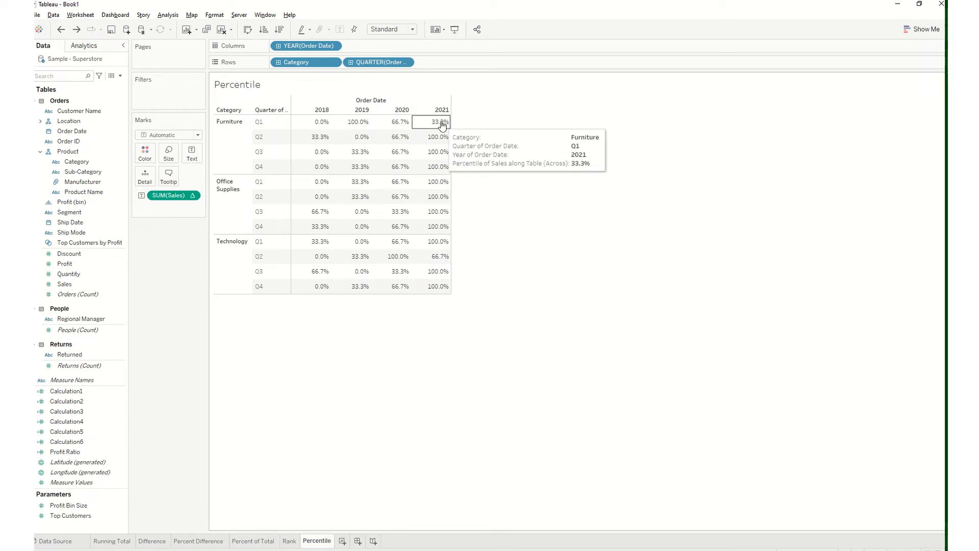
mouse_move(325, 125)
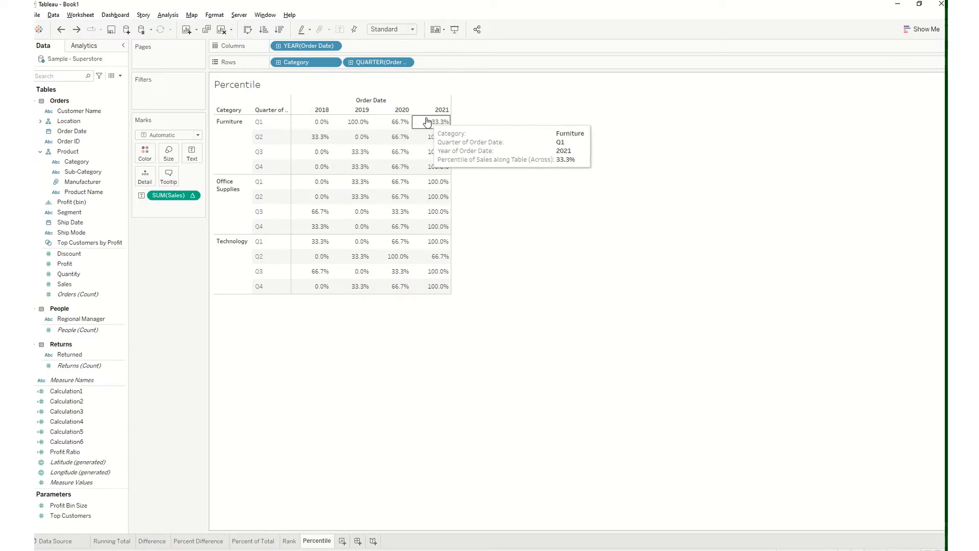
Set the Percentile calculation on SUM(Sales) to compute using Table (down) and check the percentiles within the 2018 column
click(194, 197)
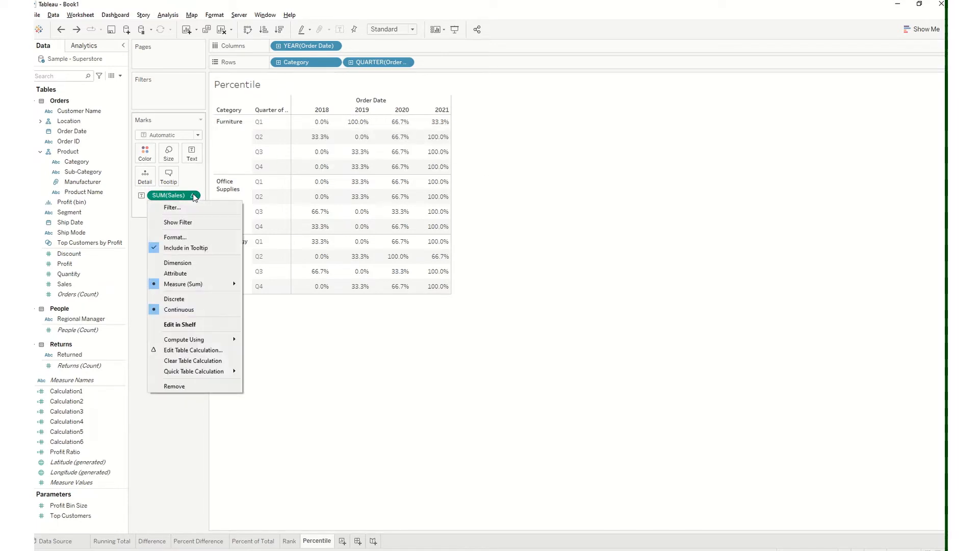
mouse_move(210, 341)
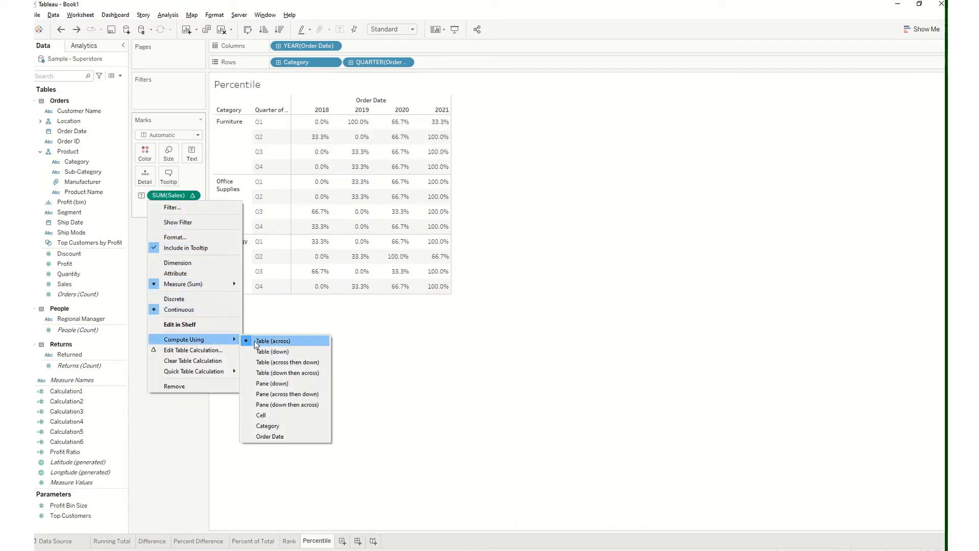
click(274, 349)
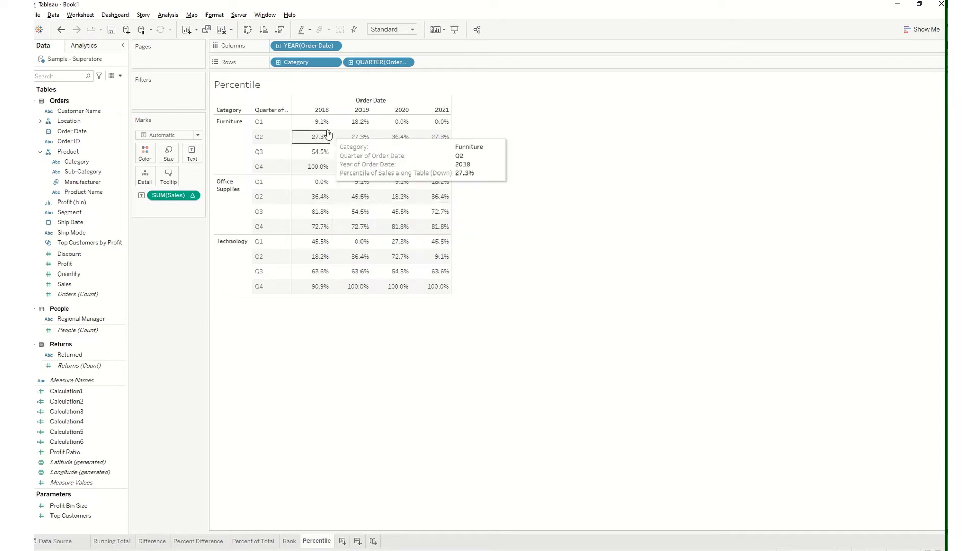
mouse_move(323, 279)
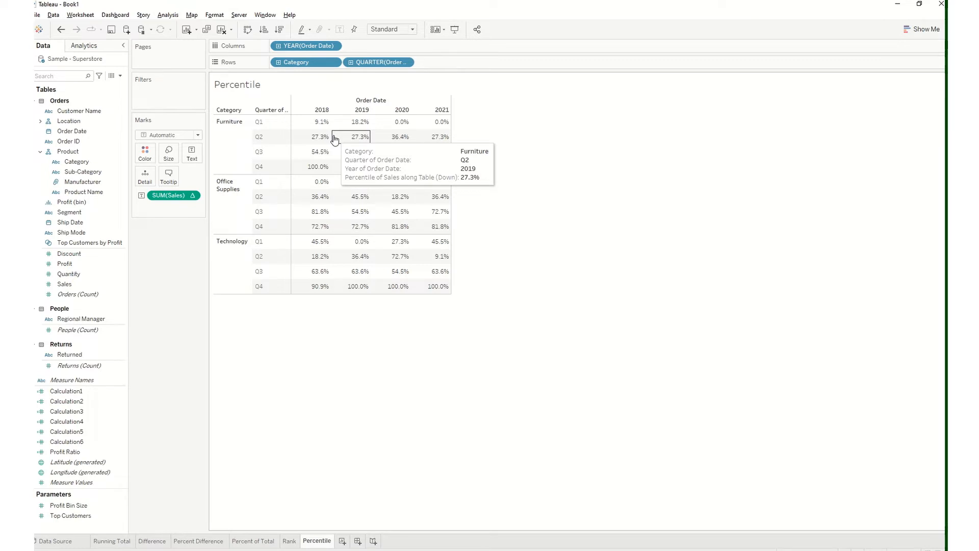
mouse_move(316, 123)
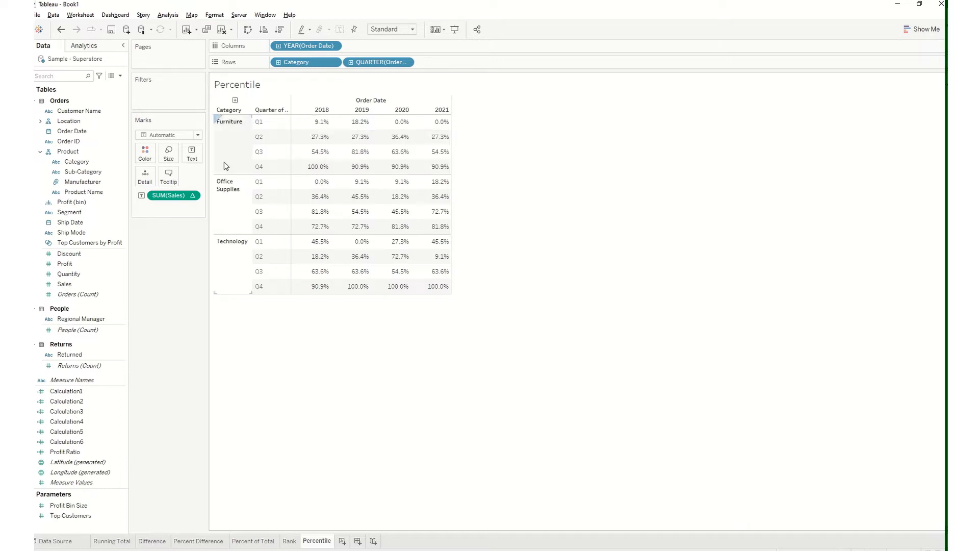
mouse_move(330, 1)
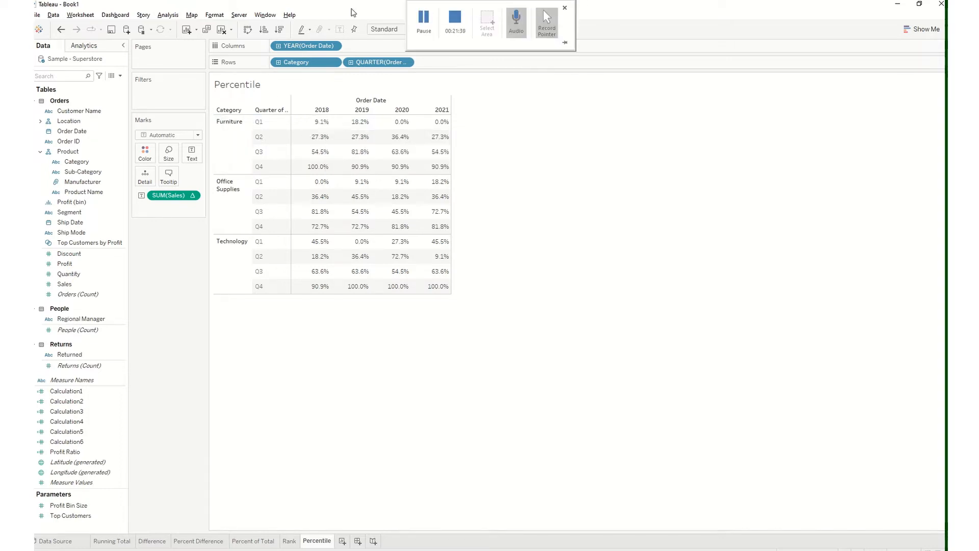
click(192, 197)
mouse_move(212, 372)
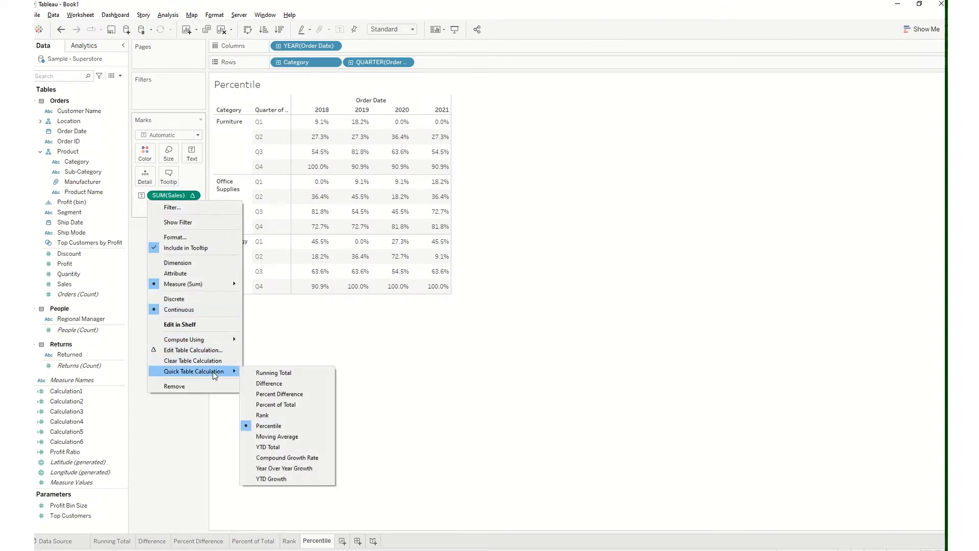
click(310, 357)
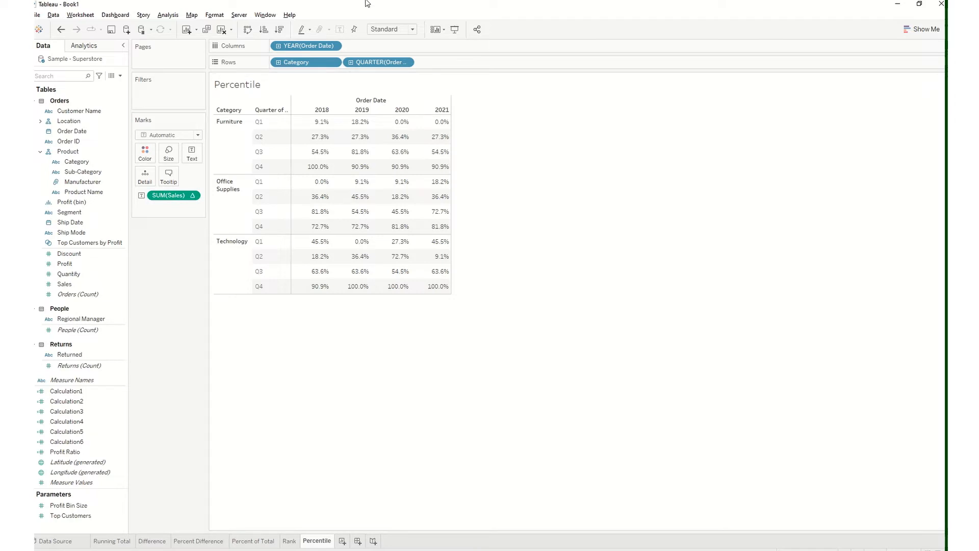
mouse_move(405, 250)
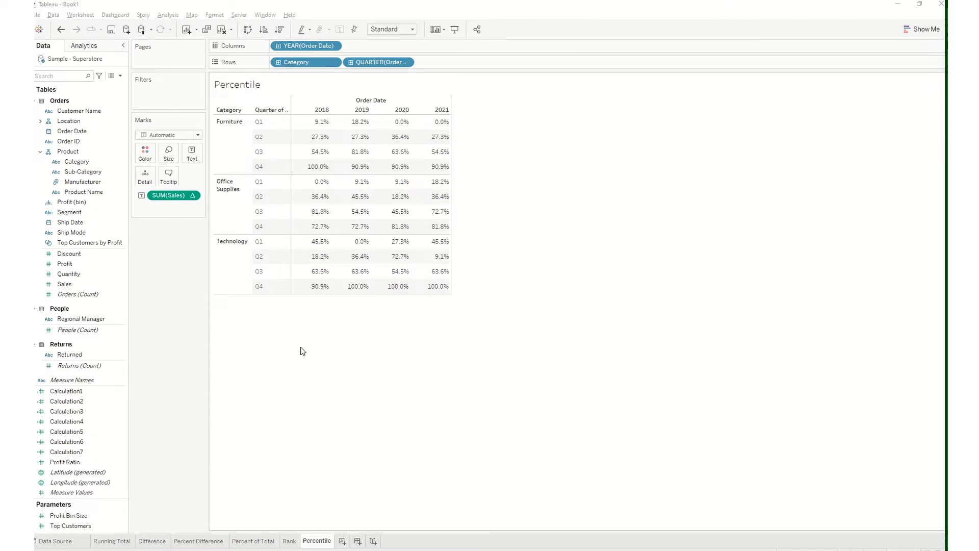
Duplicate the Percentile worksheet and rename the copy Moving Average
right_click(318, 540)
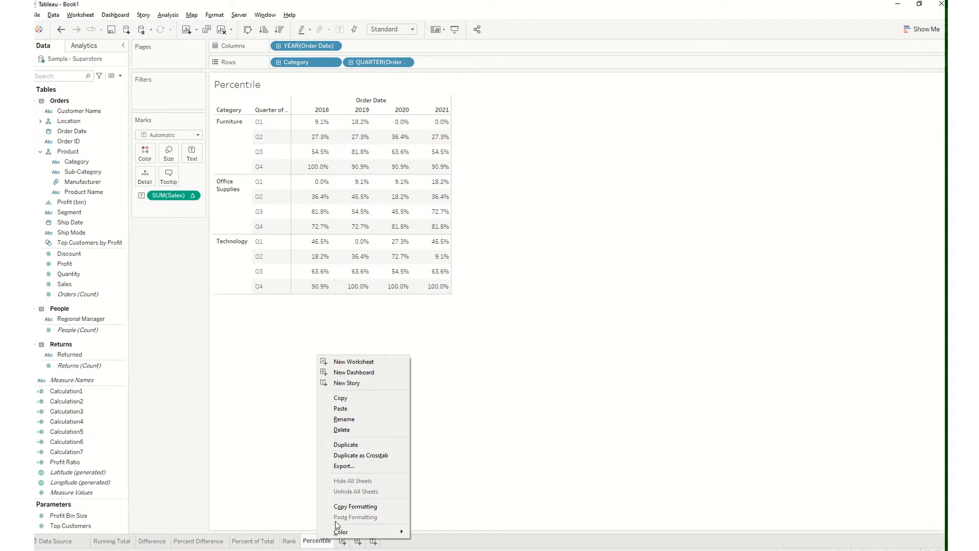
click(350, 445)
double_click(358, 542)
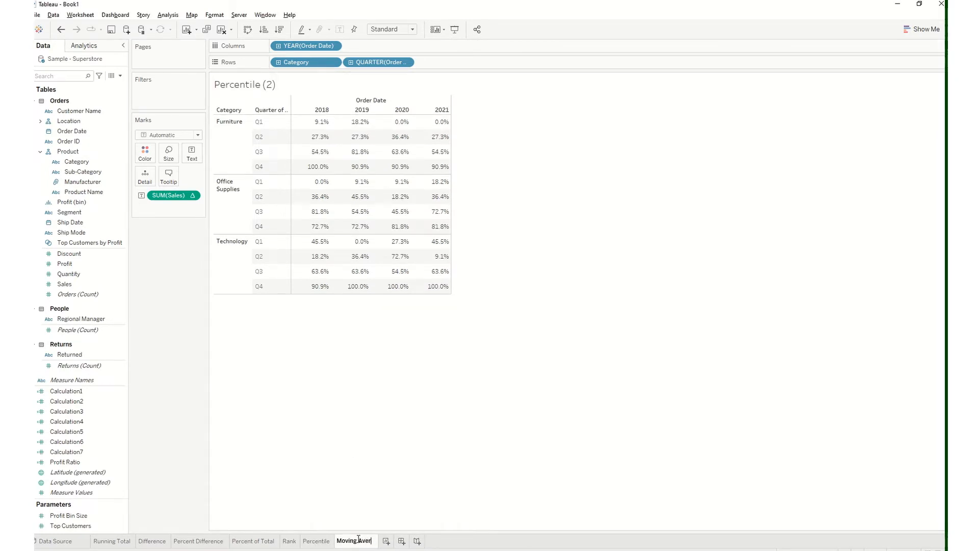
text(Moving Avera)
key(BackSpace)
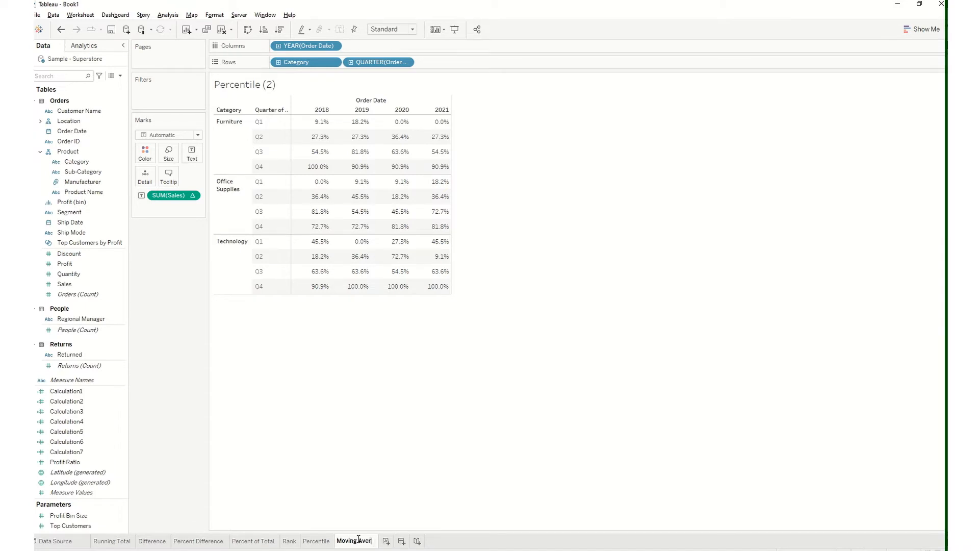
key(Return)
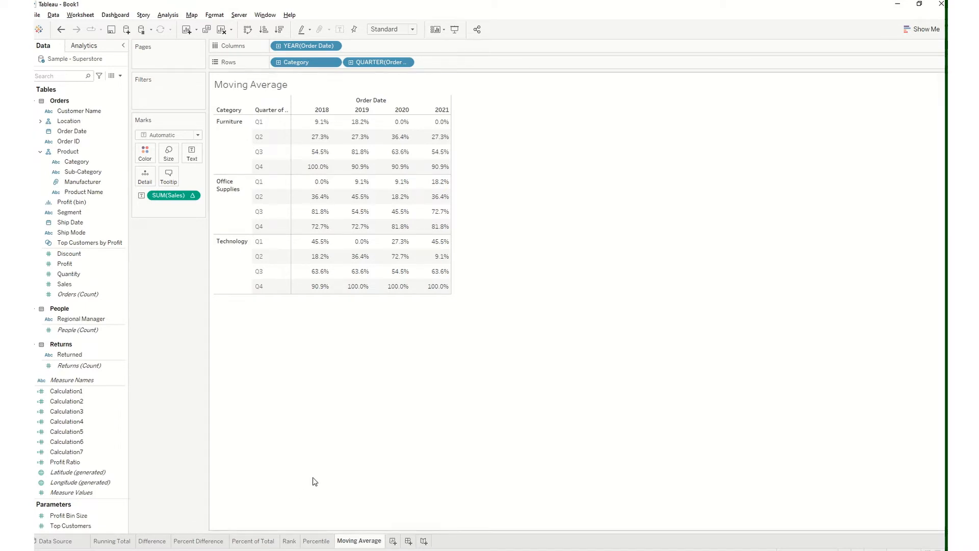
Replace the percentile Sales measure with plain Sales as the table's text and apply the Moving Average quick table calculation to it
drag(173, 196, 48, 240)
drag(181, 196, 83, 234)
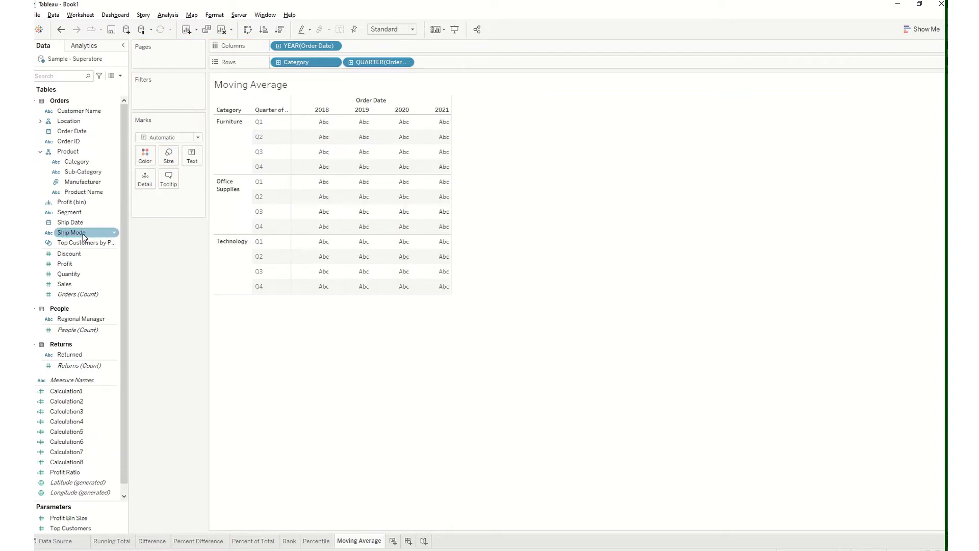
drag(64, 284, 190, 154)
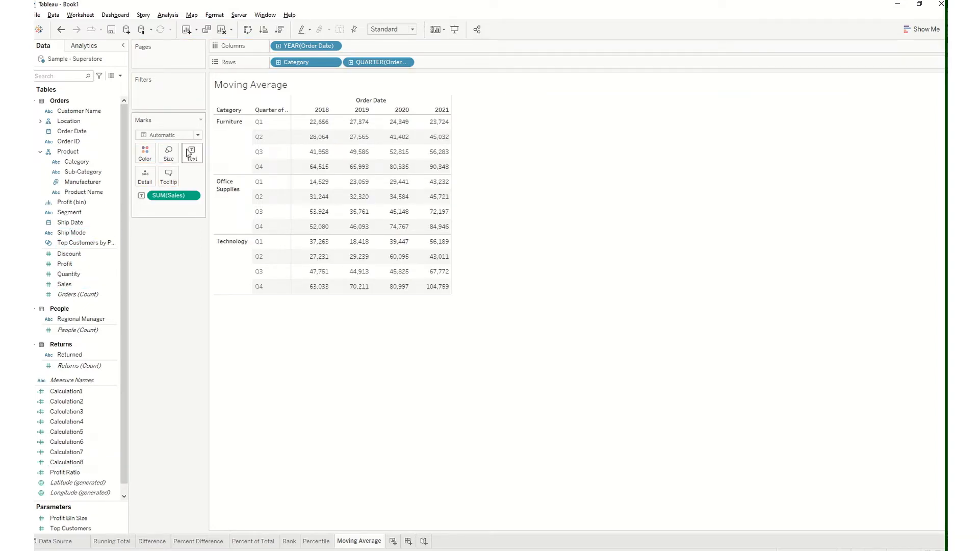
click(189, 196)
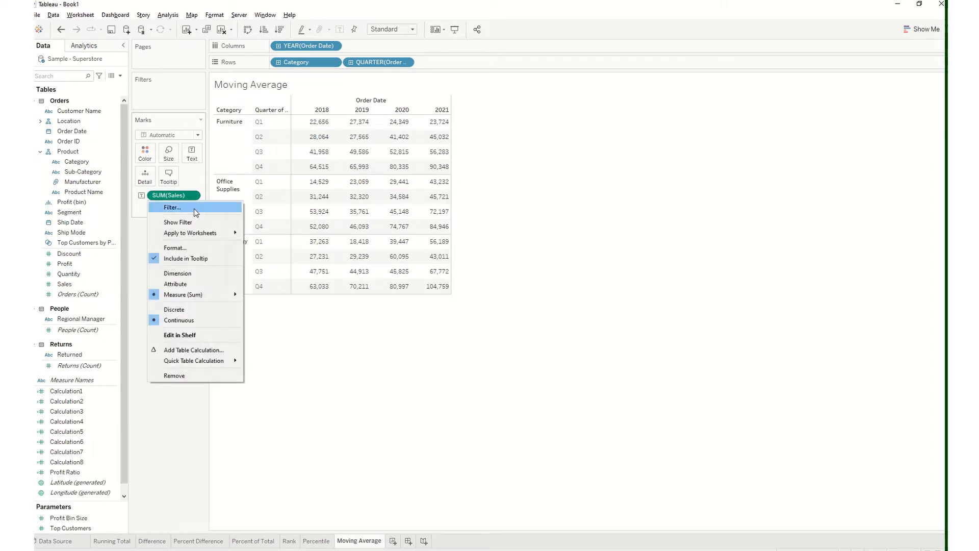
mouse_move(213, 361)
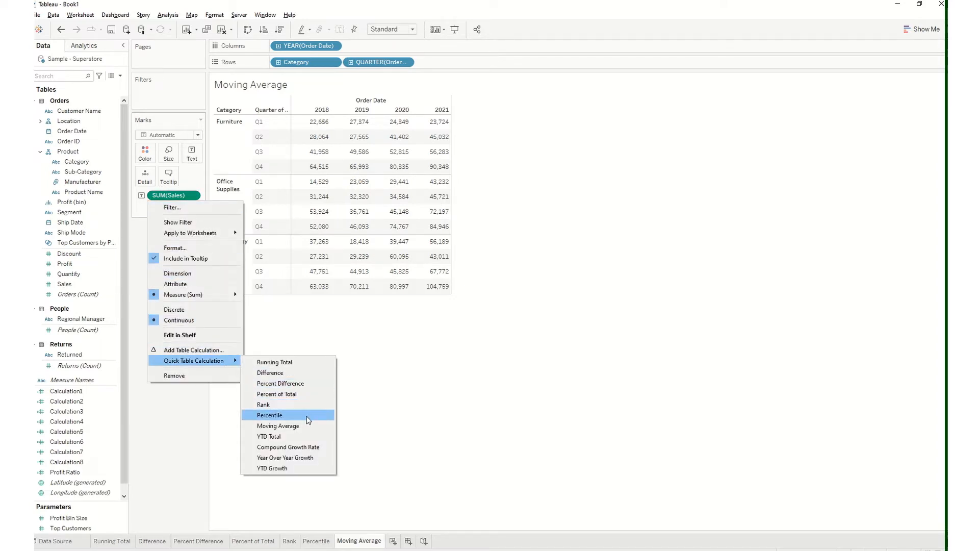
click(301, 427)
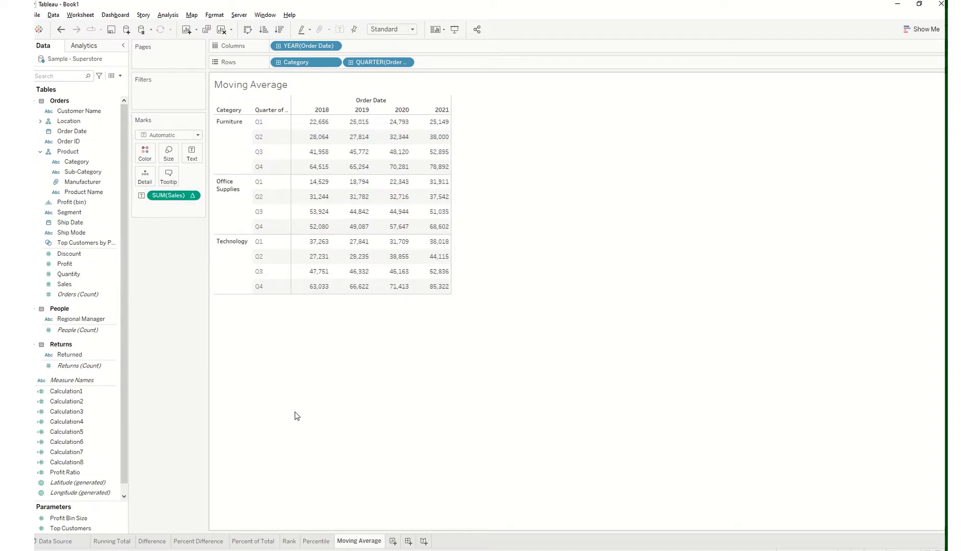
Compare the moving averages with the underlying Sales amounts across the table by undoing and redoing the Moving Average calculation
mouse_move(412, 130)
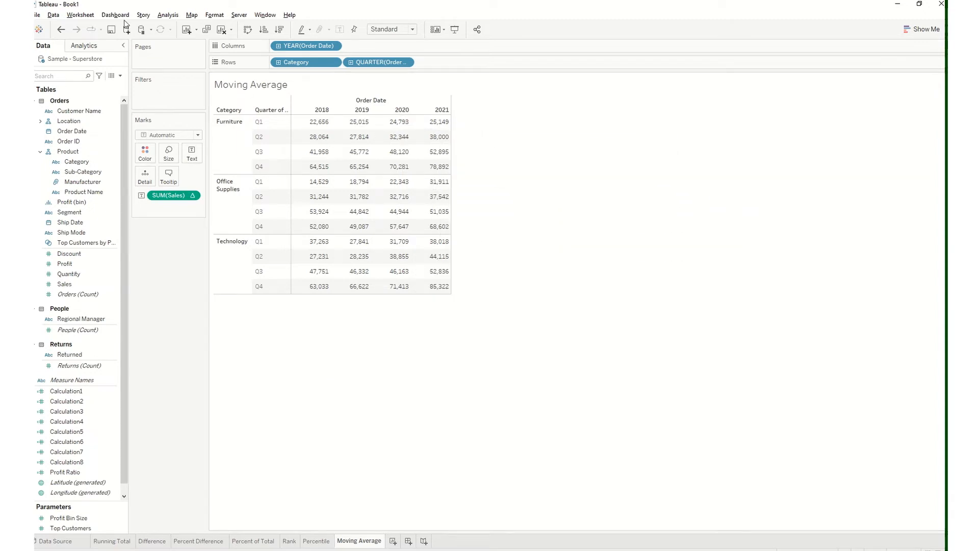
click(62, 29)
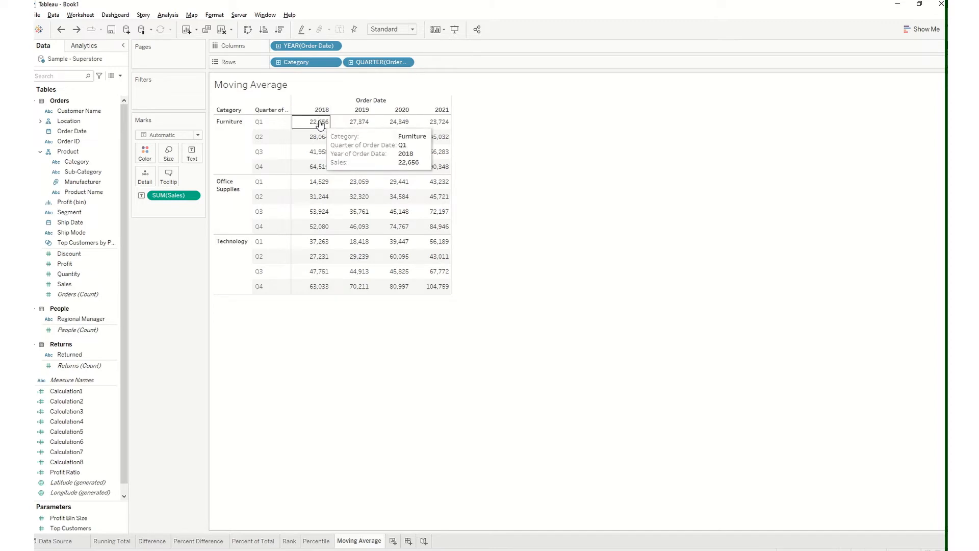
mouse_move(324, 293)
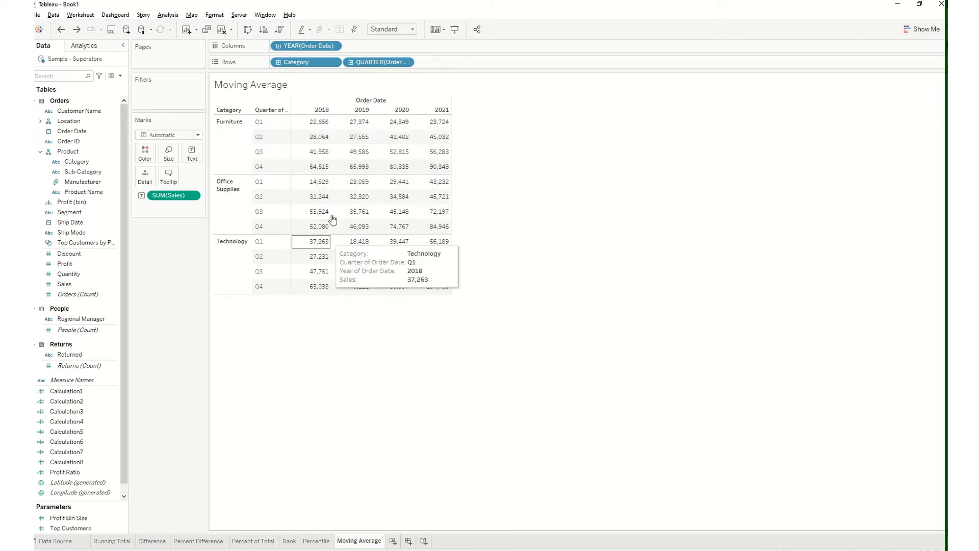
mouse_move(369, 121)
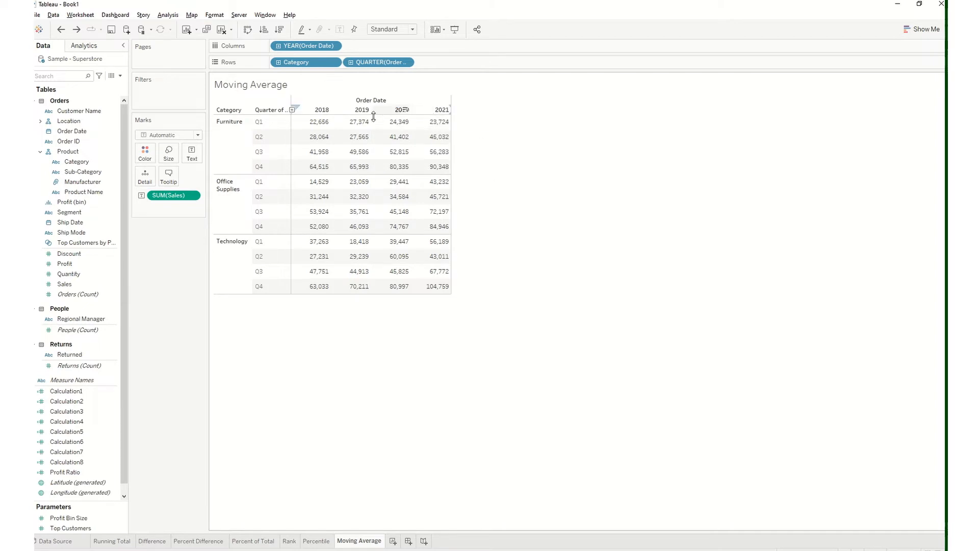
mouse_move(413, 280)
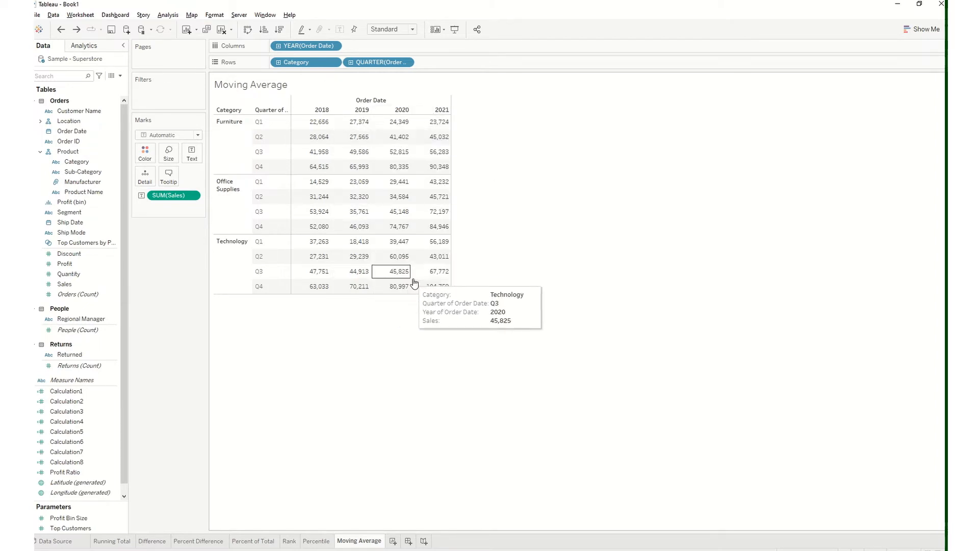
click(78, 30)
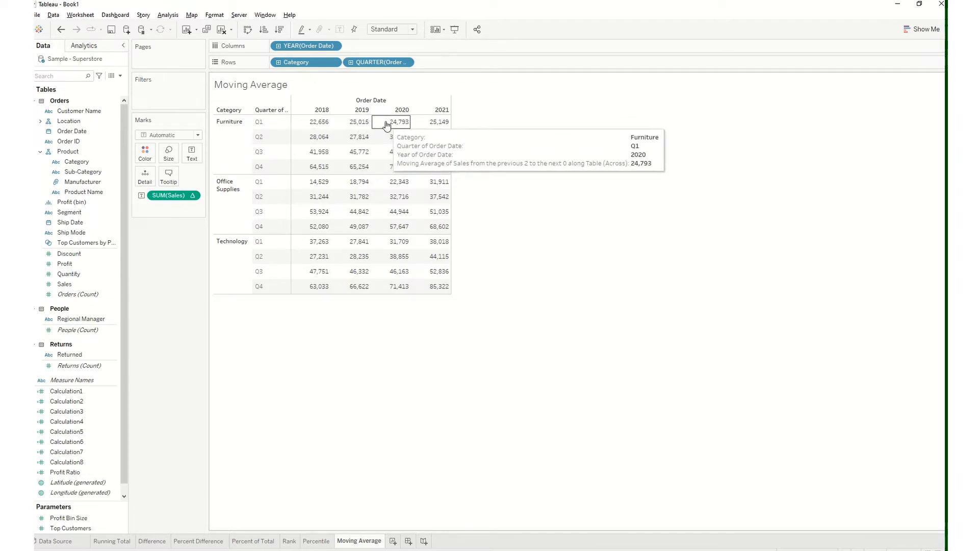
click(61, 30)
click(77, 30)
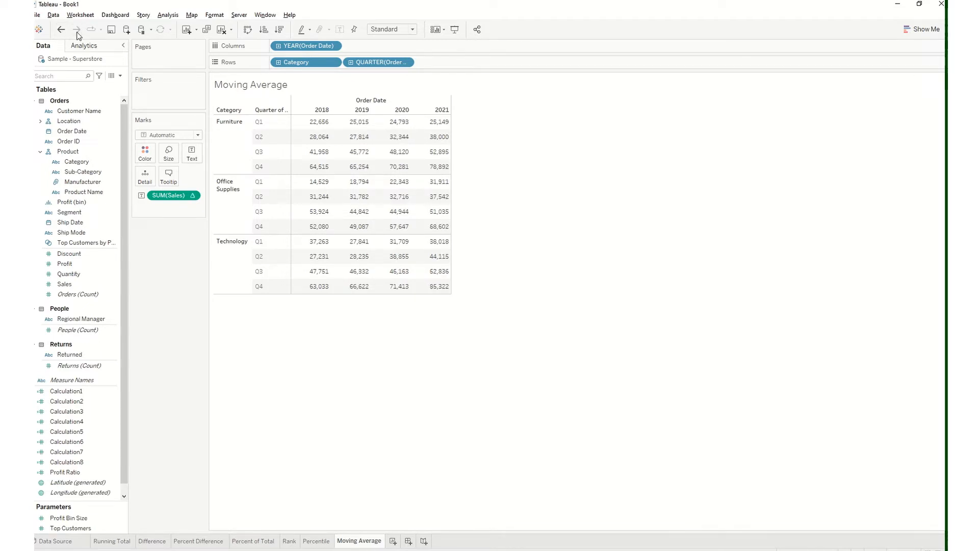
Check the Furniture Q1 2019 moving average against the plain Sales of 2018 and 2019 by undoing and redoing the calculation
mouse_move(358, 127)
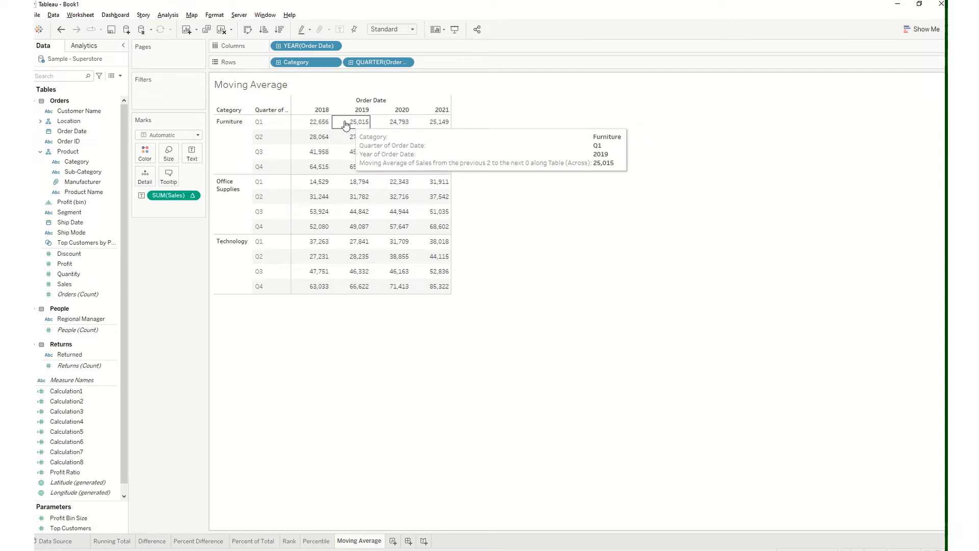
mouse_move(324, 125)
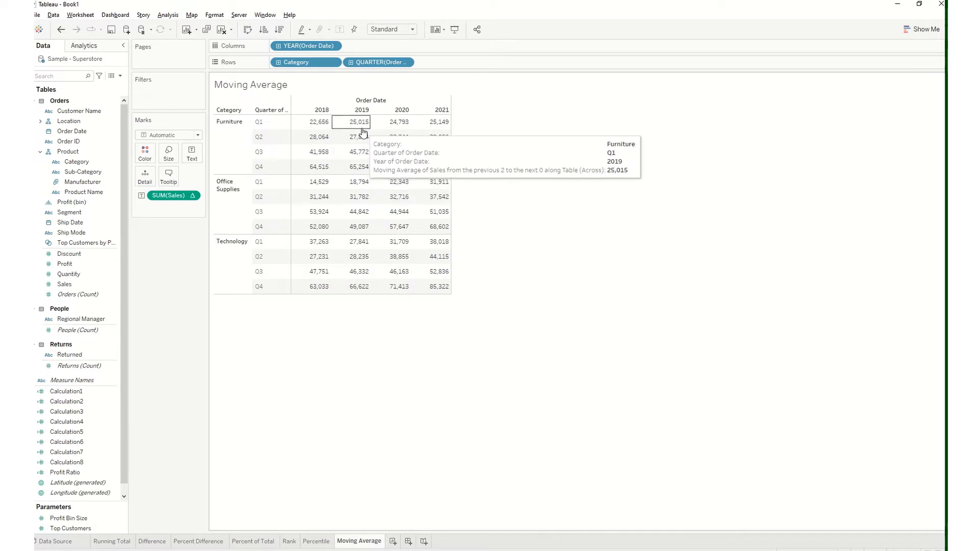
click(61, 30)
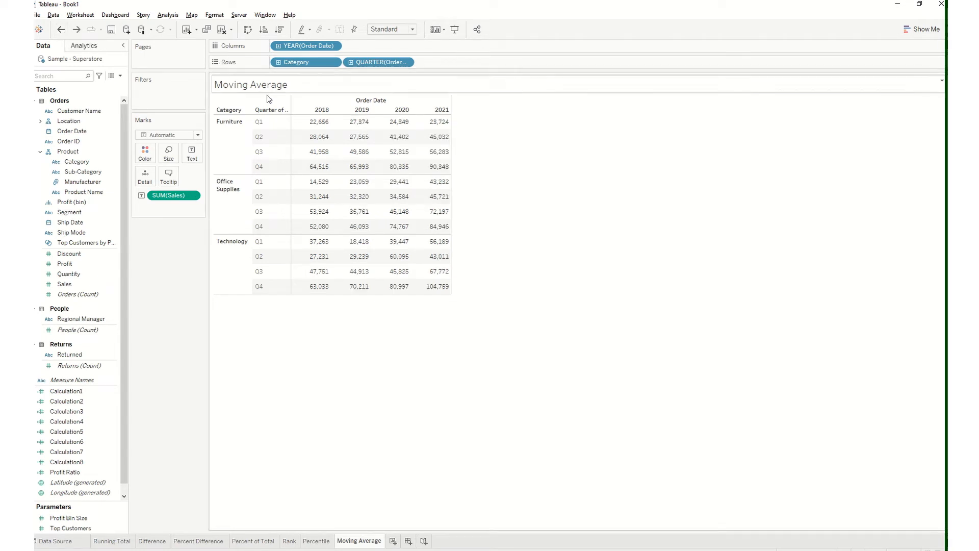
mouse_move(359, 125)
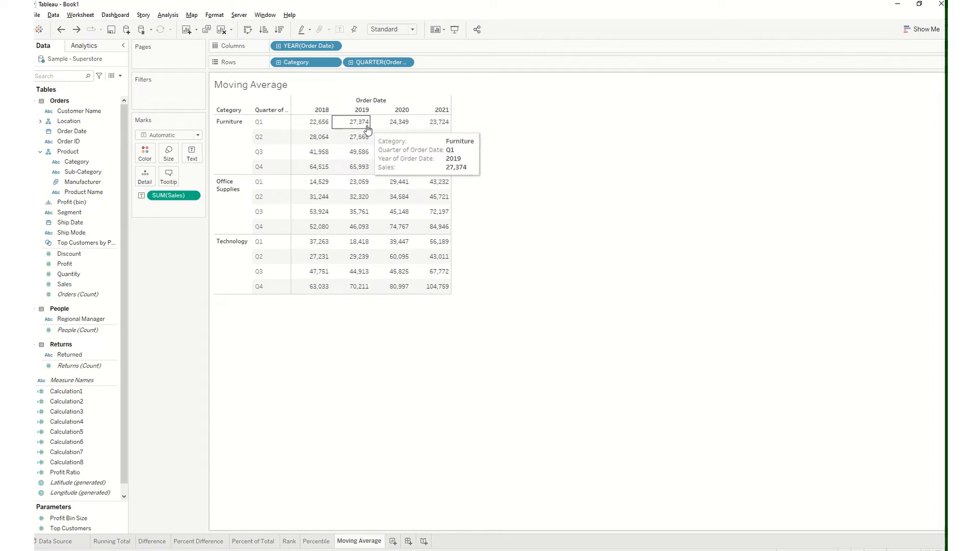
click(77, 29)
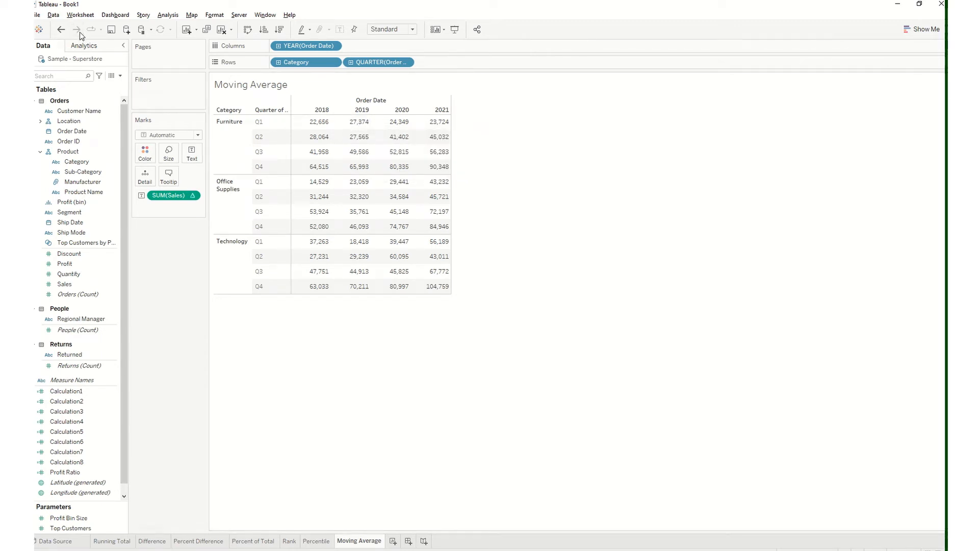
mouse_move(365, 131)
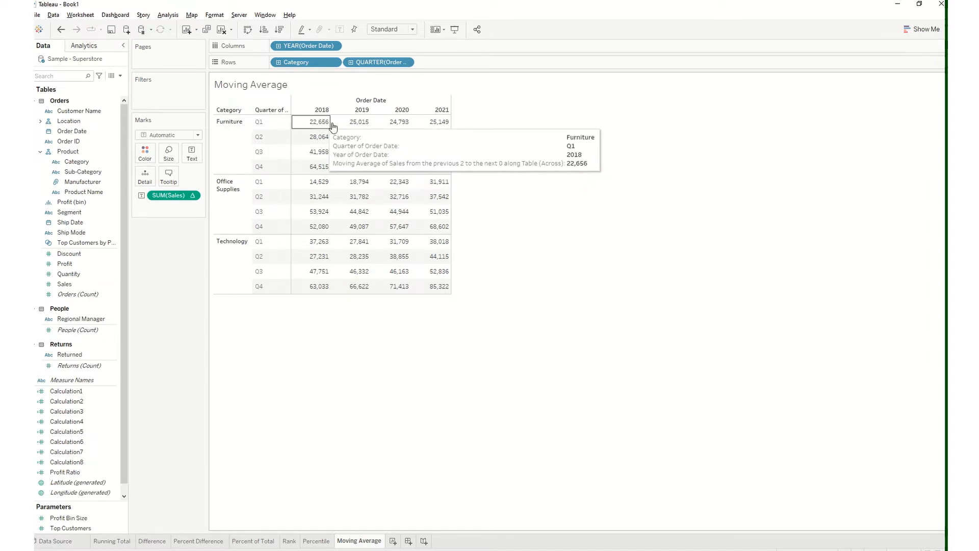
Examine the Furniture Q1 moving averages for 2020 and 2021 against the plain Sales amounts of the preceding years
mouse_move(394, 126)
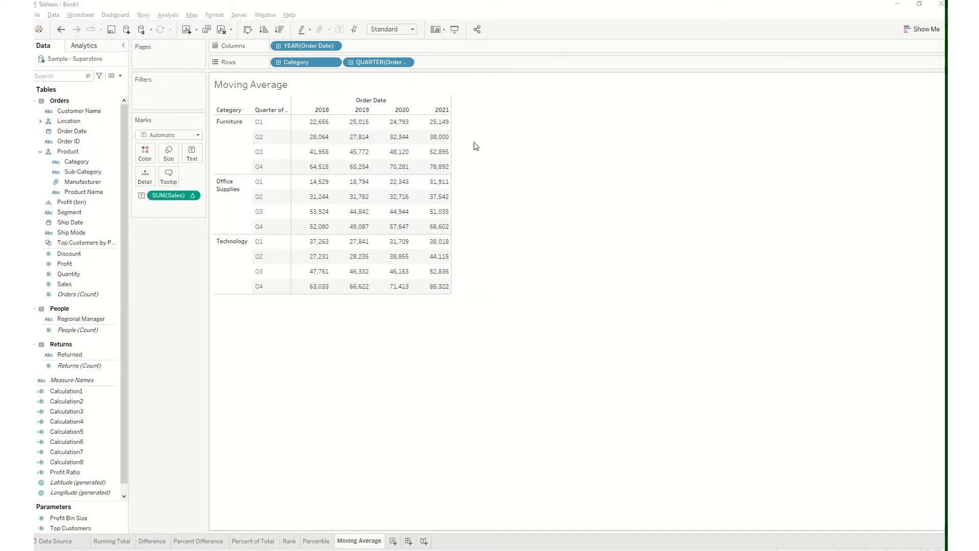
mouse_move(312, 123)
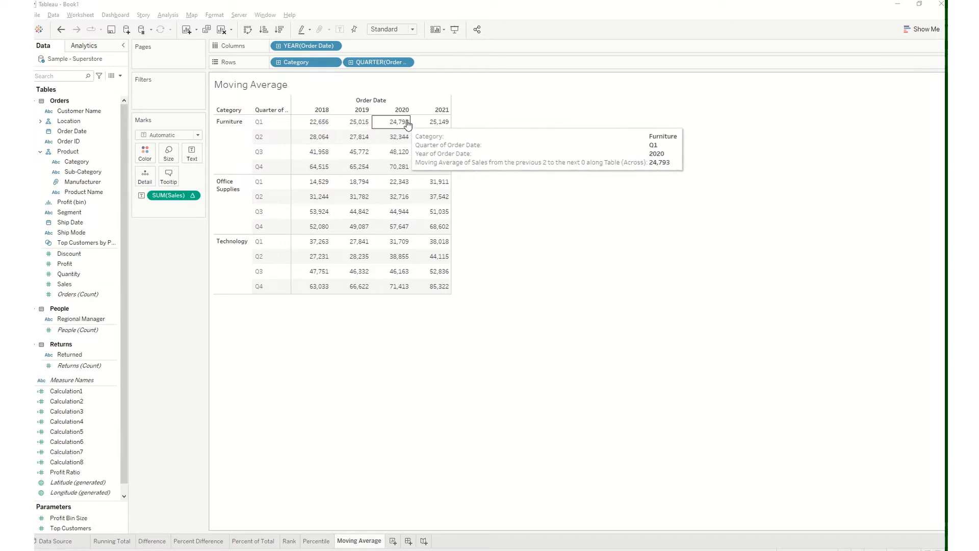
mouse_move(439, 124)
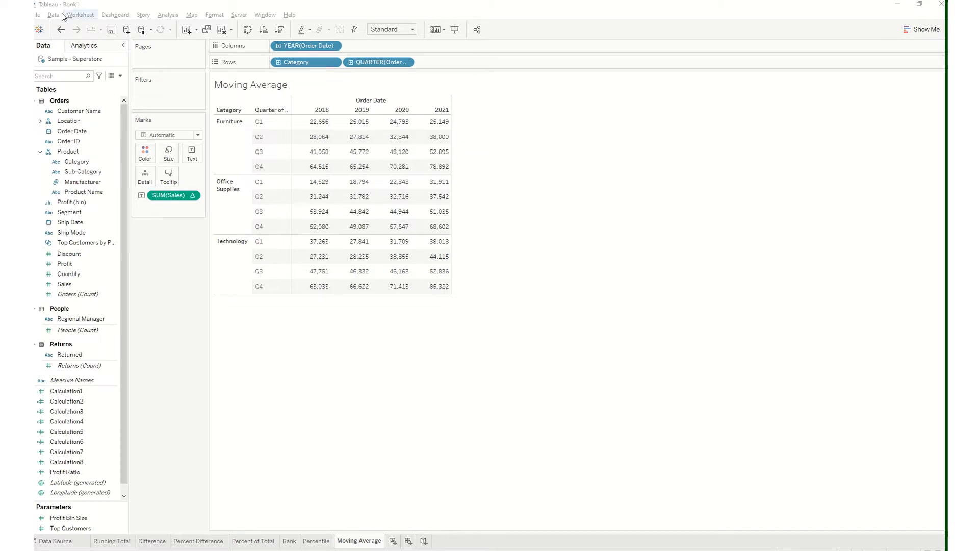
key(ctrl+z)
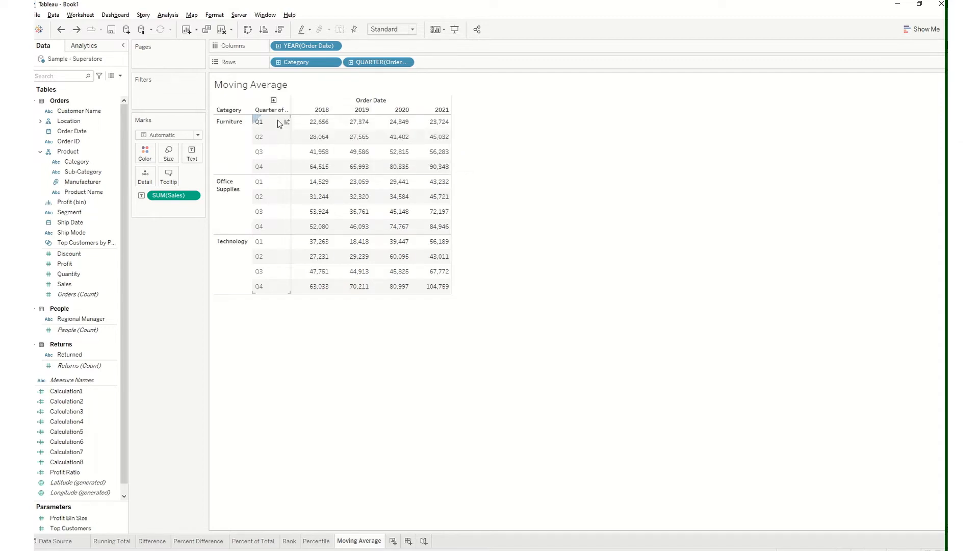
click(77, 30)
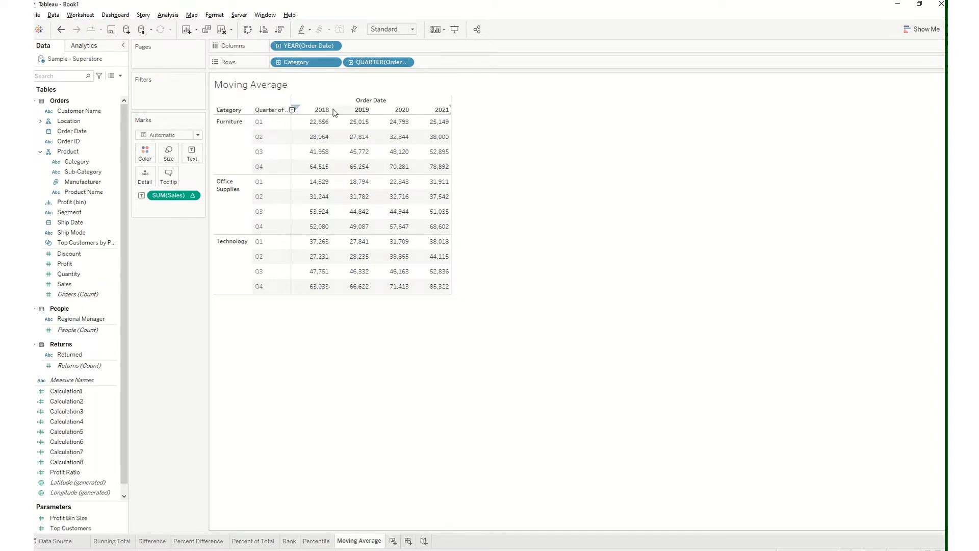
click(62, 30)
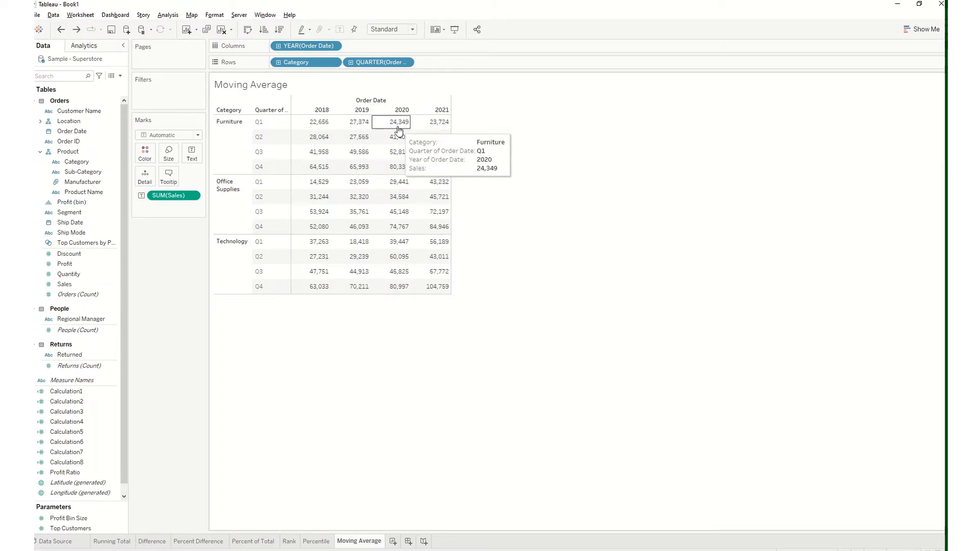
click(76, 30)
mouse_move(411, 127)
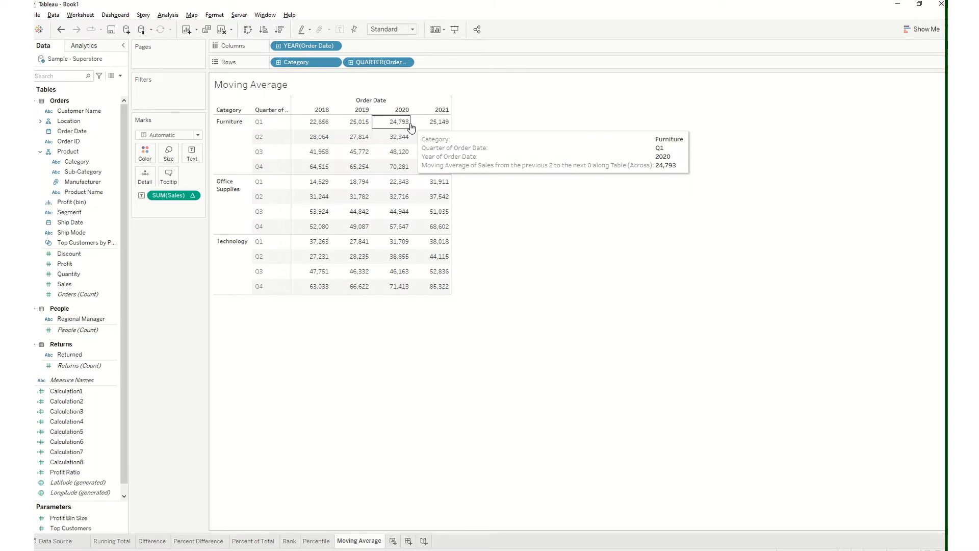
Set the Moving Average calculation on SUM(Sales) to compute using Table (down)
click(193, 196)
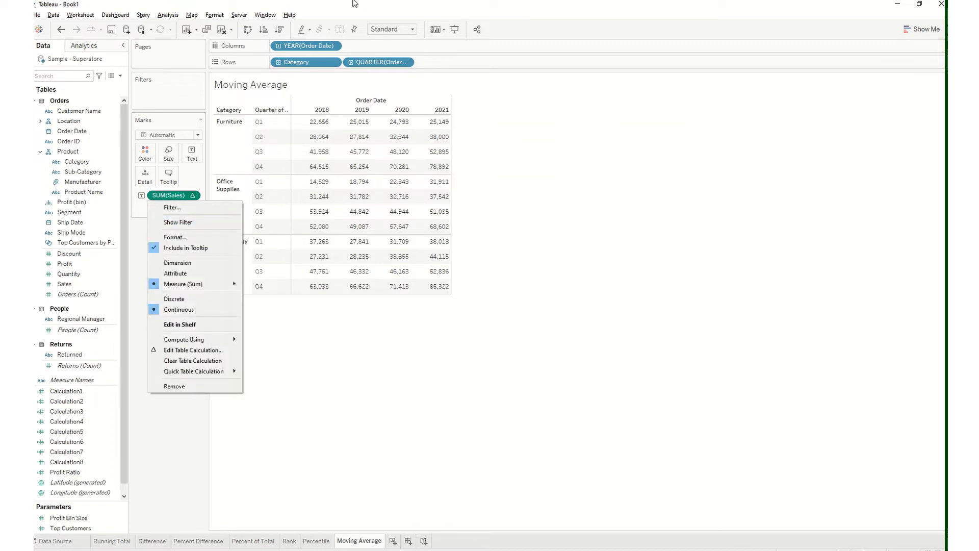
mouse_move(355, 3)
click(423, 22)
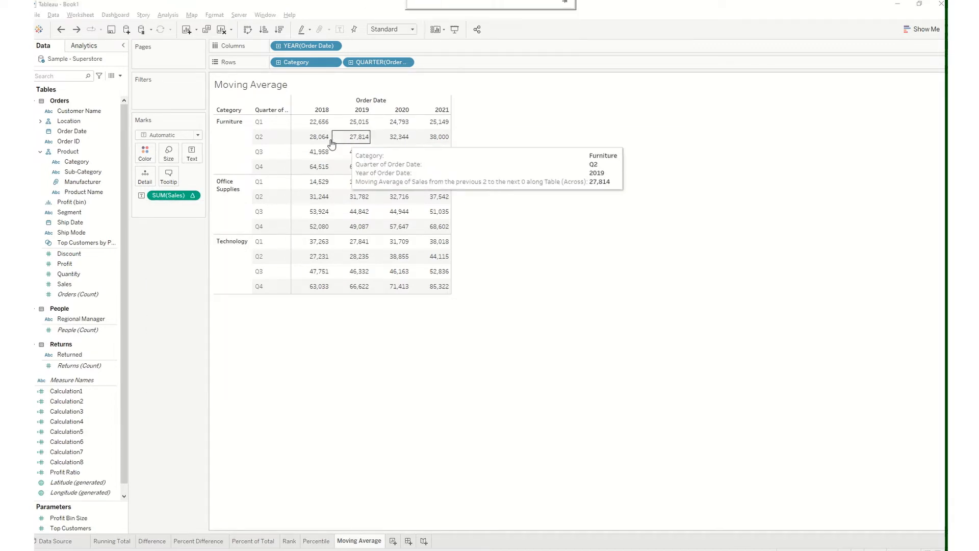
click(193, 197)
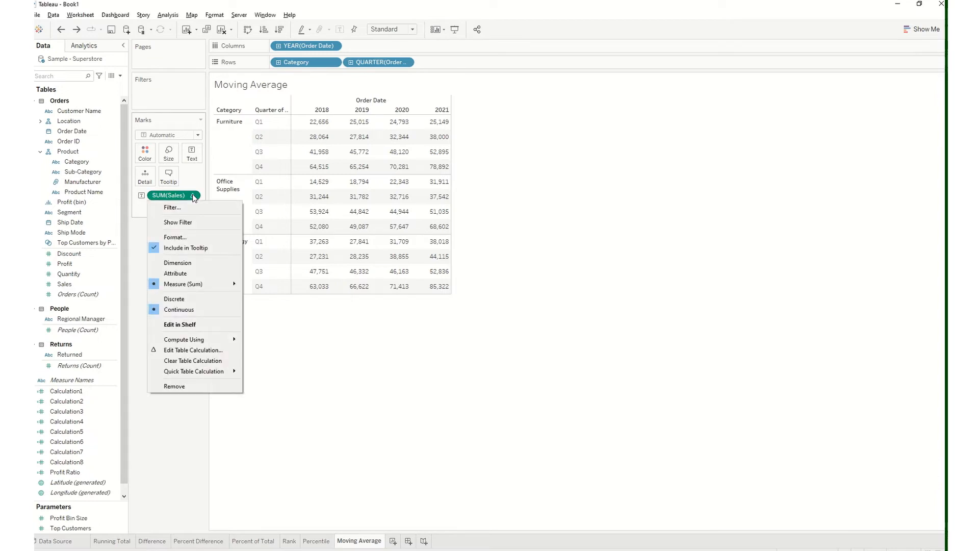
mouse_move(216, 370)
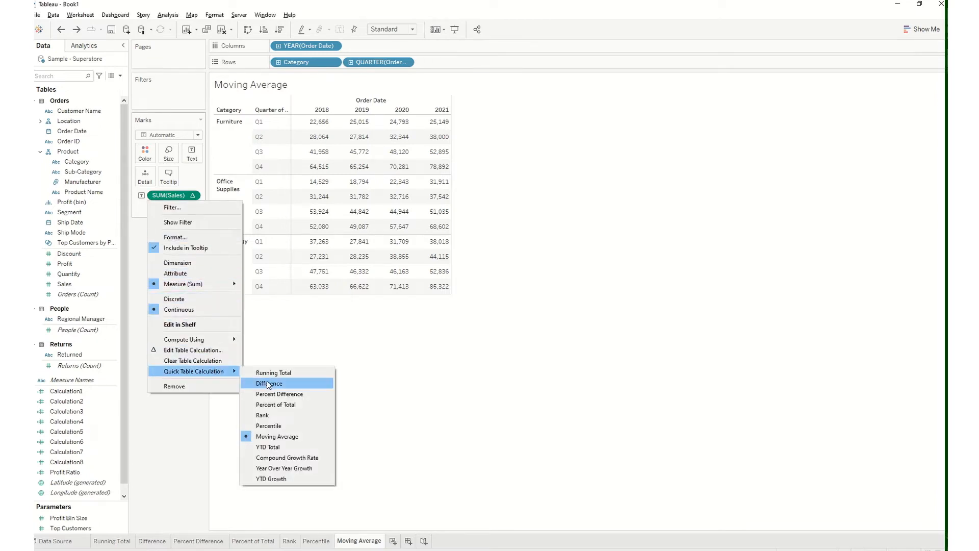
mouse_move(219, 341)
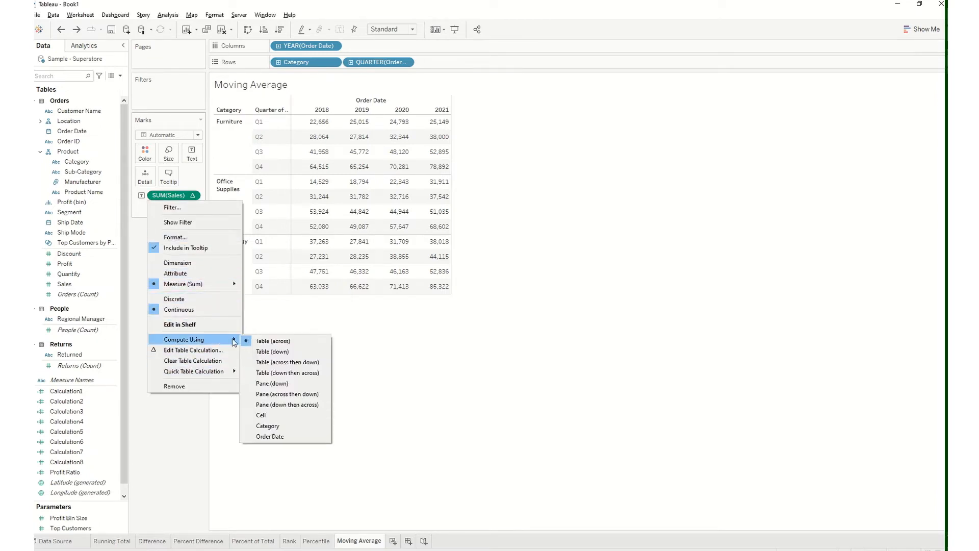
click(284, 353)
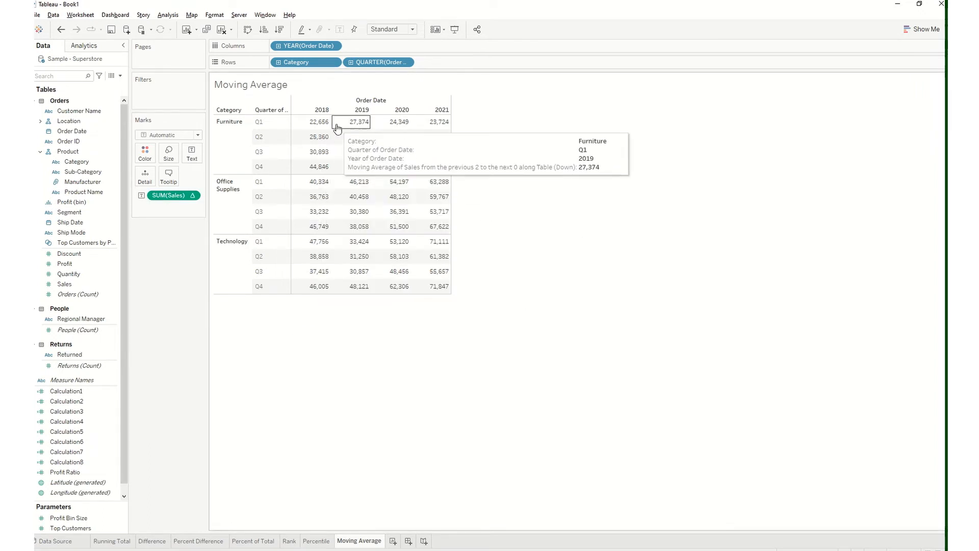
Undo and redo the Table (down) setting to compare it with Table (across), and check the 2018 Furniture moving averages
click(60, 31)
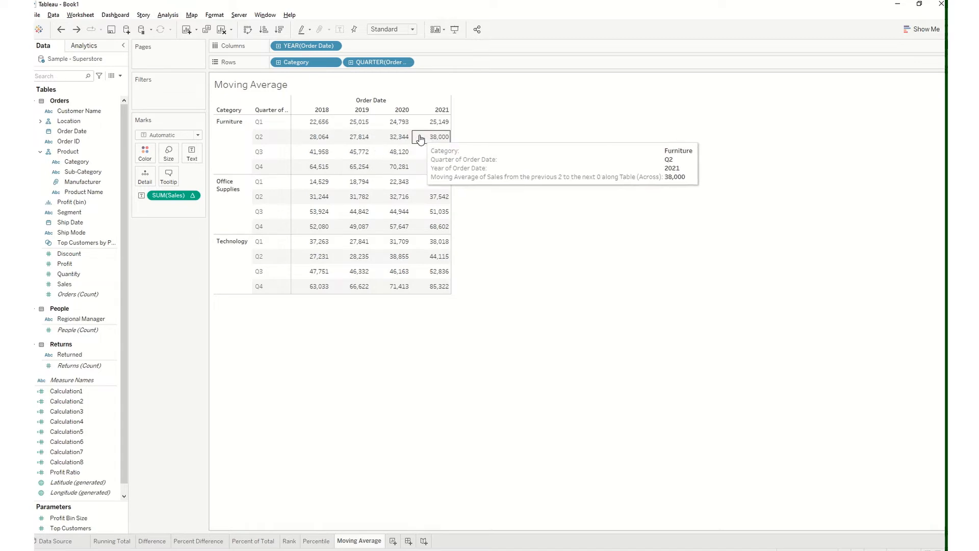
click(76, 30)
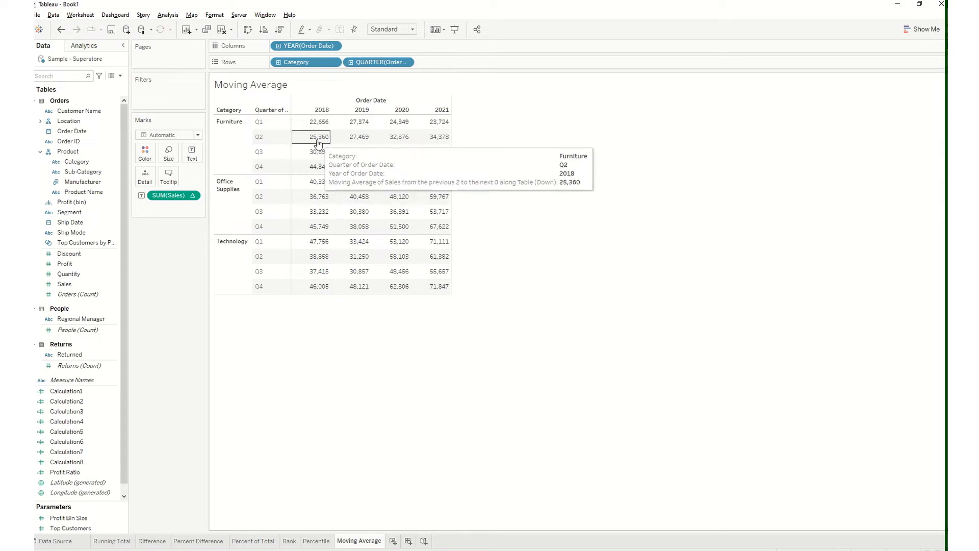
mouse_move(320, 152)
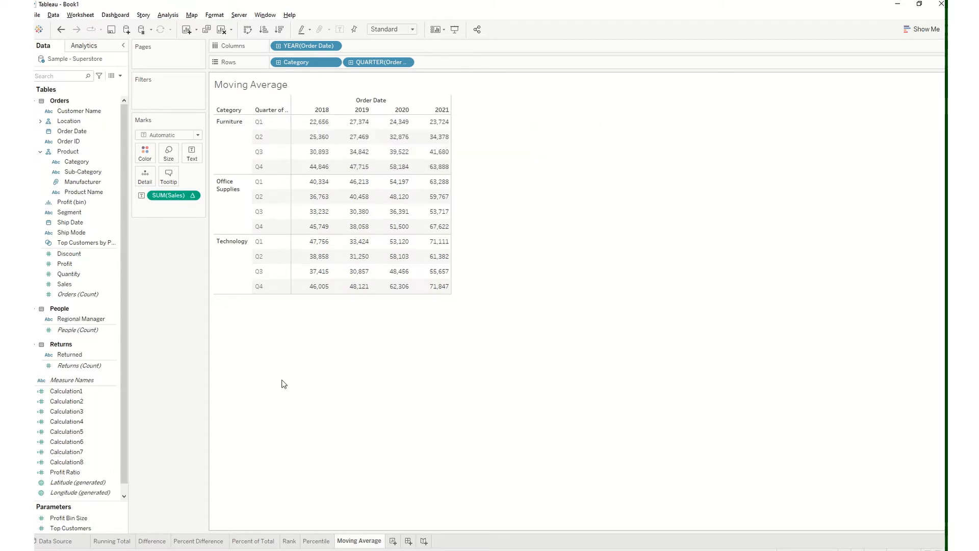
click(194, 196)
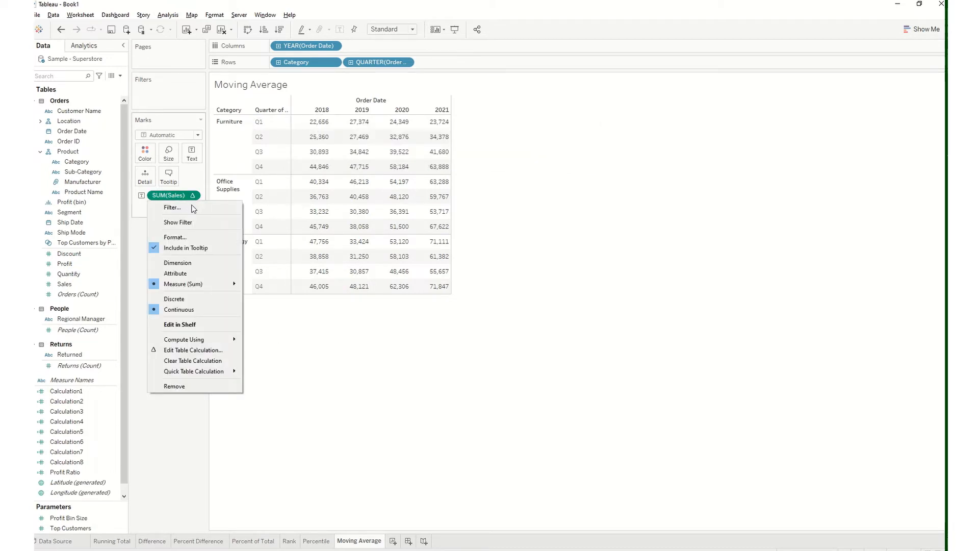
mouse_move(222, 371)
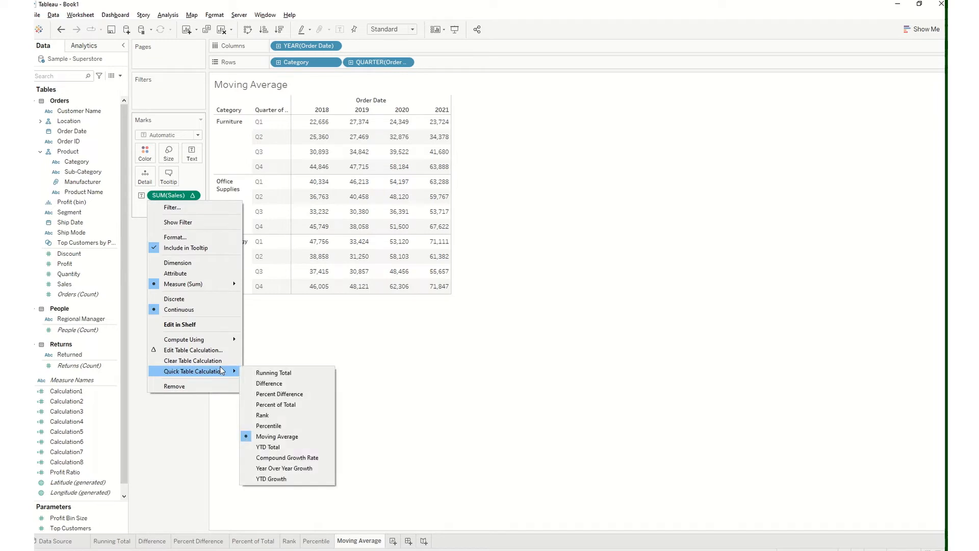
click(273, 357)
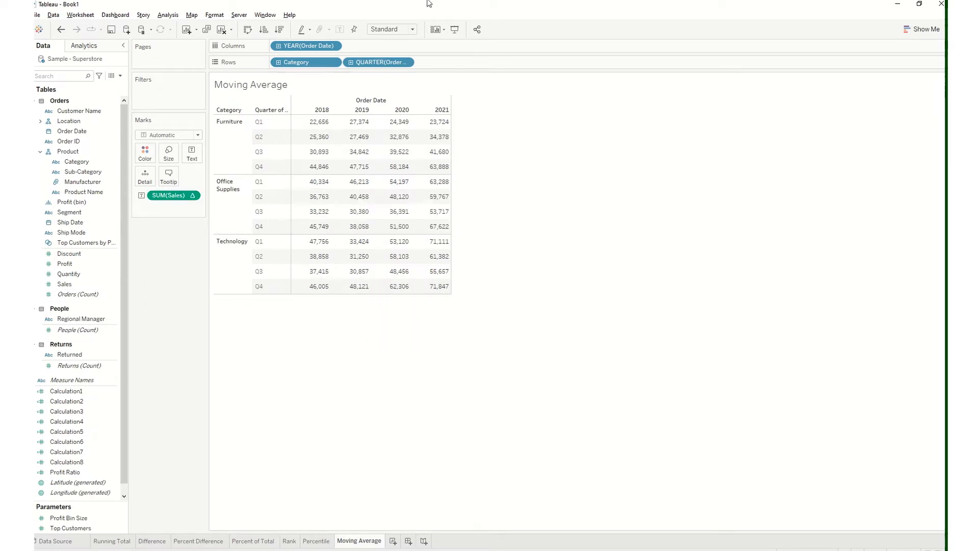
mouse_move(428, 4)
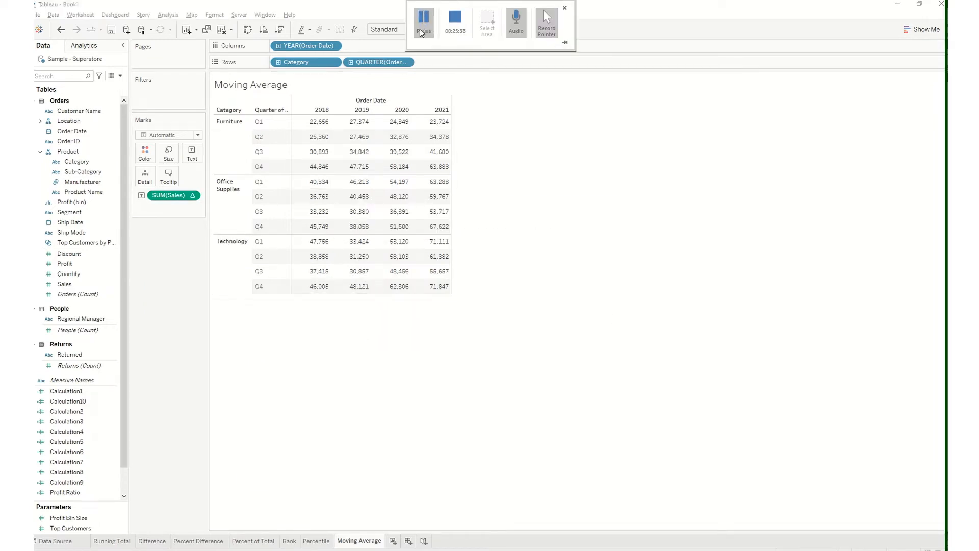
Duplicate the Moving Average worksheet and rename the copy YTD Total
right_click(383, 537)
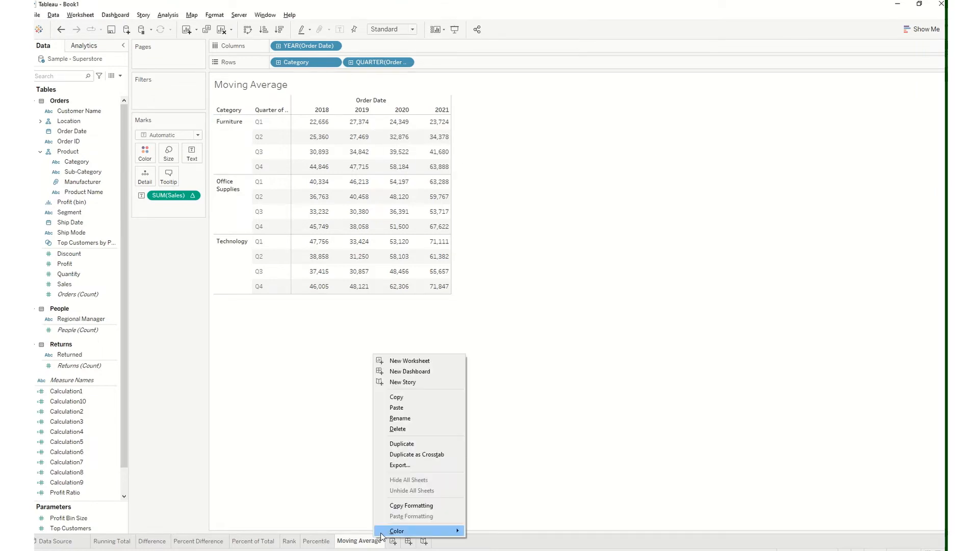
click(431, 444)
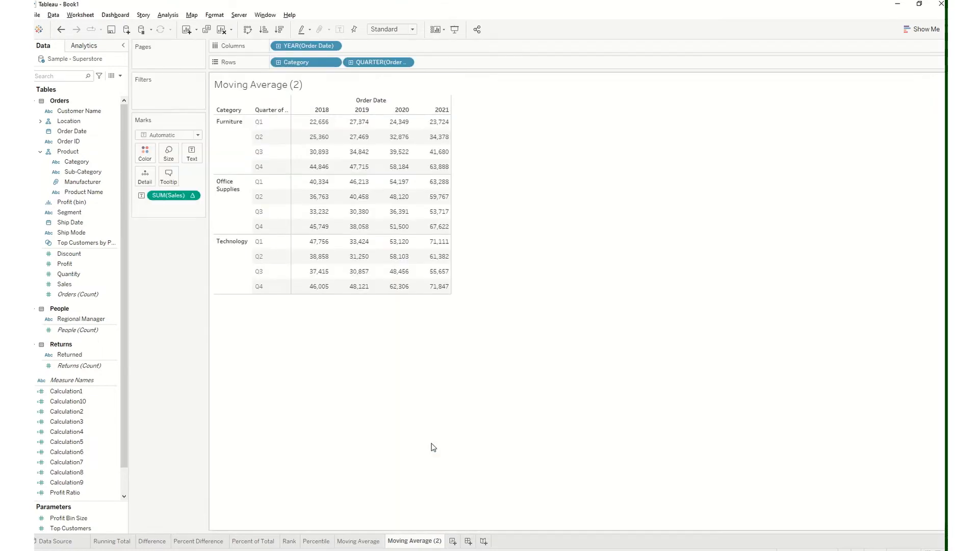
click(192, 195)
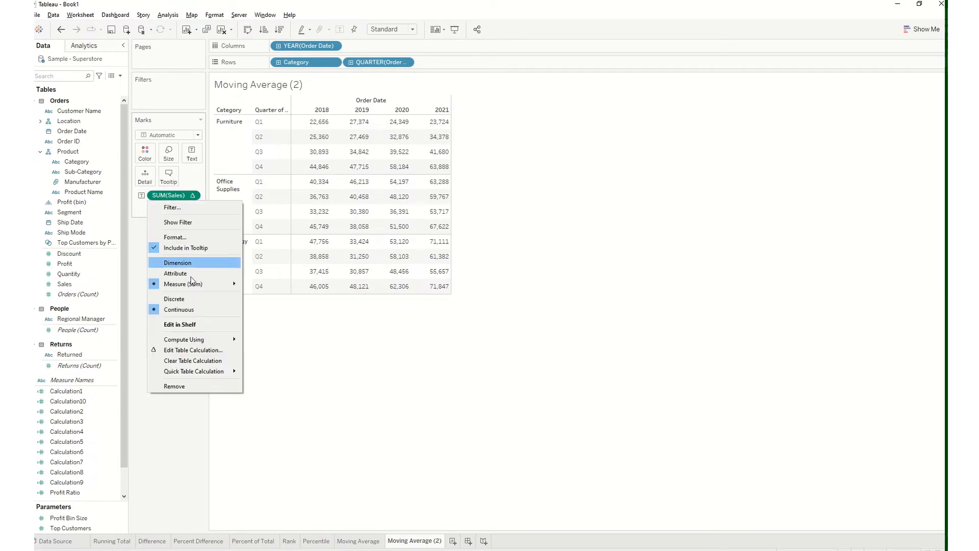
mouse_move(203, 372)
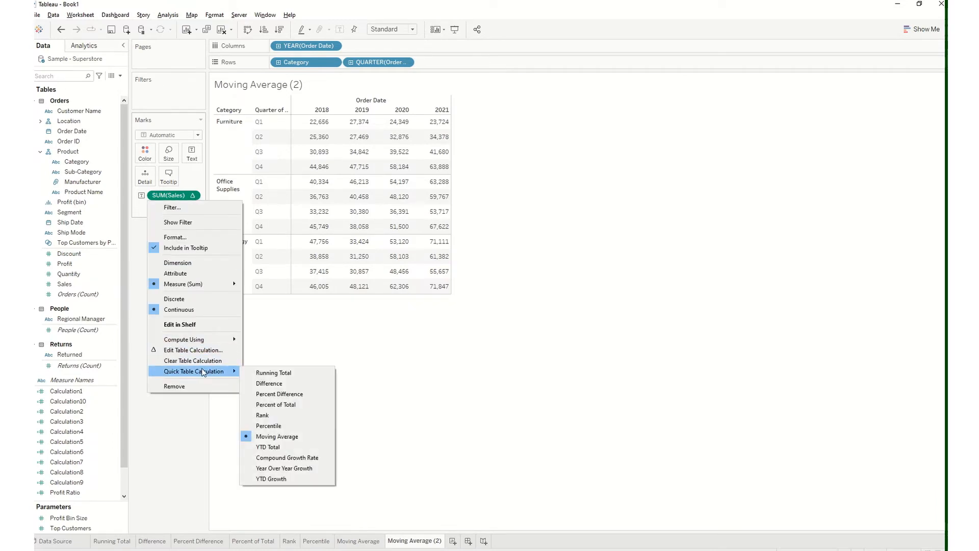
click(428, 373)
double_click(414, 542)
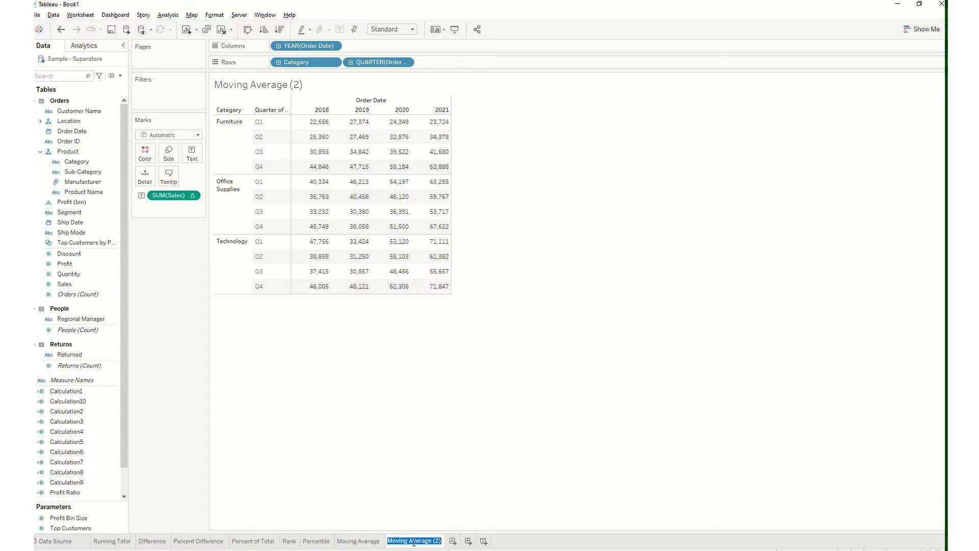
text(YTD Total)
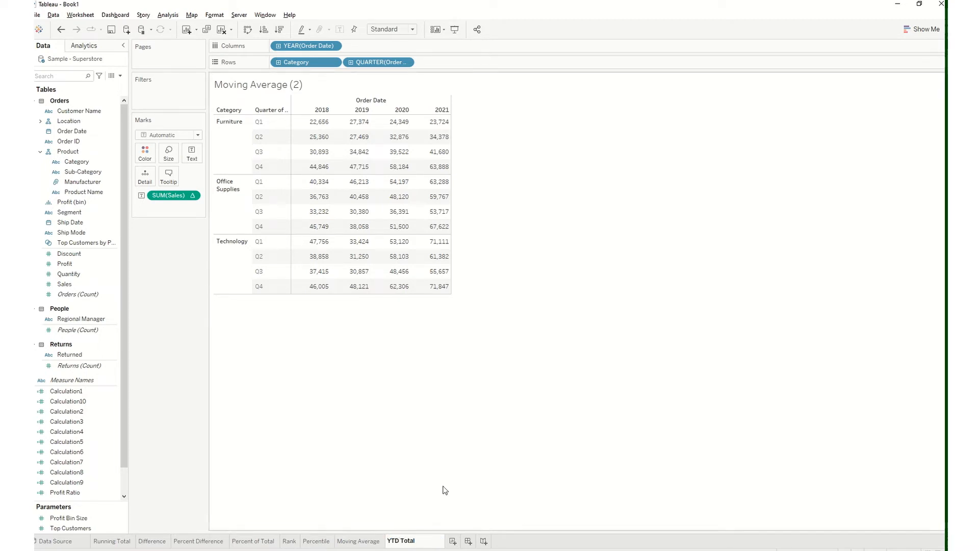
key(Return)
Replace the calculated SUM(Sales) with a plain Sales measure as text and apply the YTD Total quick table calculation to it
drag(174, 195, 62, 237)
drag(68, 285, 190, 157)
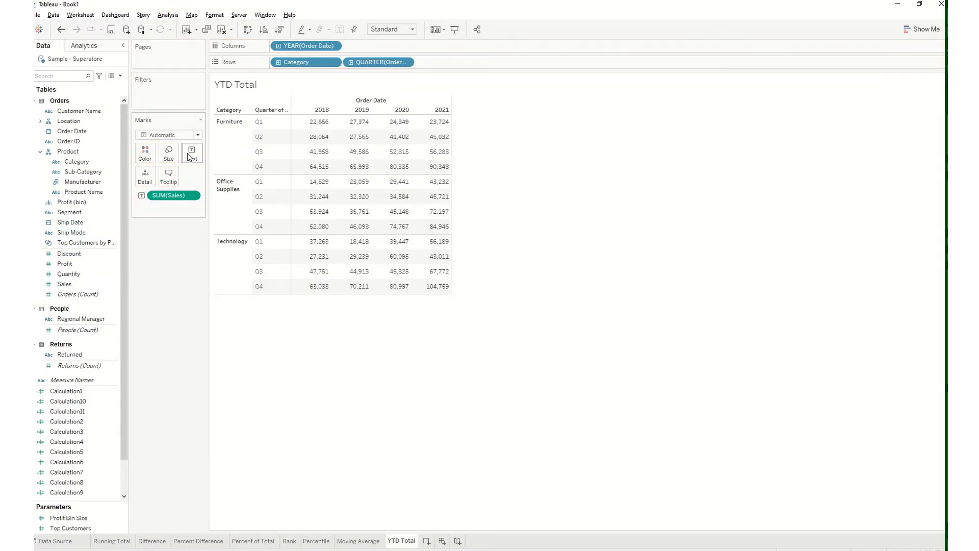
click(192, 197)
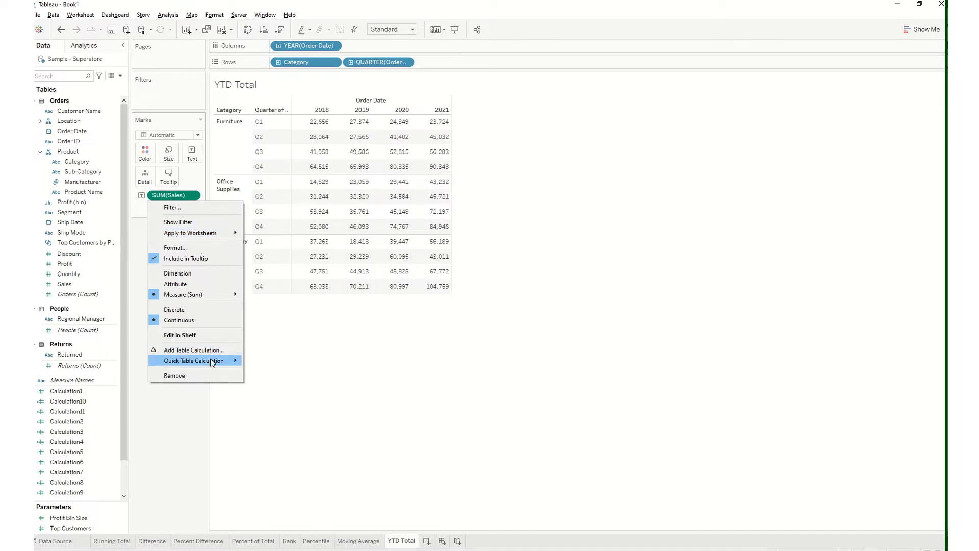
mouse_move(204, 361)
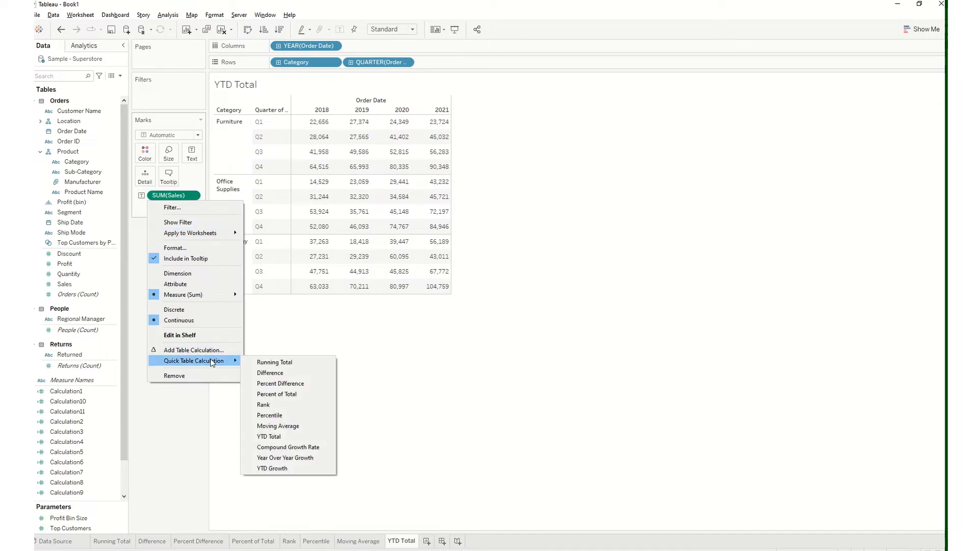
click(296, 436)
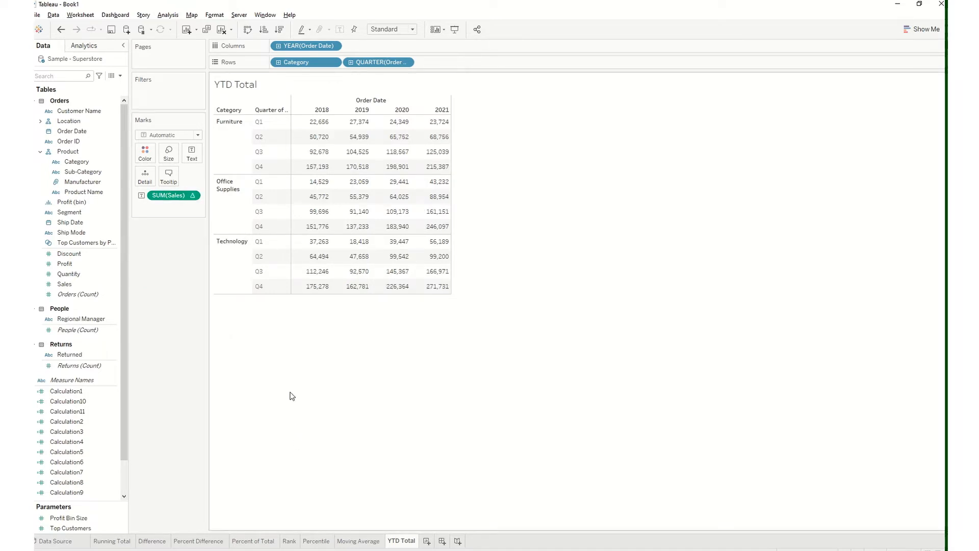
Review the Compute Using options offered for the YTD Total calculation on SUM(Sales)
mouse_move(323, 125)
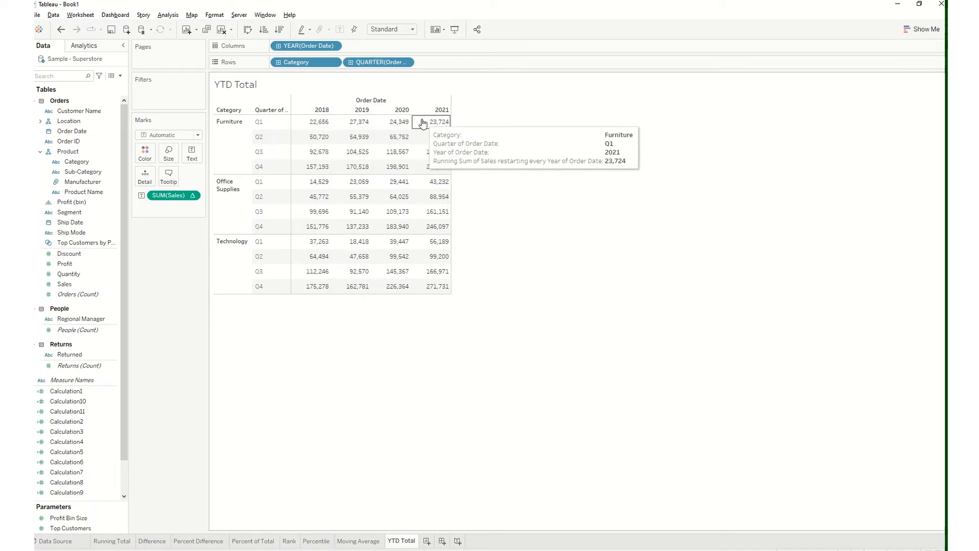
click(192, 196)
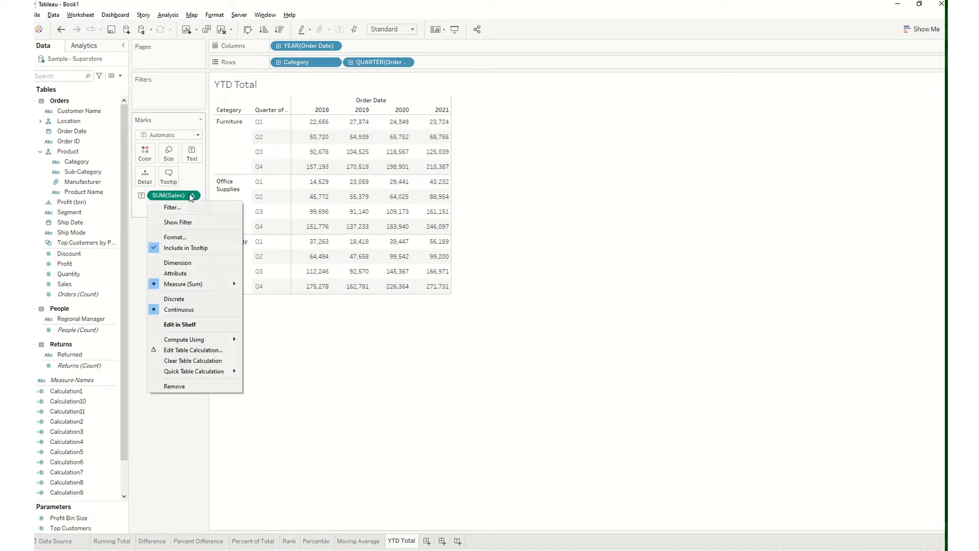
mouse_move(206, 344)
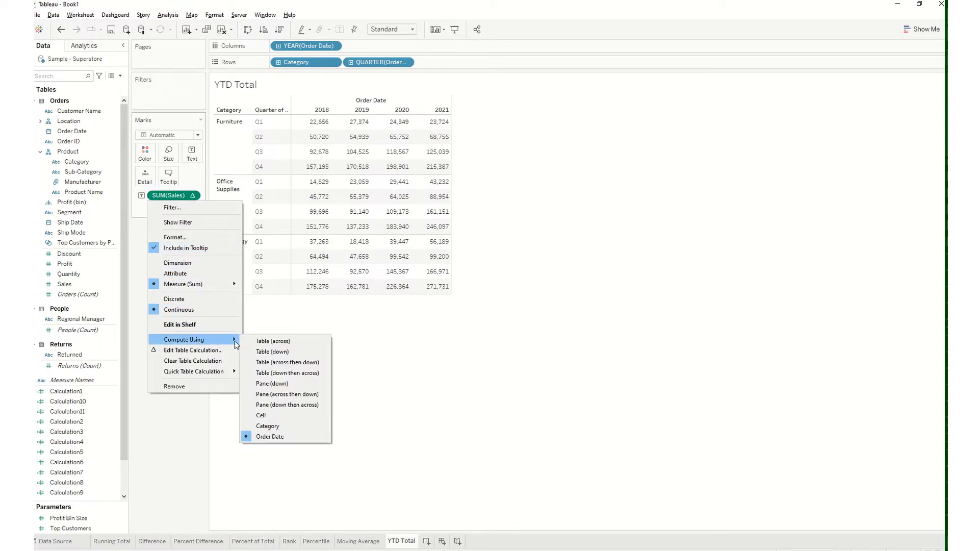
click(418, 353)
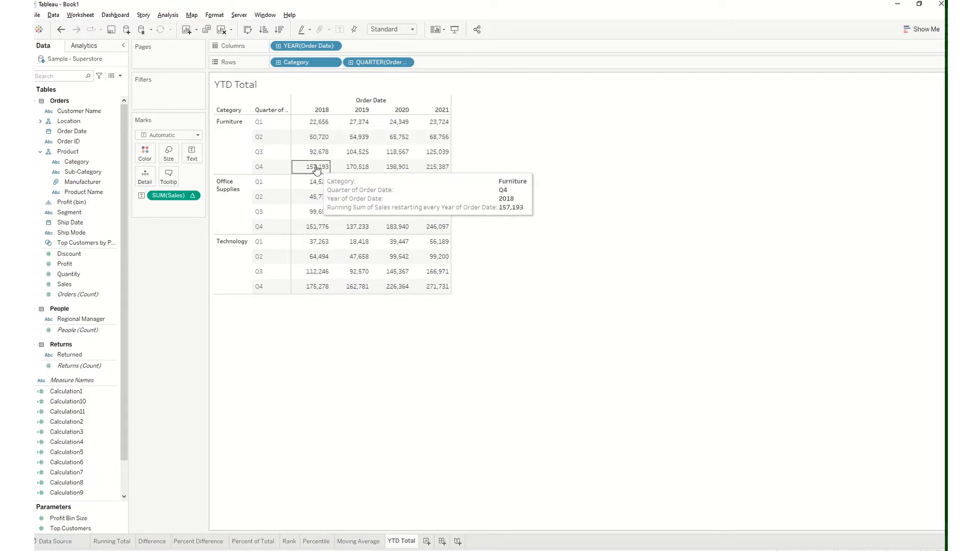
Undo and redo the YTD Total calculation to compare the 2018 Furniture Q1 and Q2 totals with plain Sales
click(61, 29)
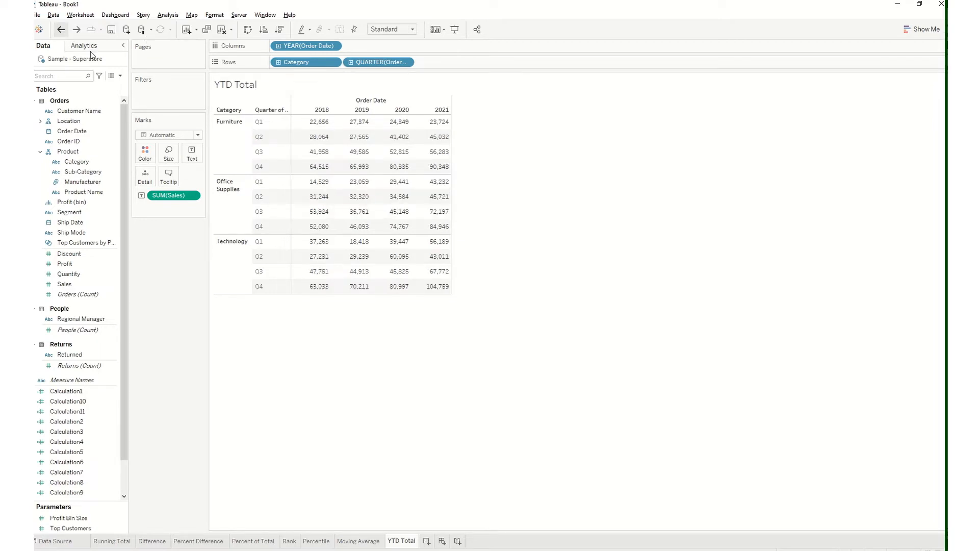
mouse_move(321, 125)
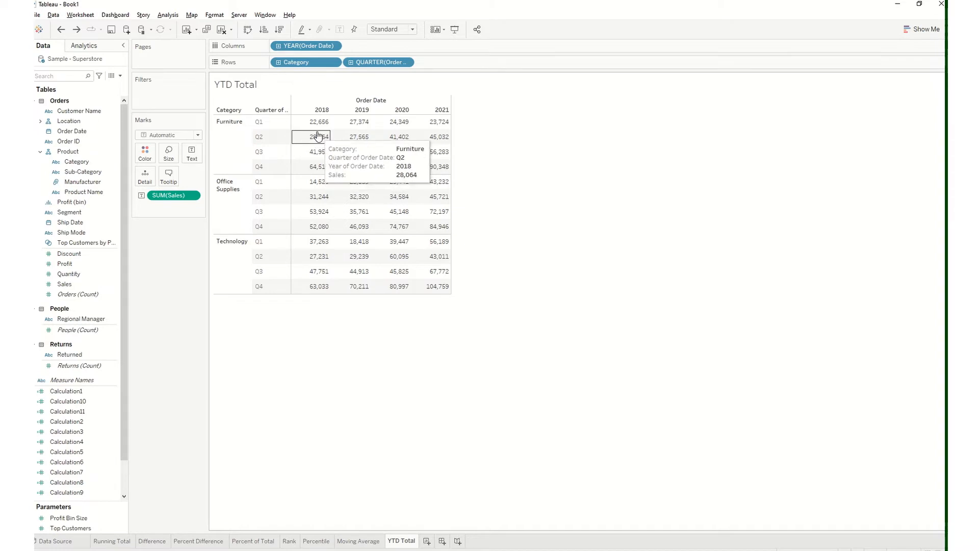
mouse_move(322, 158)
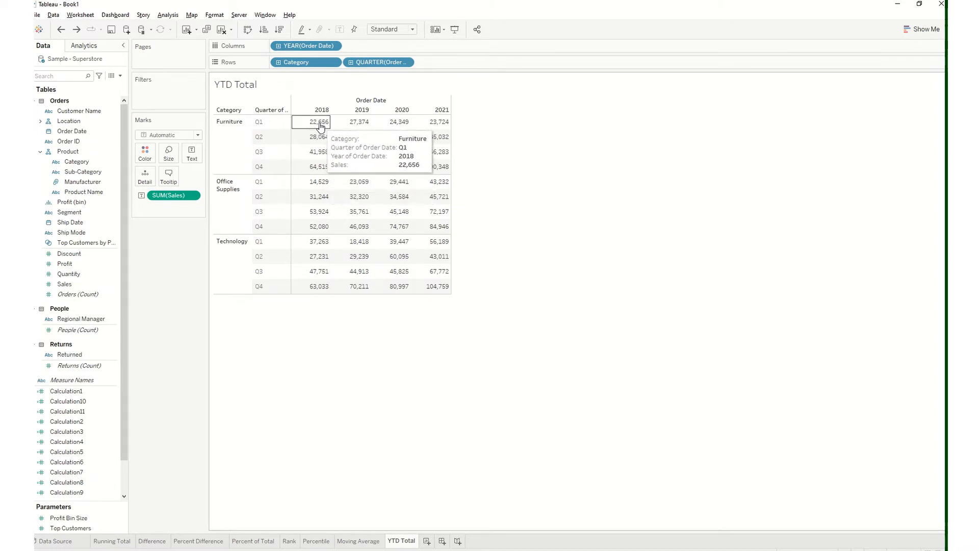
click(77, 29)
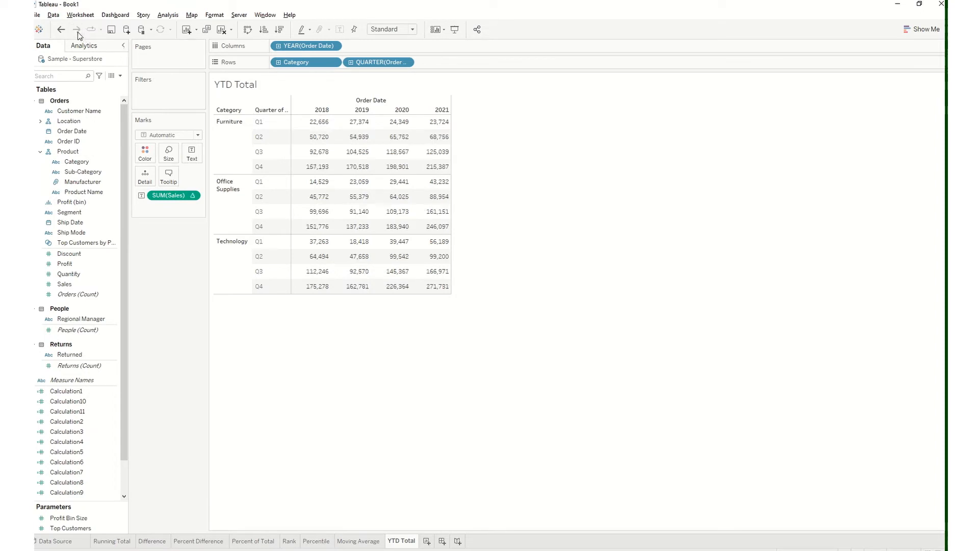
mouse_move(306, 123)
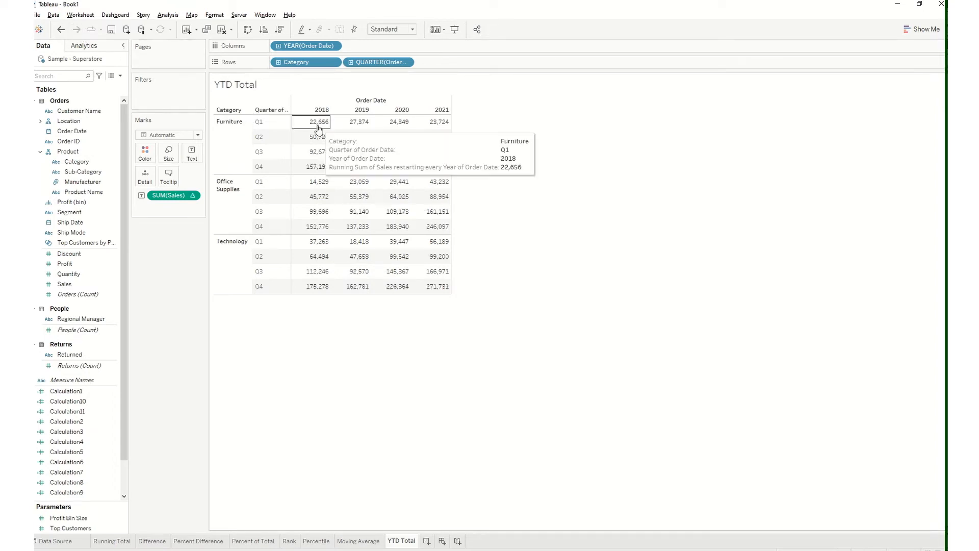
click(61, 29)
mouse_move(318, 142)
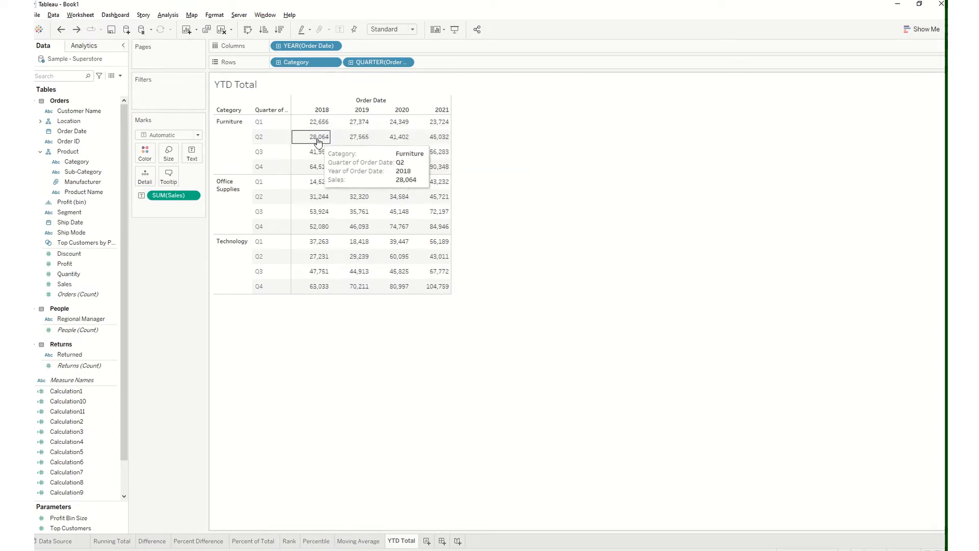
click(76, 30)
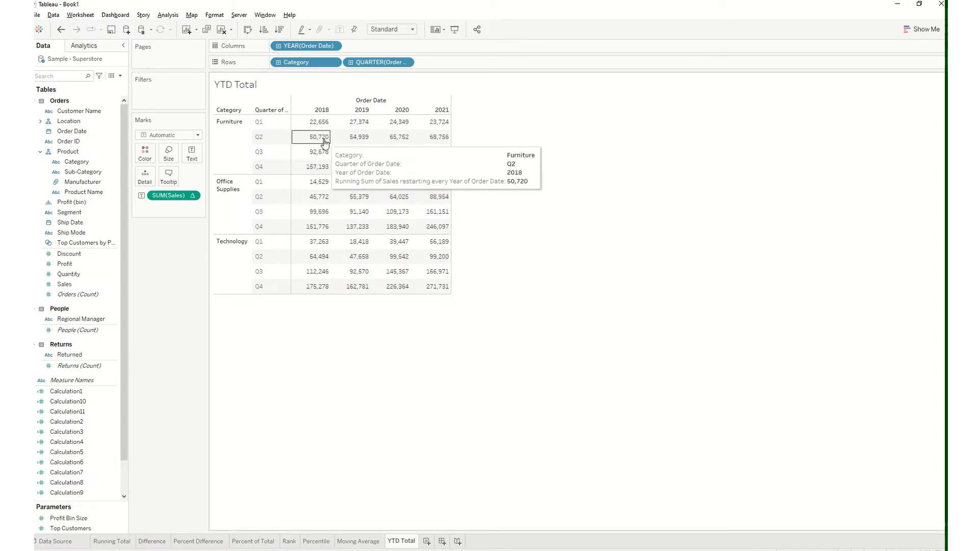
Check the 2018 Furniture totals through Q4 and the Office Supplies restart against plain Sales by undoing and redoing YTD Total
click(61, 33)
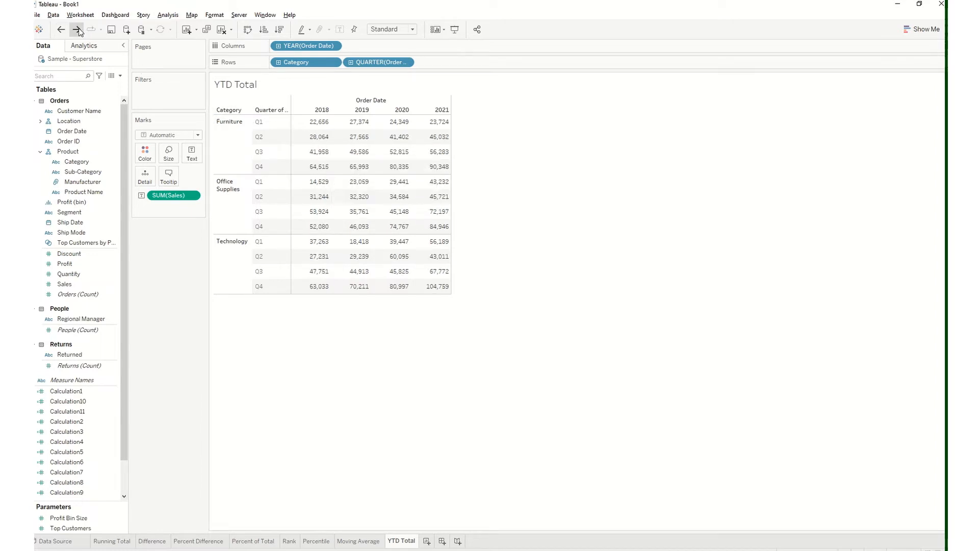
click(76, 29)
mouse_move(316, 142)
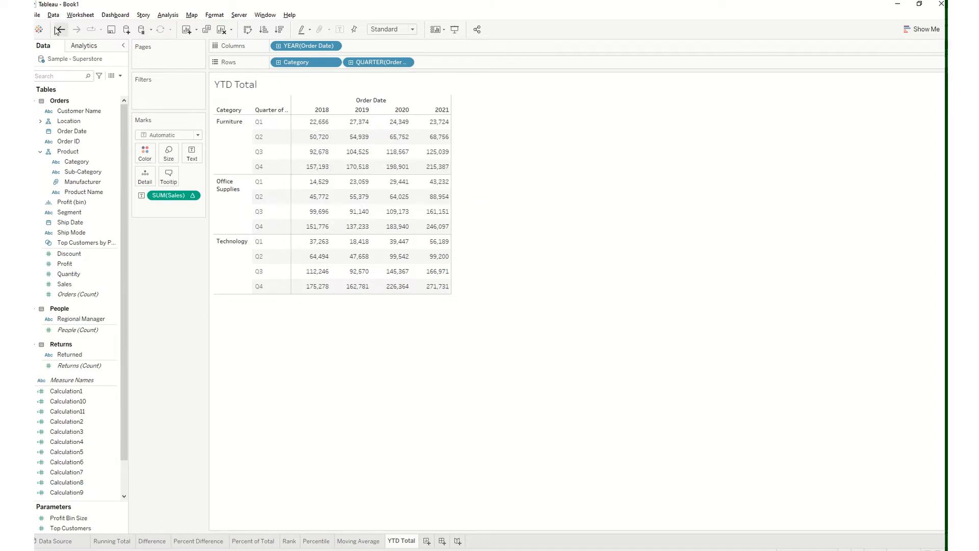
key(ctrl+z)
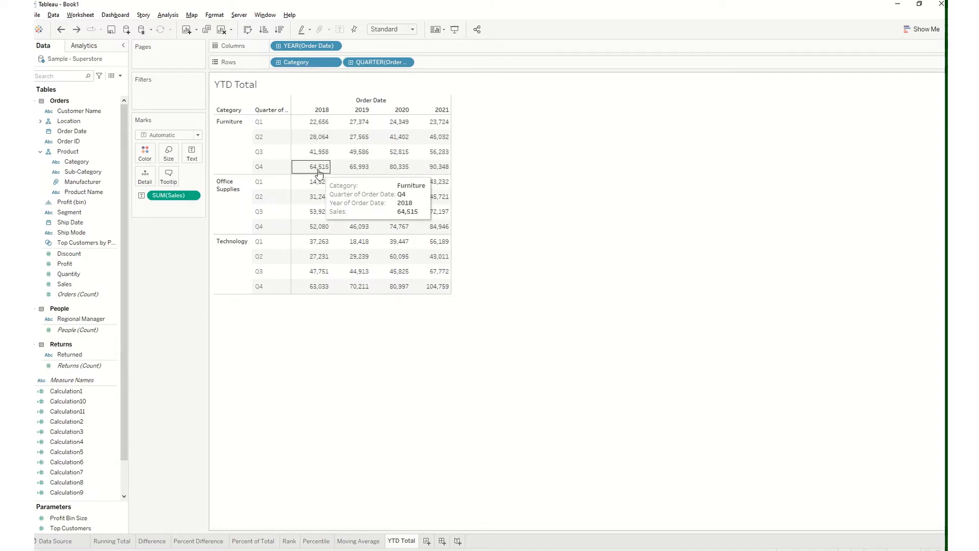
click(80, 30)
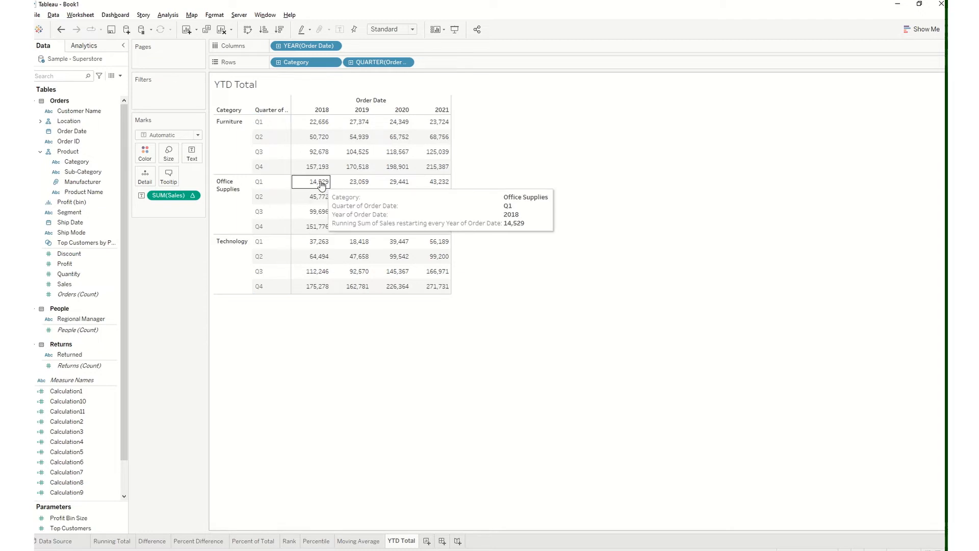
click(60, 29)
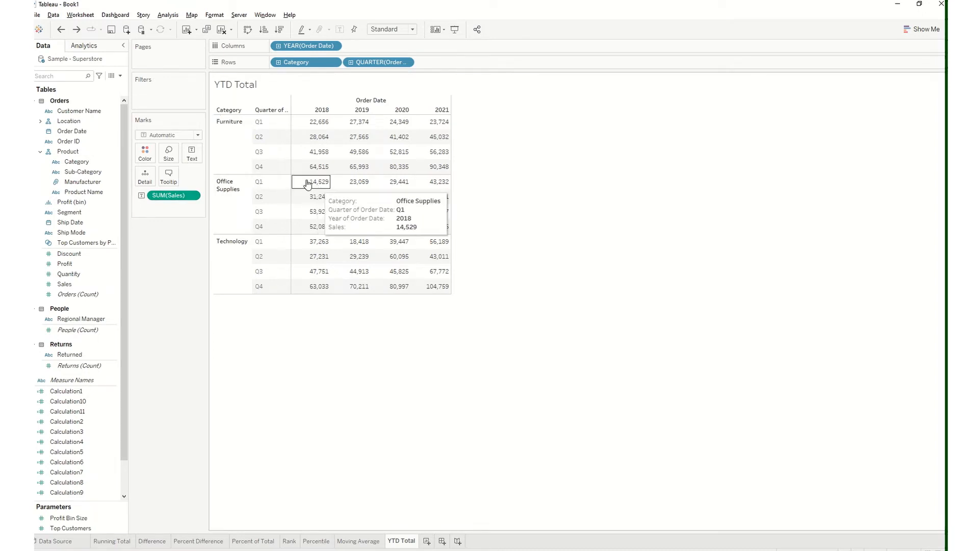
click(77, 30)
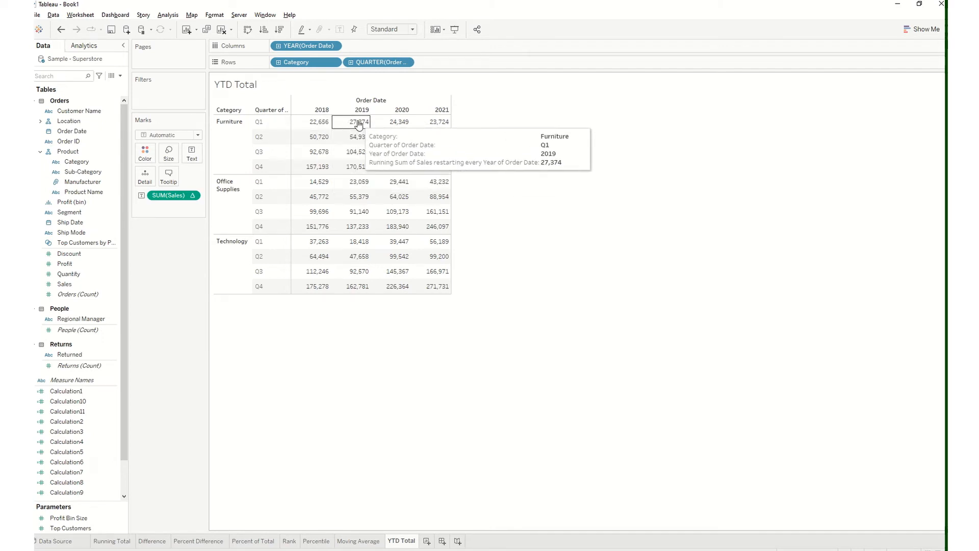
click(193, 196)
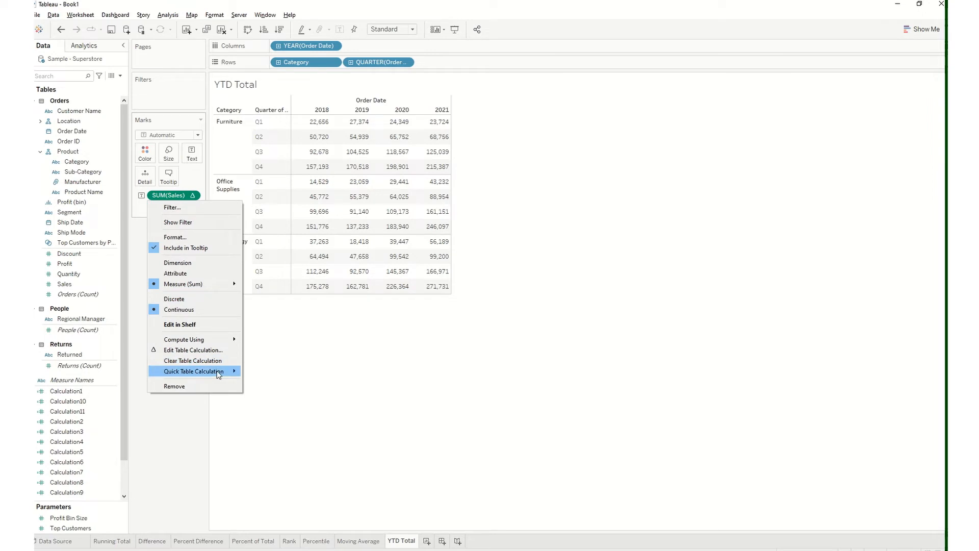
mouse_move(219, 375)
click(284, 361)
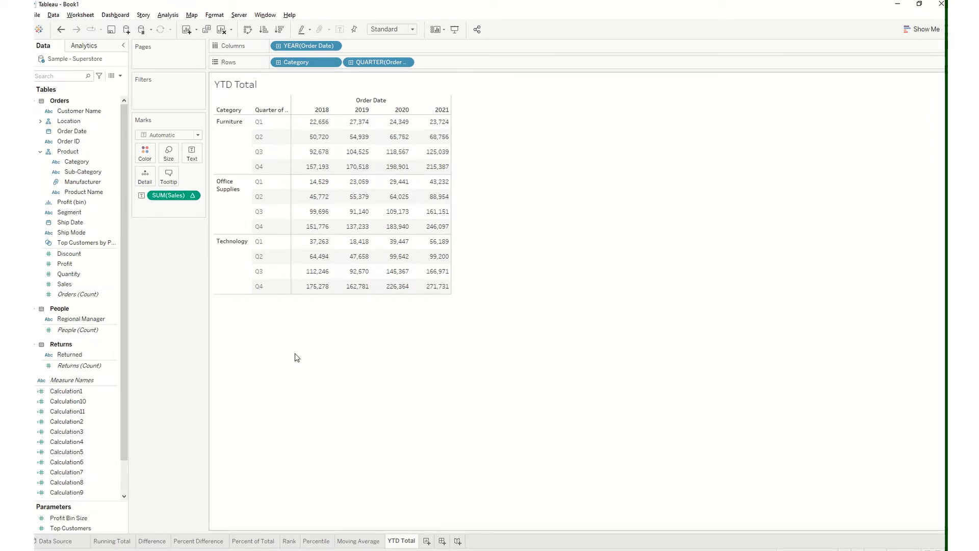
mouse_move(544, 10)
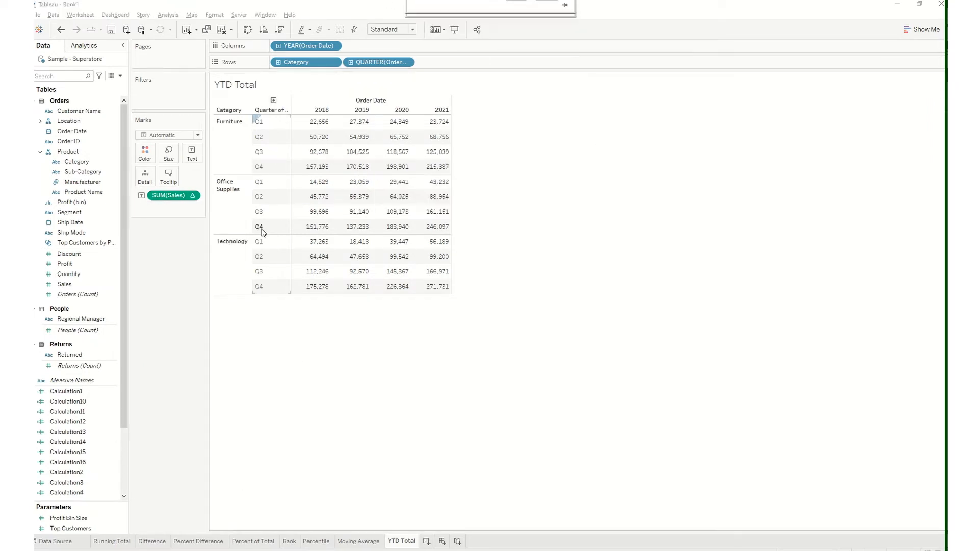
Duplicate the YTD Total worksheet and rename the copy as Compund Growth Rate
right_click(404, 541)
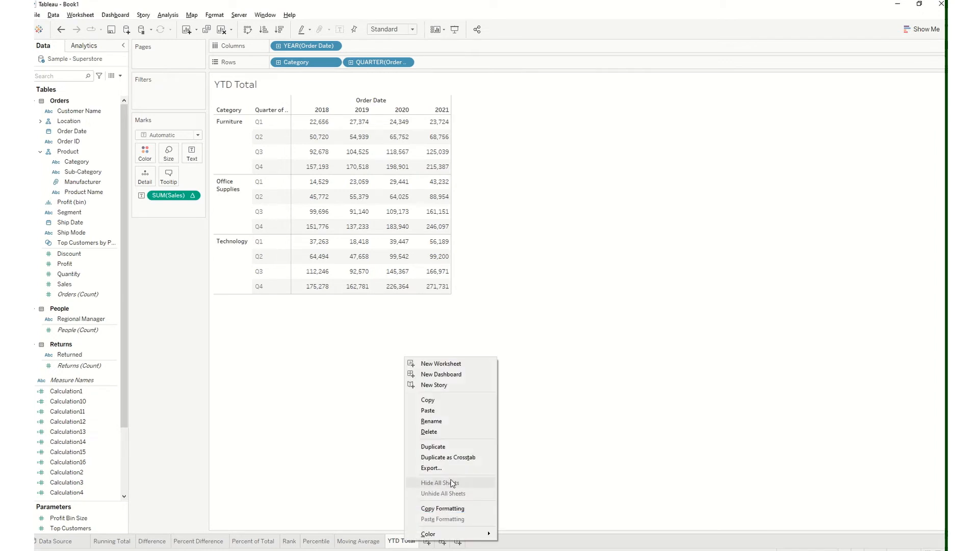
click(449, 446)
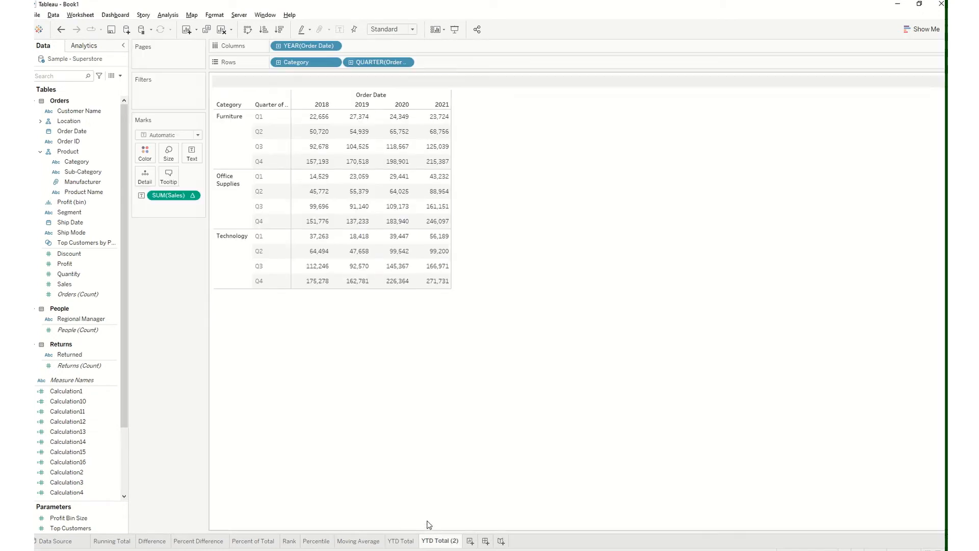
double_click(439, 538)
text(Com)
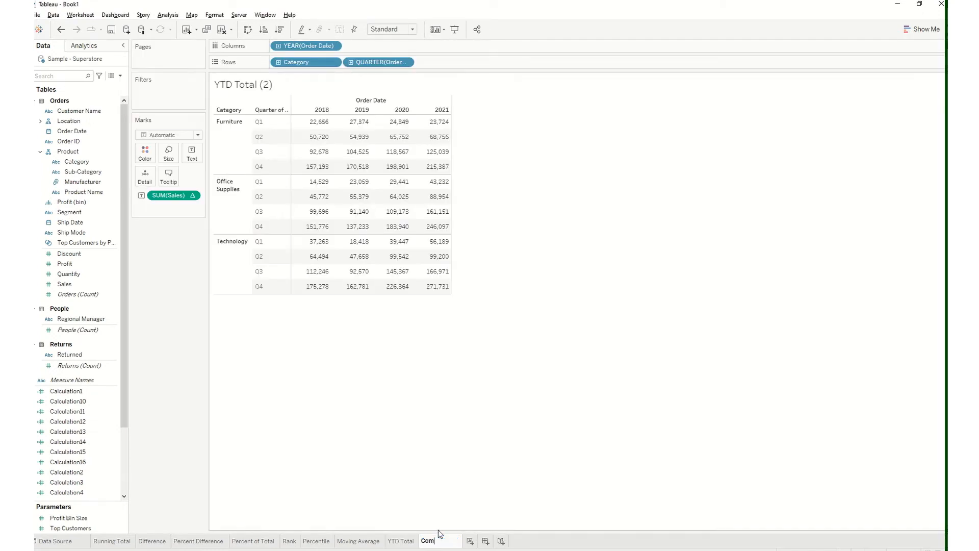
text(pund Gr)
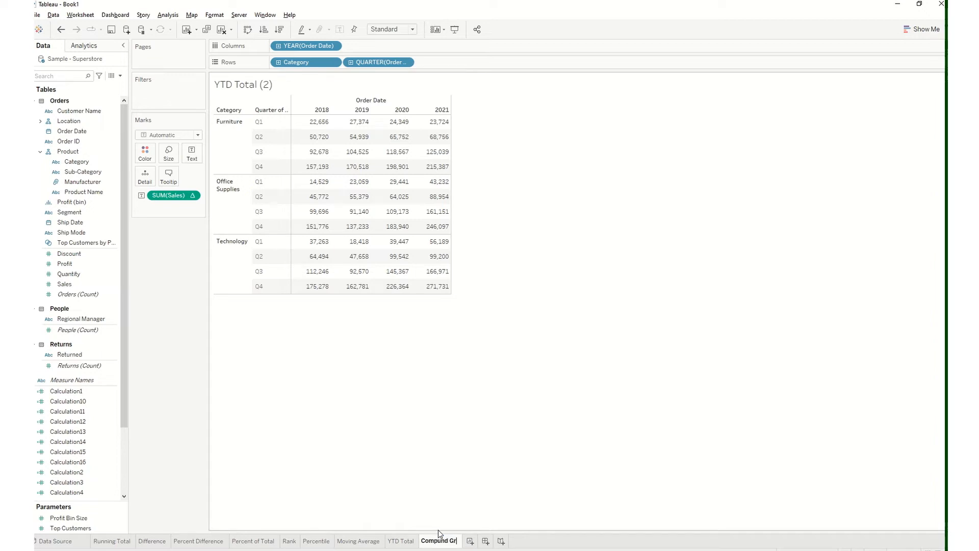
text(owth Rate)
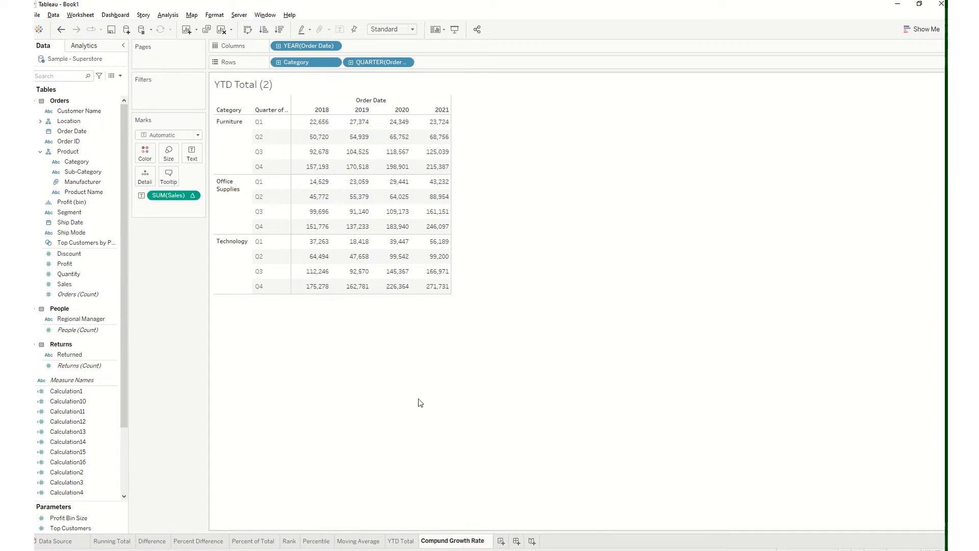
key(Return)
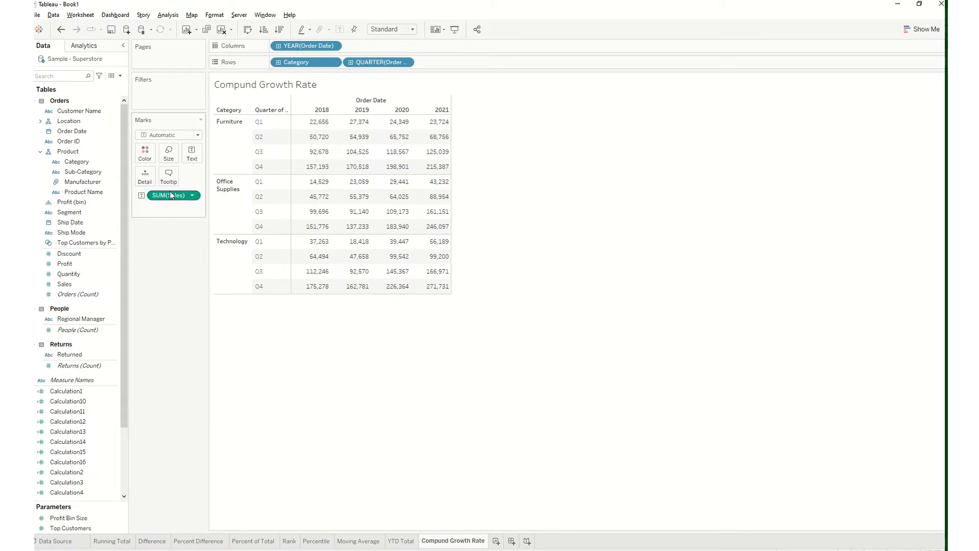
Save the calculated SUM(Sales) as a field, put plain Sales on text, and apply the Compound Growth Rate quick table calculation
drag(171, 196, 66, 445)
drag(171, 199, 66, 439)
drag(65, 284, 193, 157)
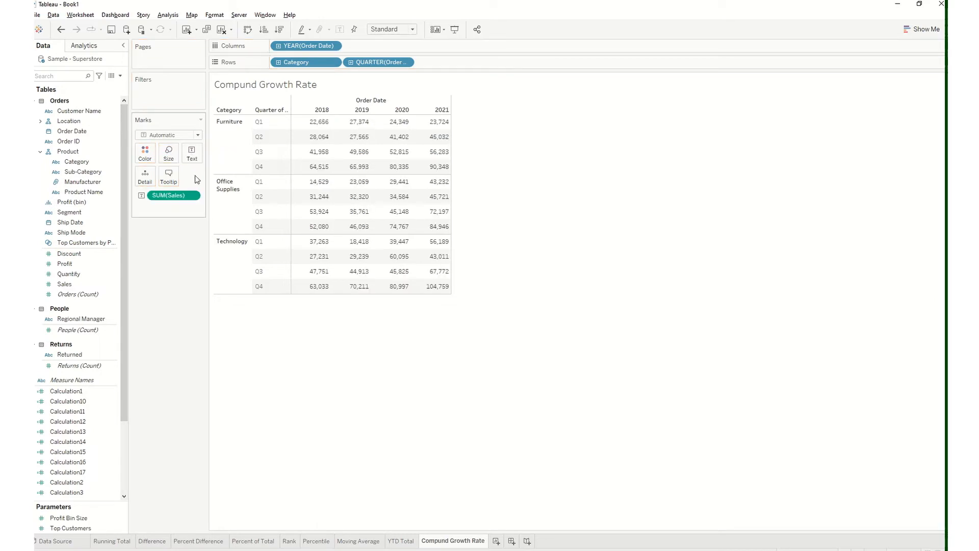
click(193, 196)
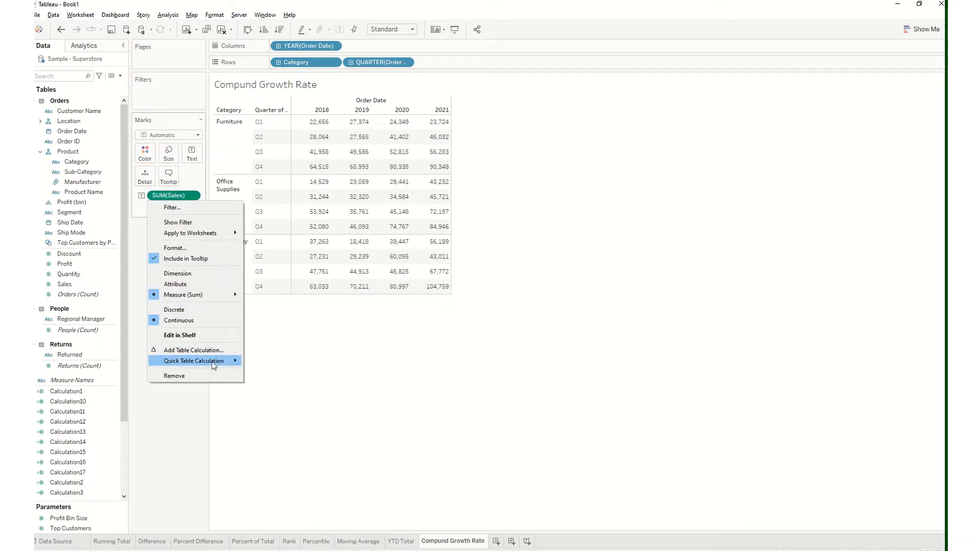
mouse_move(212, 361)
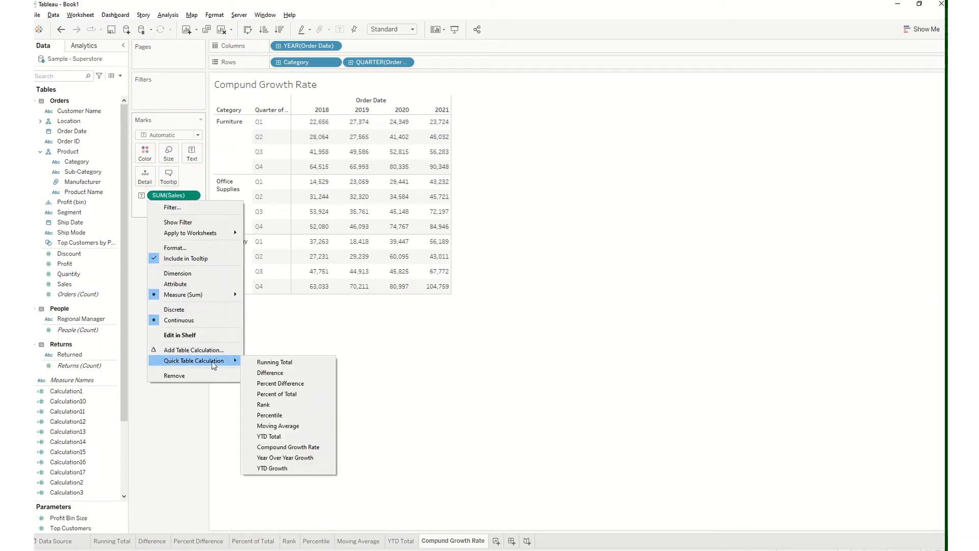
click(298, 448)
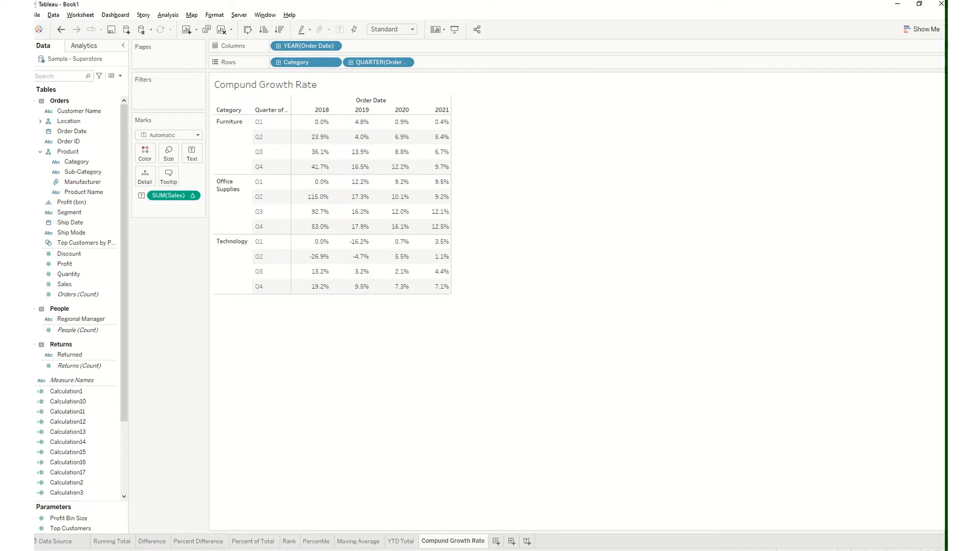
Examine the compound growth rates for 2018 Furniture by quarter and the quick table calculation selected for SUM(Sales)
mouse_move(342, 123)
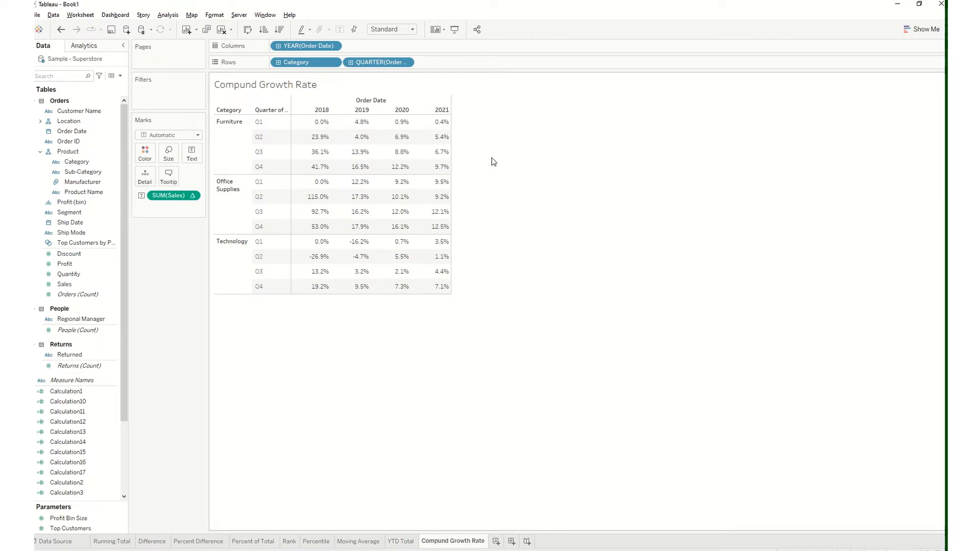
mouse_move(322, 138)
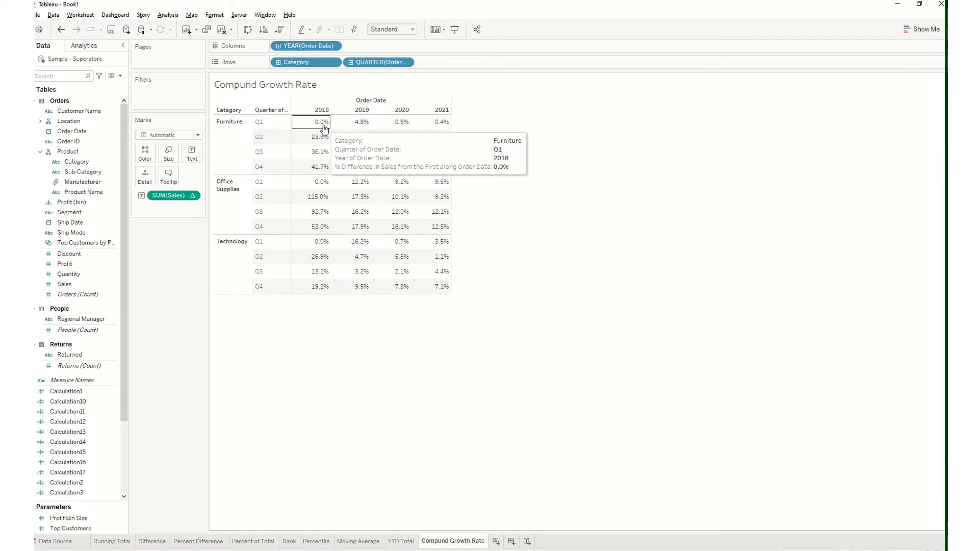
click(192, 196)
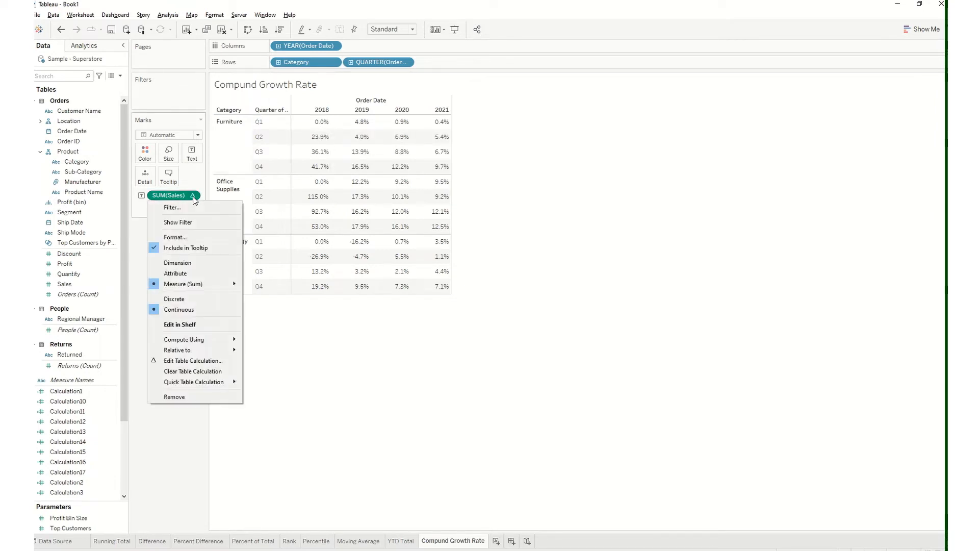
mouse_move(221, 378)
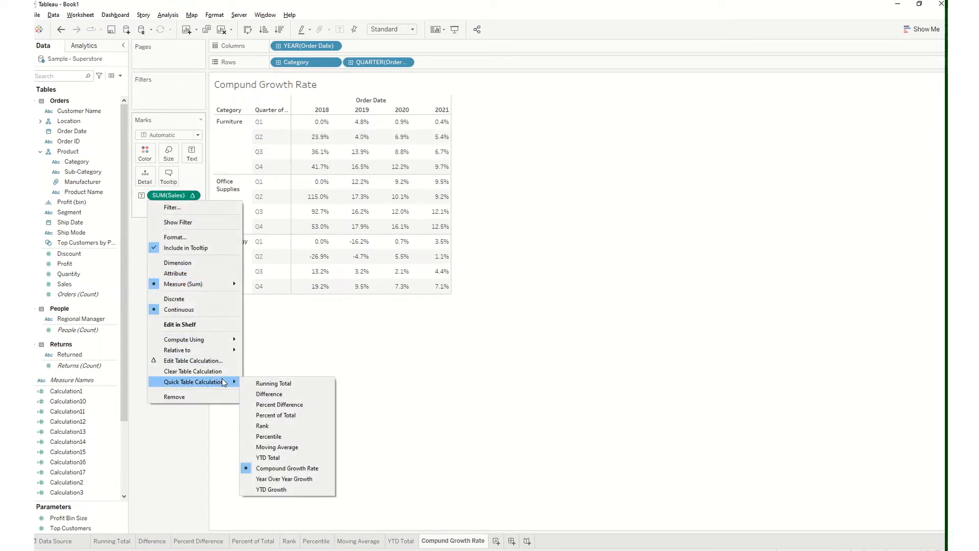
click(418, 460)
mouse_move(324, 123)
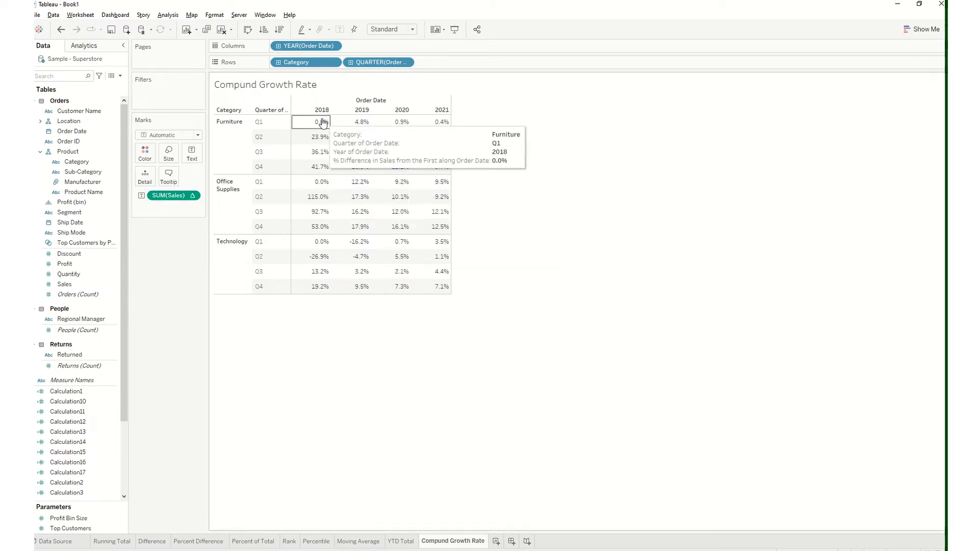
mouse_move(320, 143)
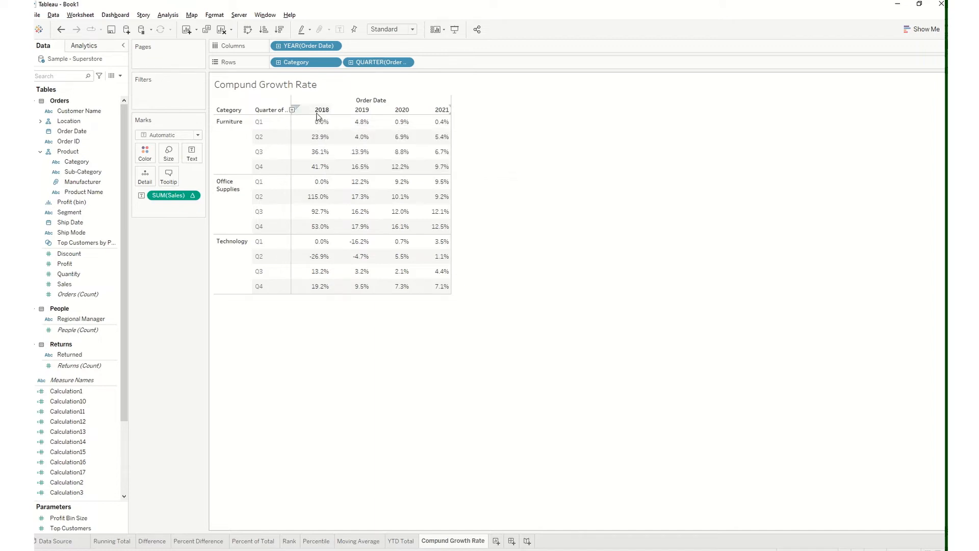
mouse_move(316, 294)
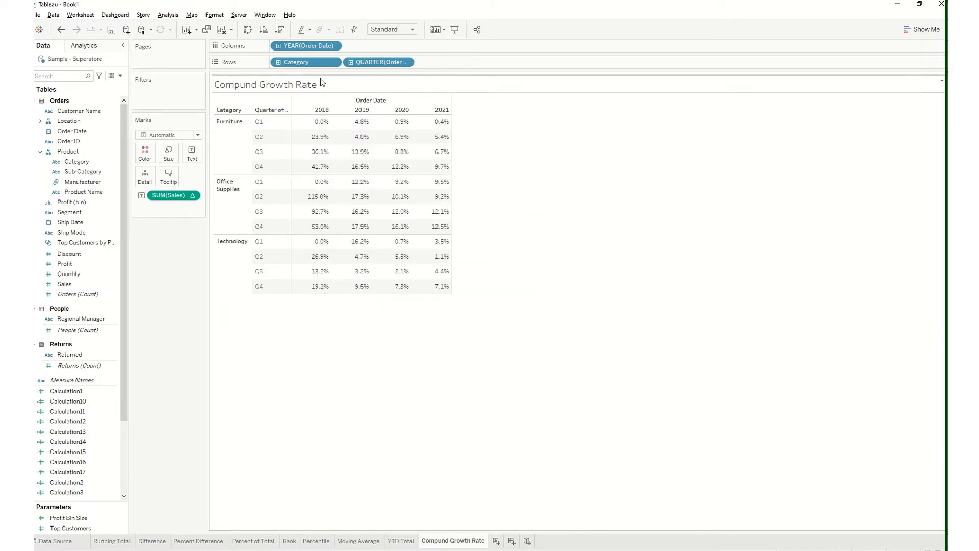
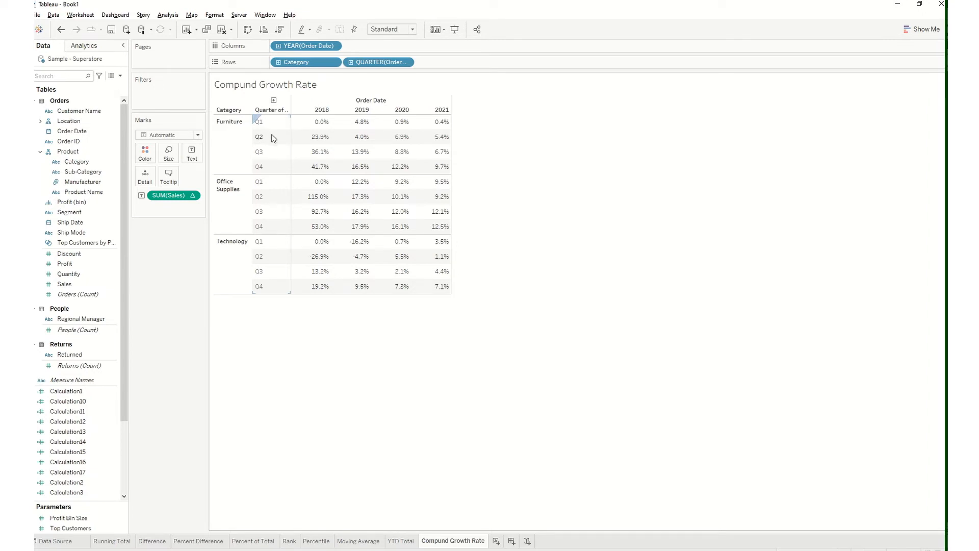
Reapply the Percent Difference quick table calculation to SUM(Sales) on the Percent Difference worksheet and compute it using Table (down)
mouse_move(303, 139)
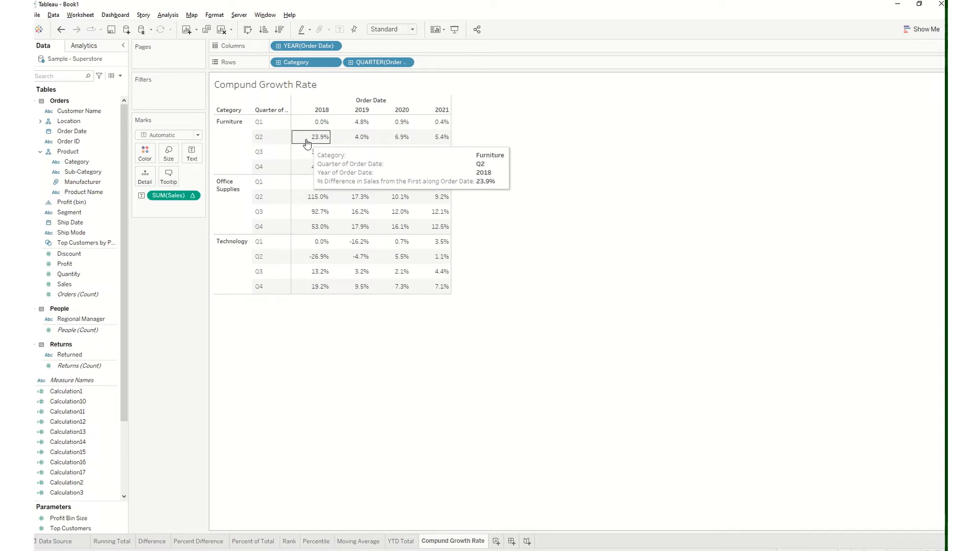
click(206, 542)
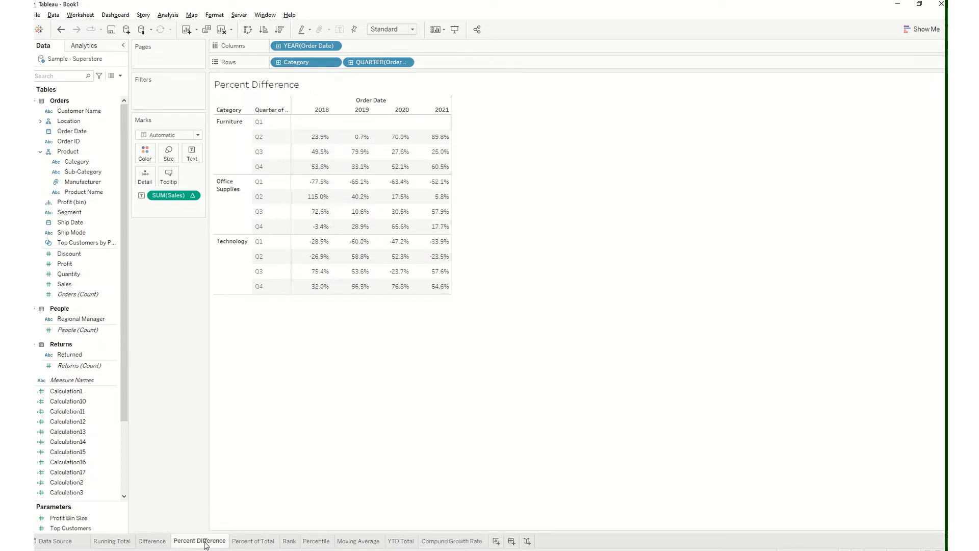
click(194, 196)
mouse_move(222, 381)
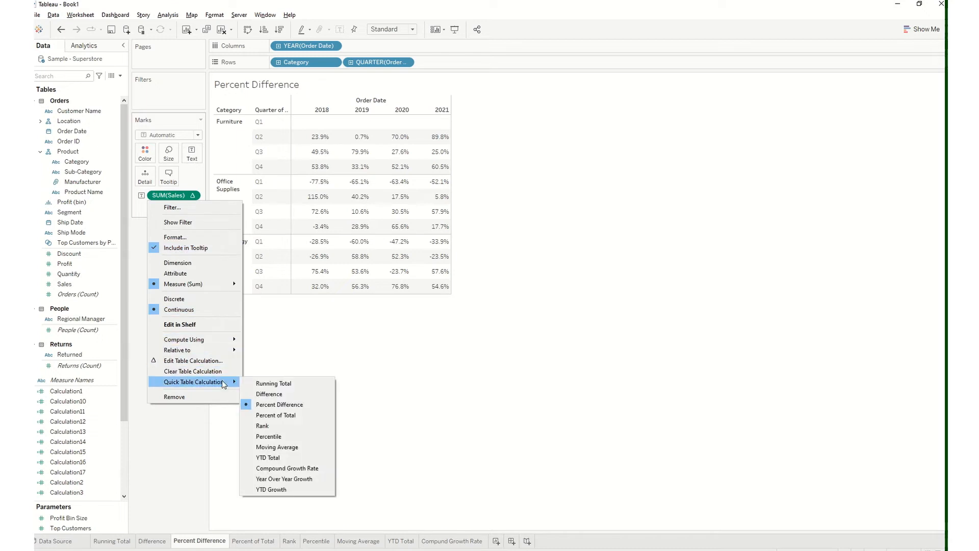
click(284, 405)
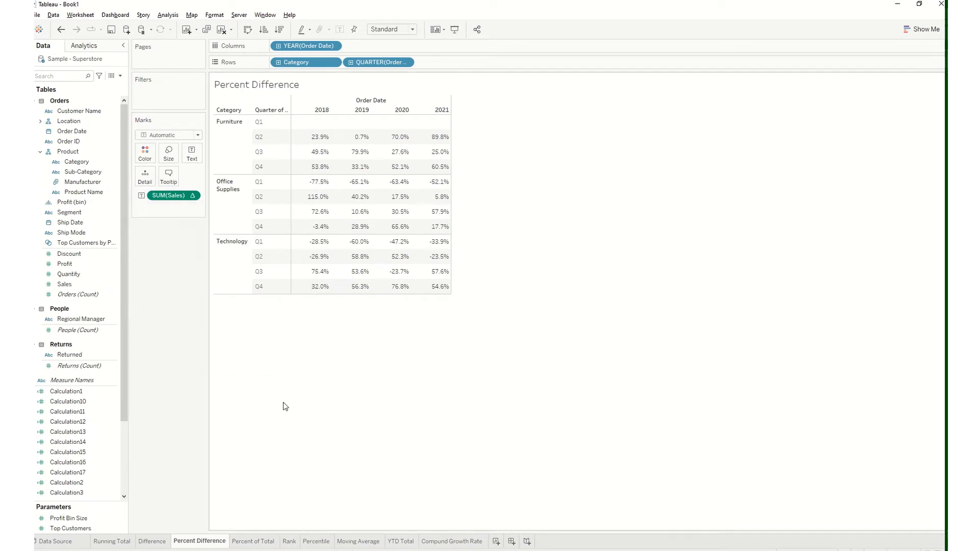
click(194, 197)
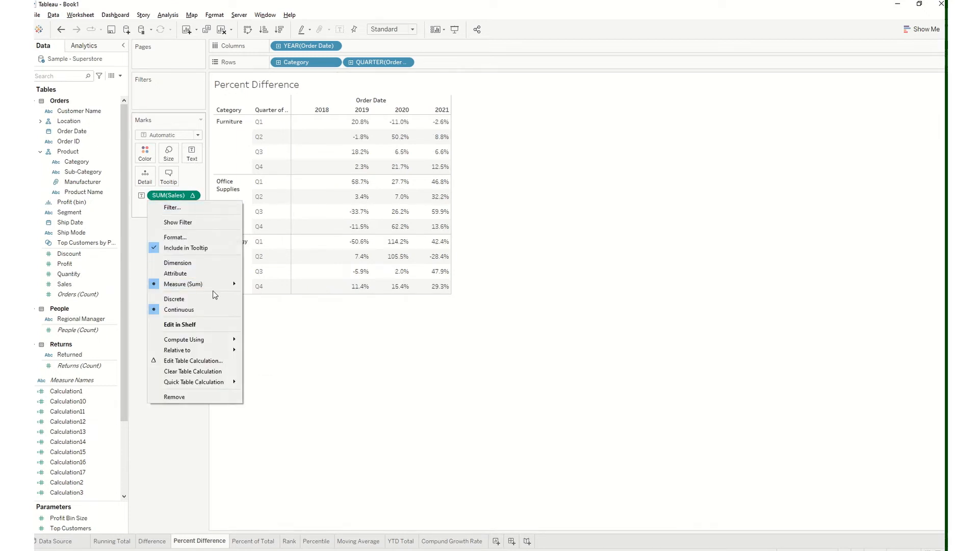
mouse_move(221, 338)
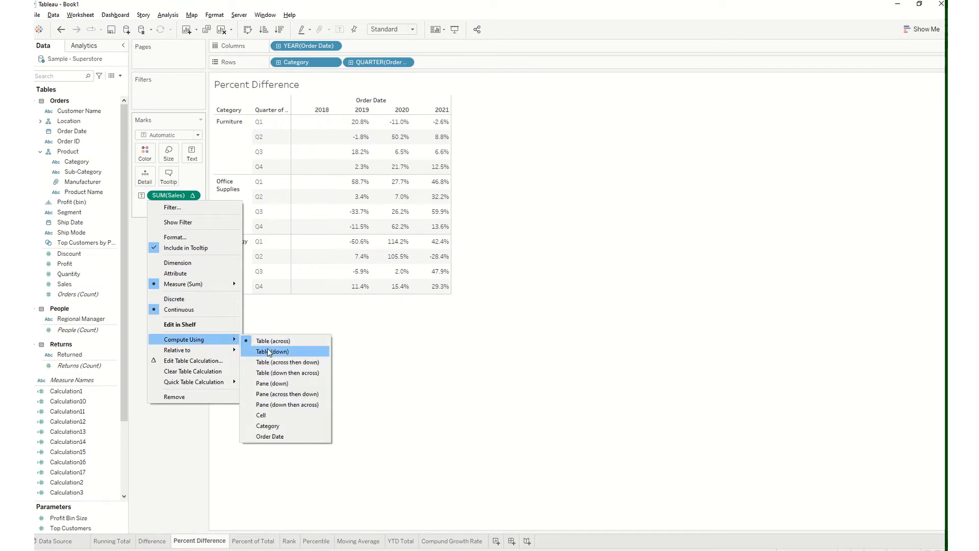
click(270, 352)
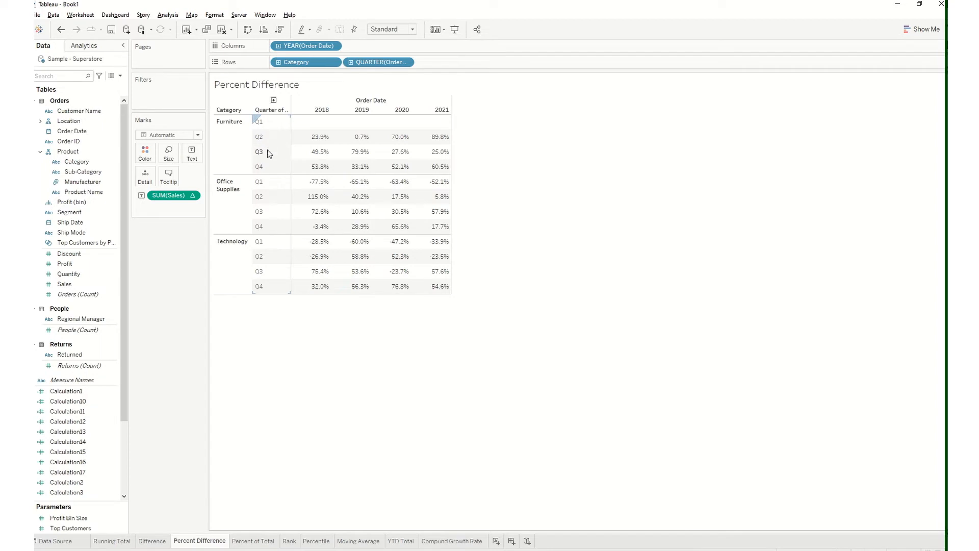
Compare the quarterly 2018 Furniture rates on the Compund Growth Rate worksheet with those on the Percent Difference worksheet
click(442, 540)
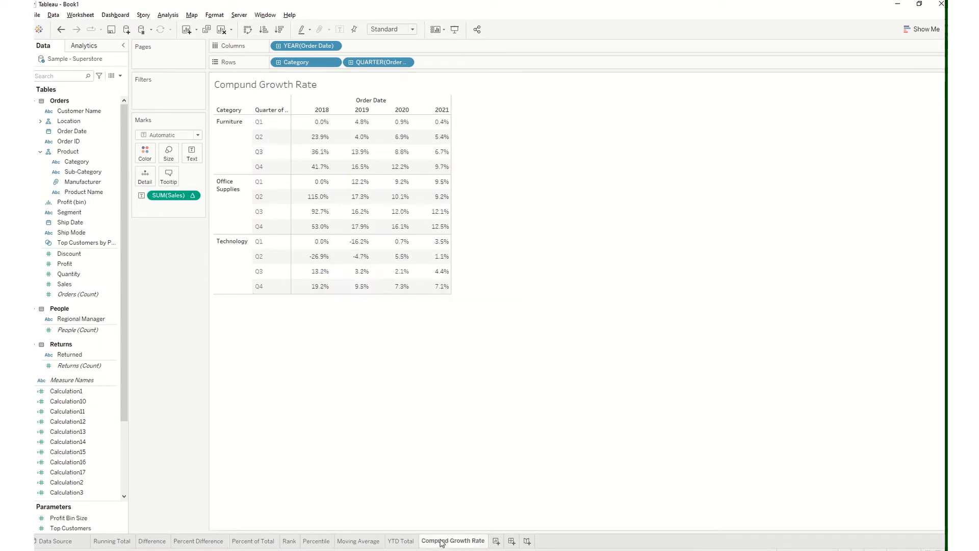
mouse_move(306, 168)
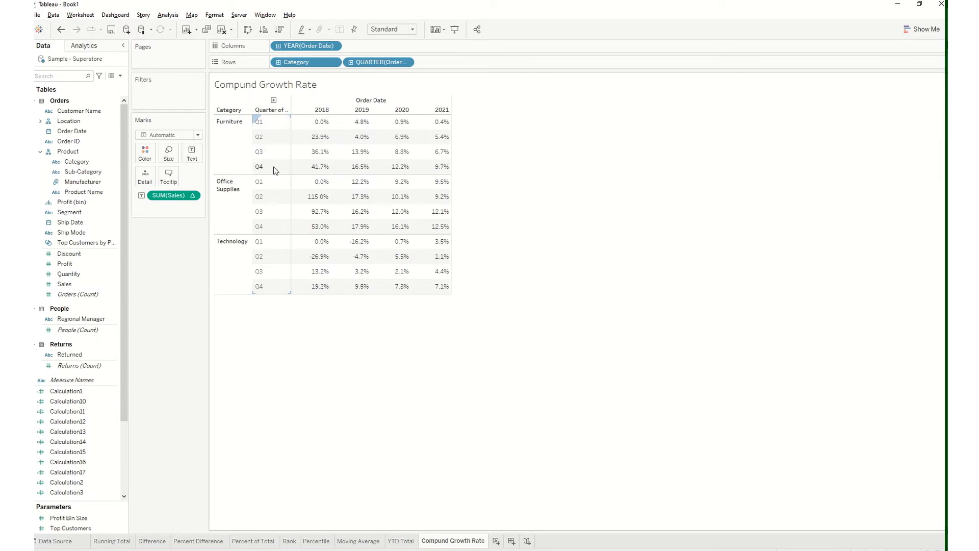
mouse_move(323, 122)
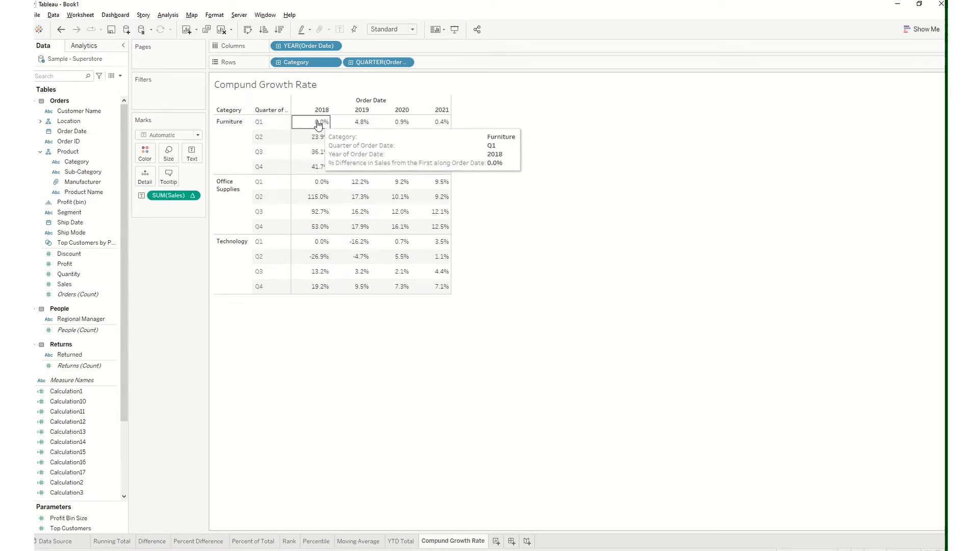
mouse_move(322, 141)
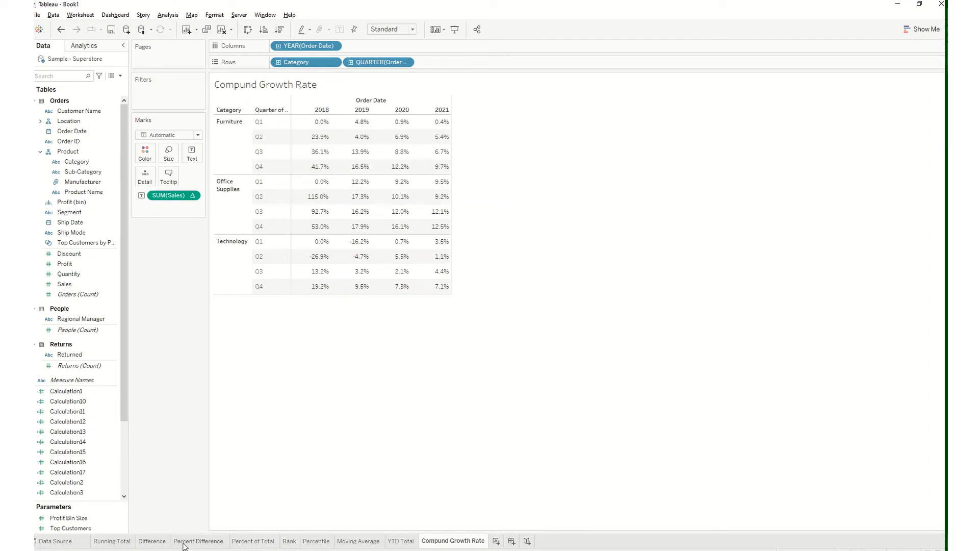
click(199, 542)
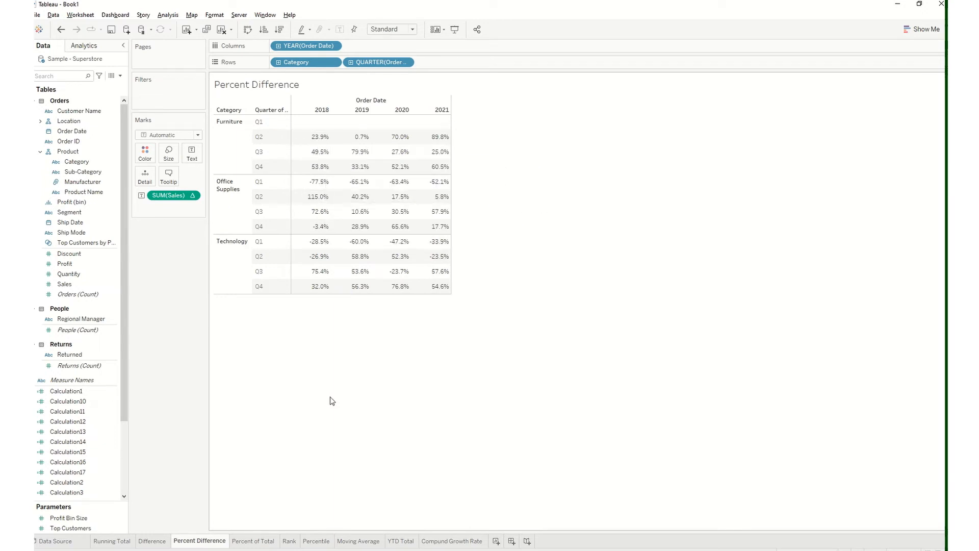
click(450, 542)
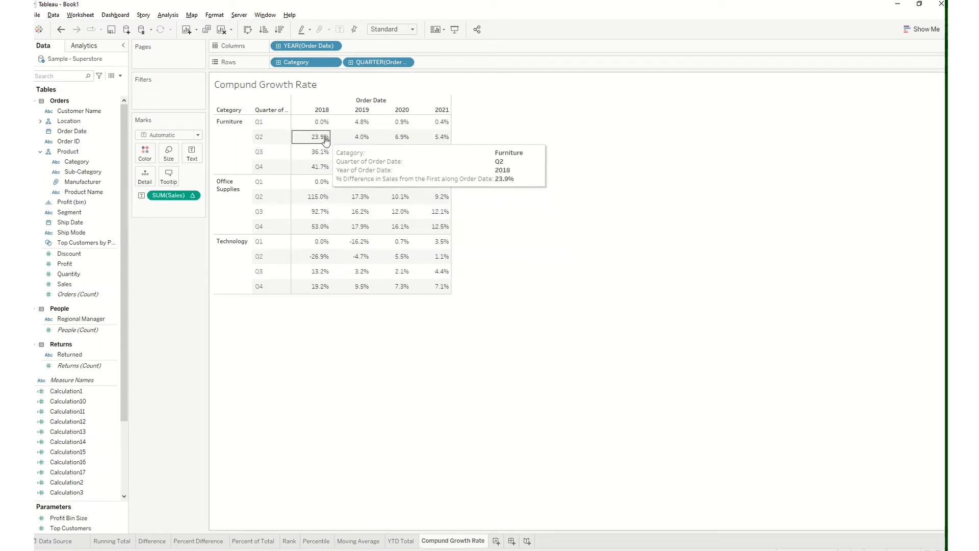
mouse_move(323, 149)
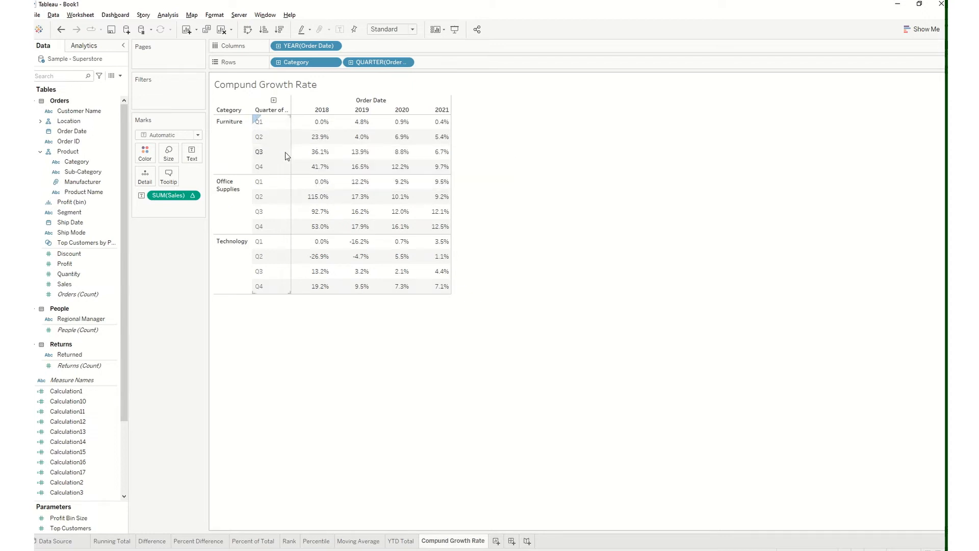
mouse_move(322, 167)
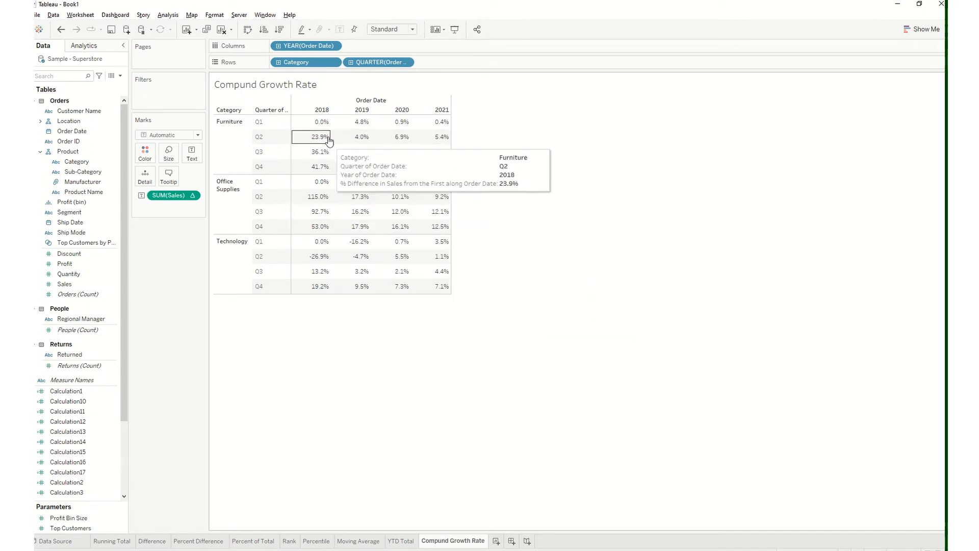
mouse_move(309, 123)
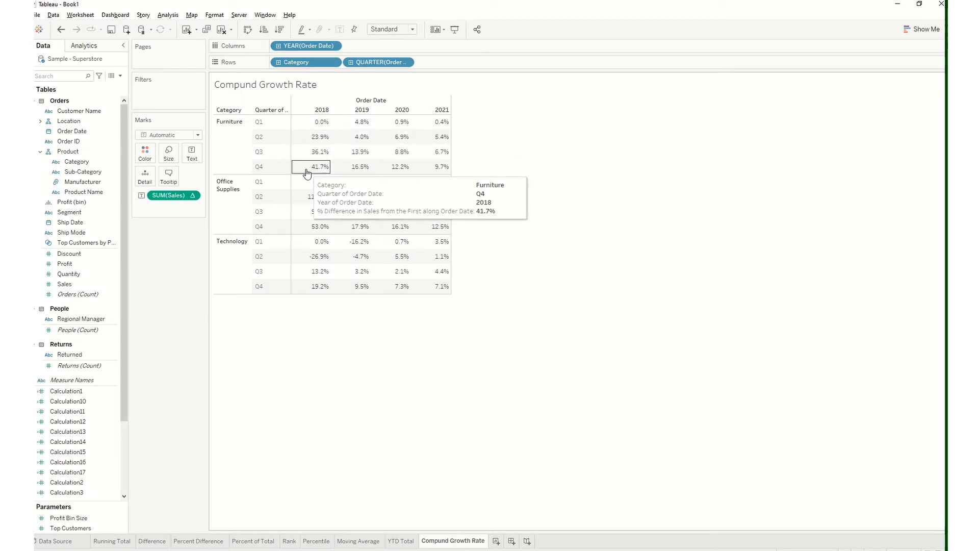
Exclude the Office Supplies and Technology categories from the Percent Difference worksheet
mouse_move(413, 3)
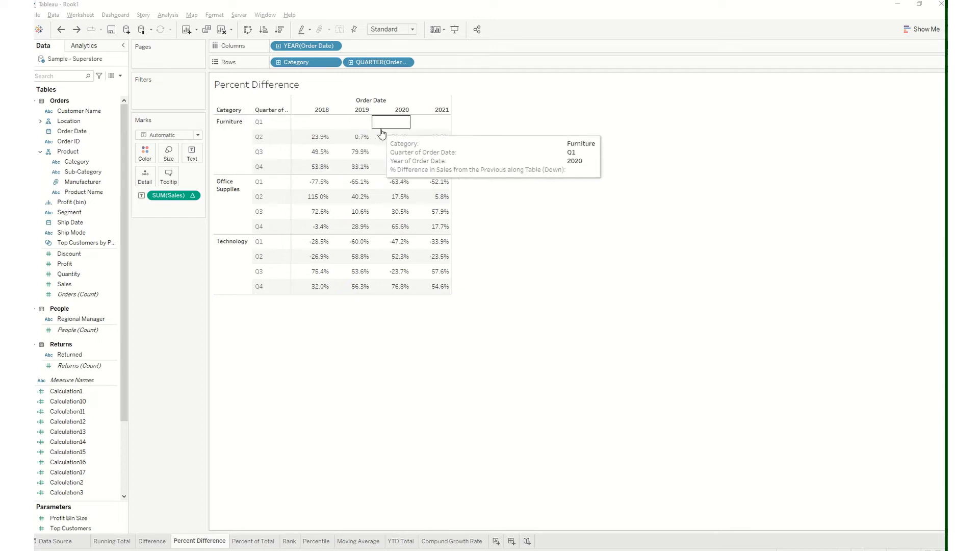
mouse_move(323, 127)
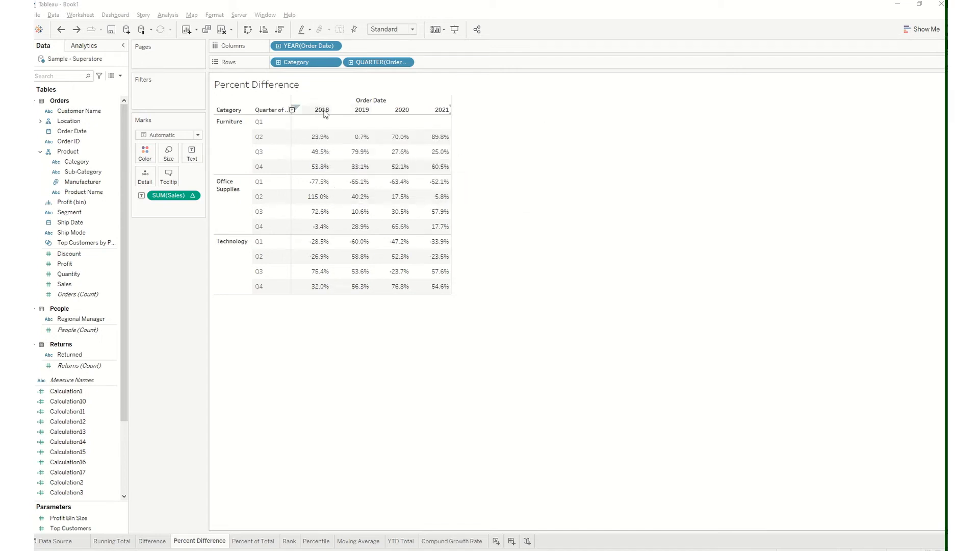
mouse_move(315, 164)
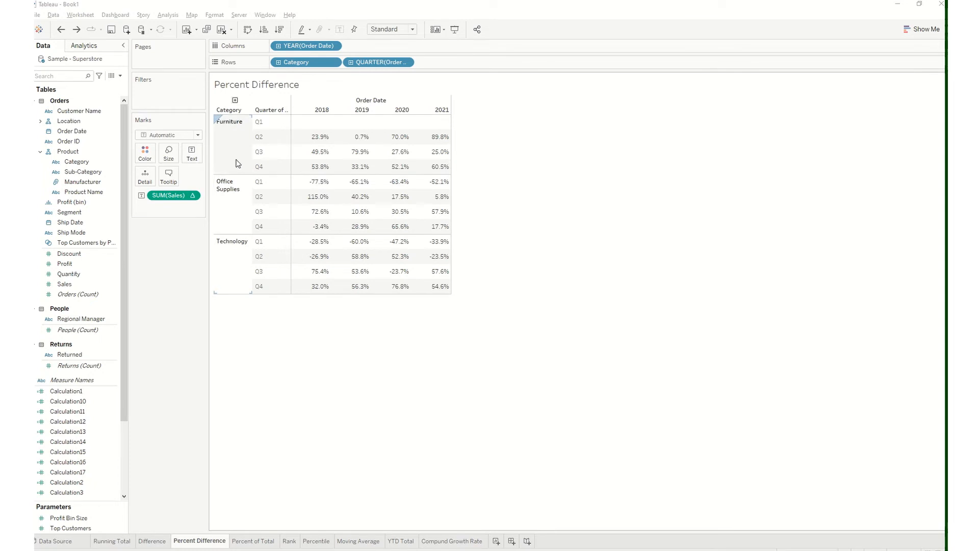
click(232, 190)
ctrl+click(232, 259)
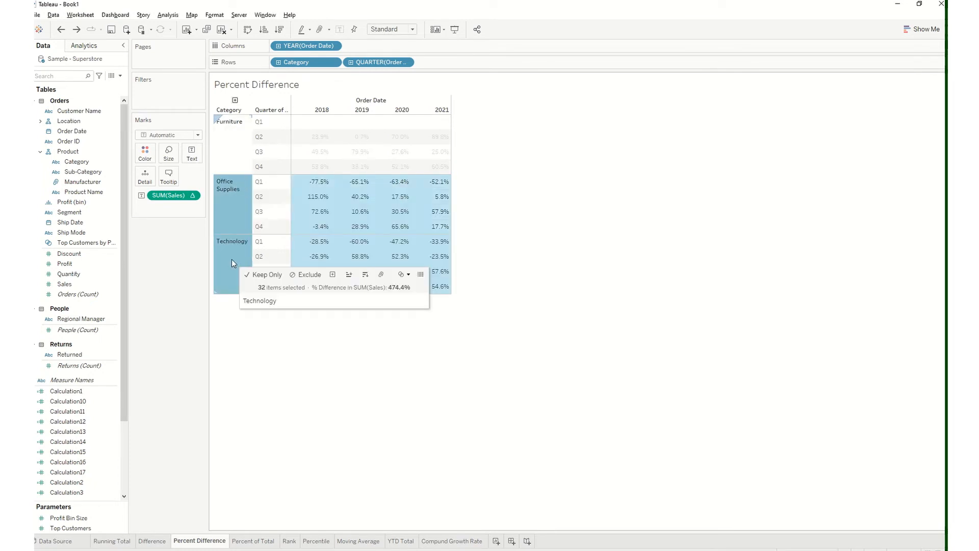
right_click(232, 259)
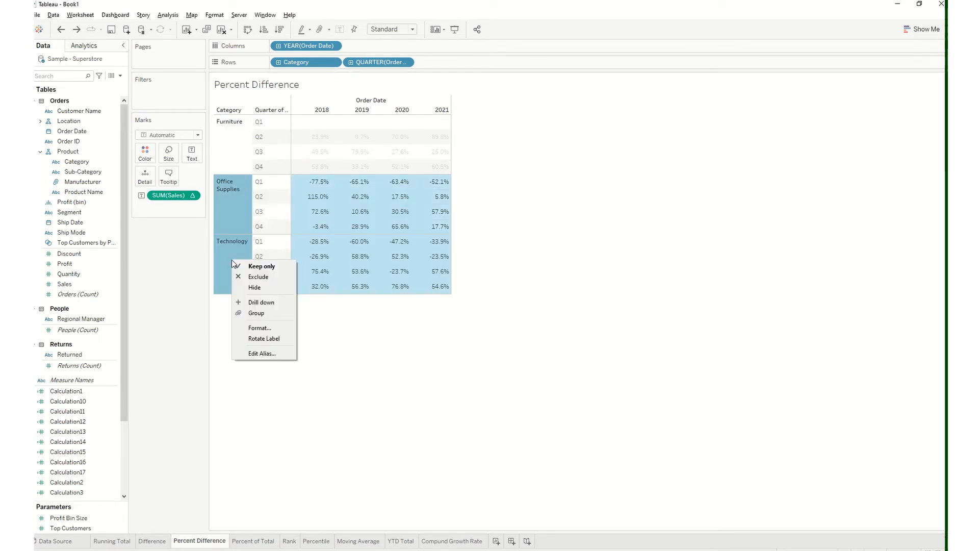
click(261, 278)
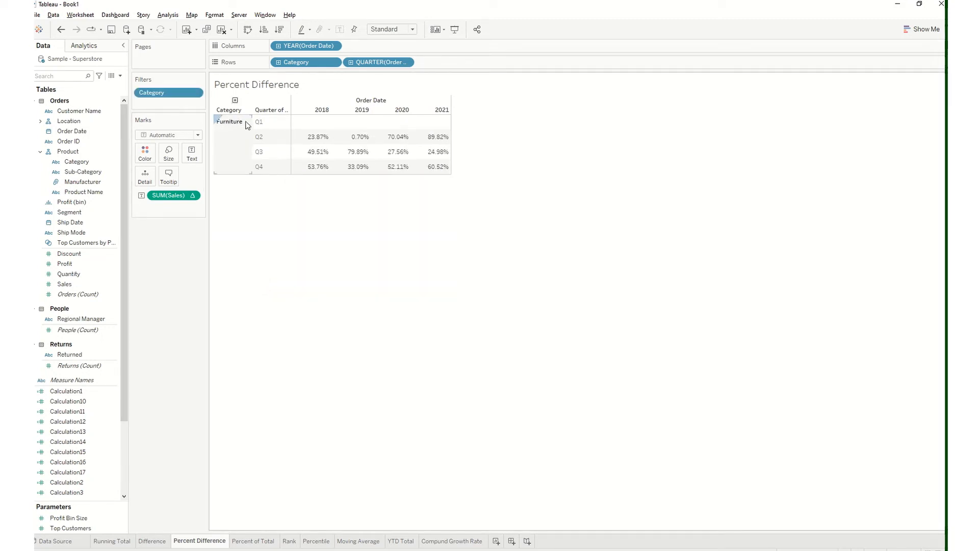
Compute the SUM(Sales) percent difference using Table (down then across) and check the Furniture values quarter by quarter across the years
click(193, 197)
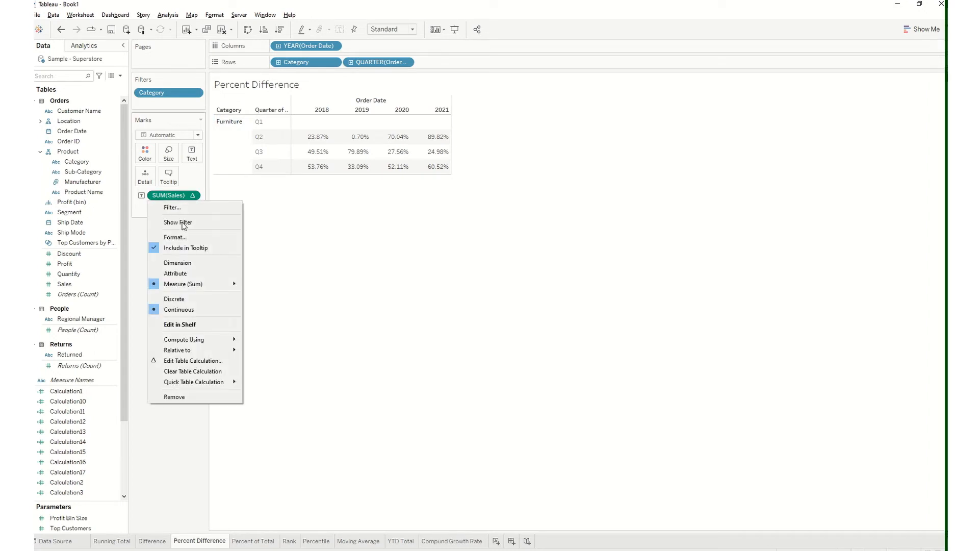
mouse_move(214, 339)
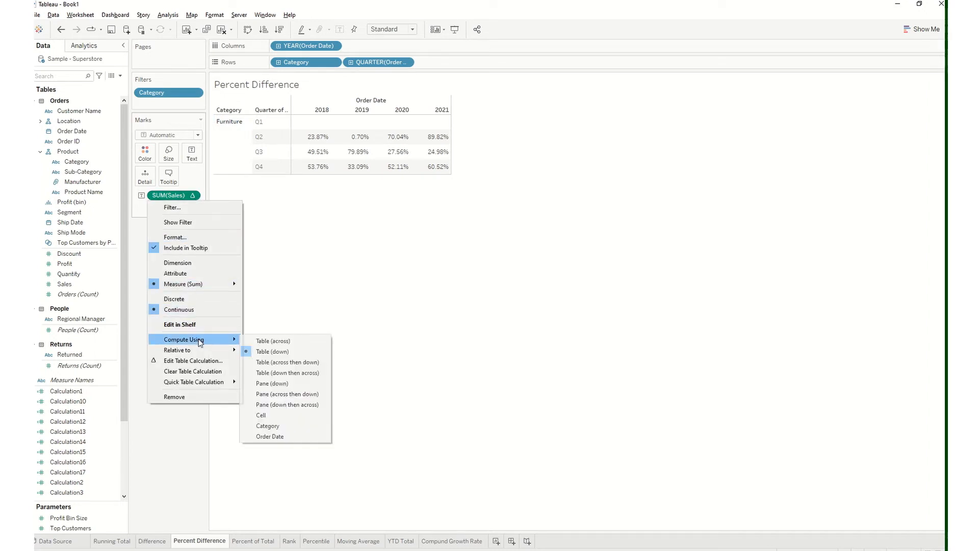
click(284, 373)
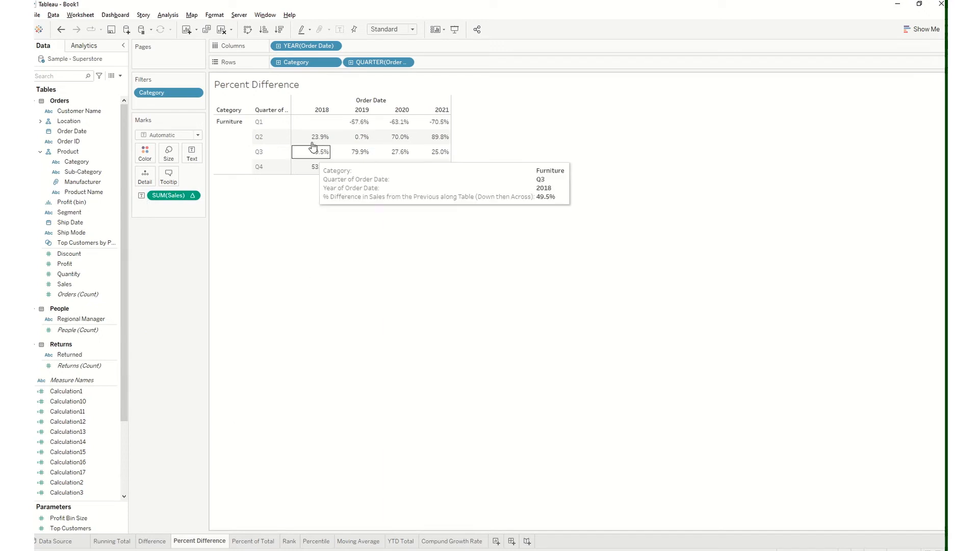
mouse_move(318, 120)
mouse_move(315, 140)
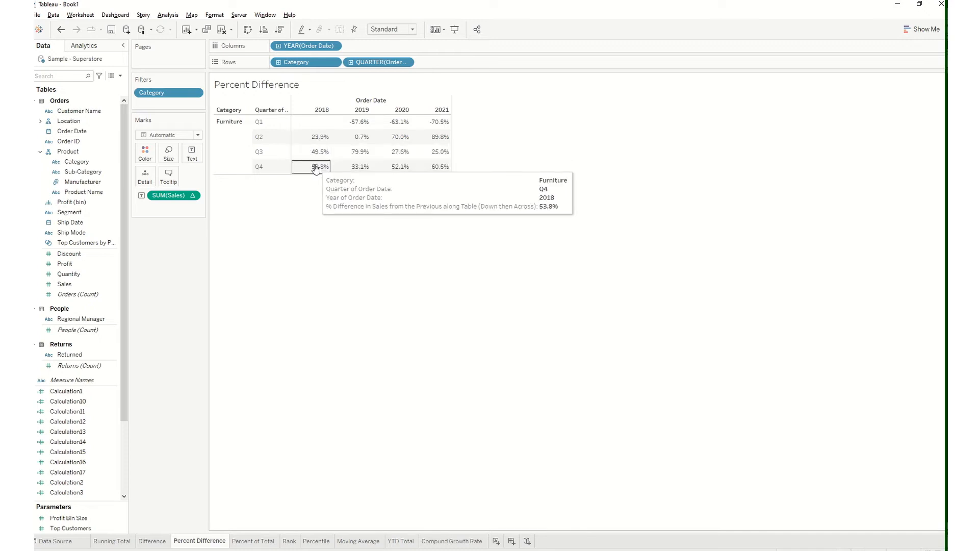
mouse_move(361, 125)
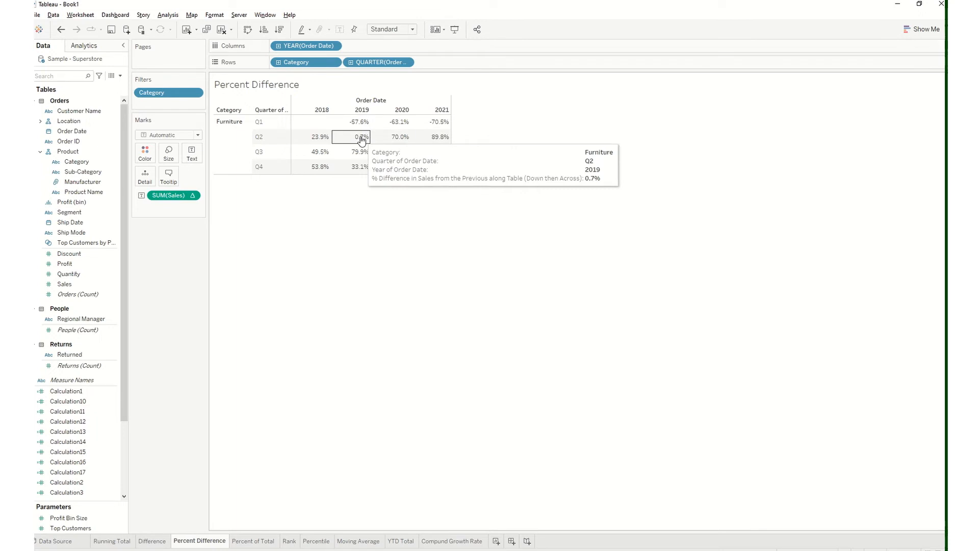
mouse_move(442, 160)
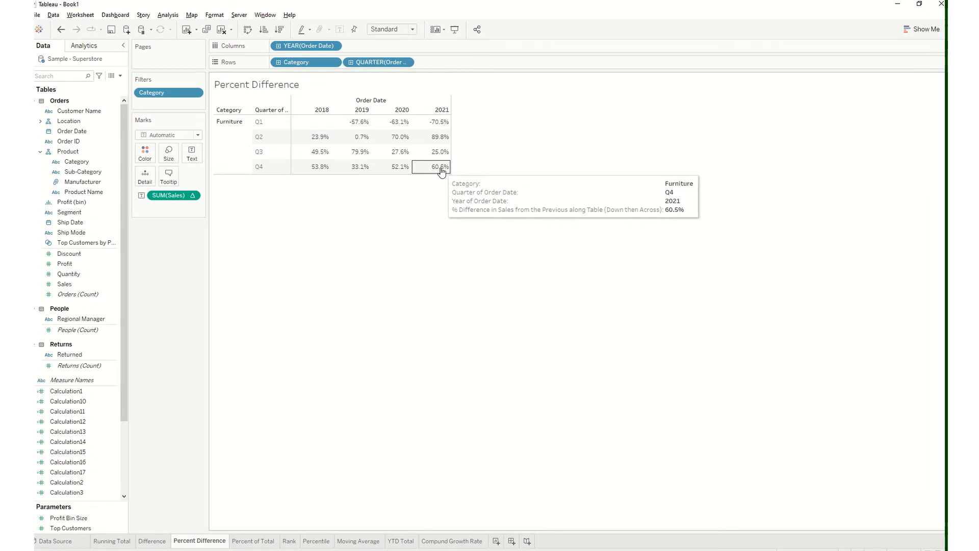
mouse_move(370, 164)
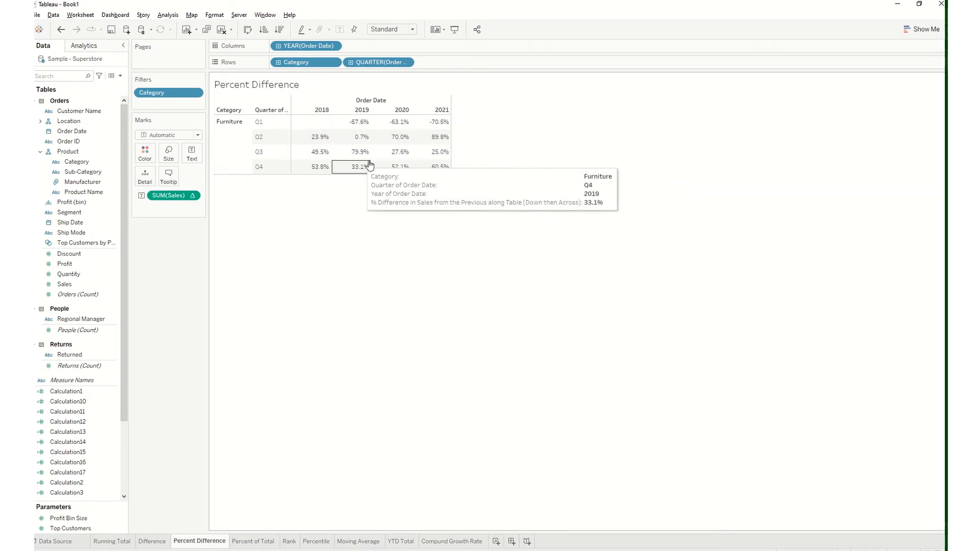
mouse_move(411, 127)
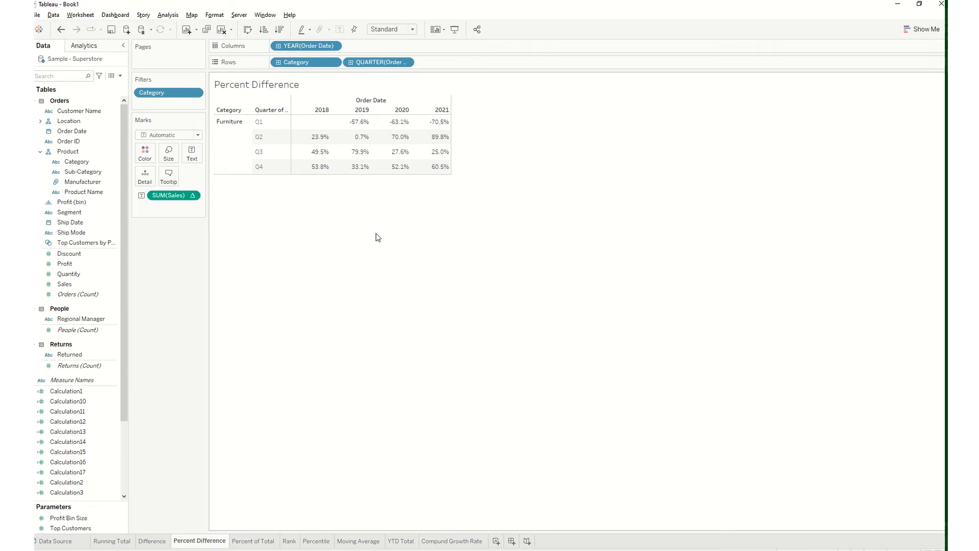
click(193, 197)
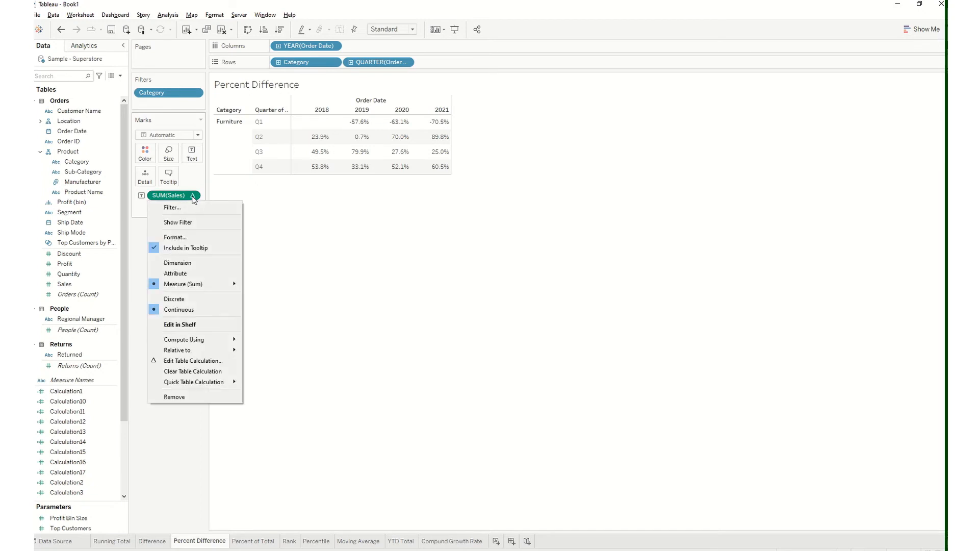
mouse_move(220, 383)
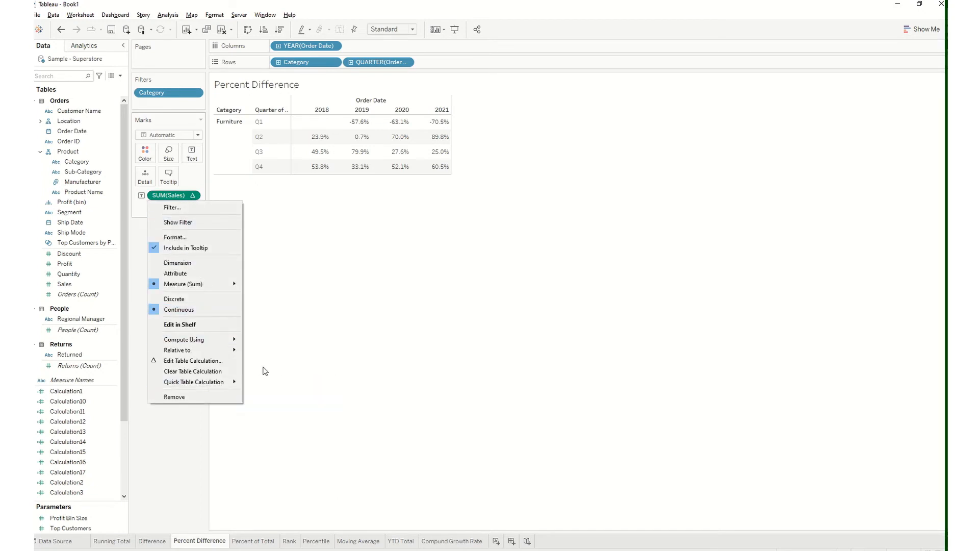
click(342, 330)
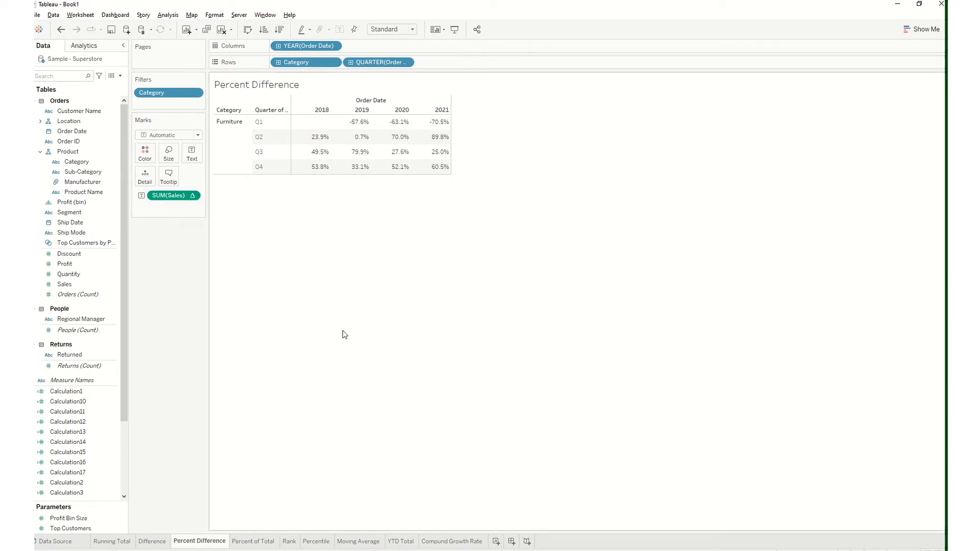
Undo the Table (down then across) change and switch to the Compund Growth Rate worksheet
mouse_move(421, 4)
click(424, 22)
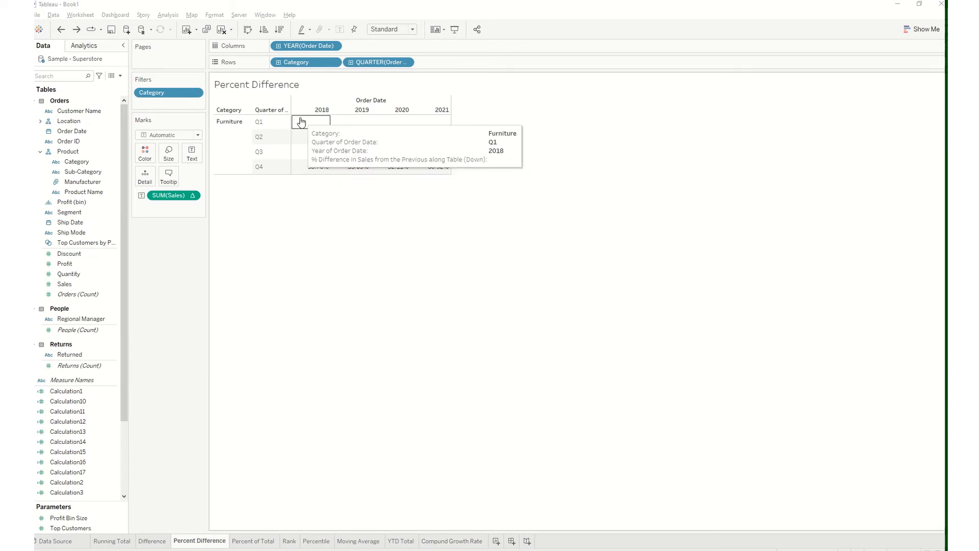
click(451, 541)
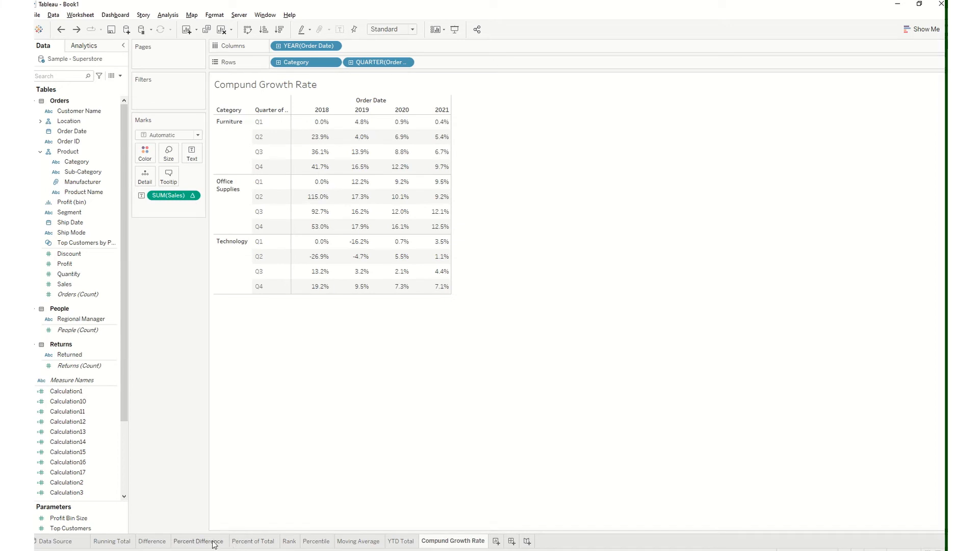
Compare the Furniture values on the Difference worksheet with the rates on the Compund Growth Rate worksheet
click(153, 541)
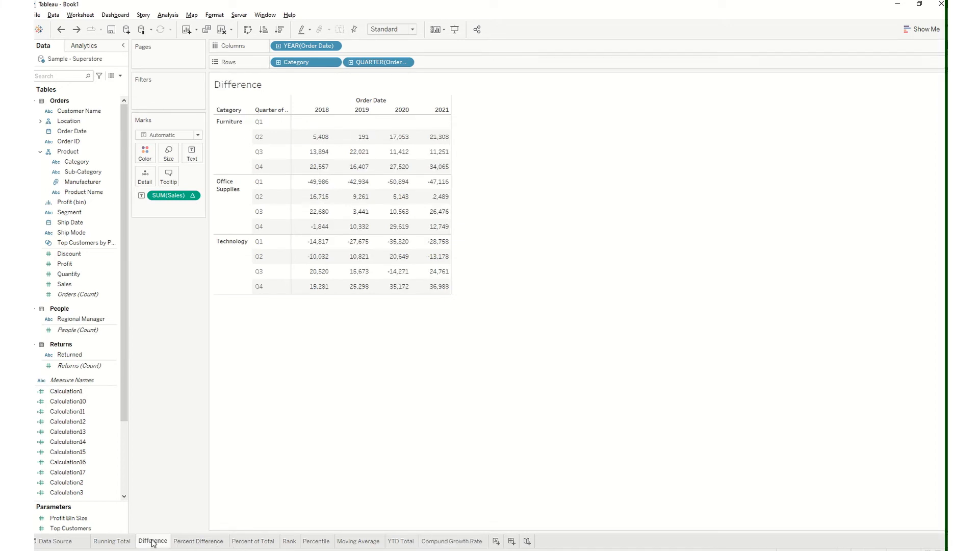
click(462, 542)
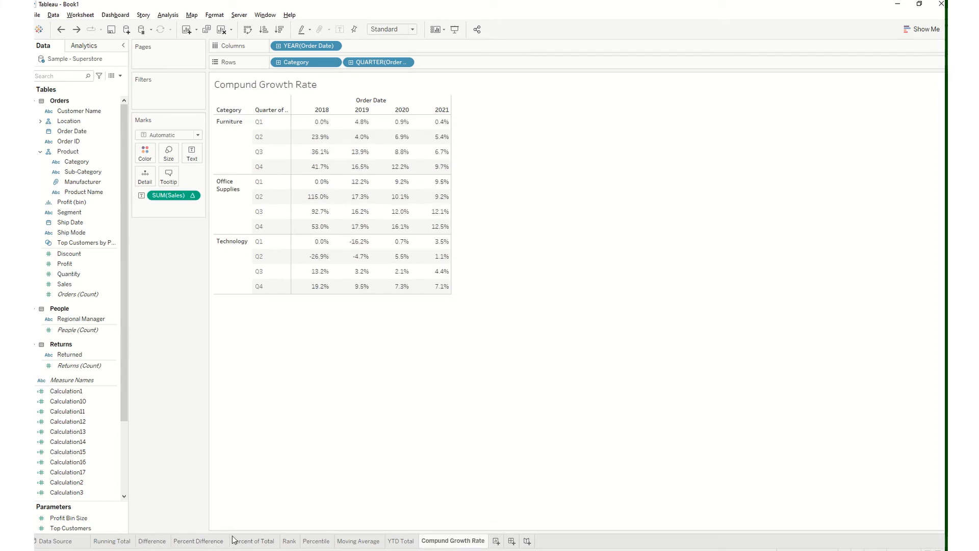
click(153, 542)
click(438, 546)
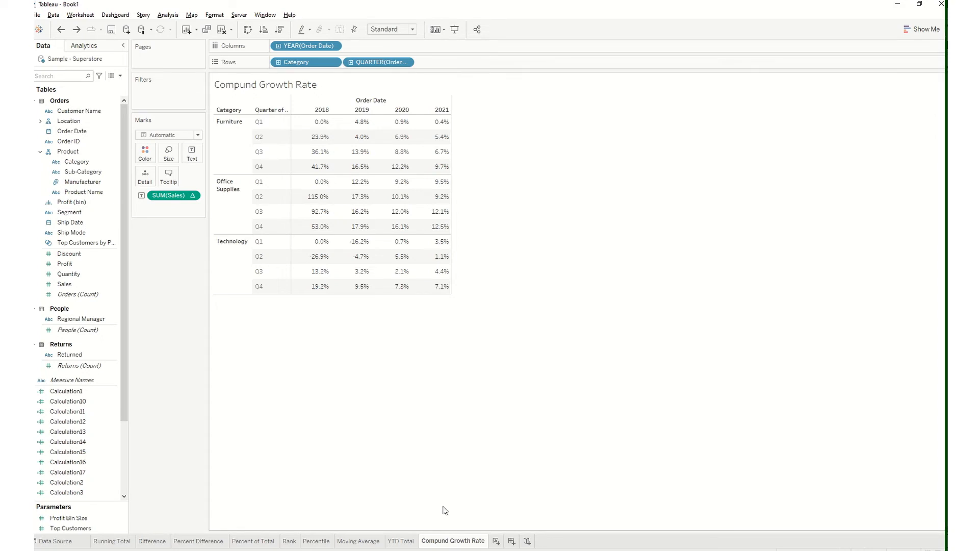
Exclude the Office Supplies and Technology categories from the Compund Growth Rate worksheet
click(239, 193)
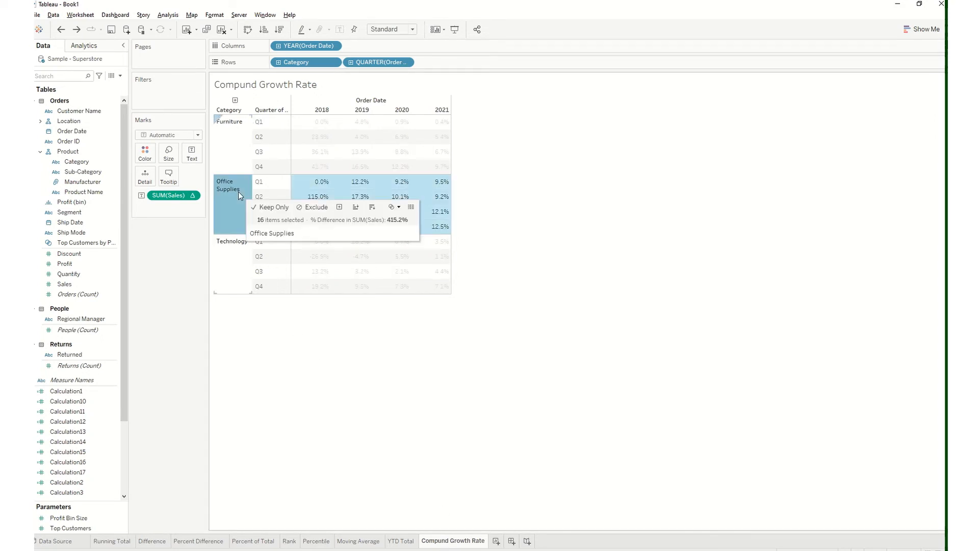
ctrl+click(238, 262)
right_click(238, 262)
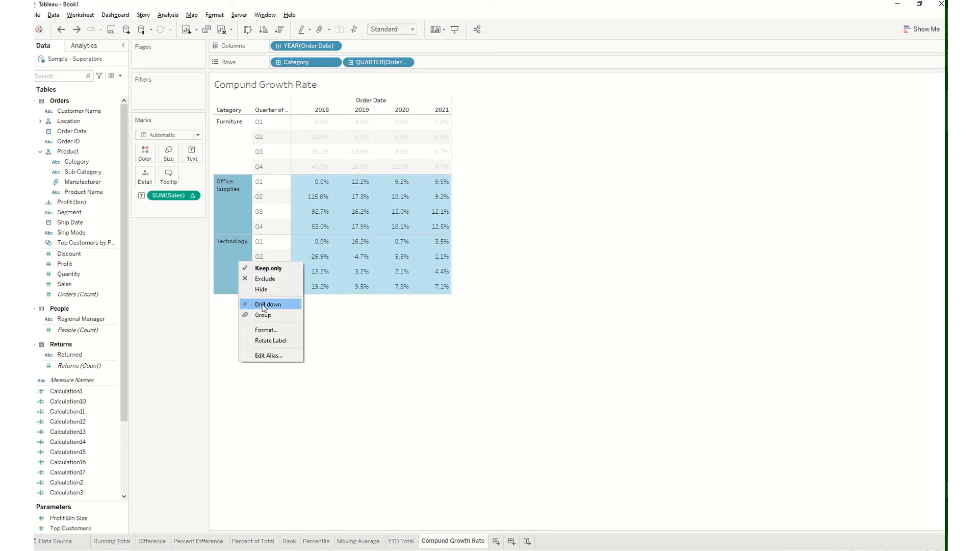
click(263, 279)
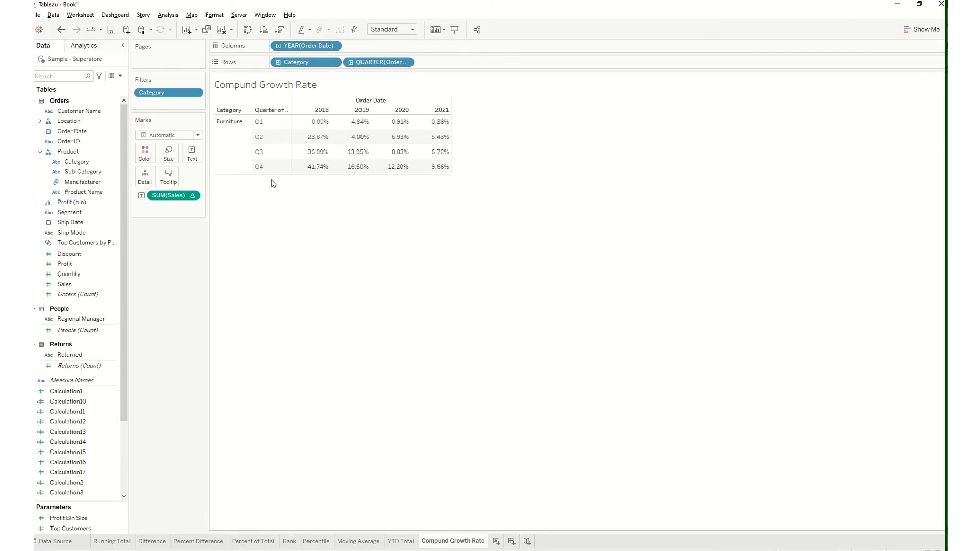
Reapply Compound Growth Rate to SUM(Sales), compute it using Table (down then across) and examine the quarterly Furniture rates
click(192, 197)
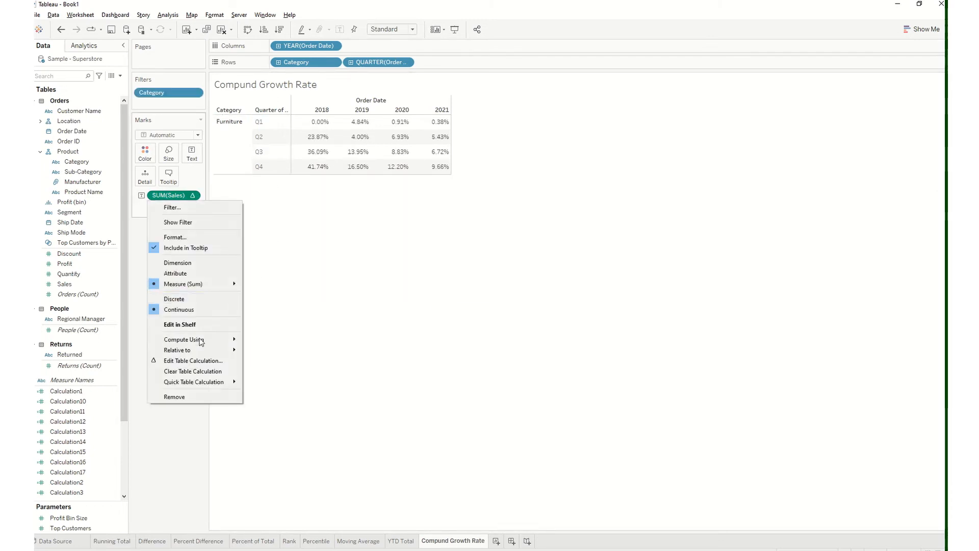
mouse_move(212, 381)
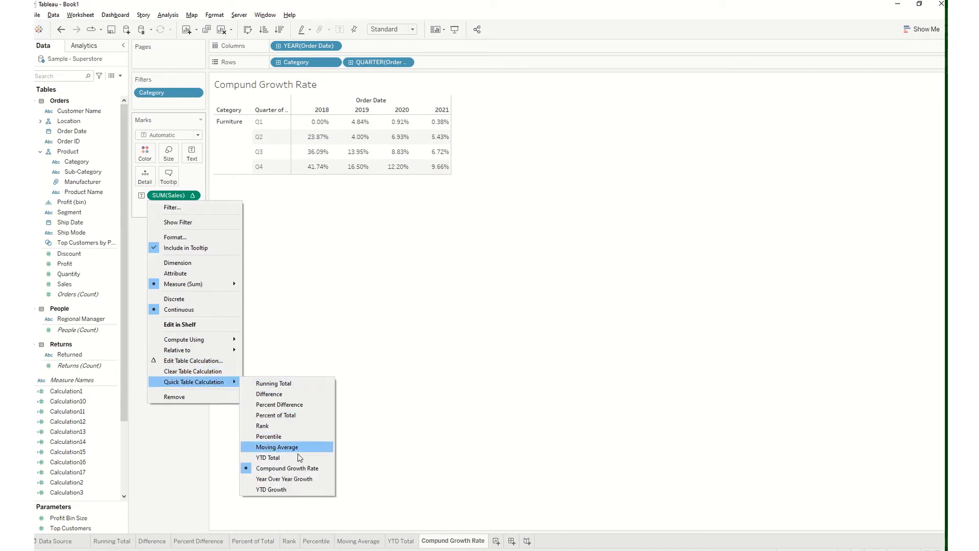
click(283, 467)
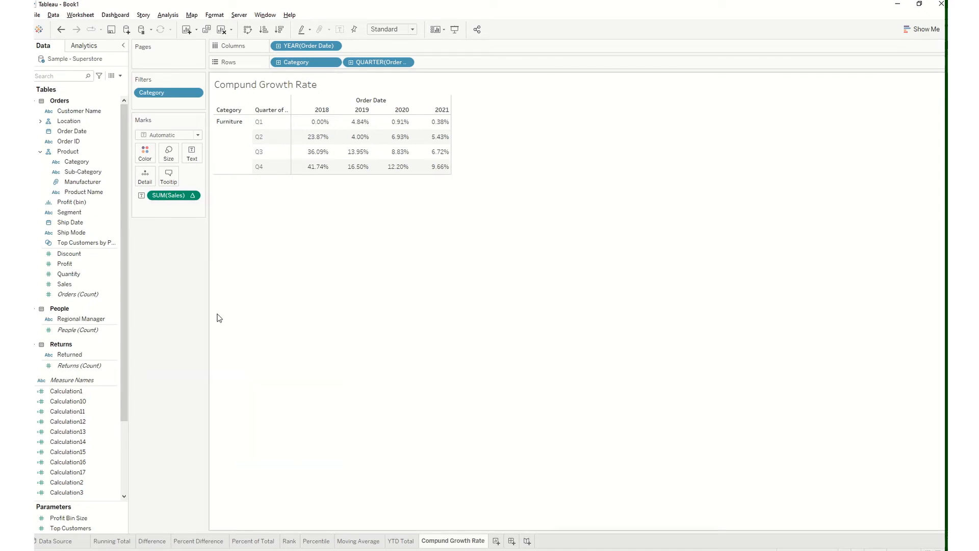
click(194, 197)
mouse_move(234, 341)
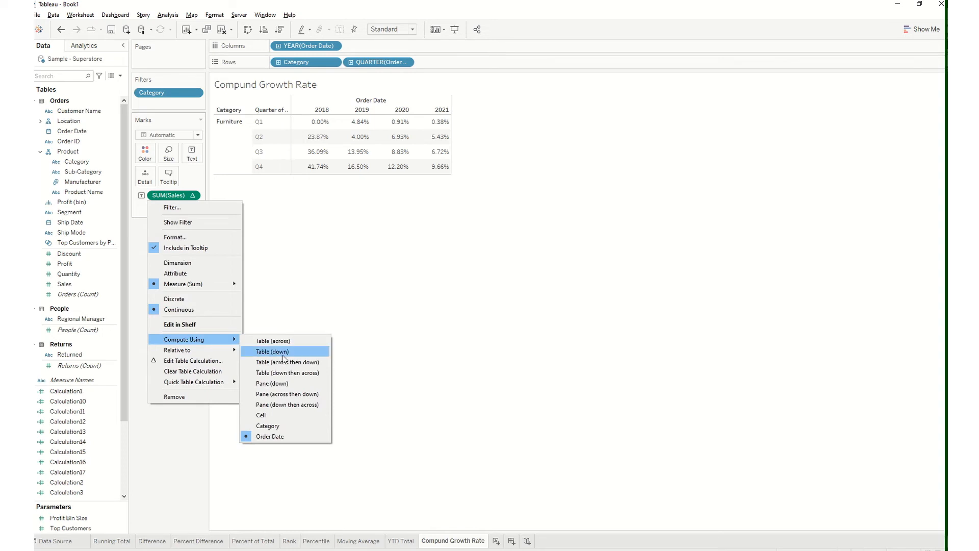
click(299, 373)
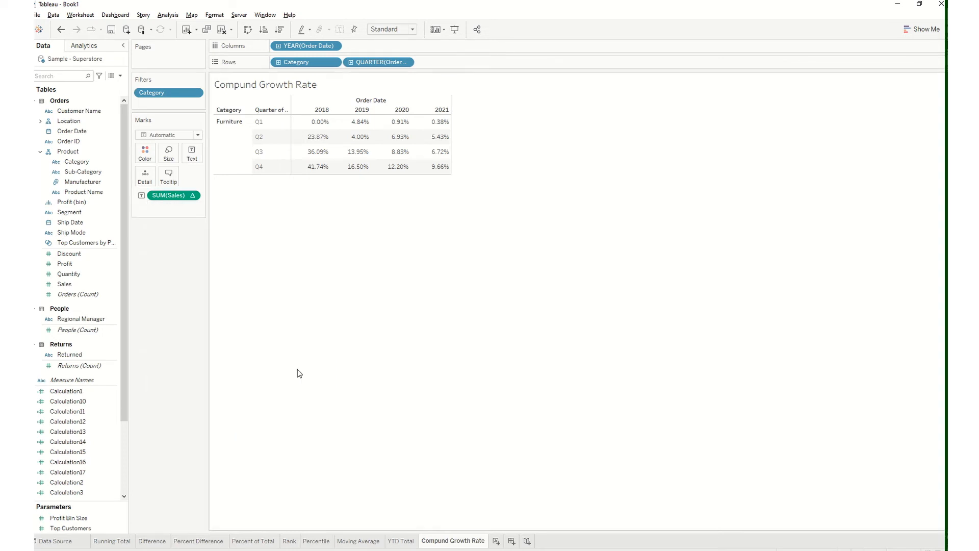
mouse_move(357, 161)
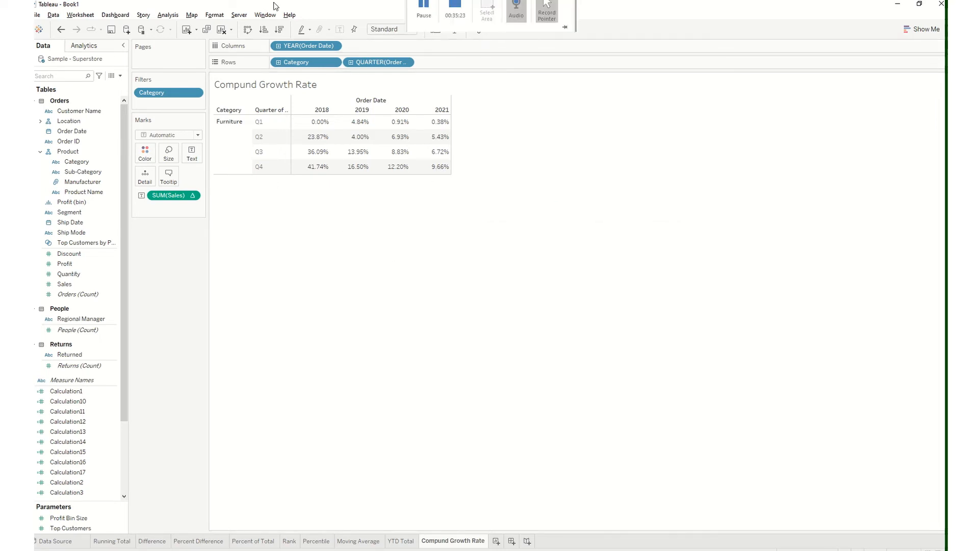
mouse_move(403, 2)
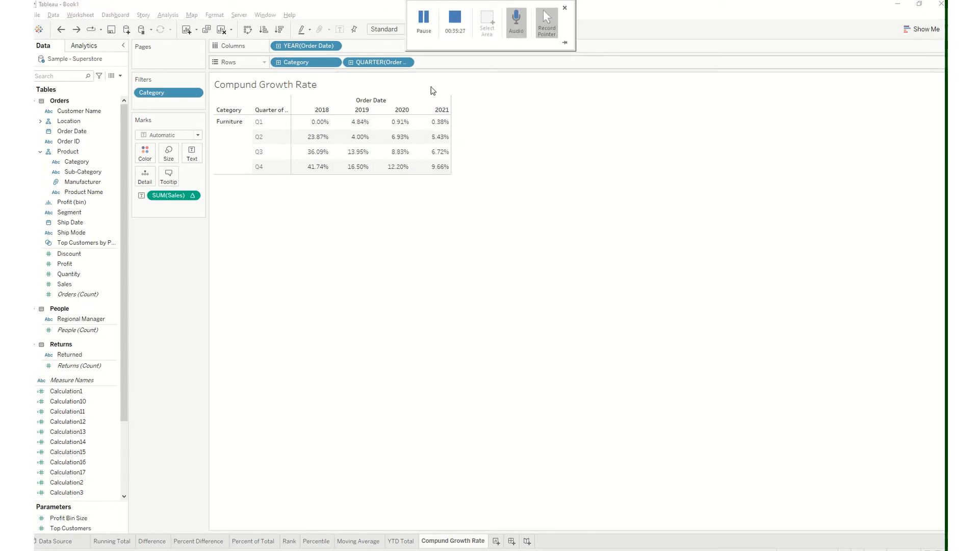
mouse_move(323, 135)
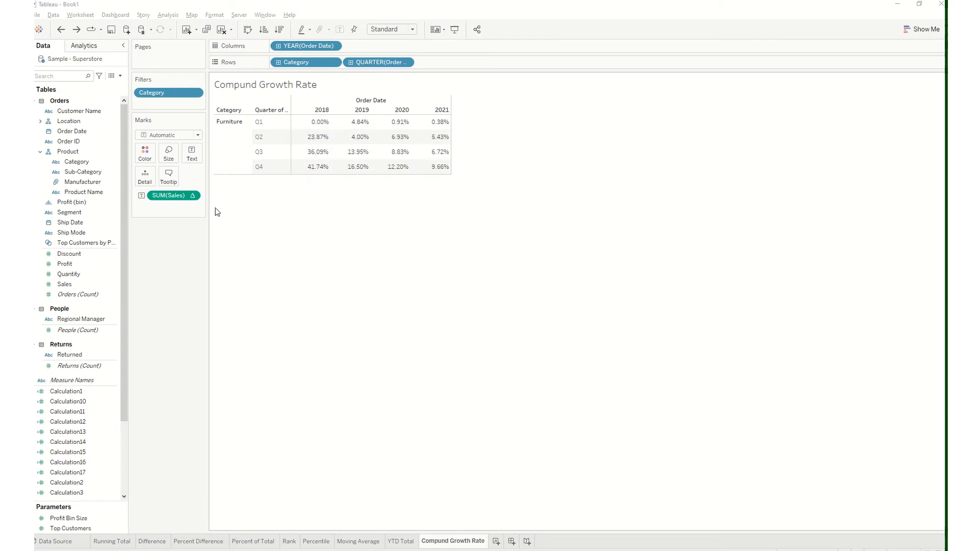
Review the quick table calculations for SUM(Sales), and undo the Compute Using change and category exclusion on the Compund Growth Rate worksheet
click(190, 196)
mouse_move(214, 384)
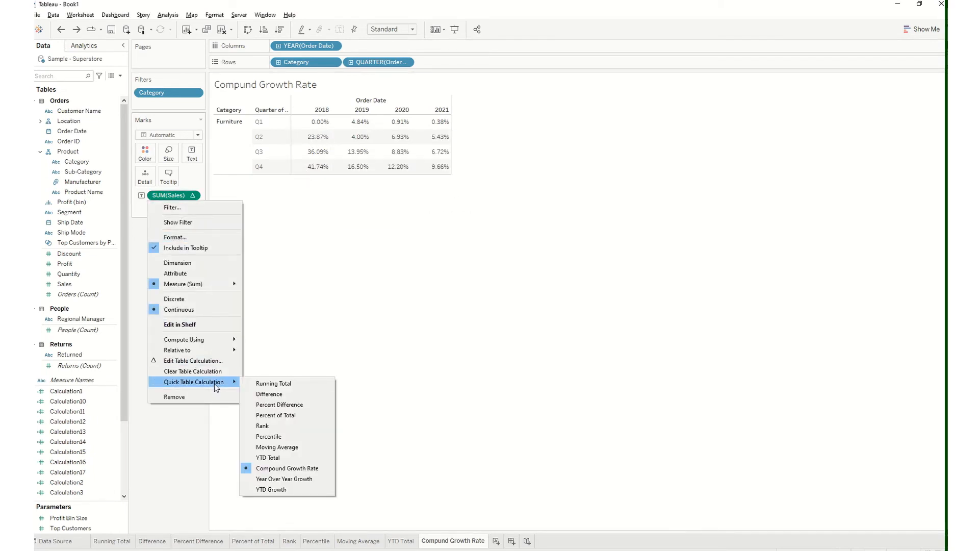
click(325, 321)
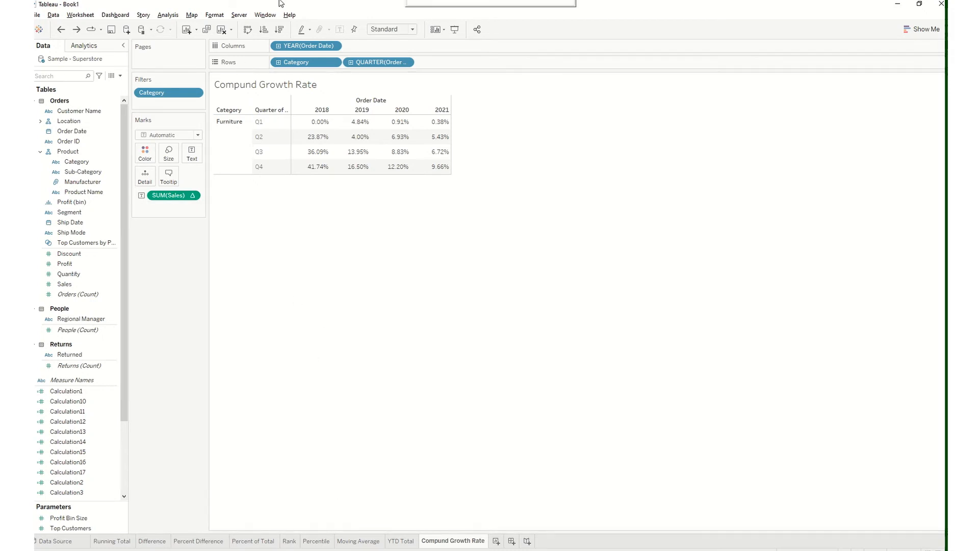
mouse_move(421, 29)
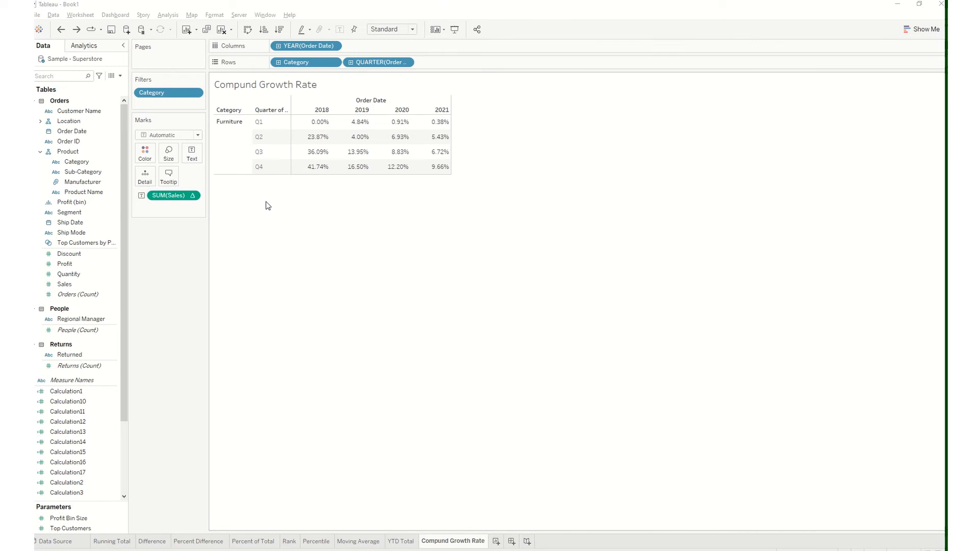
click(61, 29)
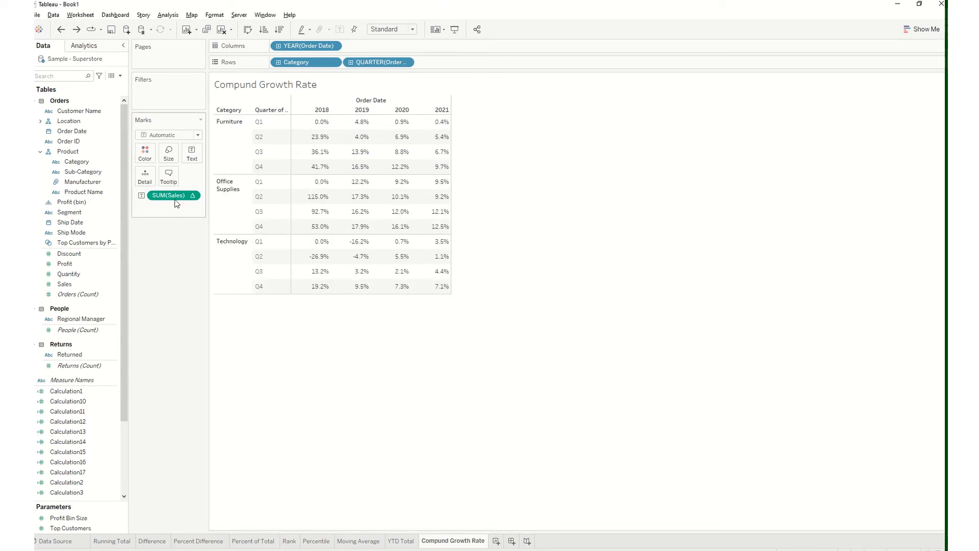
Duplicate the Compund Growth Rate worksheet and name the copy YoY Growth
right_click(444, 542)
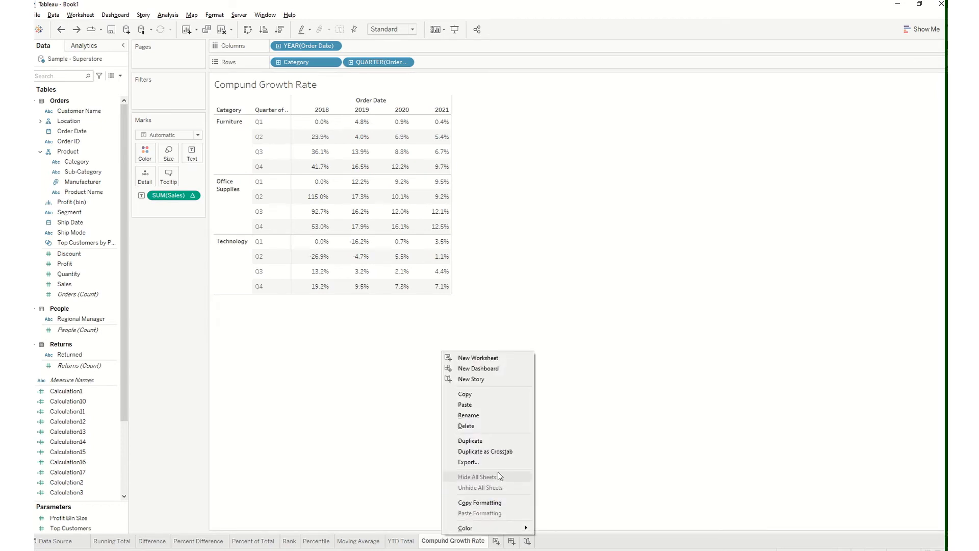
click(491, 442)
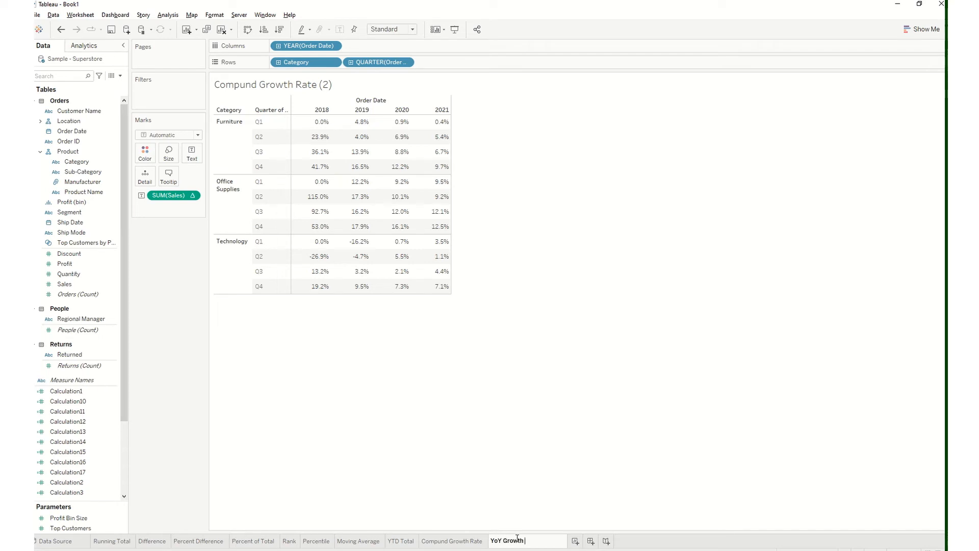
key(Return)
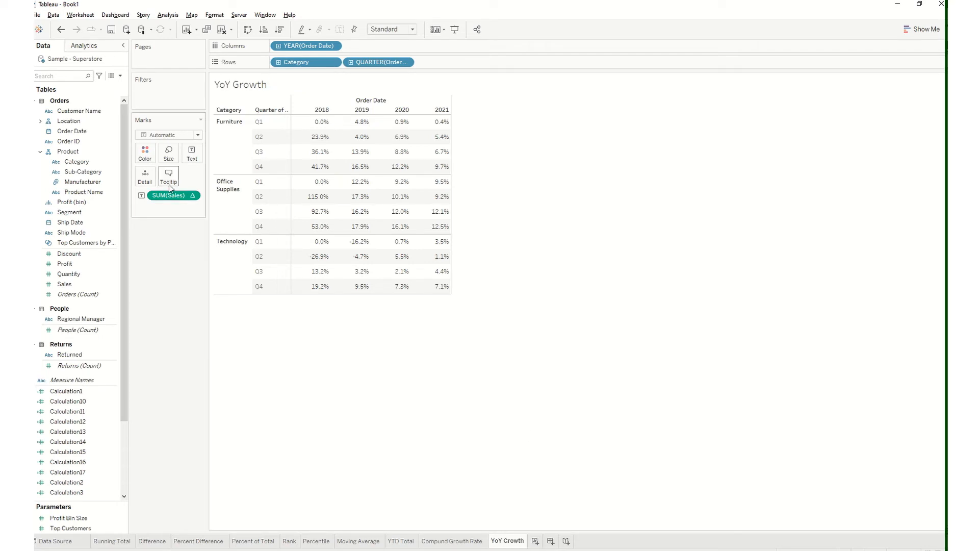
Replace the SUM(Sales) text mark with a fresh Sales field and apply the Year Over Year Growth quick table calculation
drag(178, 197, 84, 365)
drag(64, 283, 193, 156)
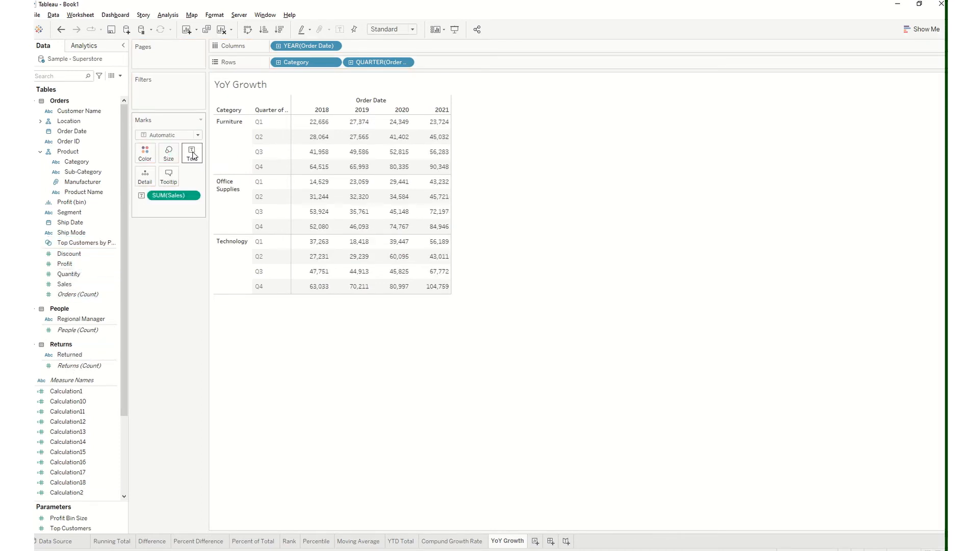
click(193, 197)
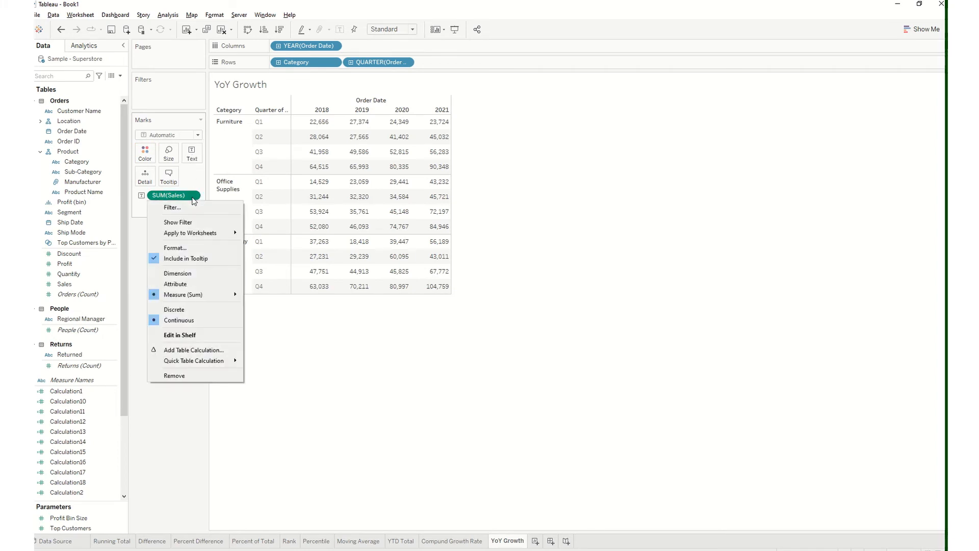
mouse_move(198, 359)
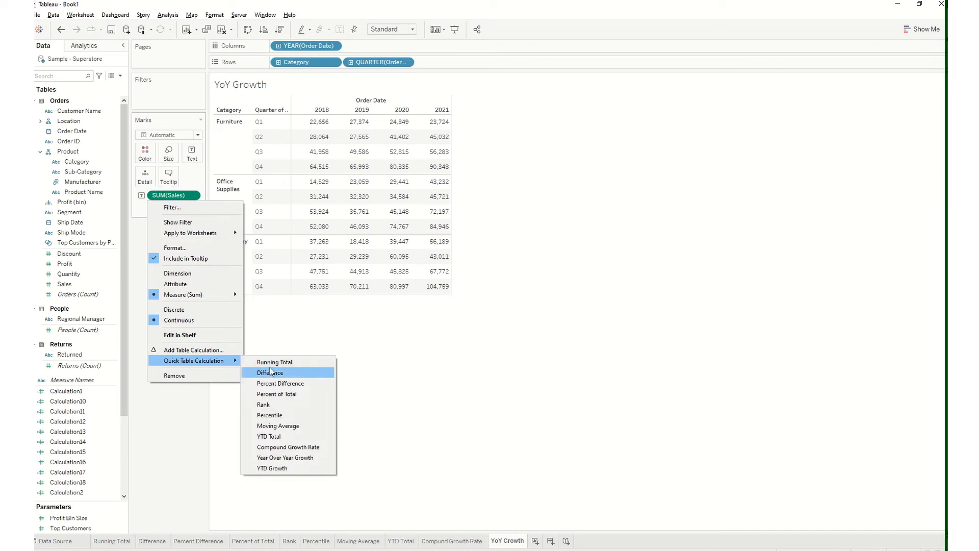
click(308, 459)
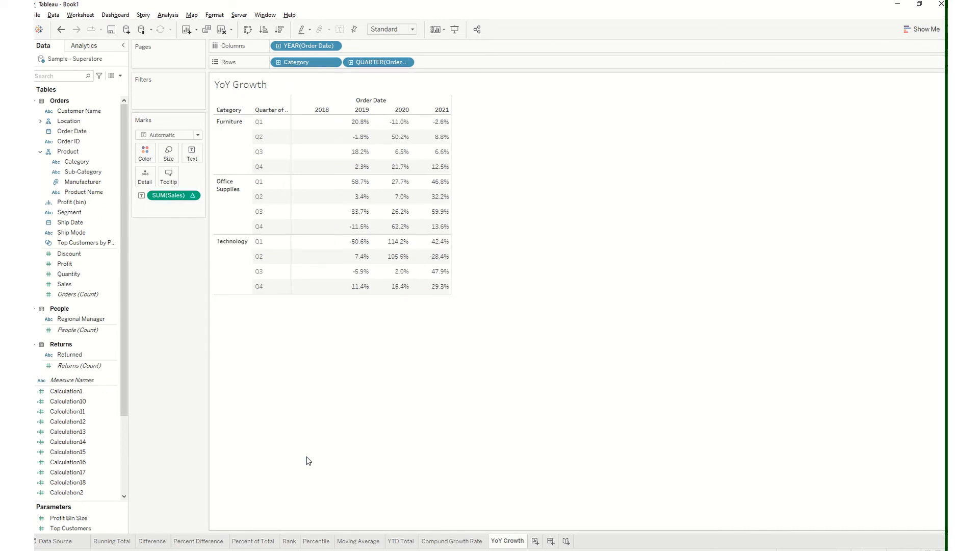
Check which quick table calculation SUM(Sales) uses on the YoY Growth worksheet and examine the Furniture growth values
mouse_move(353, 124)
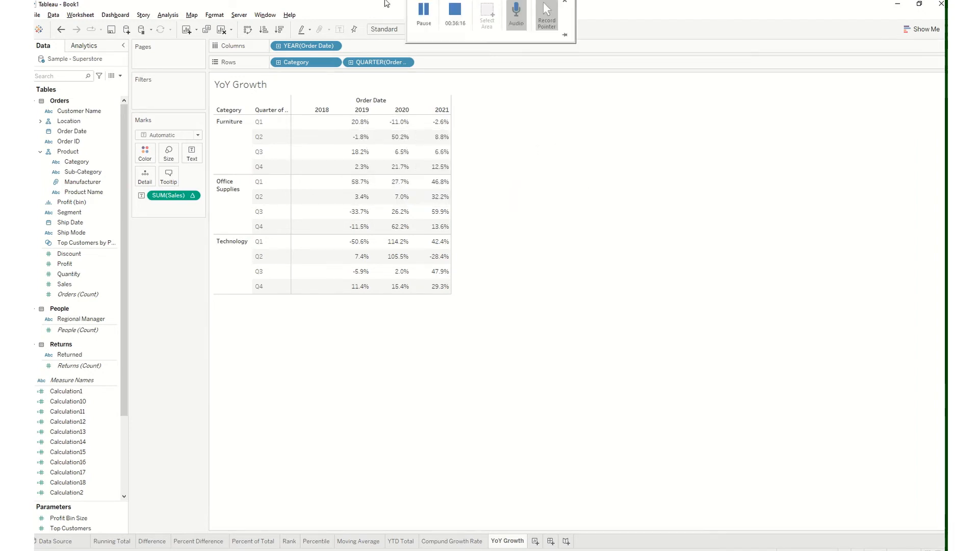
click(427, 35)
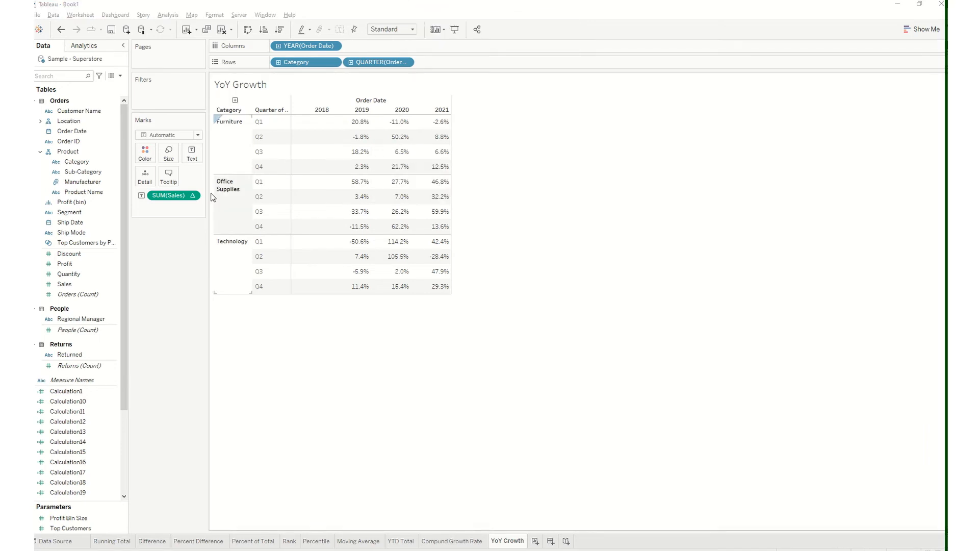
click(194, 196)
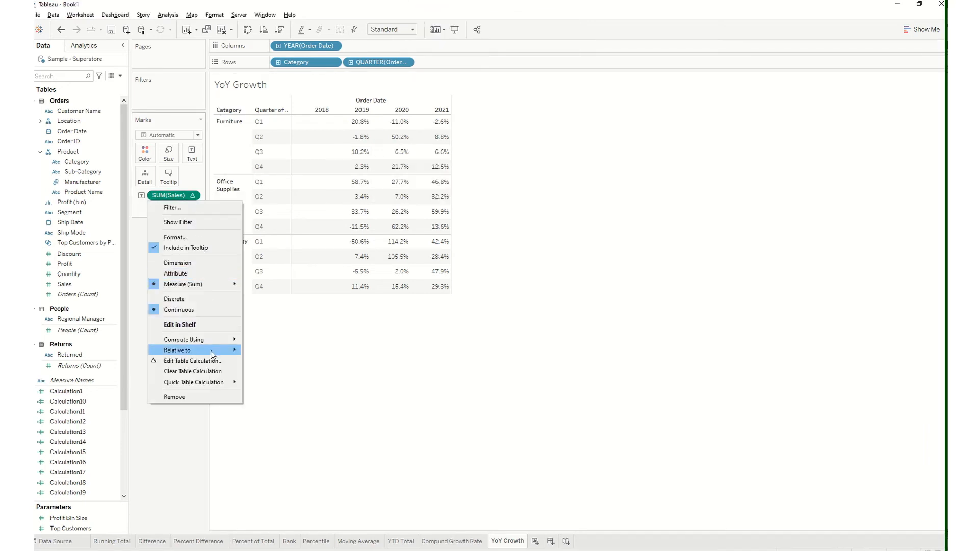
mouse_move(223, 388)
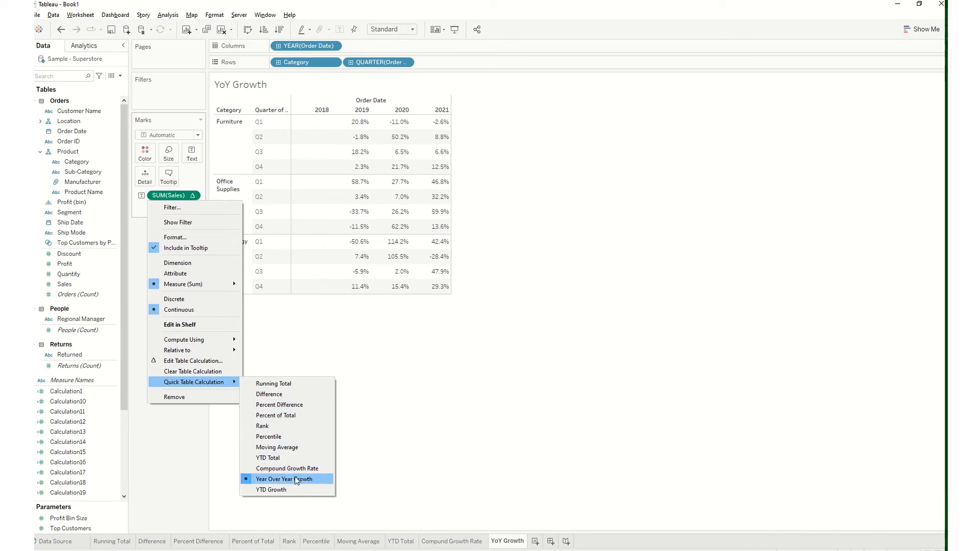
click(377, 476)
mouse_move(341, 128)
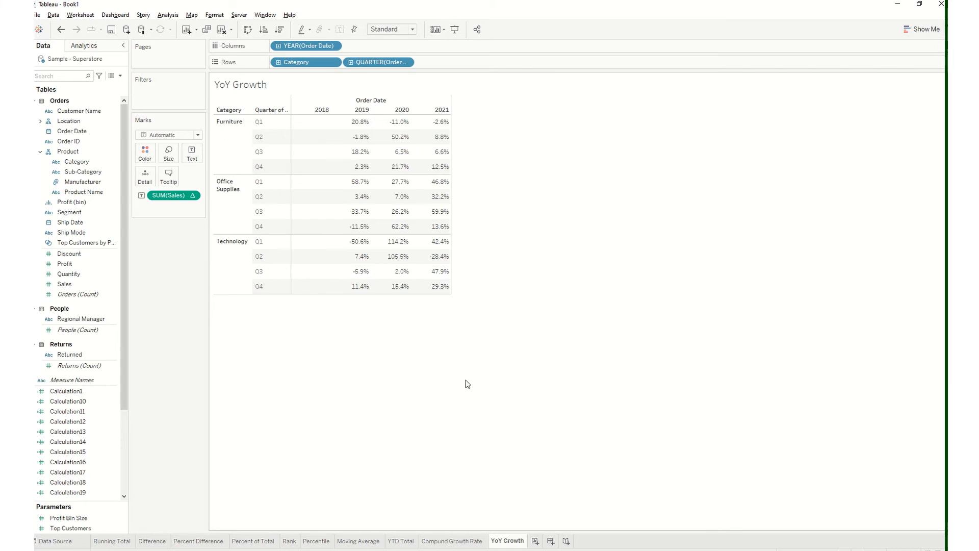
Reselect Percent Difference and Table (across) for SUM(Sales) on the Percent Difference worksheet, and return to YoY Growth to compare the values
click(198, 541)
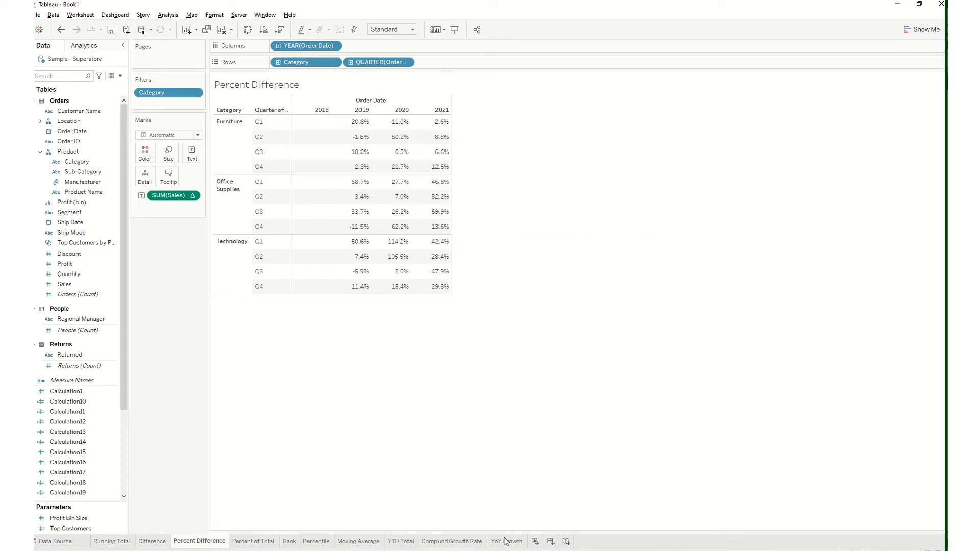
click(192, 197)
mouse_move(222, 383)
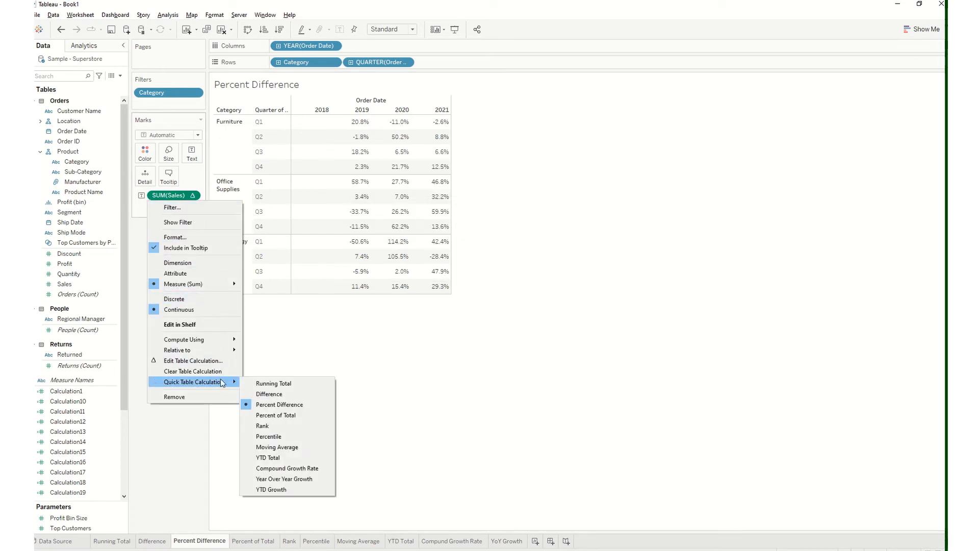
click(268, 404)
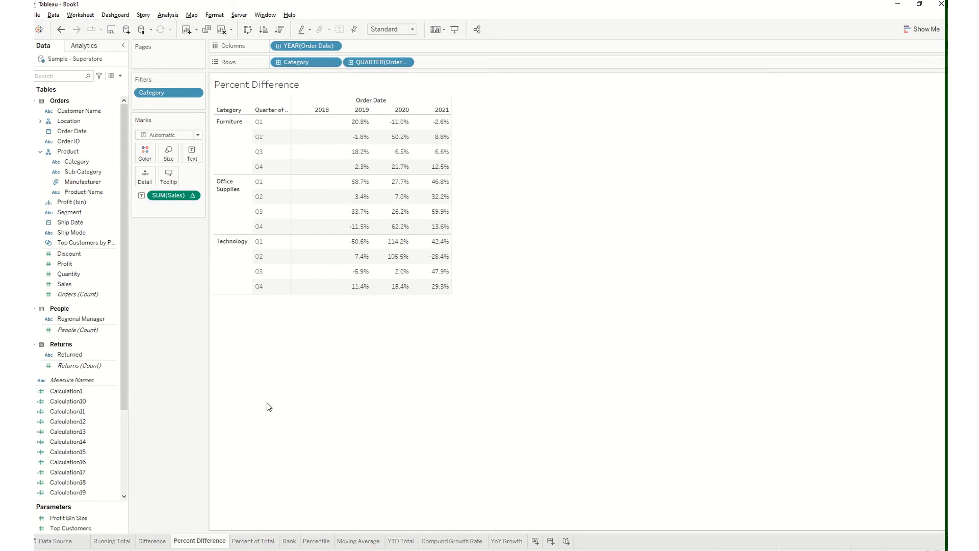
click(193, 197)
mouse_move(220, 339)
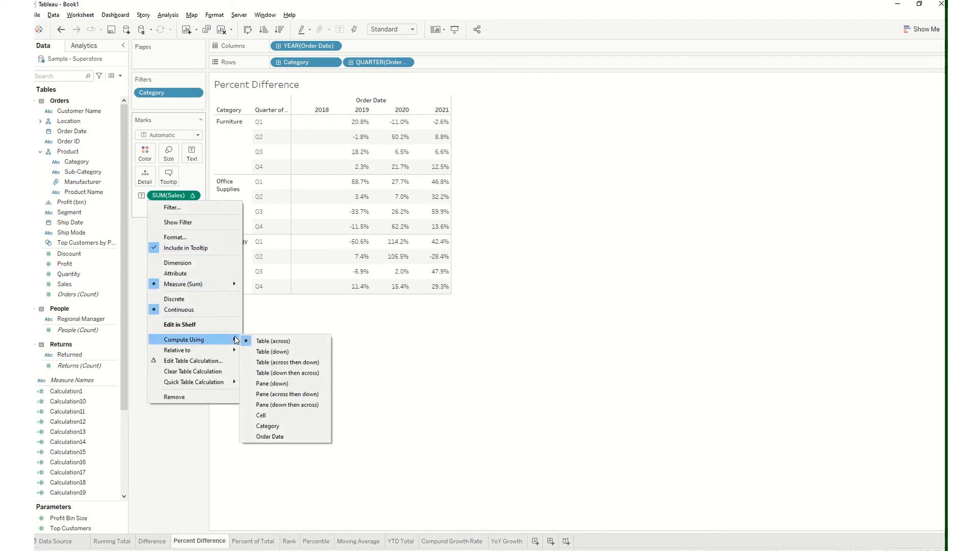
click(265, 342)
click(501, 541)
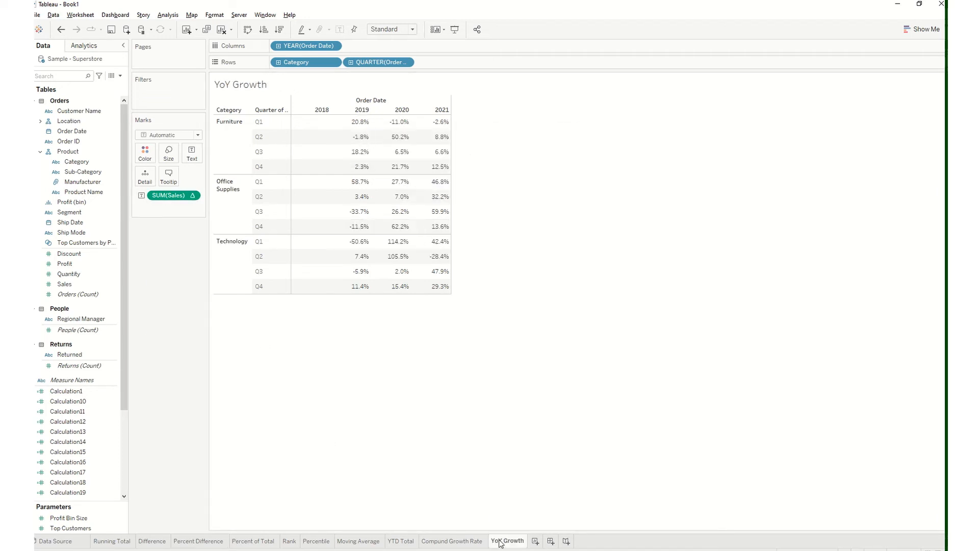
Set SUM(Sales) on the YoY Growth worksheet to compute using Table (across)
click(193, 196)
mouse_move(222, 384)
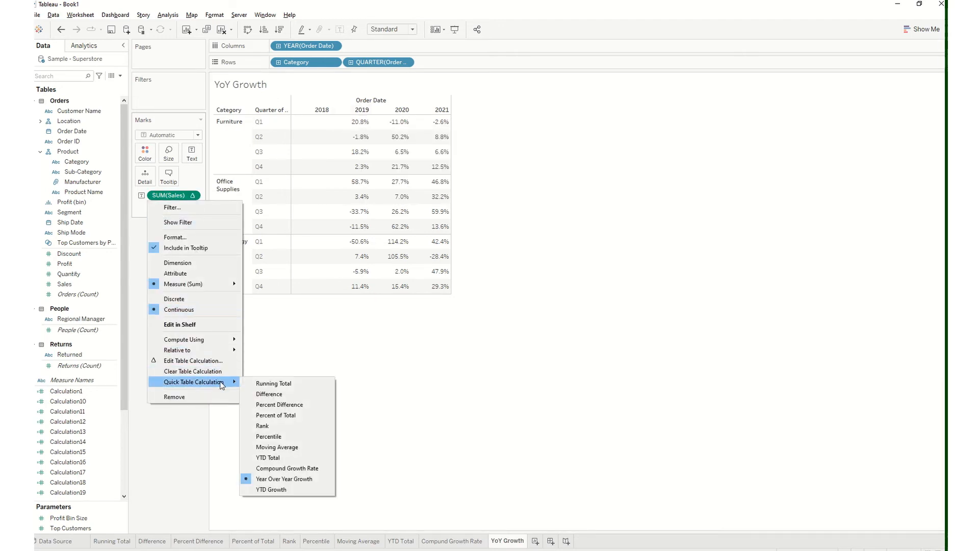
mouse_move(225, 339)
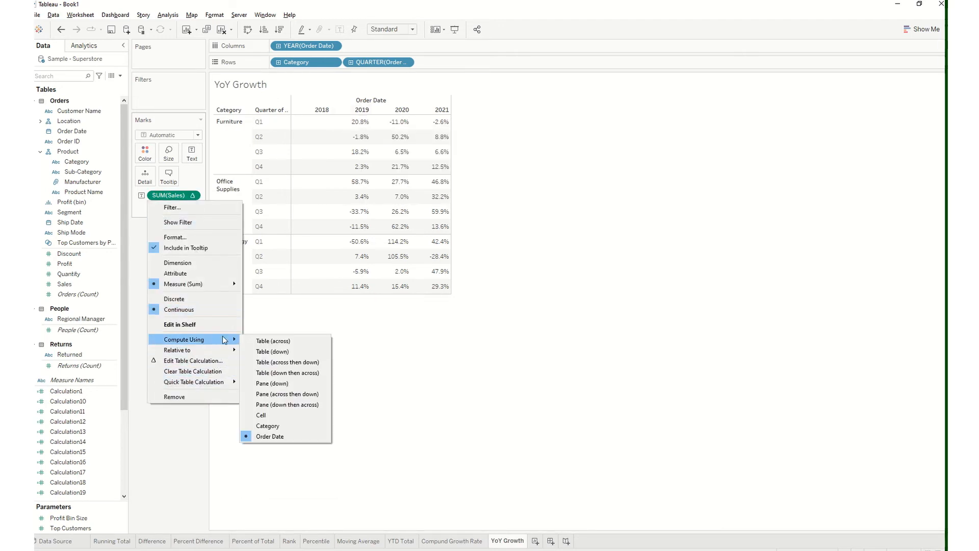
click(260, 342)
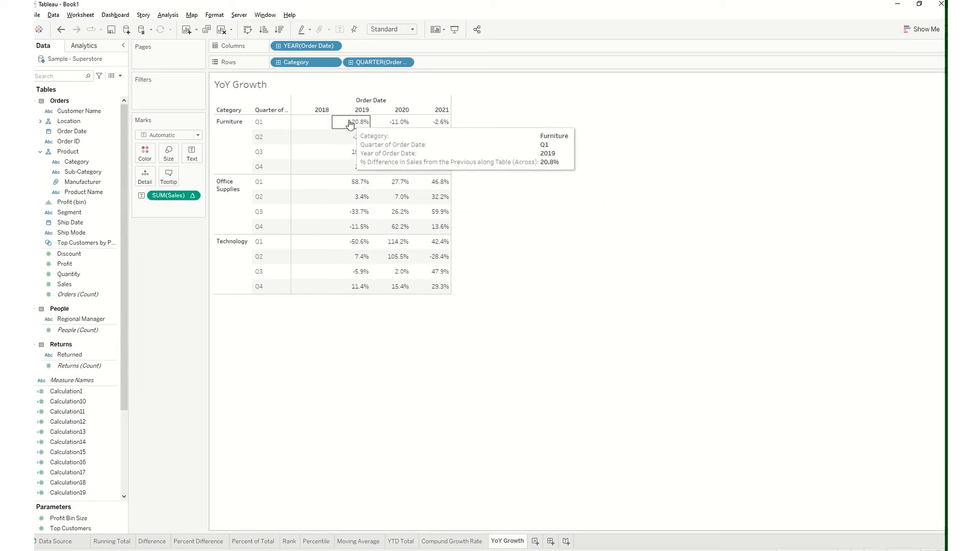
Compare the growth values on the Percent Difference and YoY Growth worksheets, ending on YoY Growth
click(193, 542)
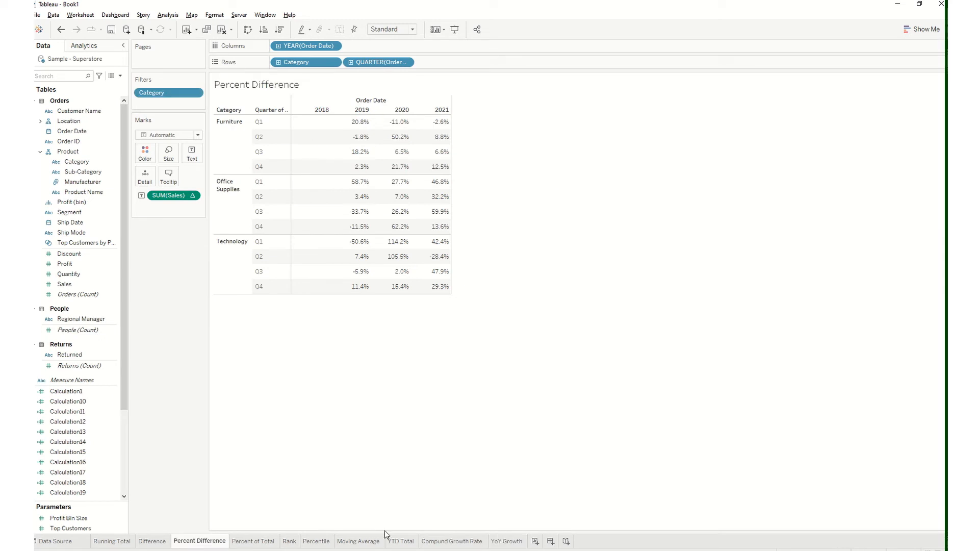
click(507, 541)
mouse_move(306, 132)
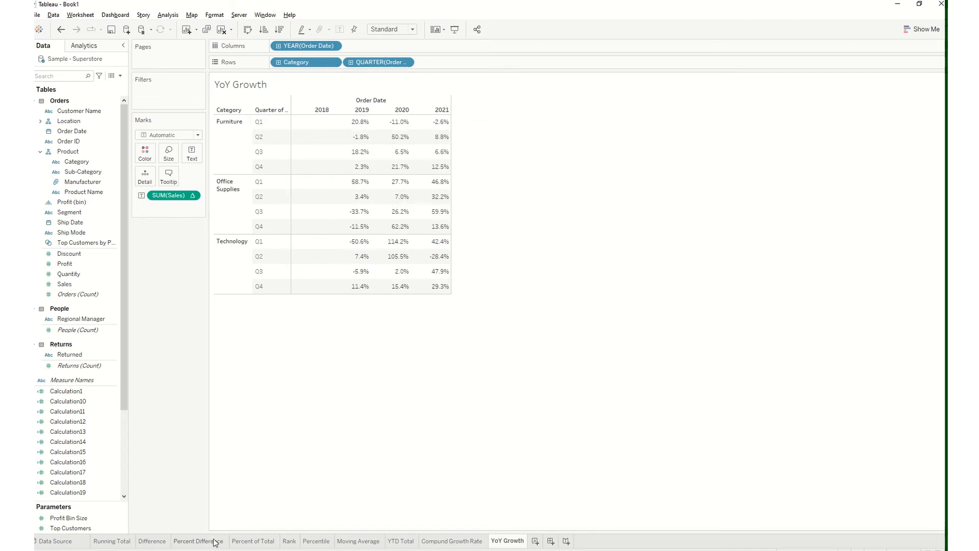
click(198, 541)
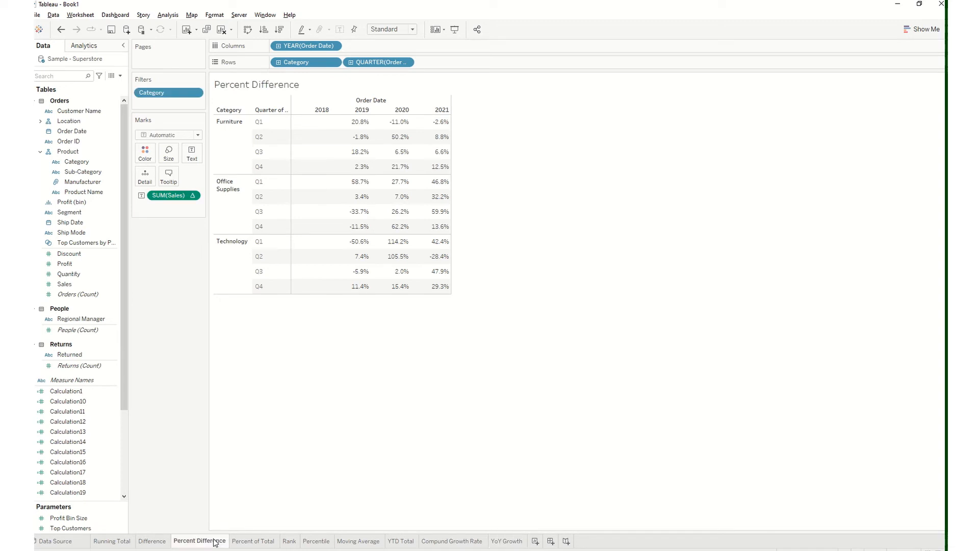
click(506, 541)
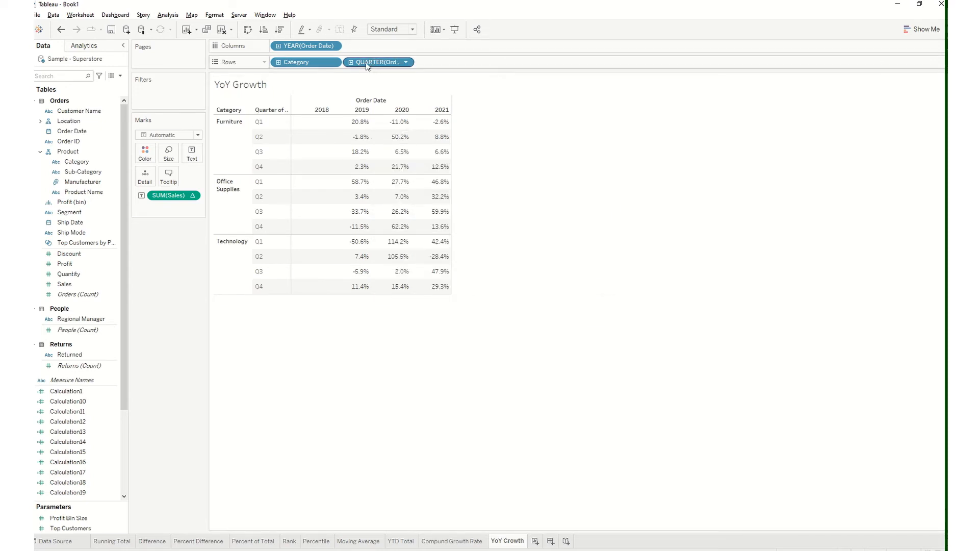
Move QUARTER(Order Date) from Rows to Columns on YoY Growth and apply Year Over Year Growth to SUM(Sales)
mouse_move(366, 63)
mouse_down()
mouse_move(377, 66)
mouse_move(378, 51)
mouse_up()
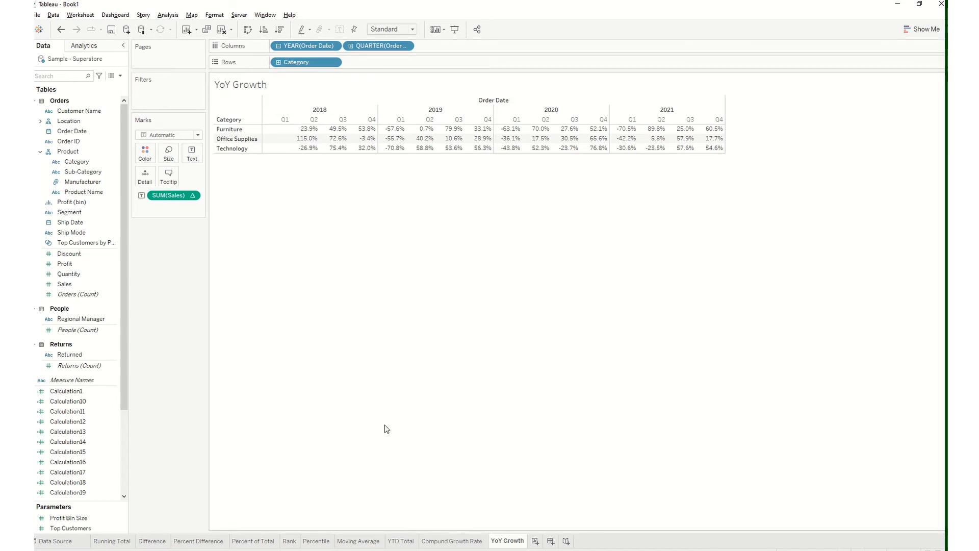
click(193, 198)
mouse_move(219, 383)
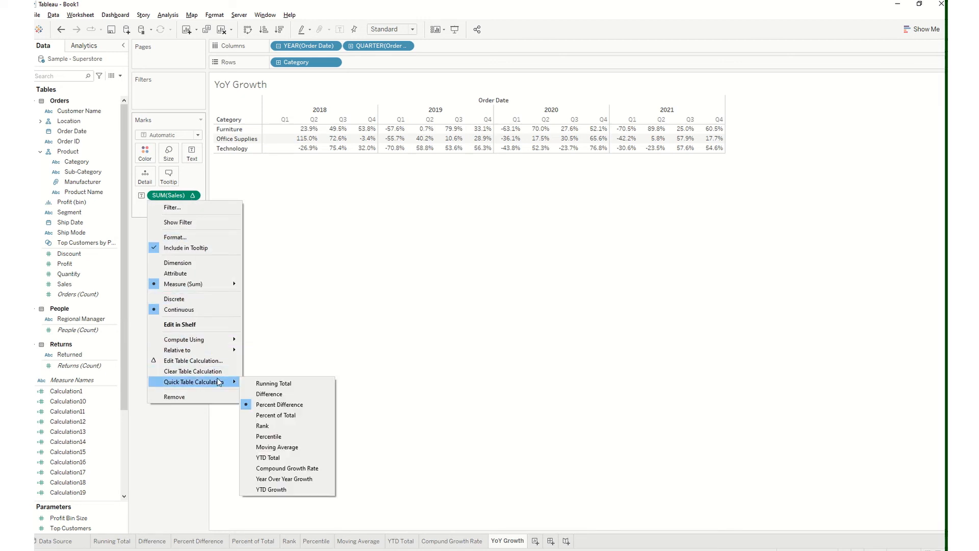
click(295, 479)
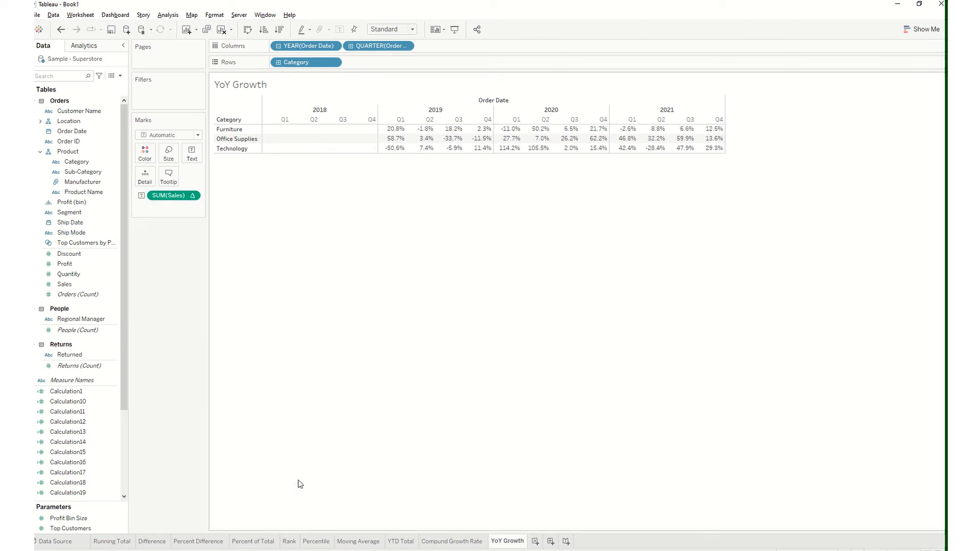
Try to compute the Year Over Year Growth of SUM(Sales) using Table (across) in the quarterly column layout
click(193, 198)
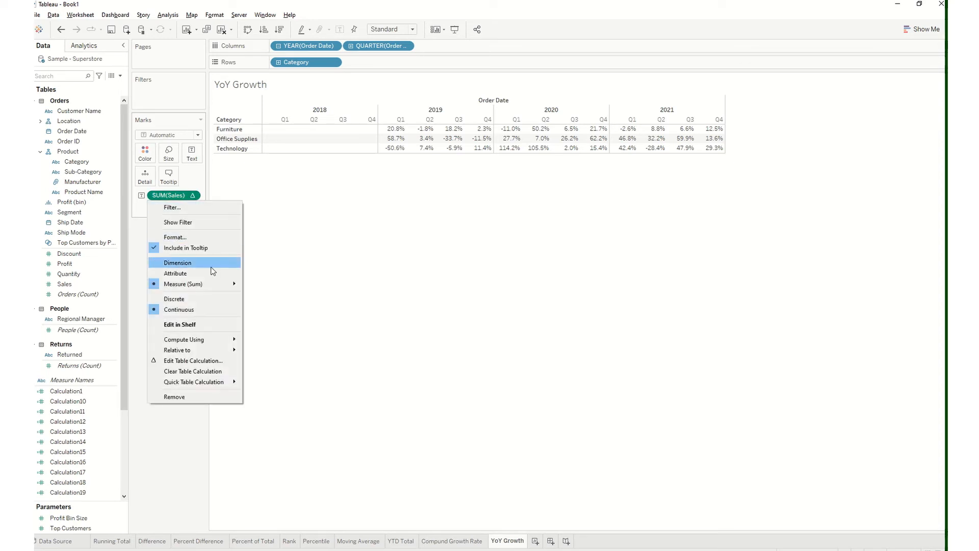
mouse_move(220, 345)
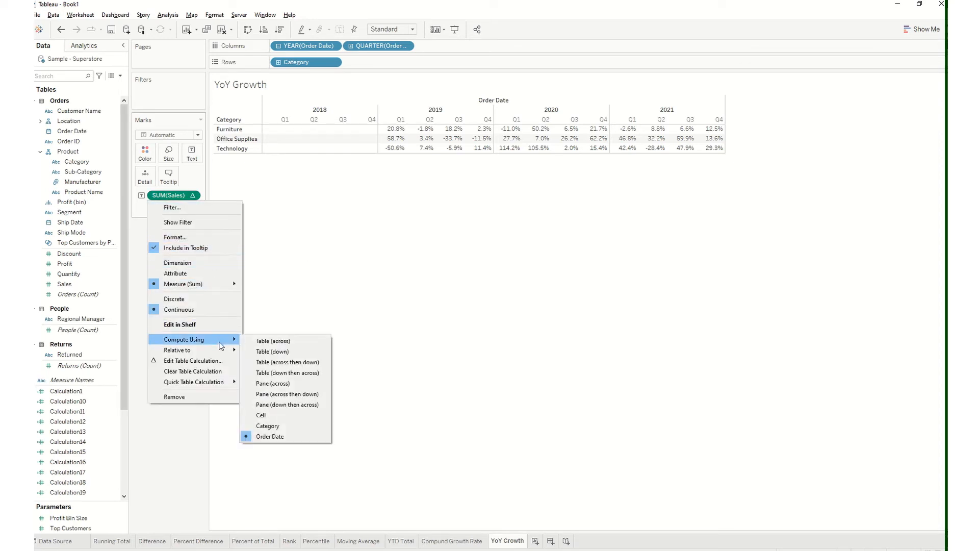
click(261, 342)
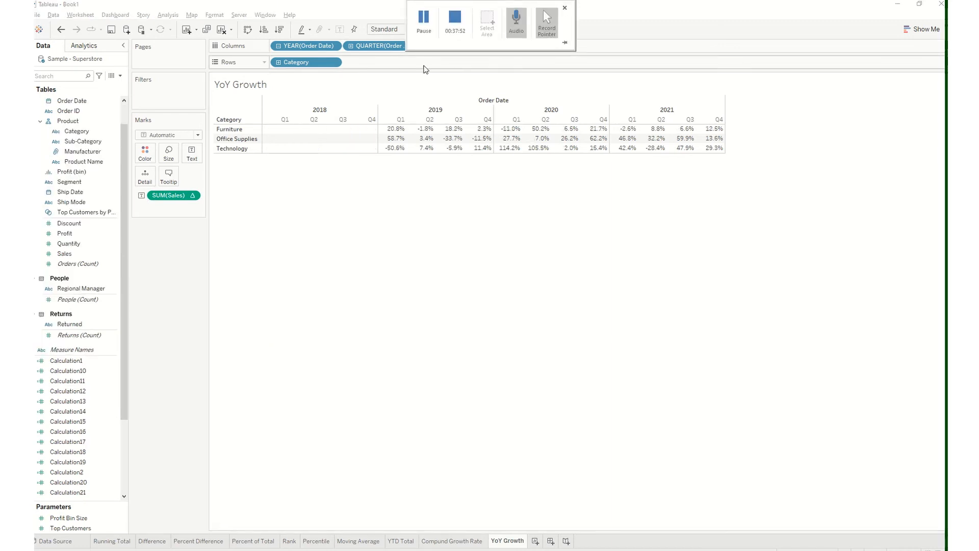
Switch the SUM(Sales) quick table calculation on YoY Growth to Percent Difference
click(193, 196)
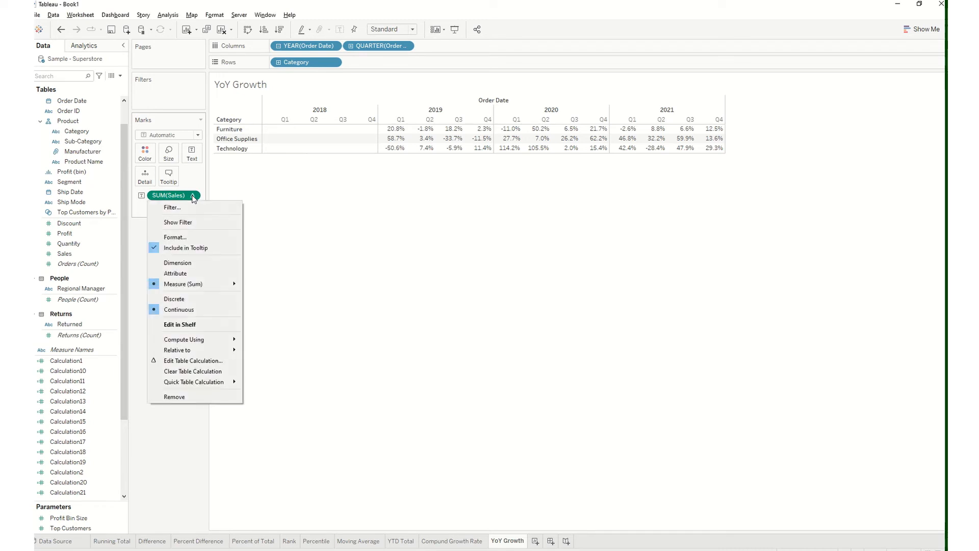
mouse_move(222, 382)
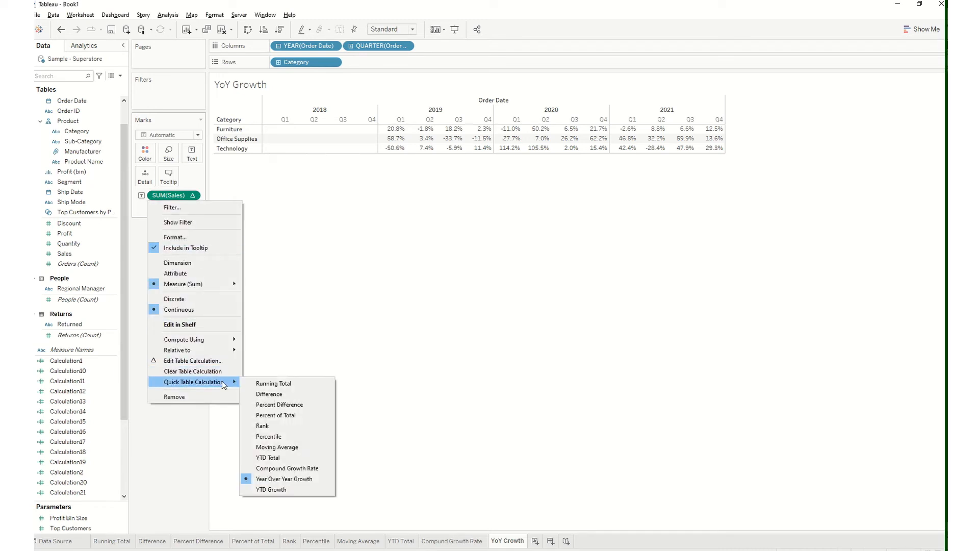
click(270, 405)
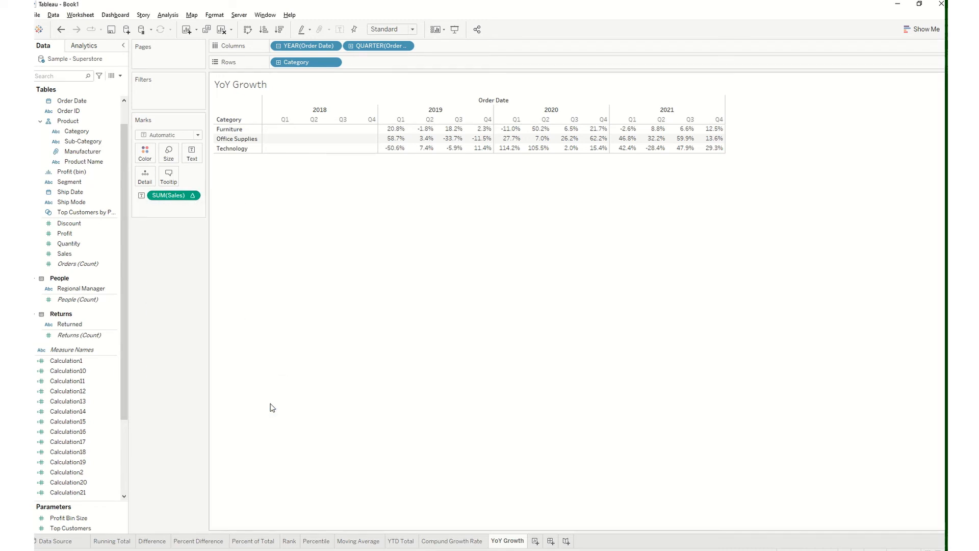
click(193, 196)
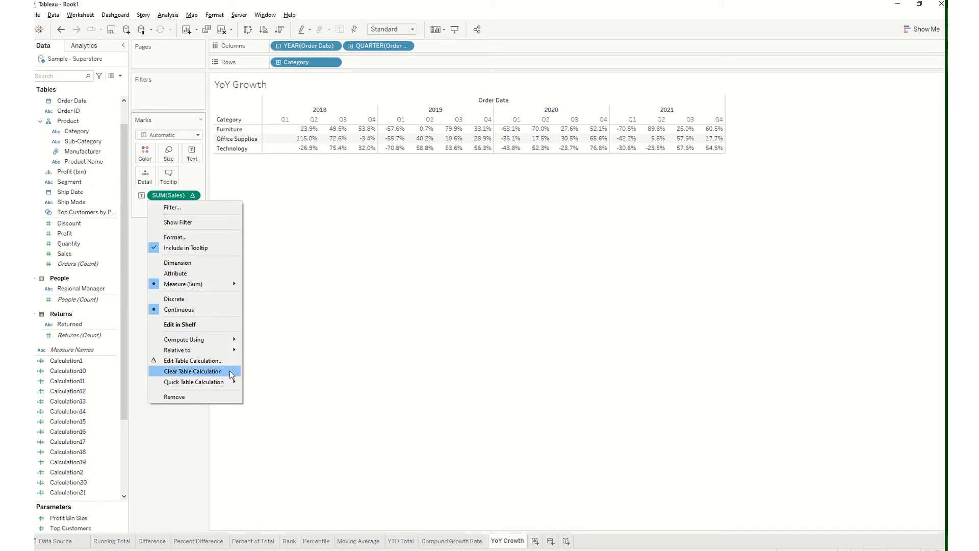
mouse_move(231, 377)
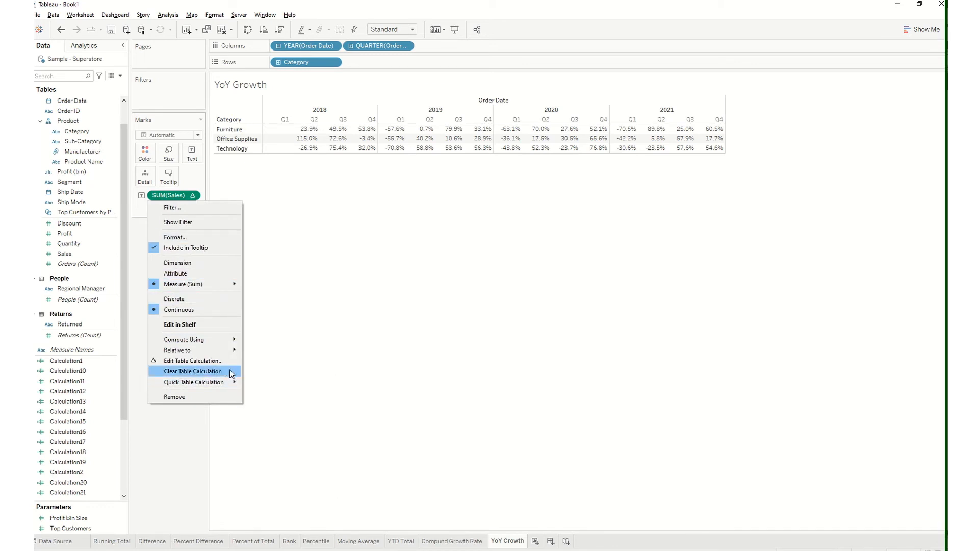
click(310, 354)
Remove SUM(Sales) from the YoY Growth marks, add Sales again as text, and apply Year Over Year Growth
drag(180, 194, 71, 223)
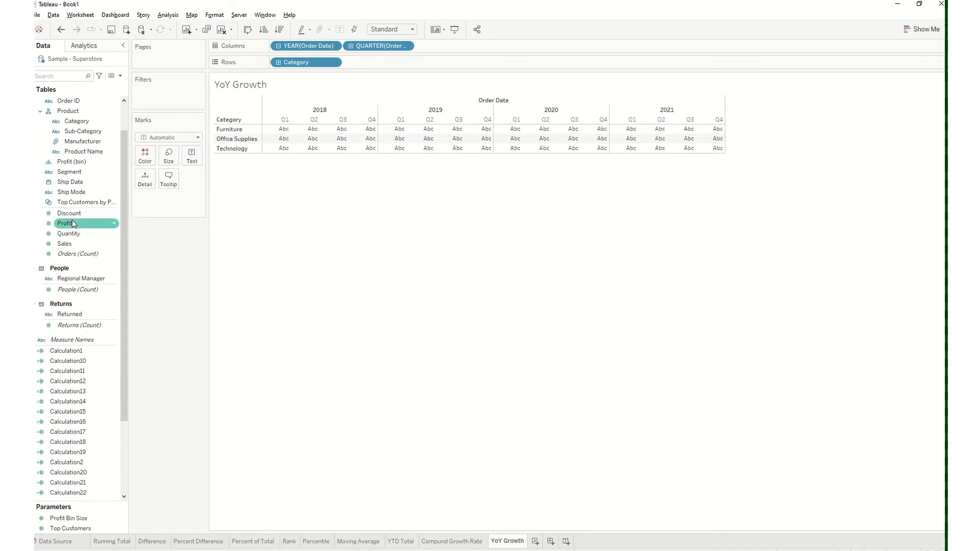
mouse_move(367, 132)
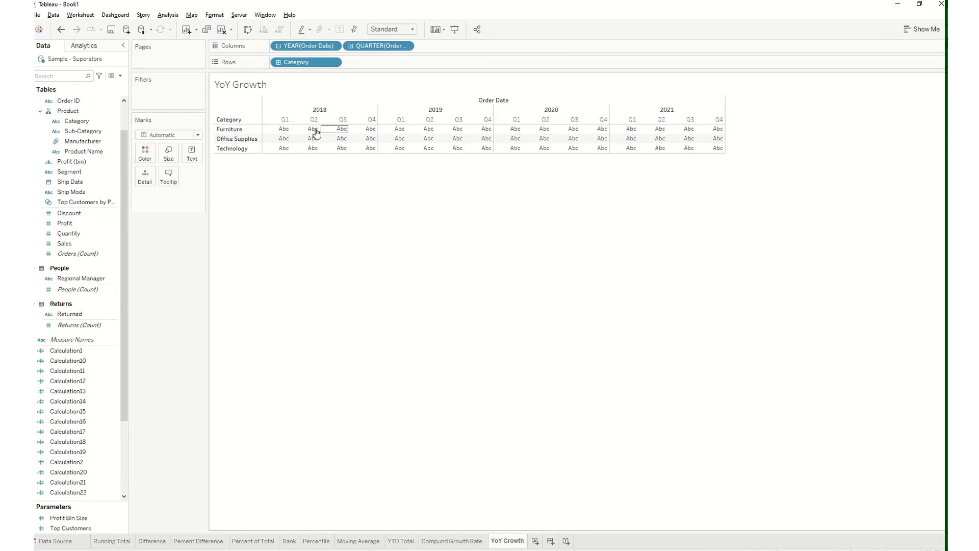
drag(89, 242, 193, 154)
click(193, 195)
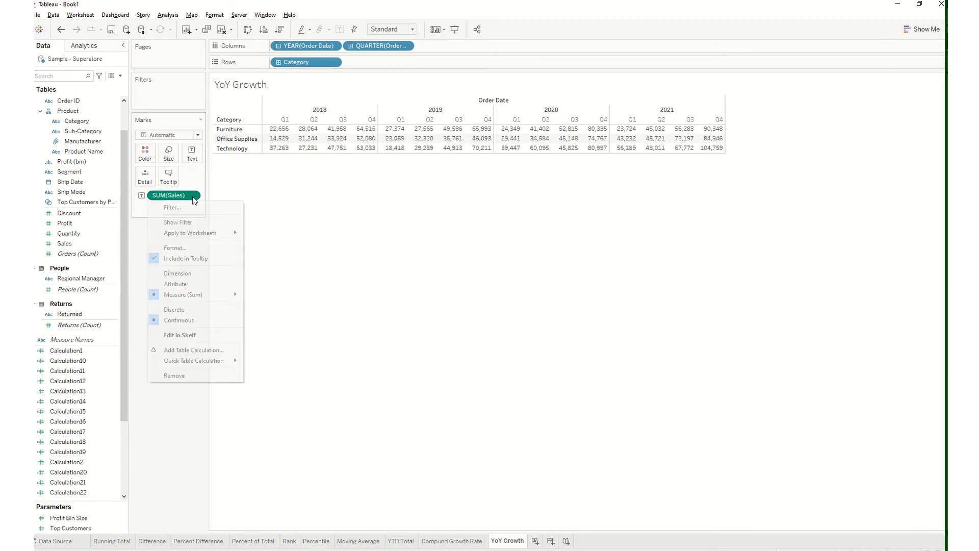
mouse_move(221, 365)
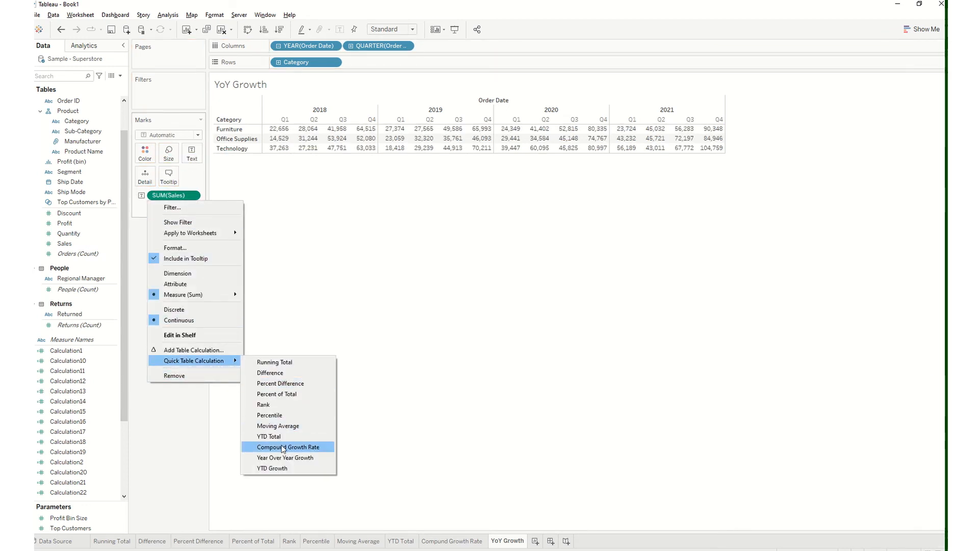
click(286, 456)
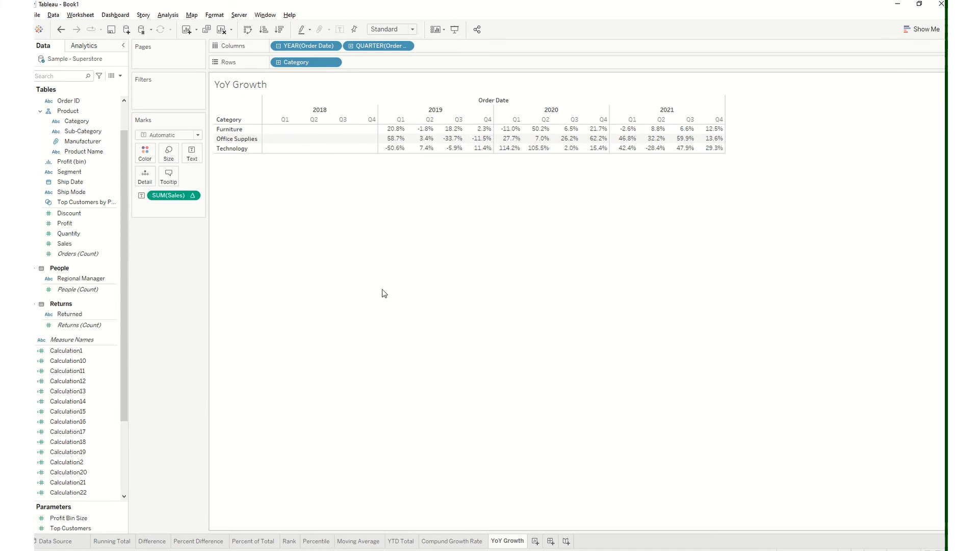
Reselect Percent Difference for SUM(Sales) on the Percent Difference worksheet and return to YoY Growth to compare the quarterly values
click(212, 542)
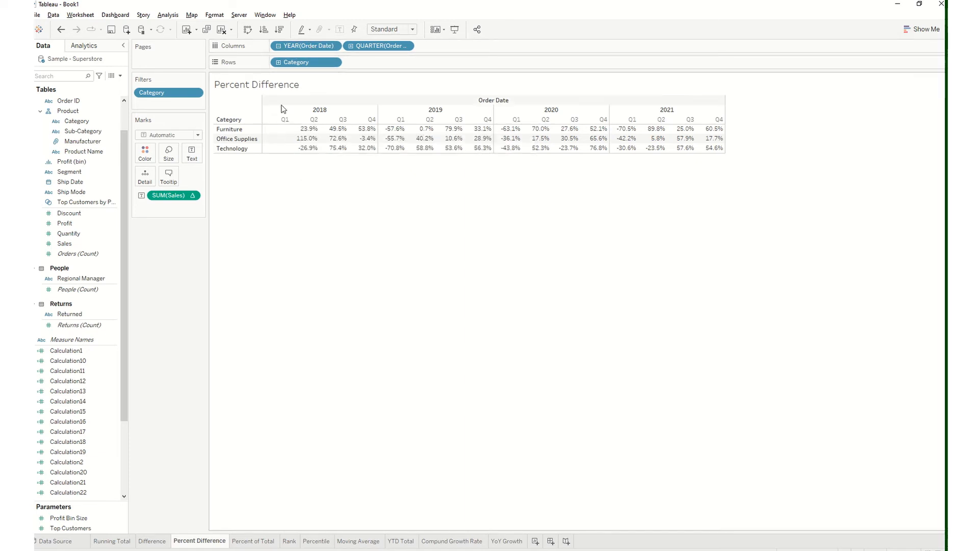
mouse_move(302, 135)
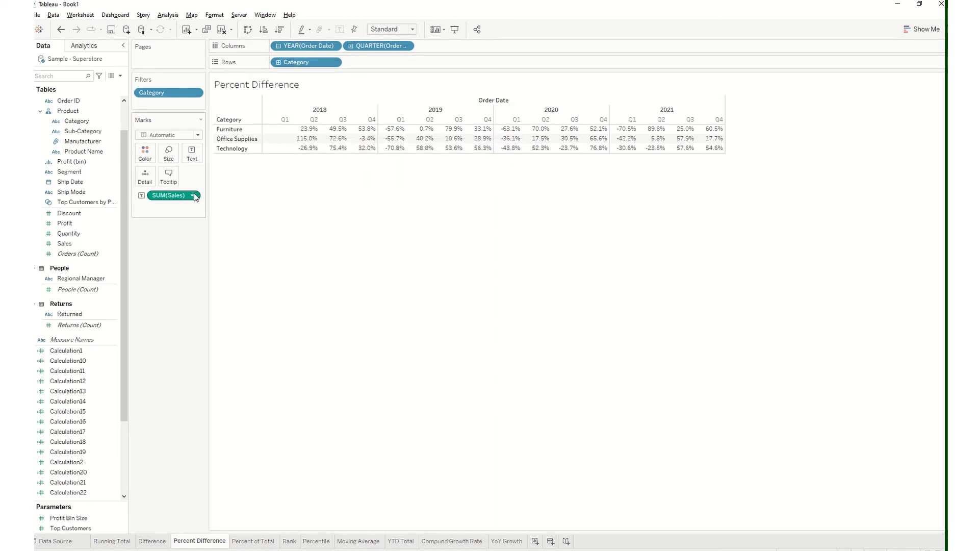
right_click(154, 196)
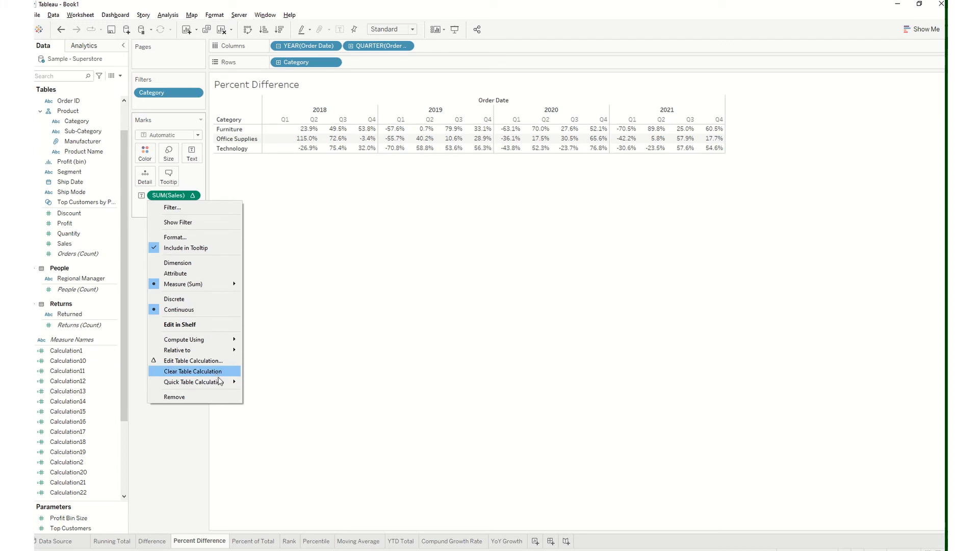
mouse_move(219, 382)
click(277, 404)
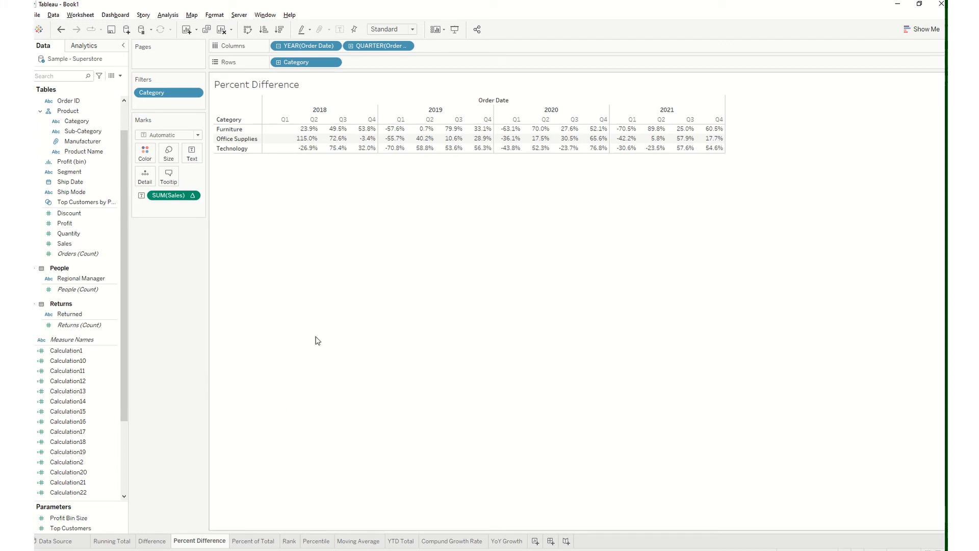
click(508, 540)
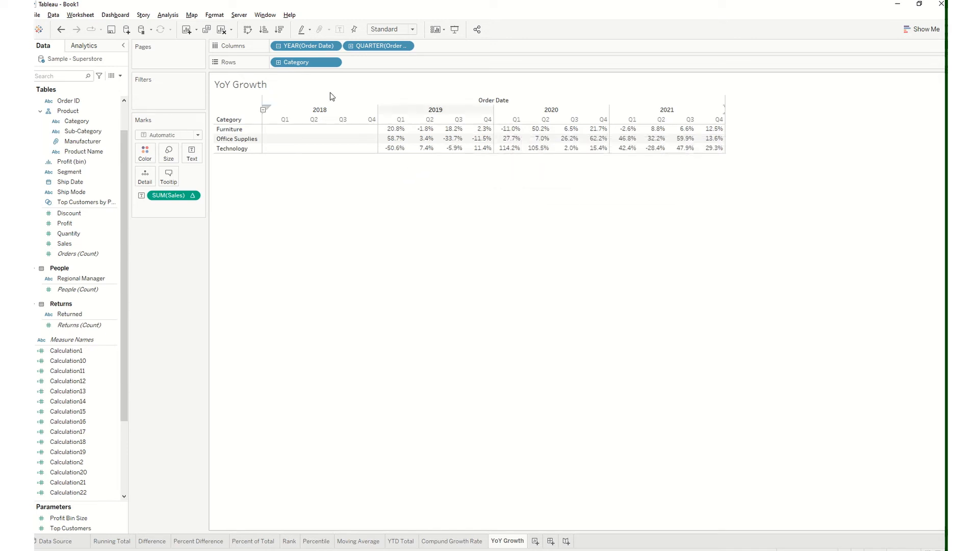
Undo the last Percent Difference selection and the Year Over Year Growth calculation, and examine the plain Furniture sales by quarter
click(60, 30)
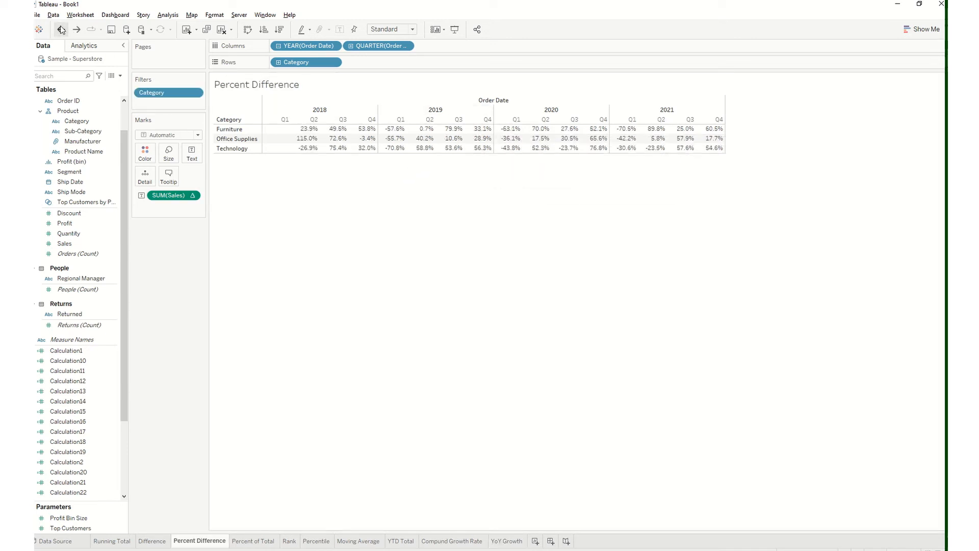
click(61, 29)
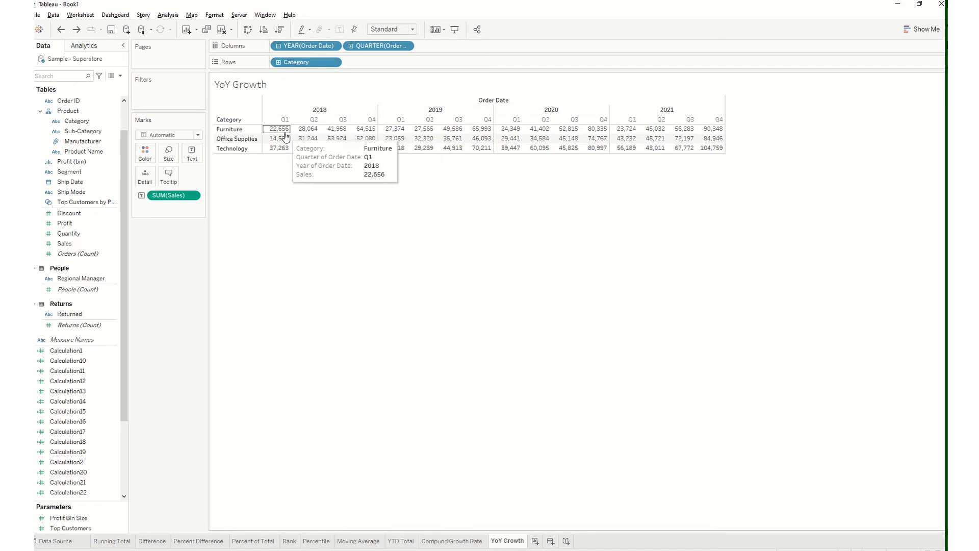
click(191, 196)
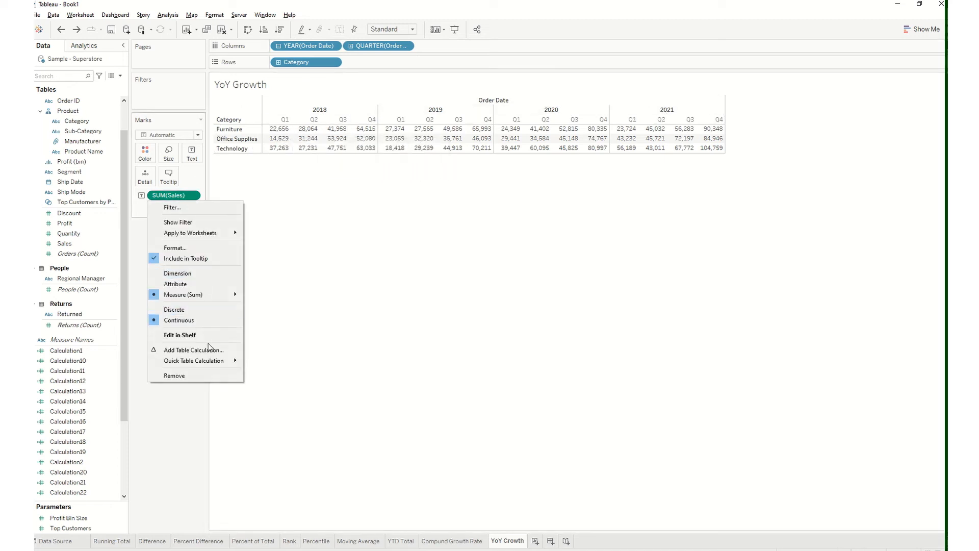
mouse_move(210, 362)
click(392, 334)
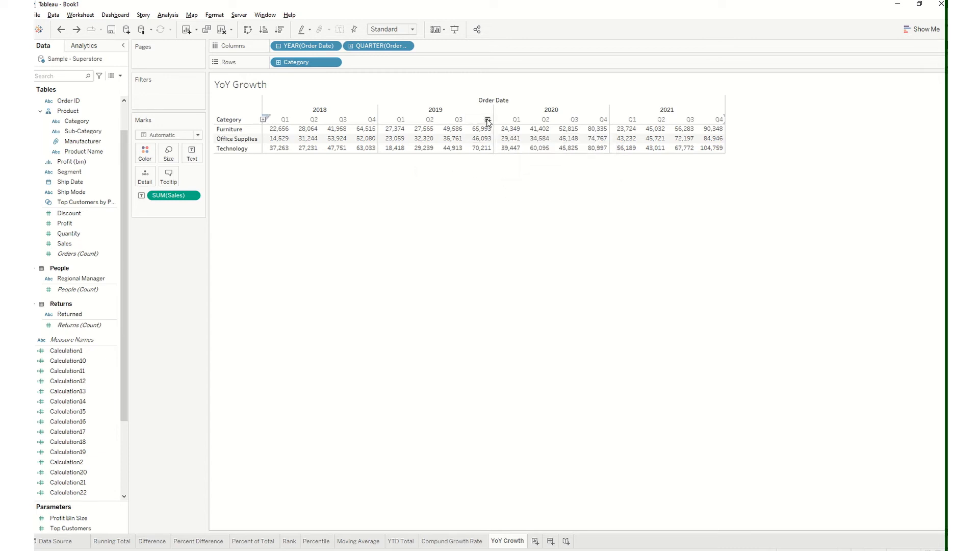
mouse_move(479, 133)
mouse_move(600, 136)
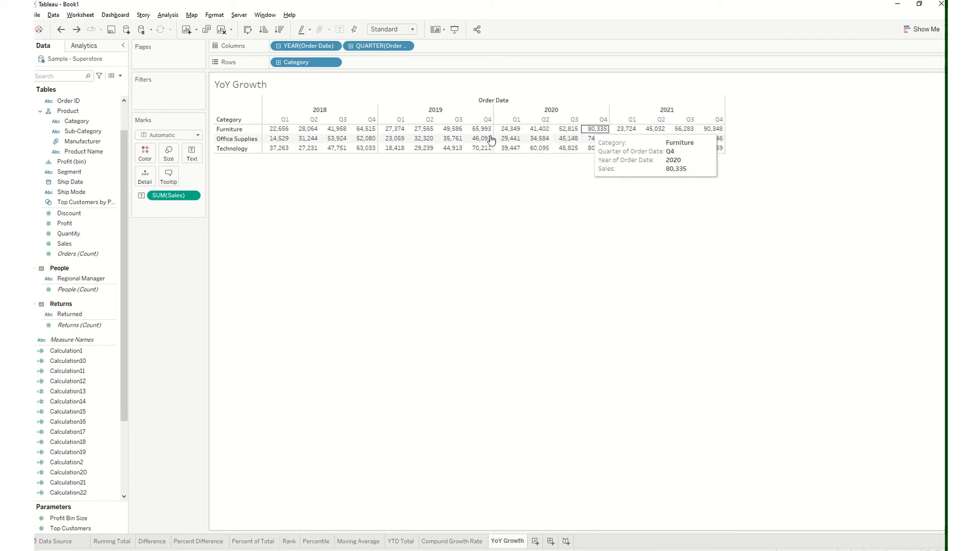
Apply the Year Over Year Growth quick table calculation to the plain quarterly SUM(Sales) values
right_click(191, 198)
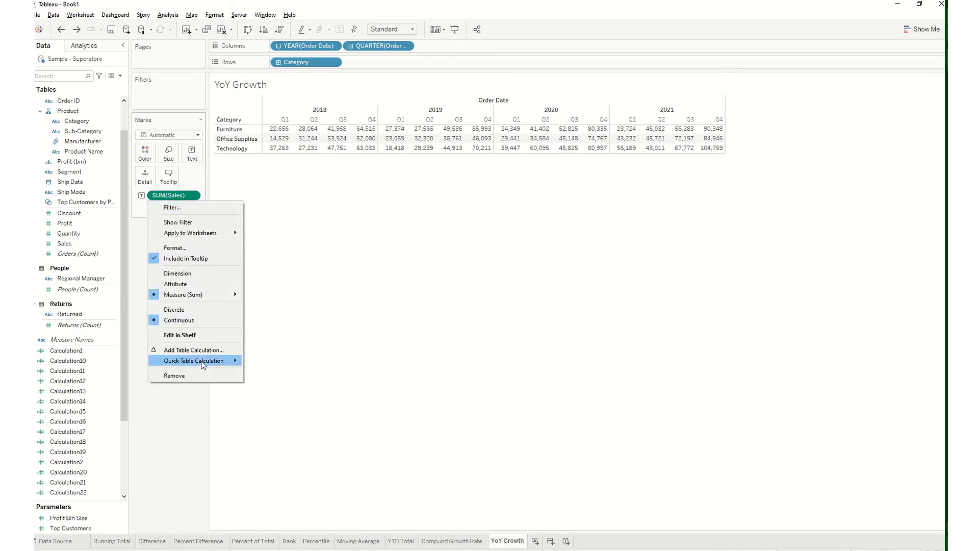
mouse_move(203, 360)
click(296, 457)
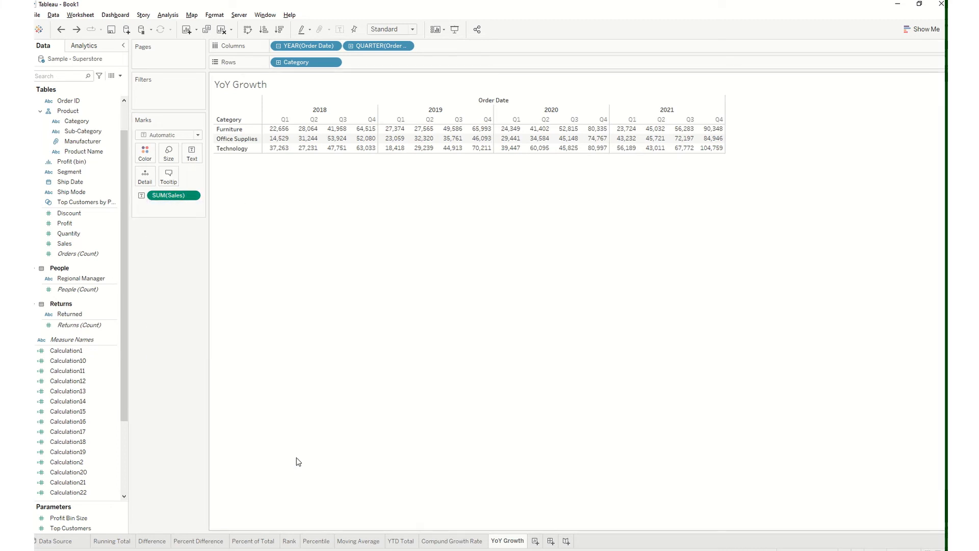
Examine the Furniture year-over-year percentages by quarter, undoing and redoing the calculation to compare them with the plain sales
mouse_move(484, 131)
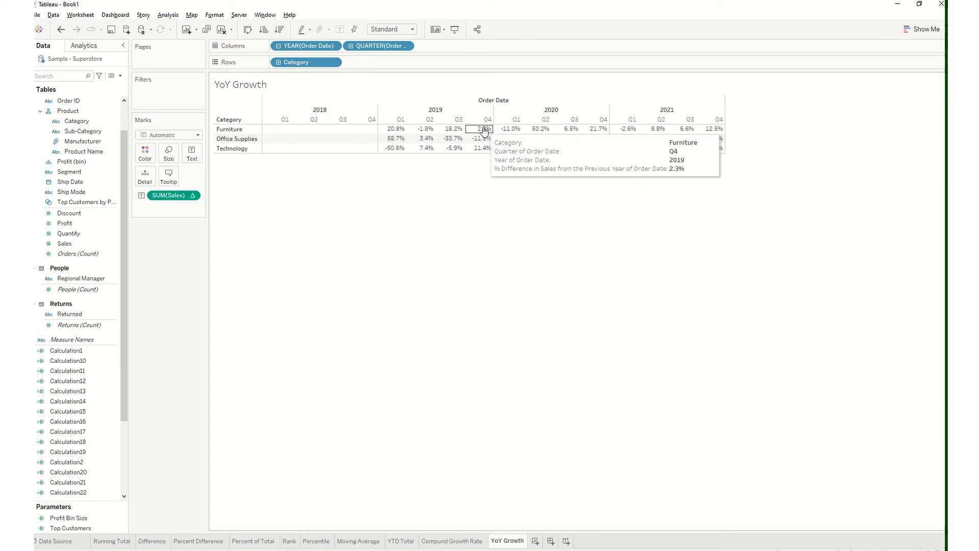
mouse_move(602, 132)
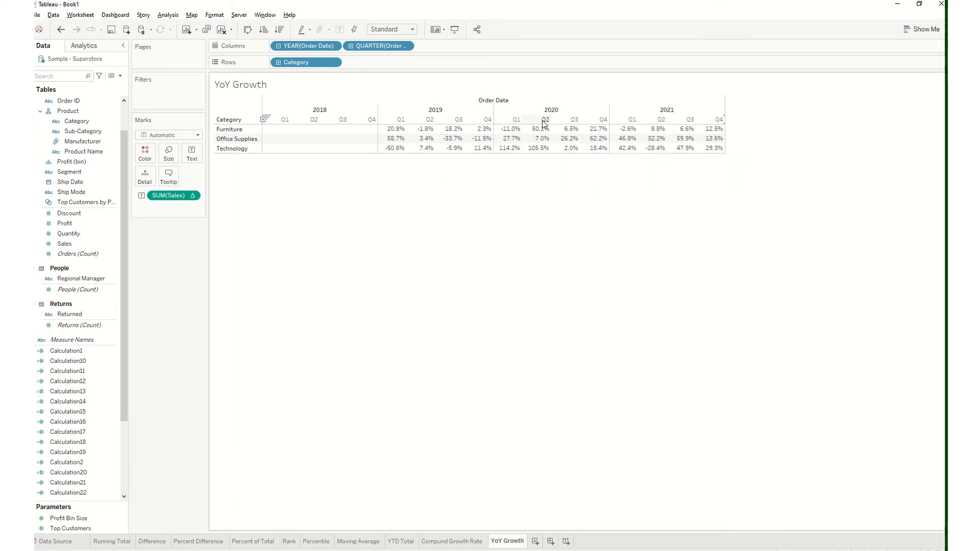
mouse_move(433, 131)
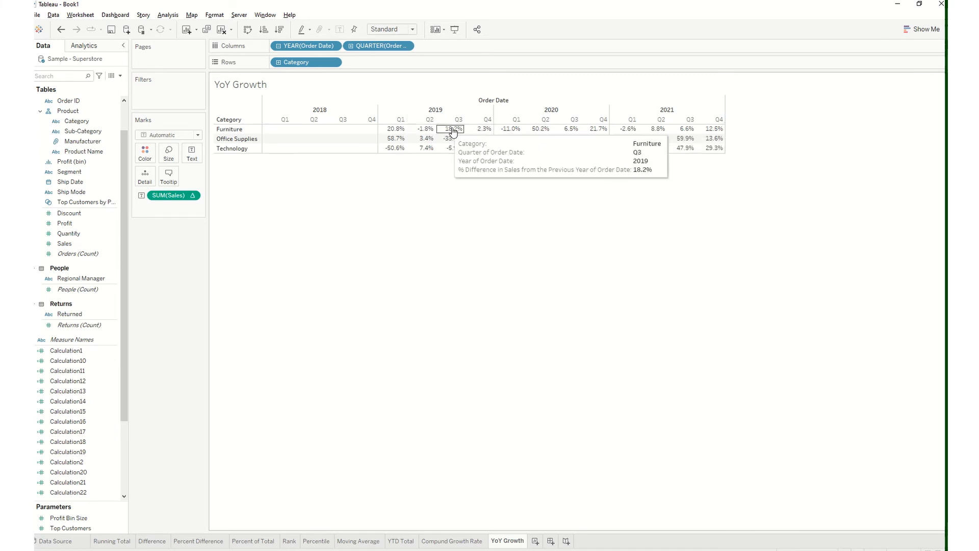
mouse_move(540, 133)
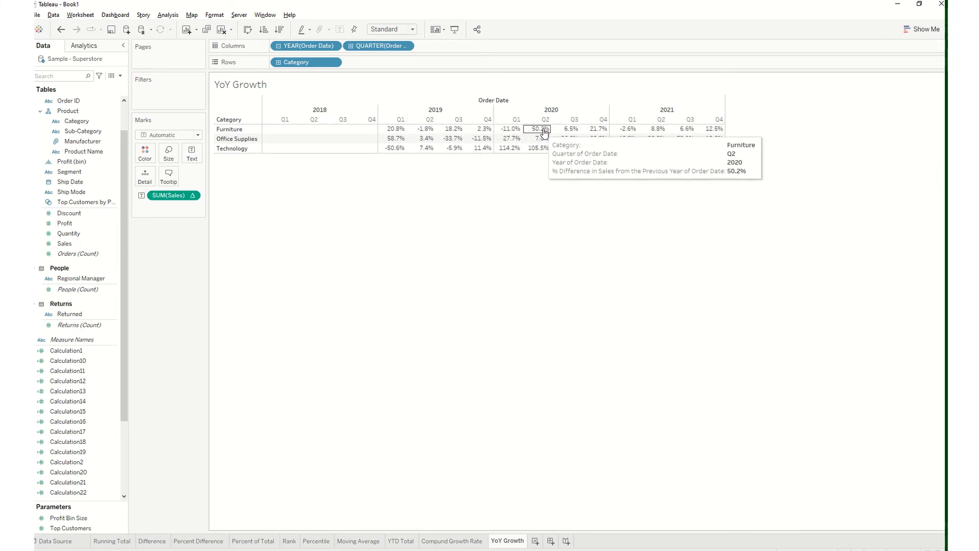
click(65, 32)
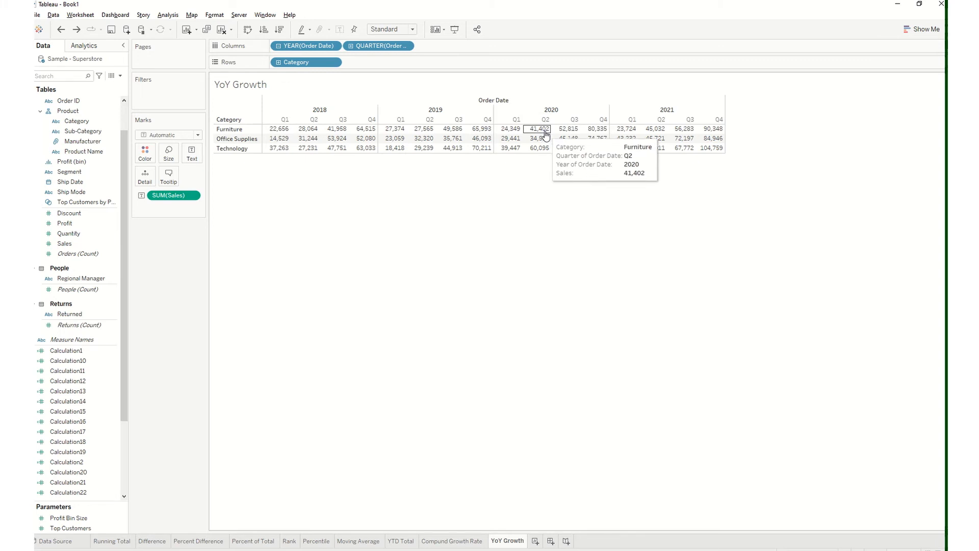
click(76, 31)
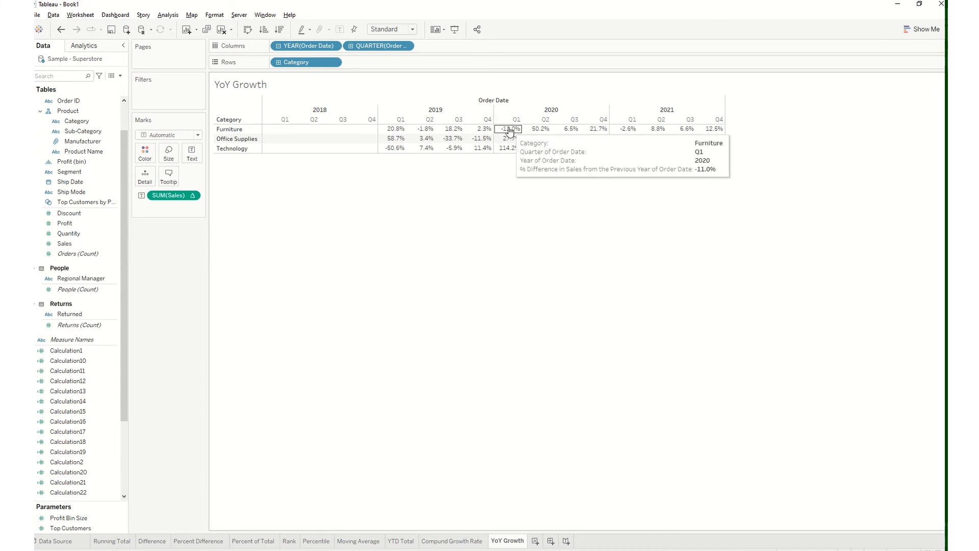
click(60, 30)
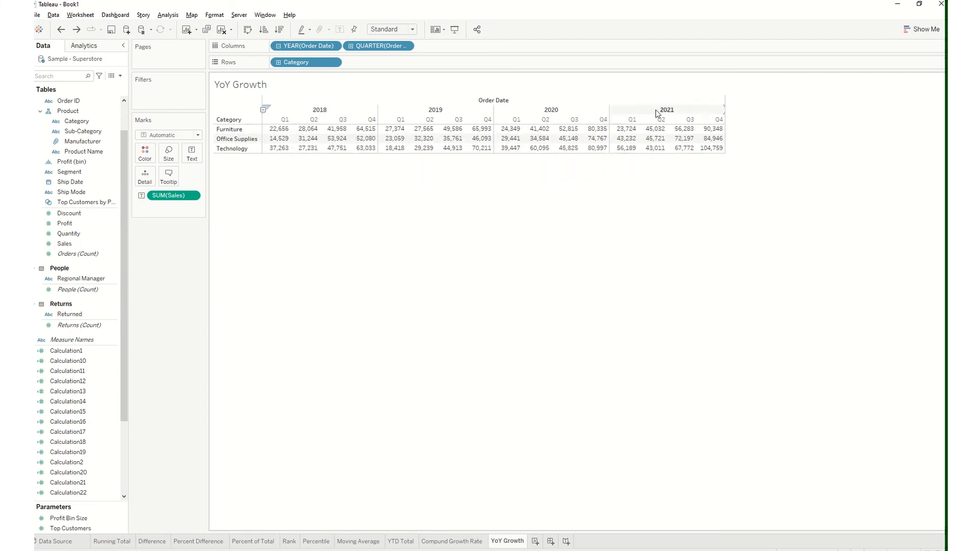
click(77, 33)
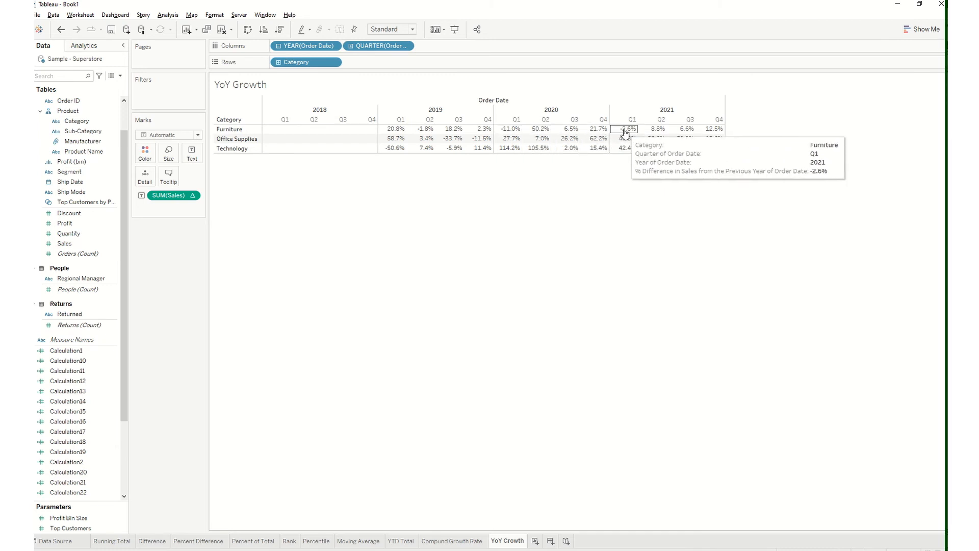
Switch to the Percent Difference worksheet, reselect Percent Difference for SUM(Sales), and examine the Furniture values by quarter
click(202, 541)
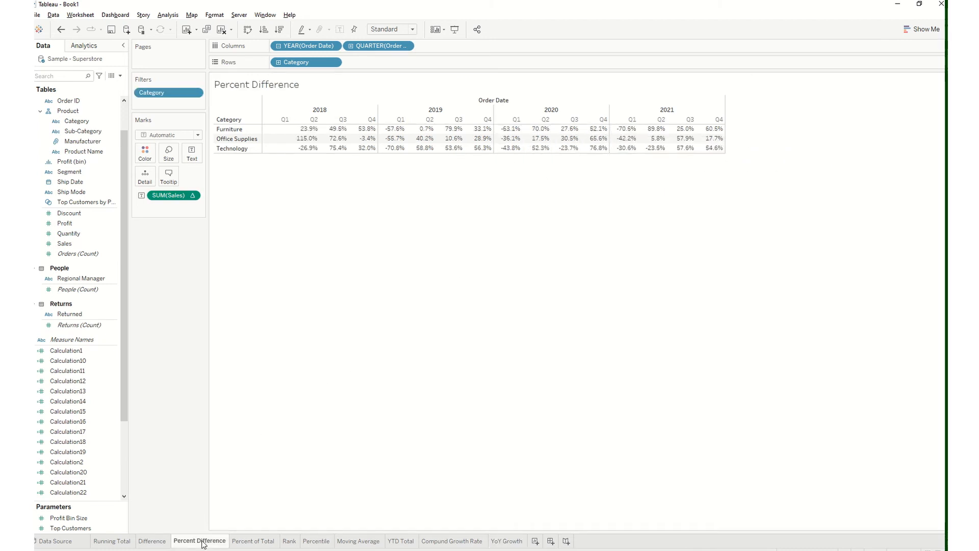
click(192, 199)
mouse_move(214, 380)
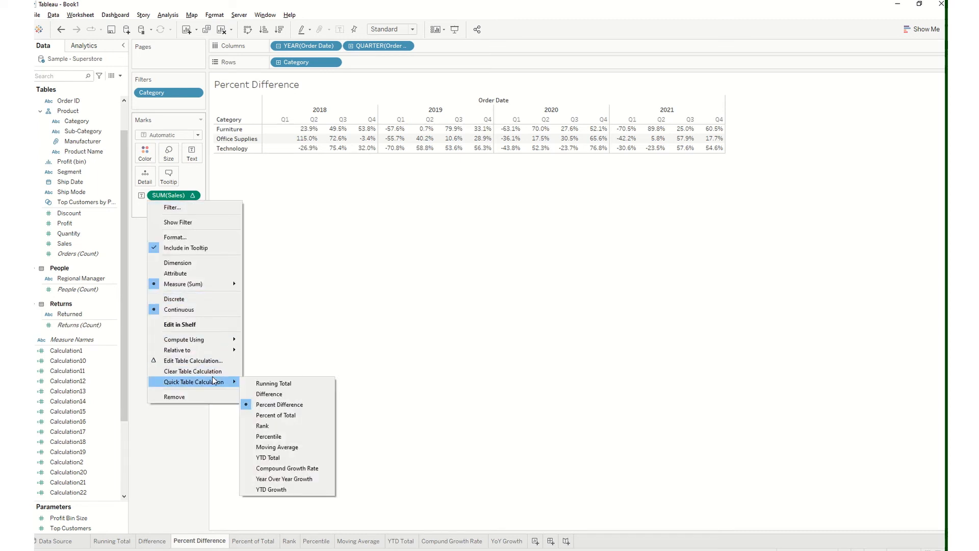
click(288, 405)
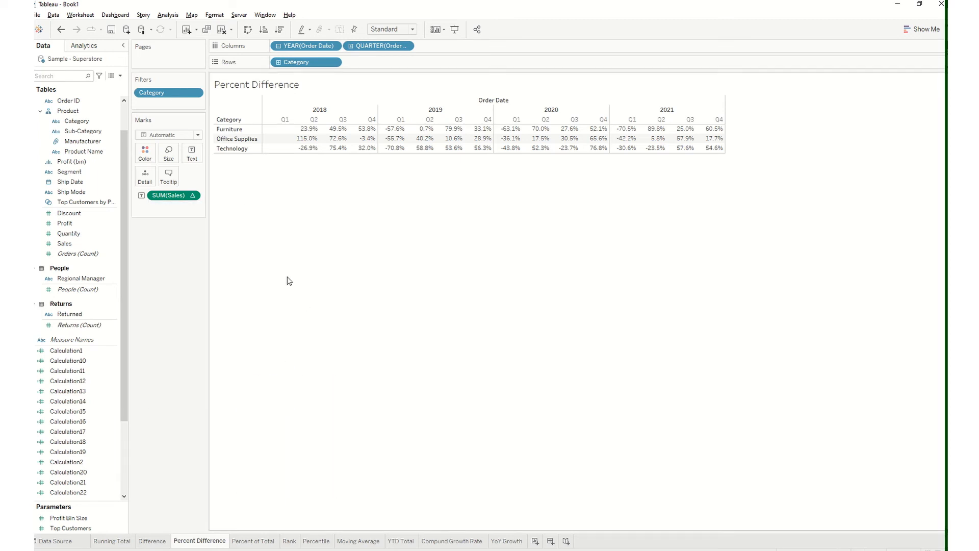
mouse_move(334, 135)
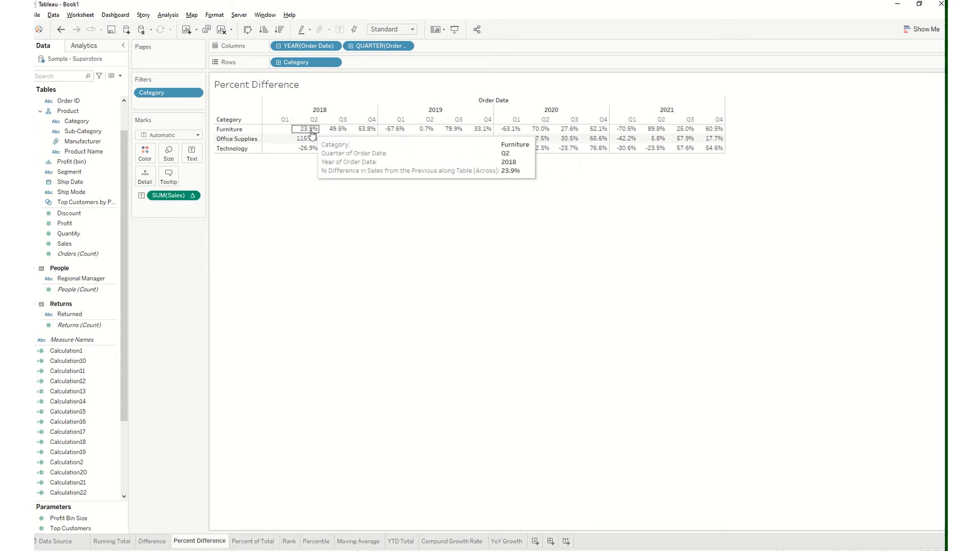
mouse_move(391, 132)
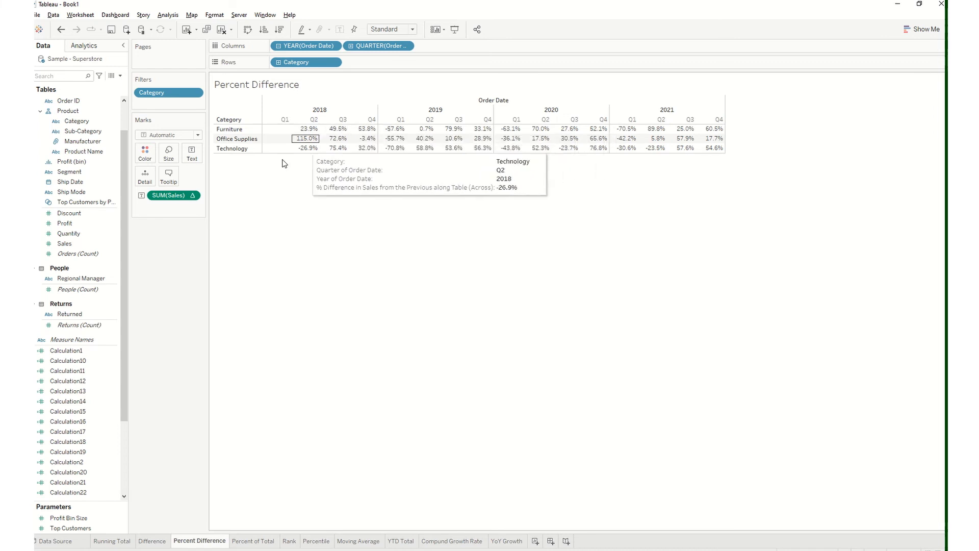
Replace SUM(Sales) on the Percent Difference marks with plain Sales as text and apply the Percent Difference quick table calculation
drag(174, 195, 186, 152)
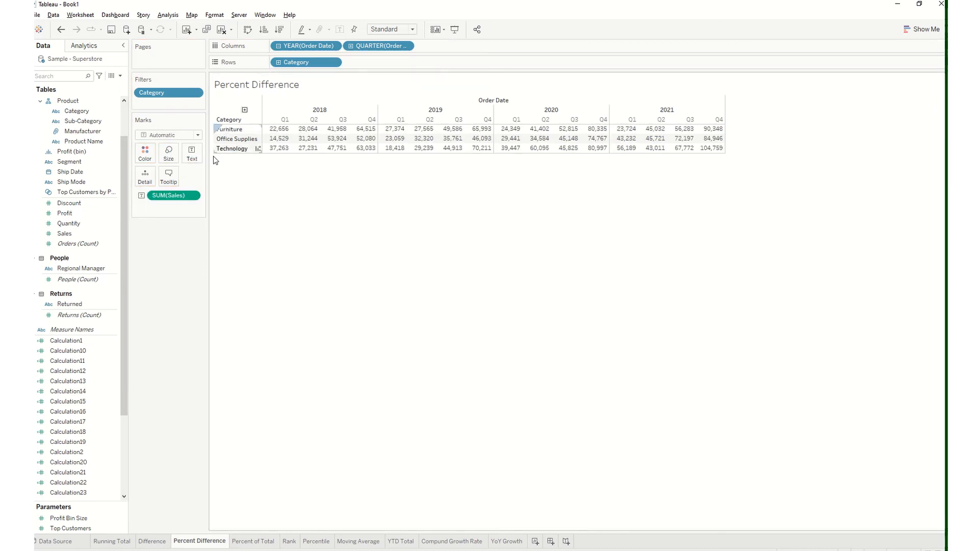
right_click(192, 197)
mouse_move(211, 362)
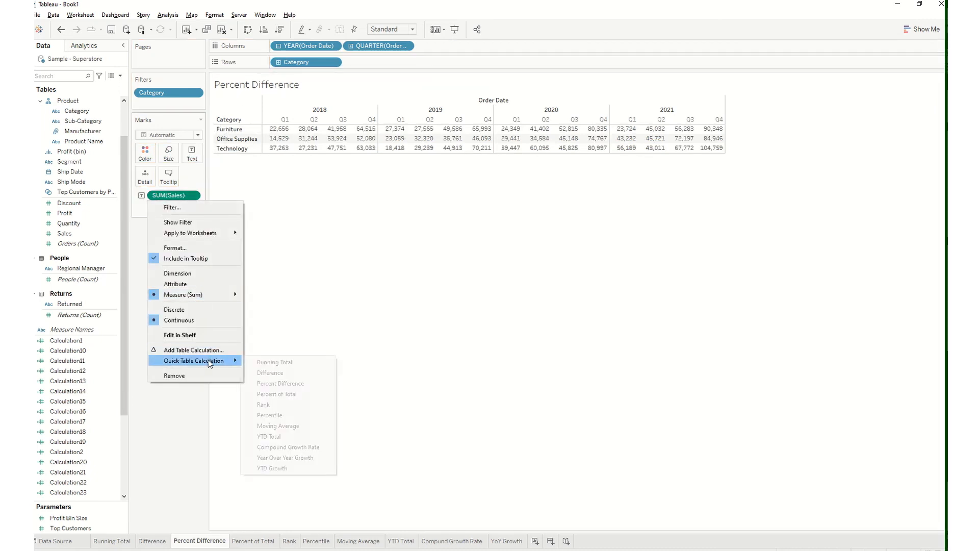
click(292, 383)
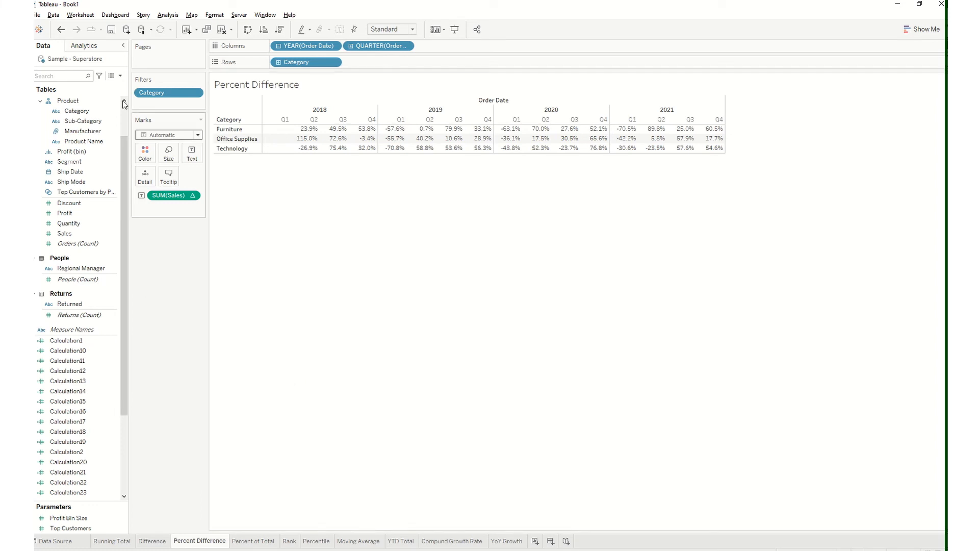
Undo and redo Percent Difference to compare the 2018 Furniture percentages with the plain quarterly sales
click(62, 30)
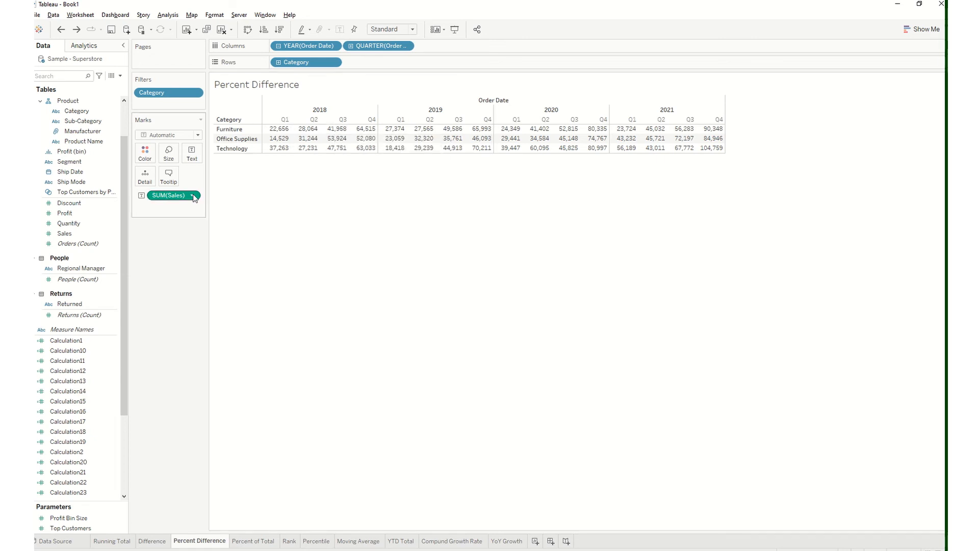
click(76, 29)
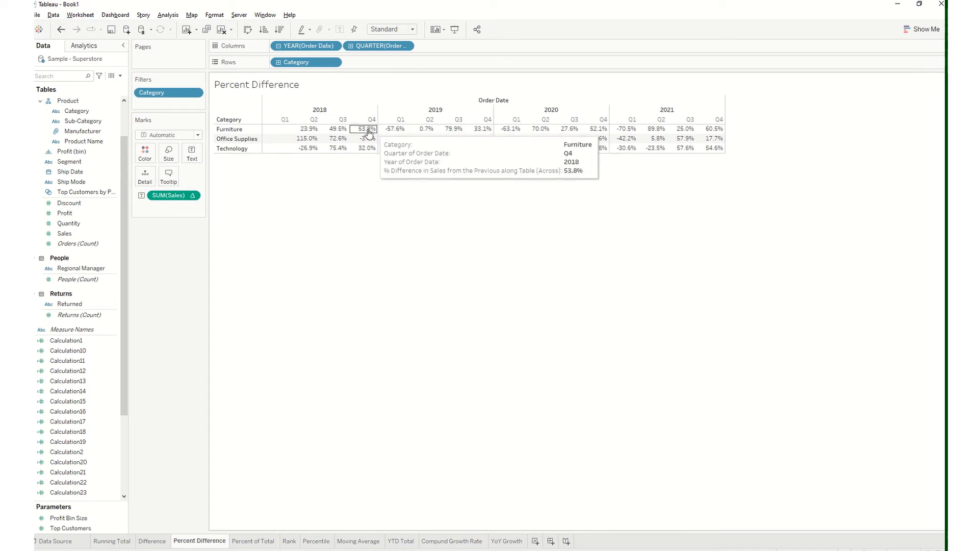
click(60, 30)
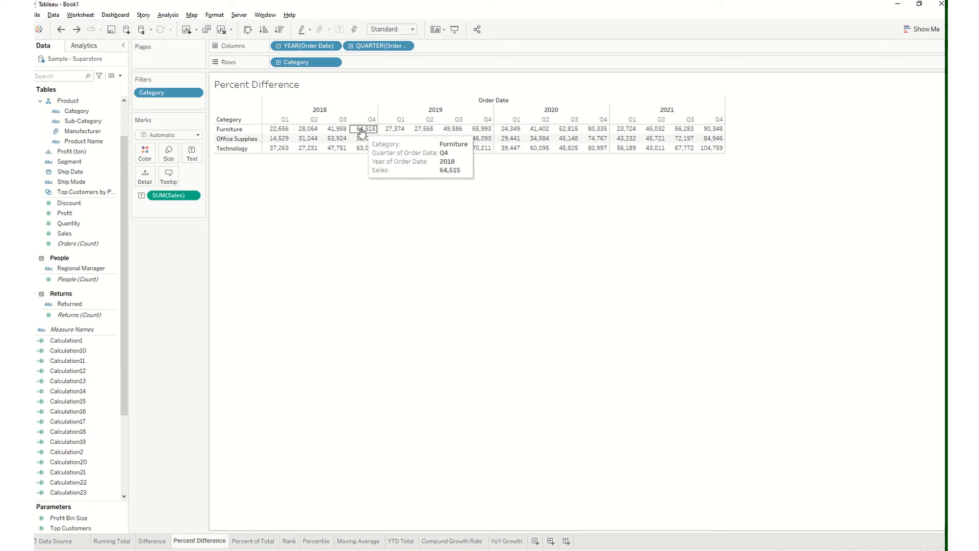
mouse_move(420, 24)
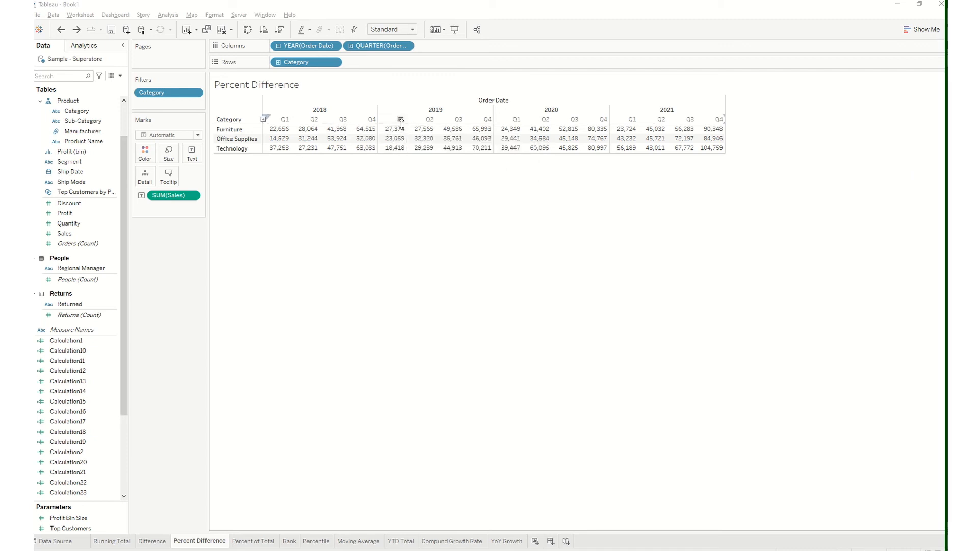
click(77, 30)
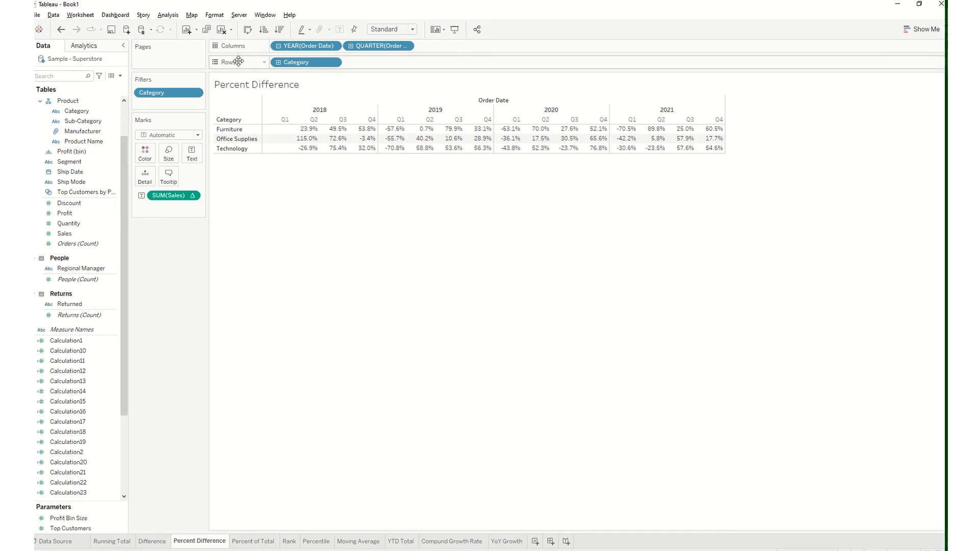
Compare the 2019 Furniture percent differences with the plain sales by repeatedly undoing and redoing the calculation
mouse_move(393, 131)
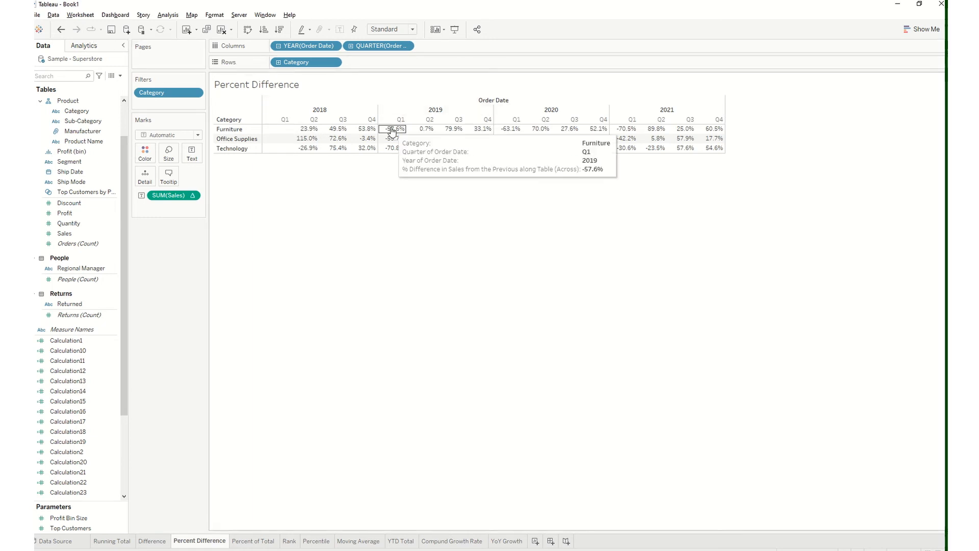
click(60, 31)
mouse_move(401, 133)
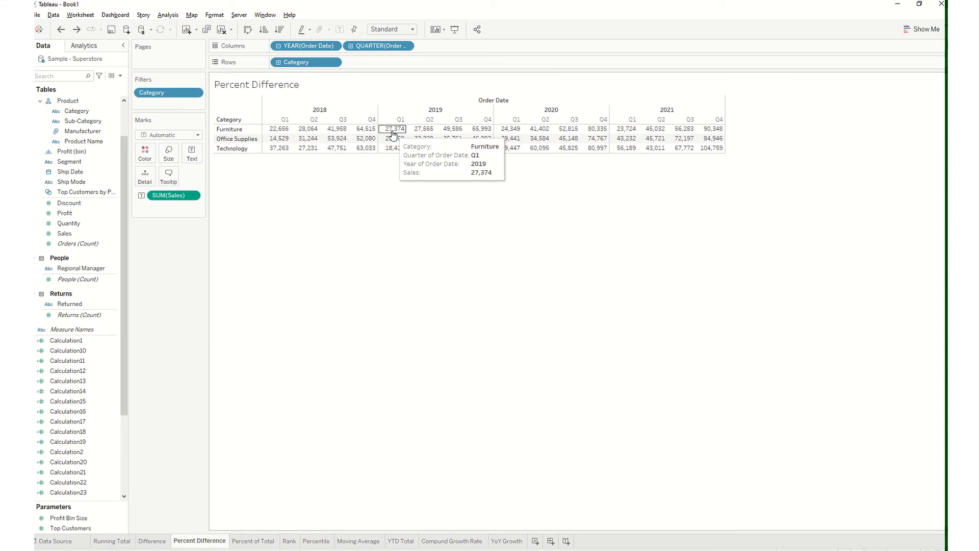
click(76, 30)
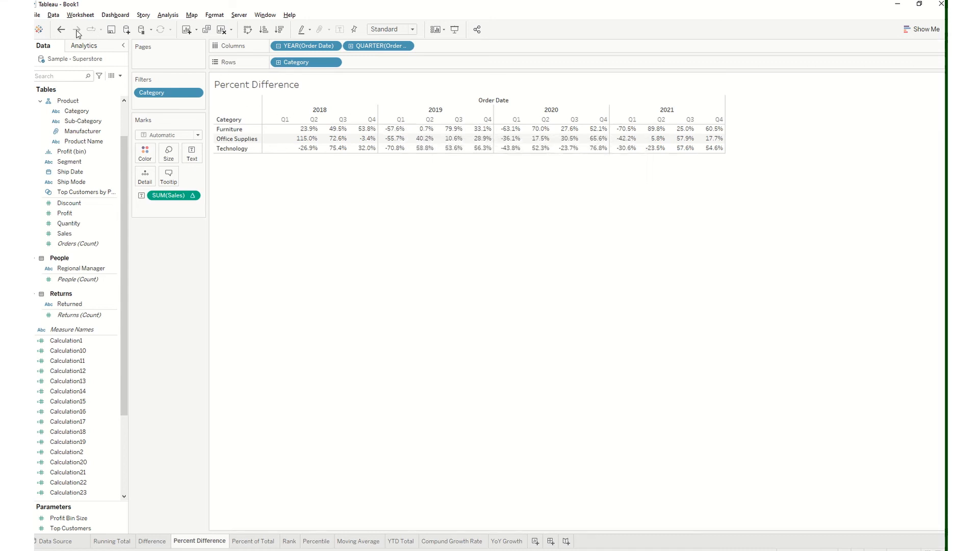
click(61, 30)
mouse_move(424, 133)
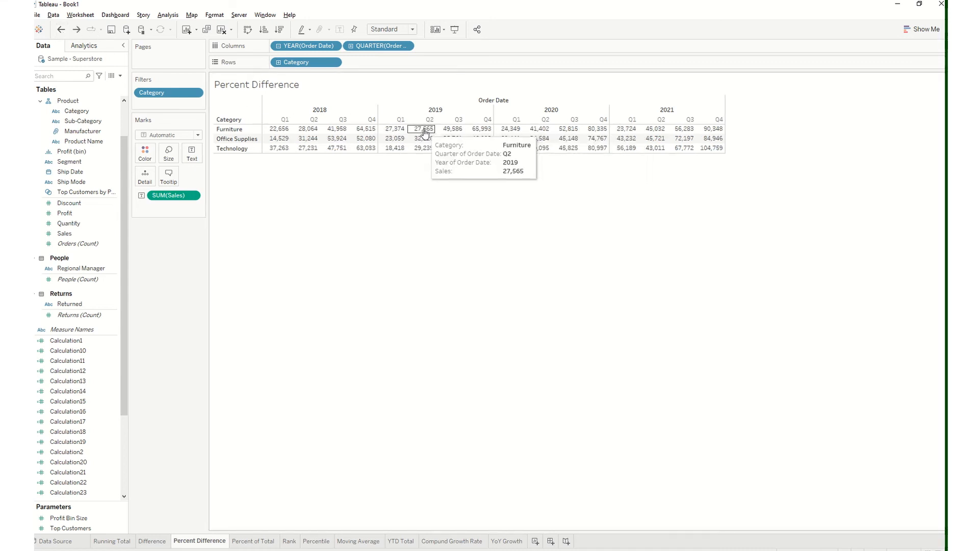
click(76, 30)
mouse_move(457, 135)
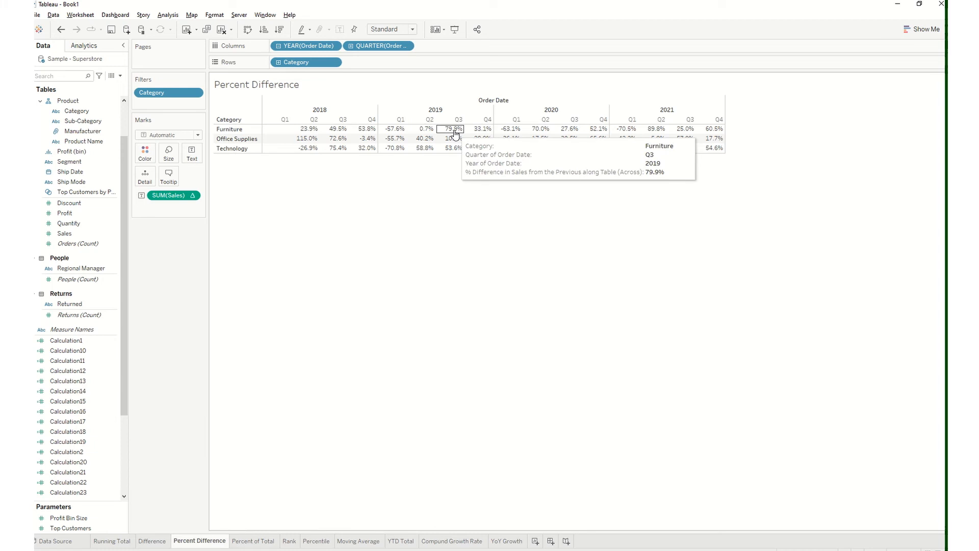
Return to the YoY Growth worksheet and examine the Furniture growth for the first quarters of 2019 and 2020
click(506, 542)
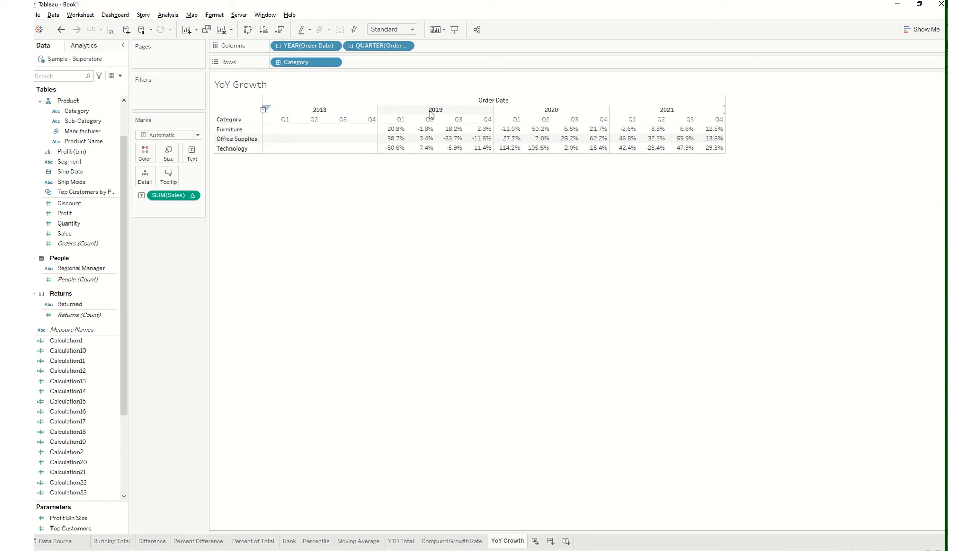
mouse_move(392, 132)
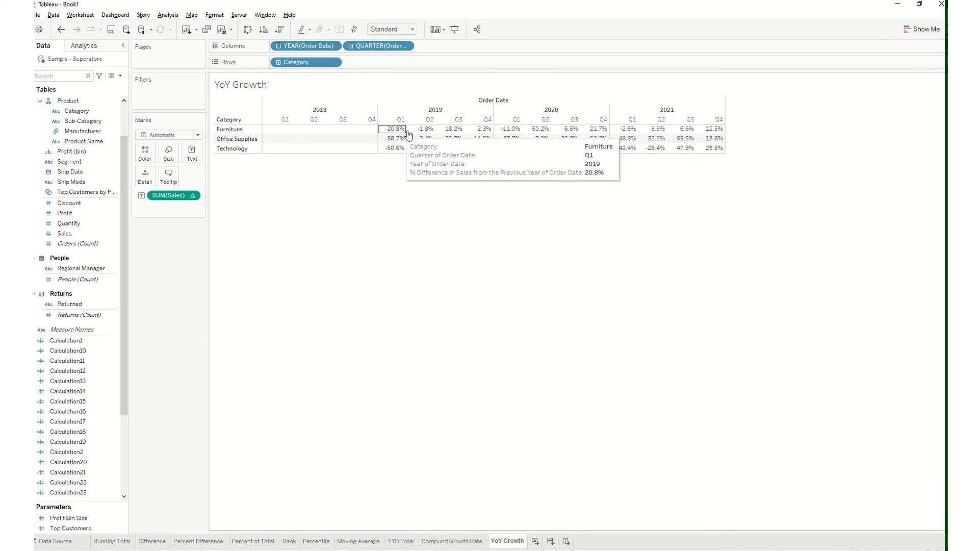
mouse_move(503, 134)
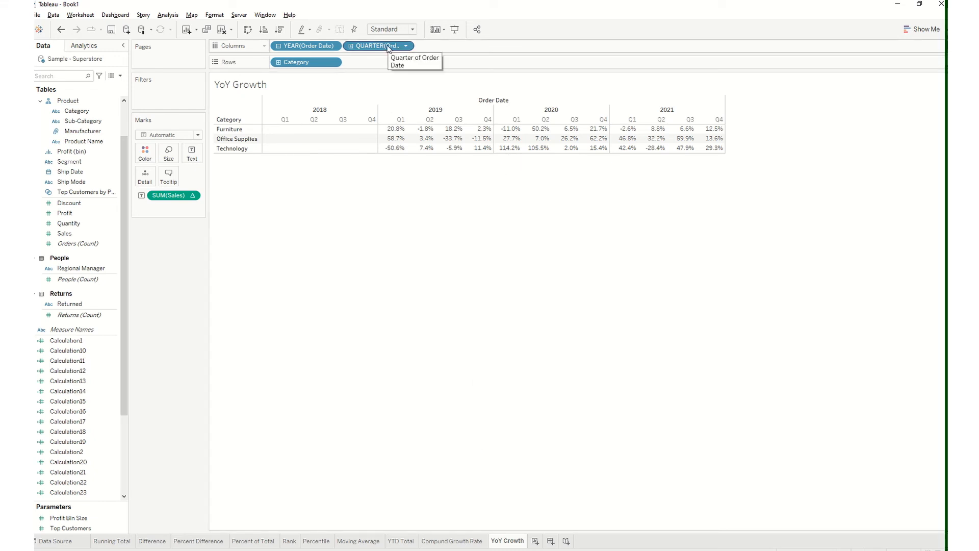
Move QUARTER(Order Date) to Rows after Category to view growth by year, and return it to Columns
drag(388, 47, 385, 62)
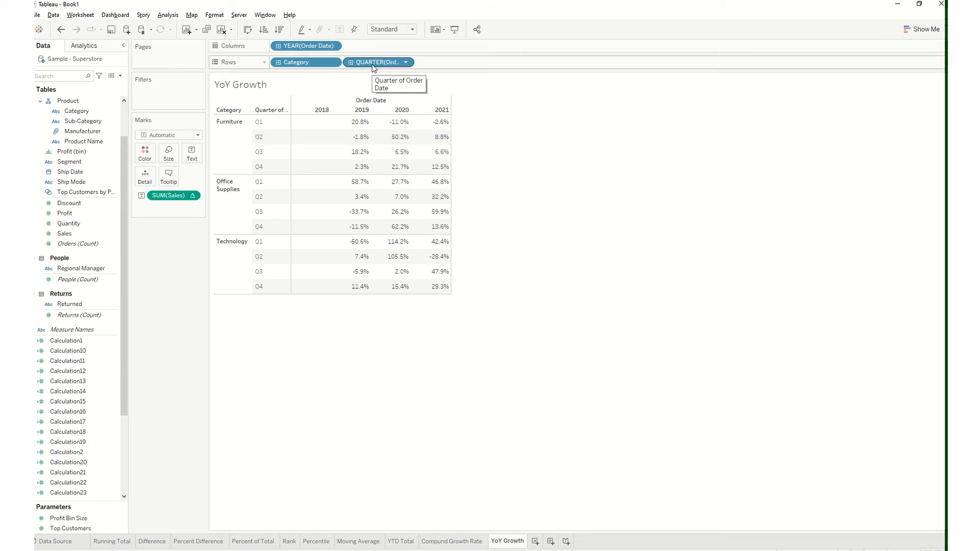
mouse_move(372, 62)
mouse_down()
mouse_move(375, 46)
mouse_move(376, 63)
mouse_up()
drag(366, 63, 371, 49)
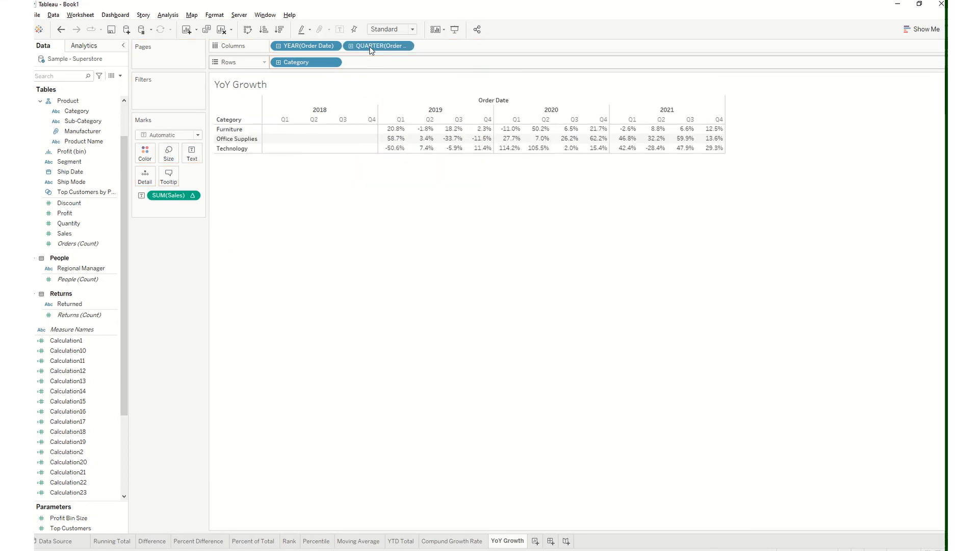
mouse_move(396, 133)
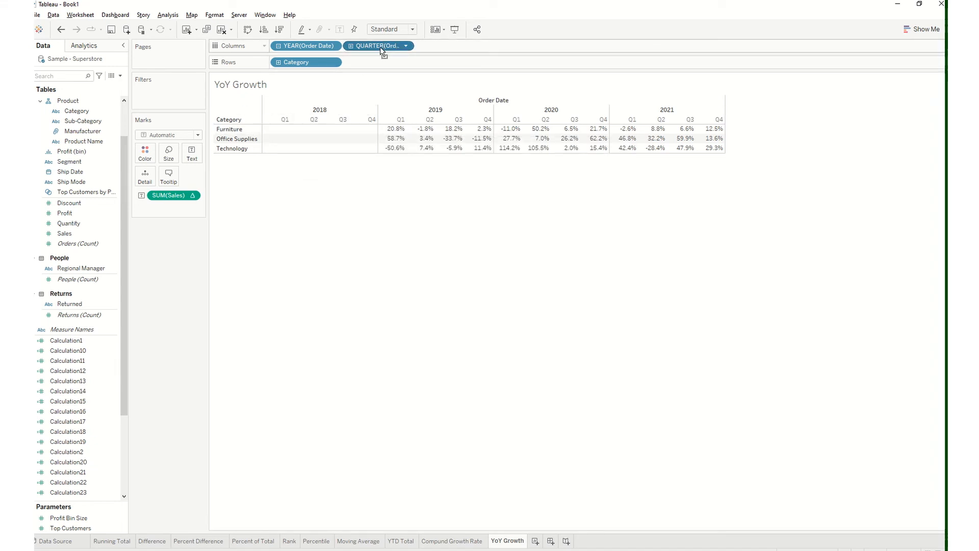
Move QUARTER(Order Date) to Rows after Category on the YoY Growth worksheet and check the available quick table calculations
drag(380, 47, 383, 63)
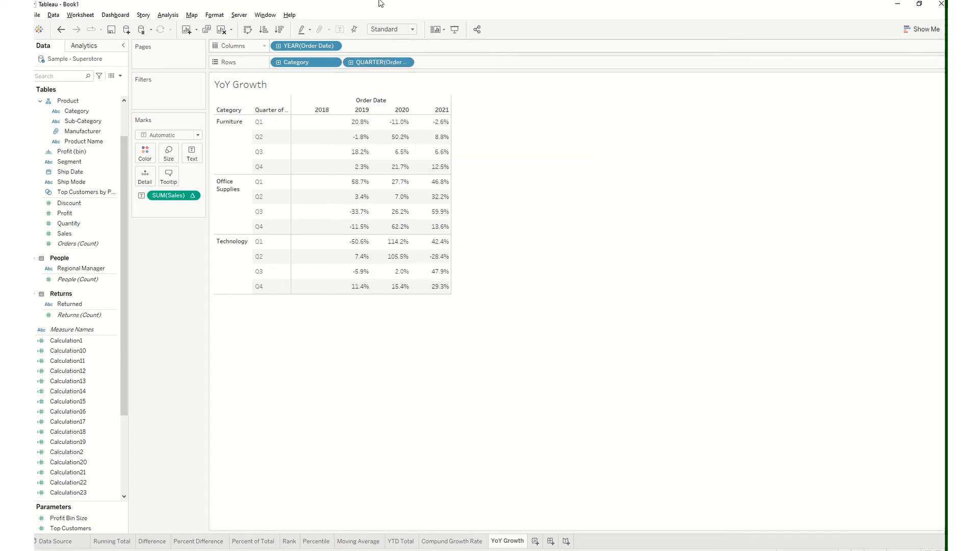
mouse_move(388, 4)
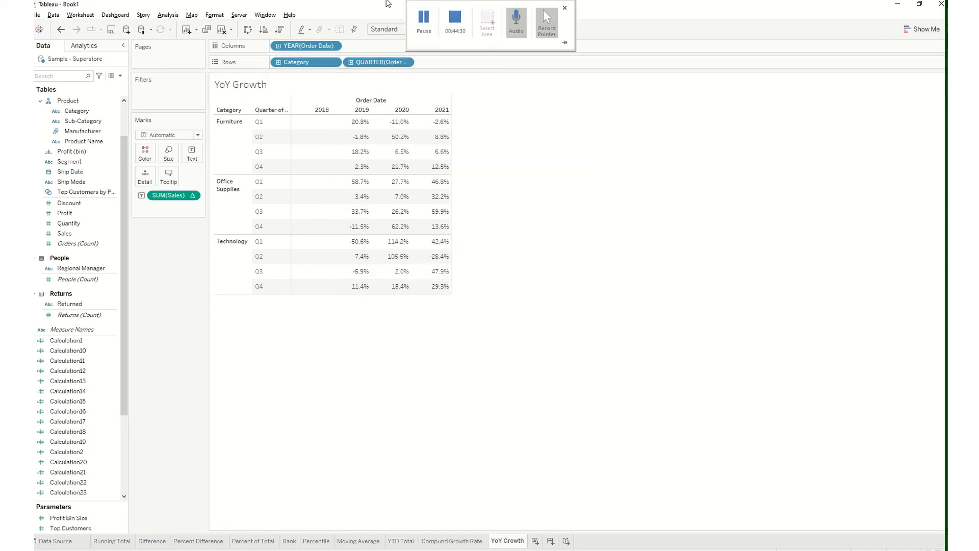
click(194, 197)
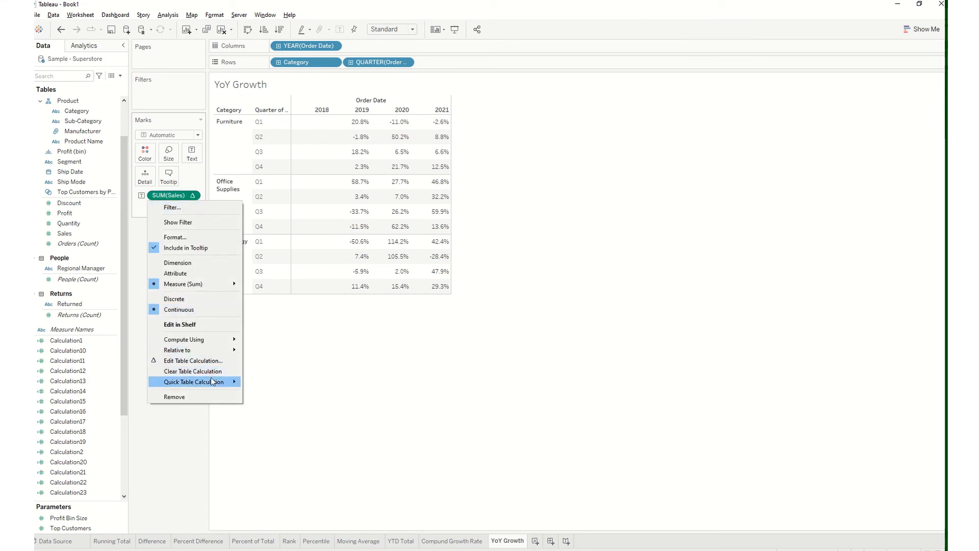
mouse_move(212, 381)
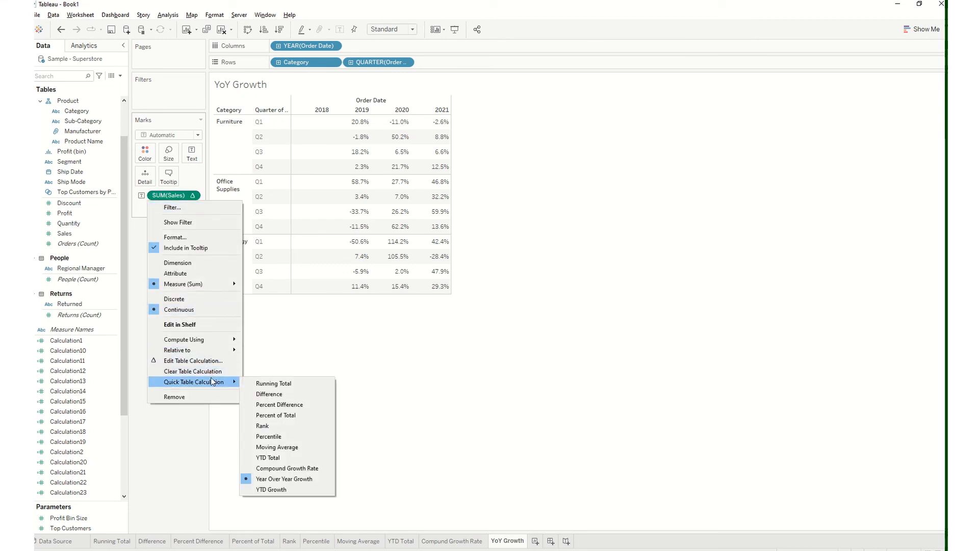
click(312, 359)
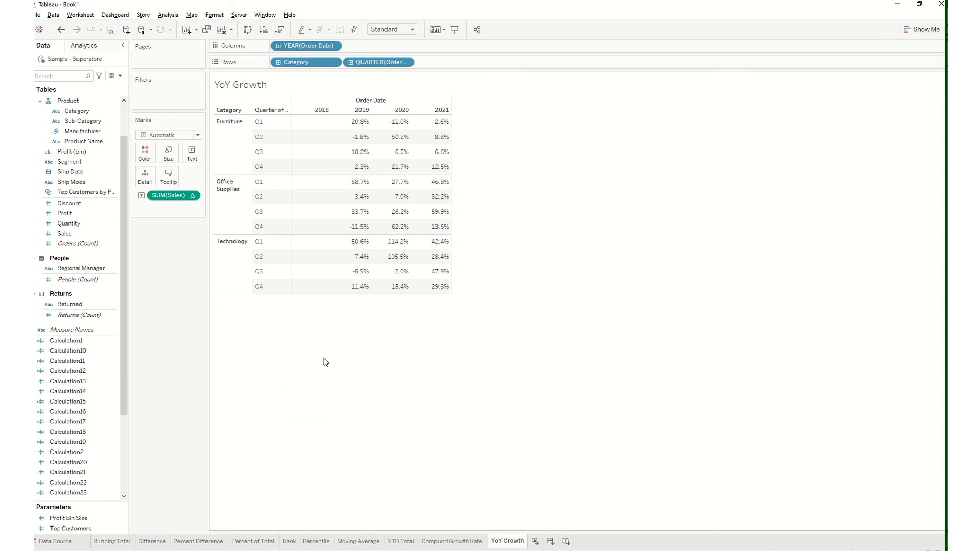
mouse_move(392, 17)
click(426, 30)
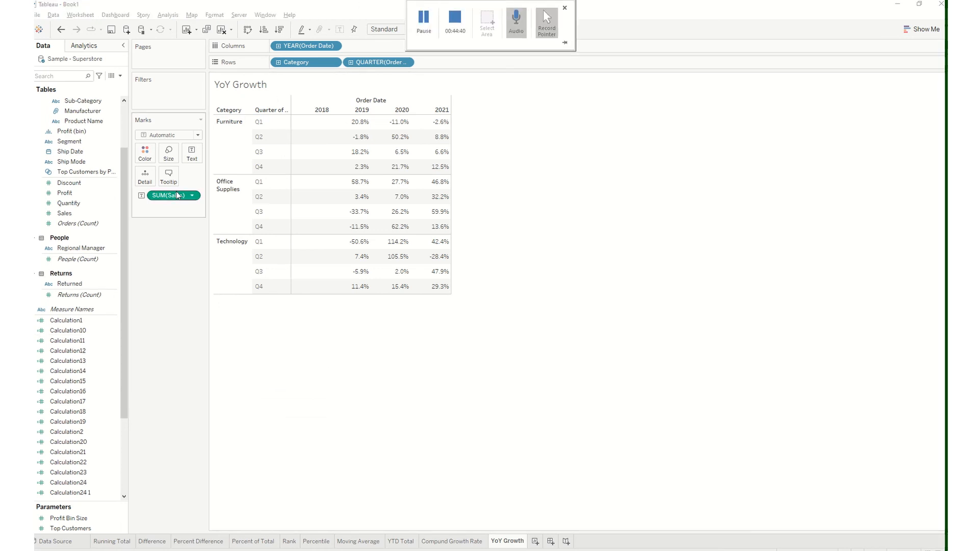
Duplicate the YoY Growth worksheet and rename the copy as YTD Growth
right_click(506, 541)
click(533, 445)
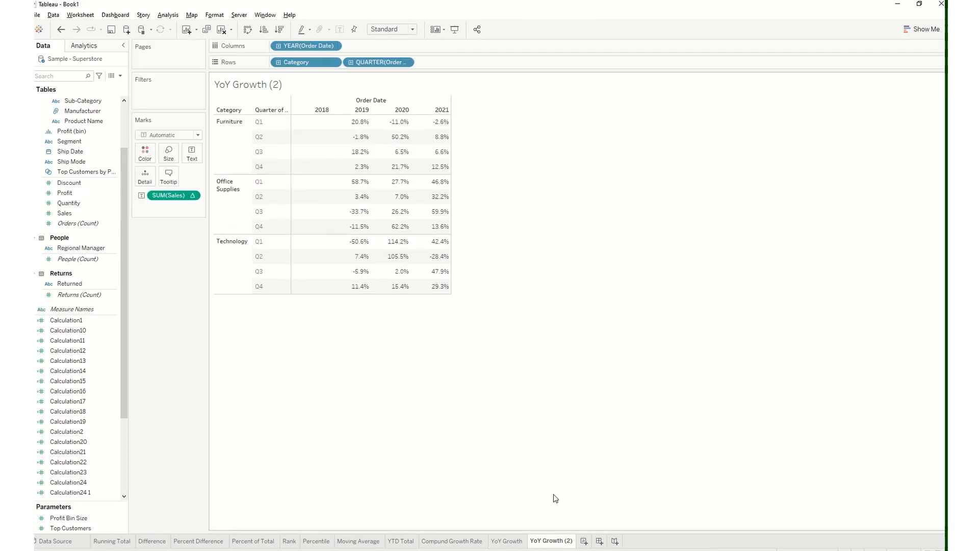
text(Y)
key(Return)
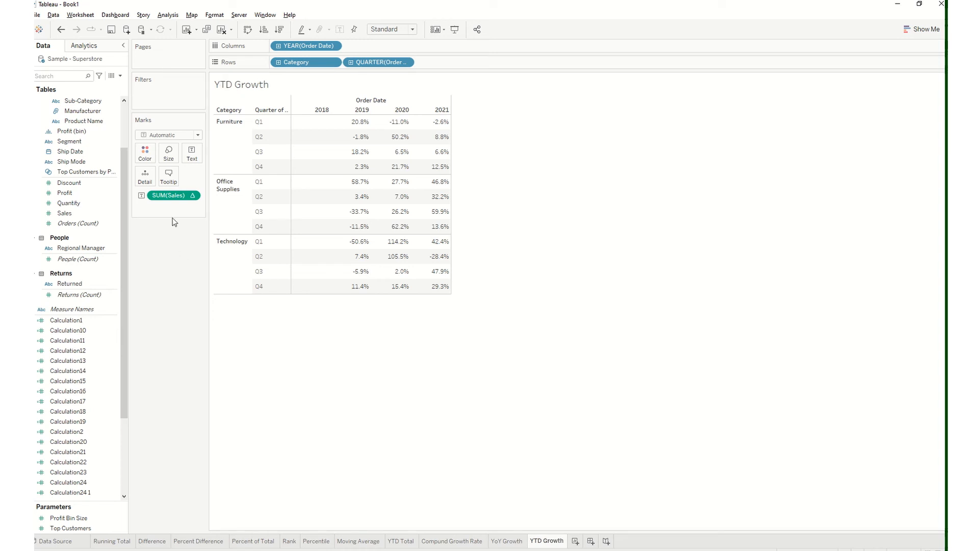
click(193, 196)
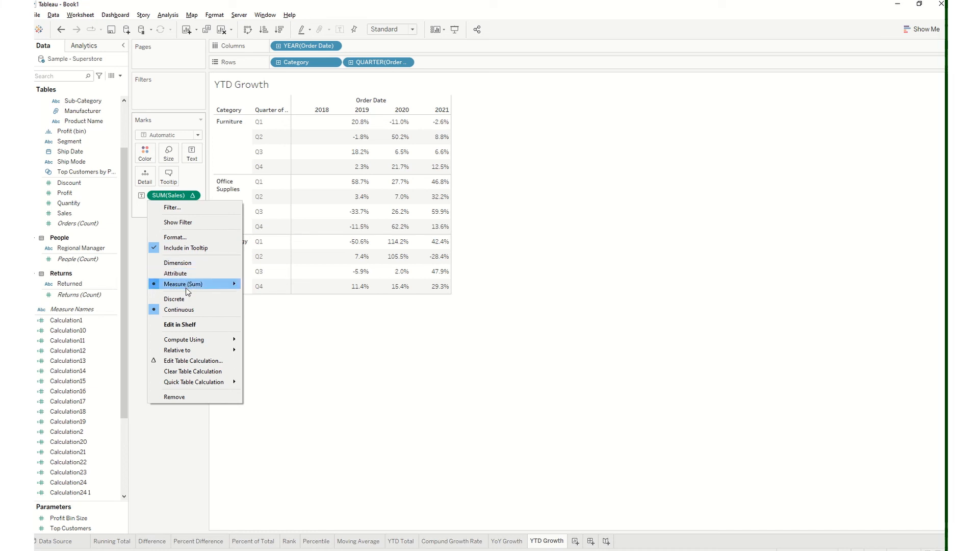
click(188, 372)
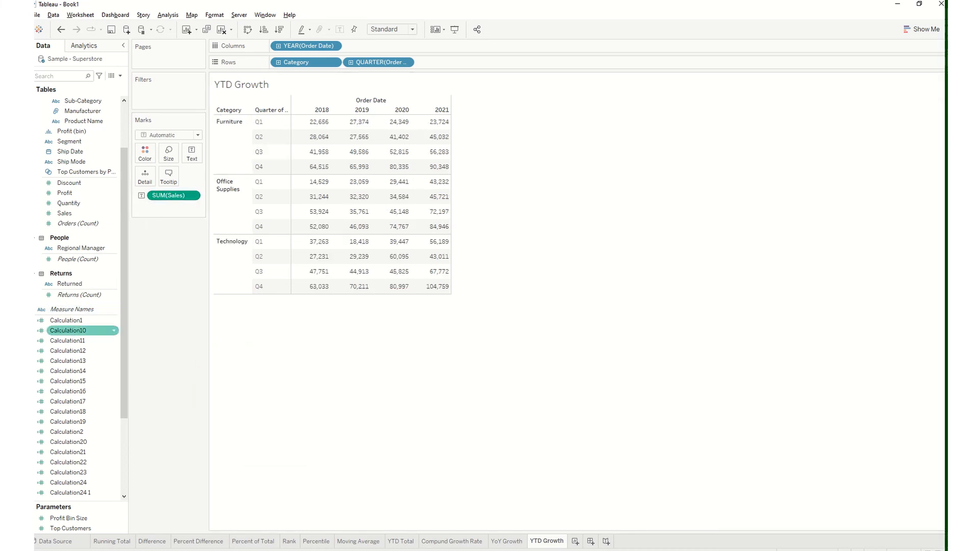
drag(183, 197, 94, 295)
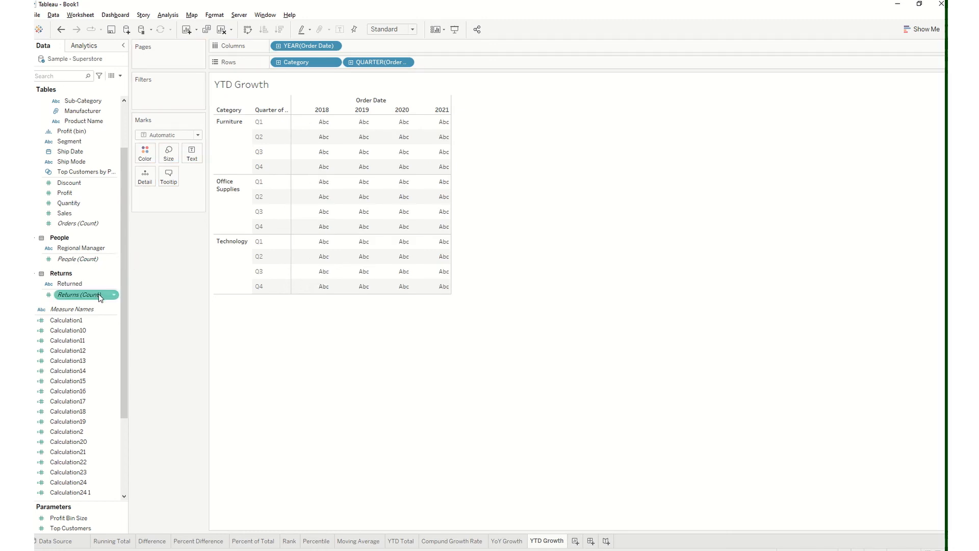
key(ctrl+z)
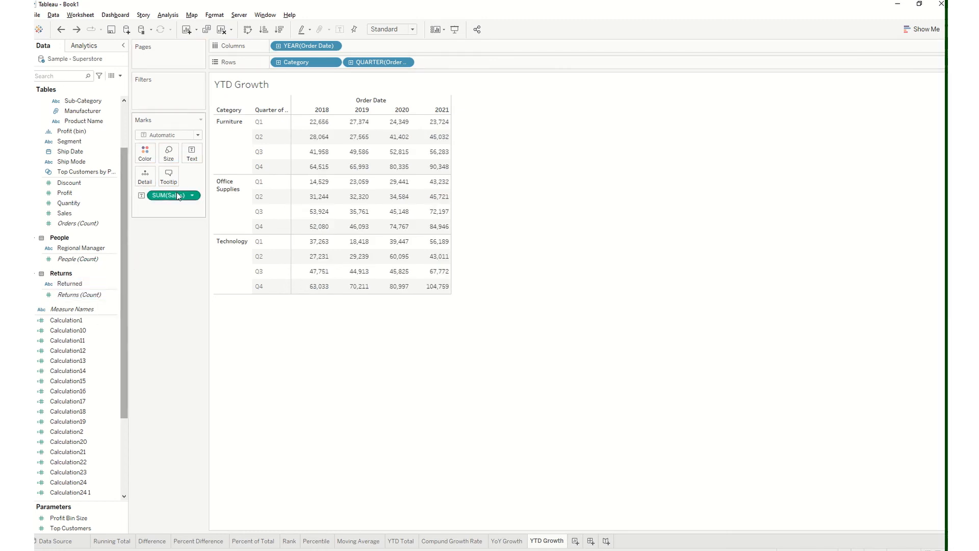
key(ctrl+z)
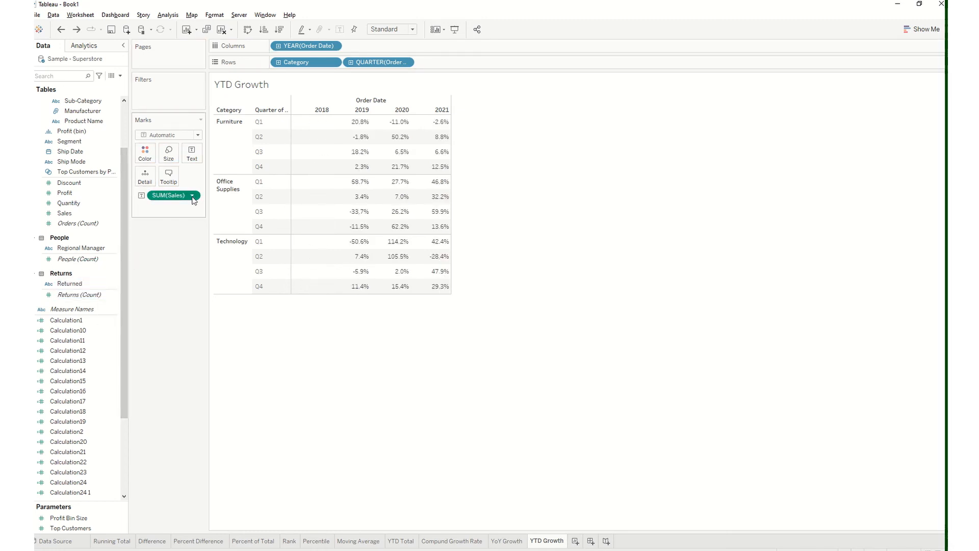
Clear the table calculation from SUM(Sales) on the YTD Growth worksheet and review the plain quarterly sales
click(193, 198)
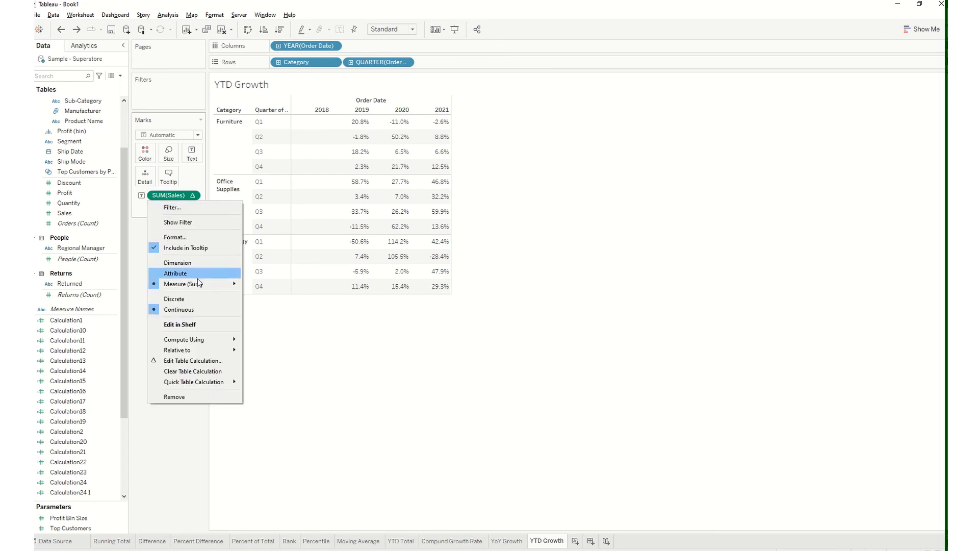
click(203, 375)
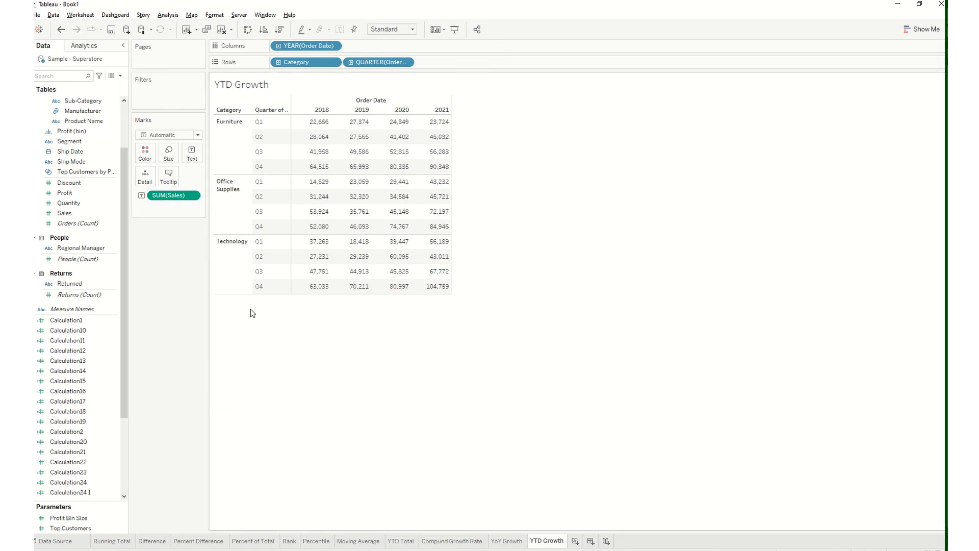
mouse_move(315, 126)
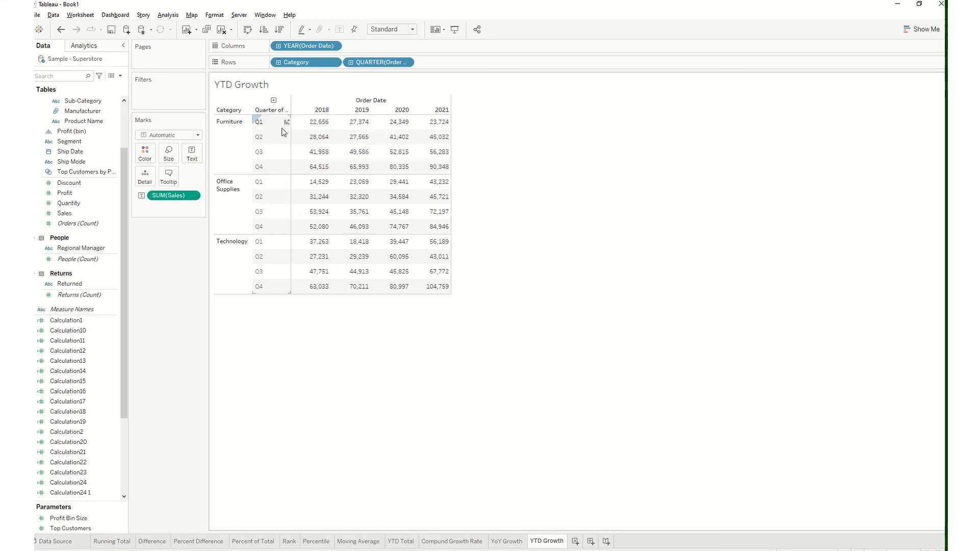
mouse_move(407, 196)
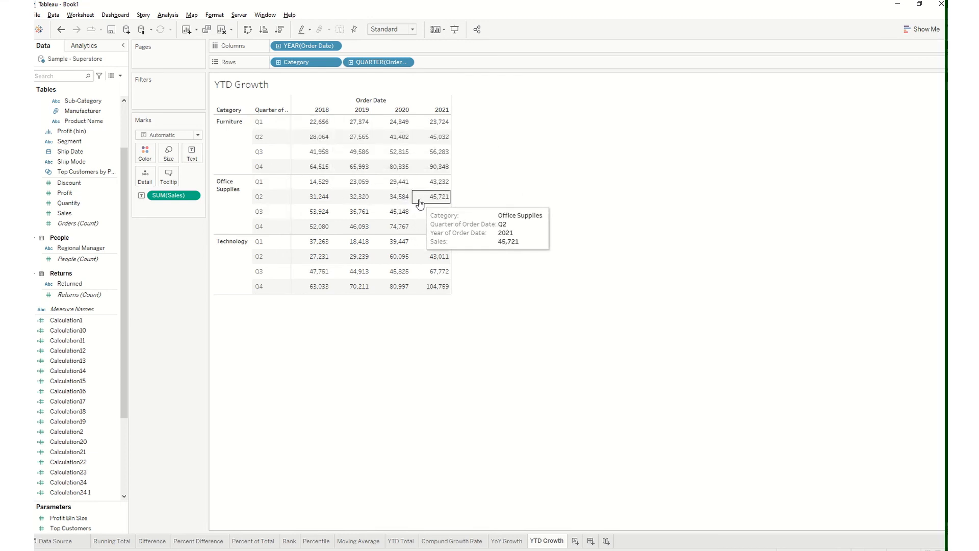
mouse_move(427, 215)
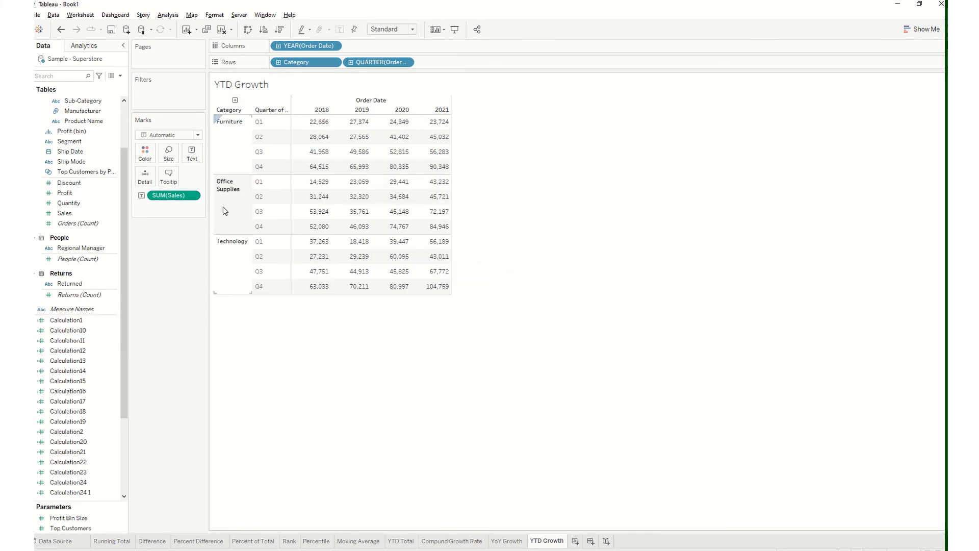
Apply the YTD Growth quick table calculation to SUM(Sales)
click(192, 196)
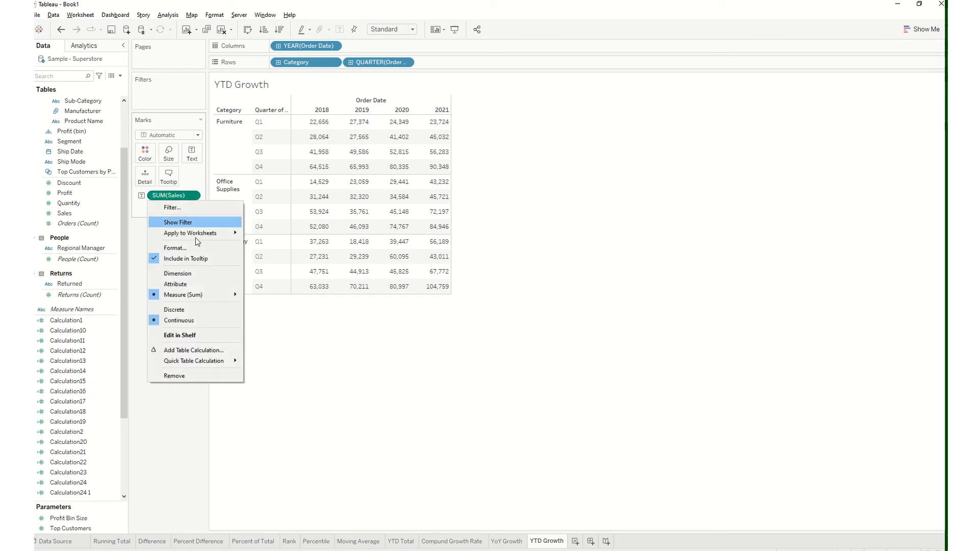
mouse_move(216, 361)
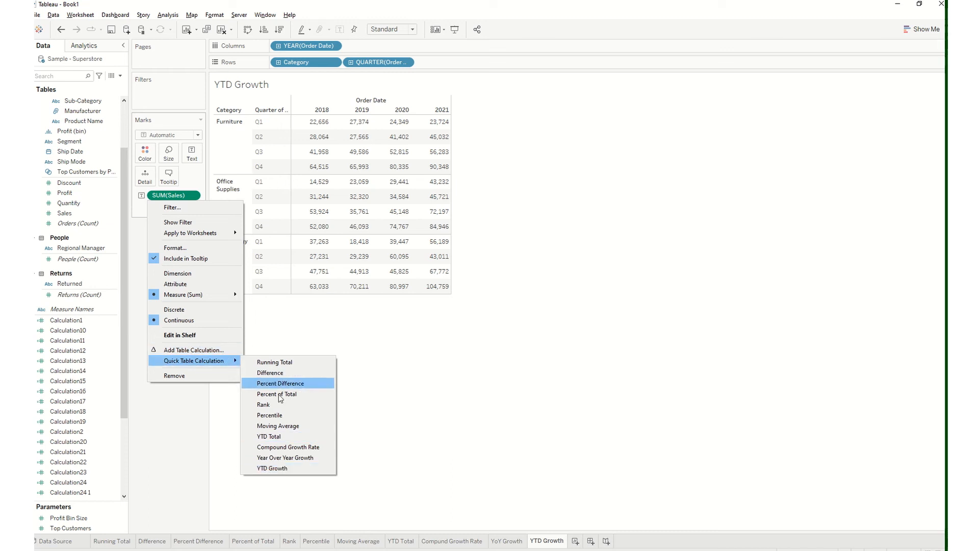
click(284, 467)
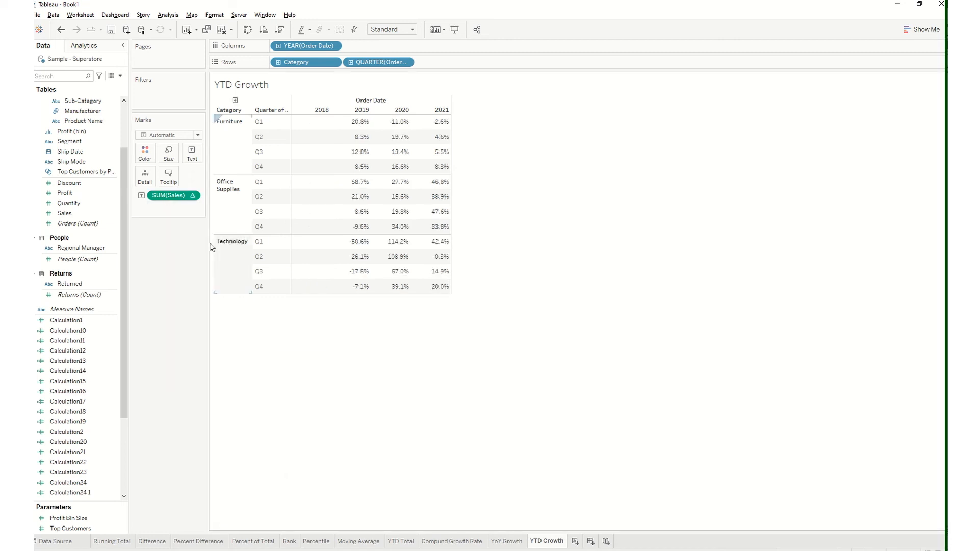
Compute the YTD growth using Table (across) and examine the Furniture Q1 values for 2018 and 2019
click(193, 196)
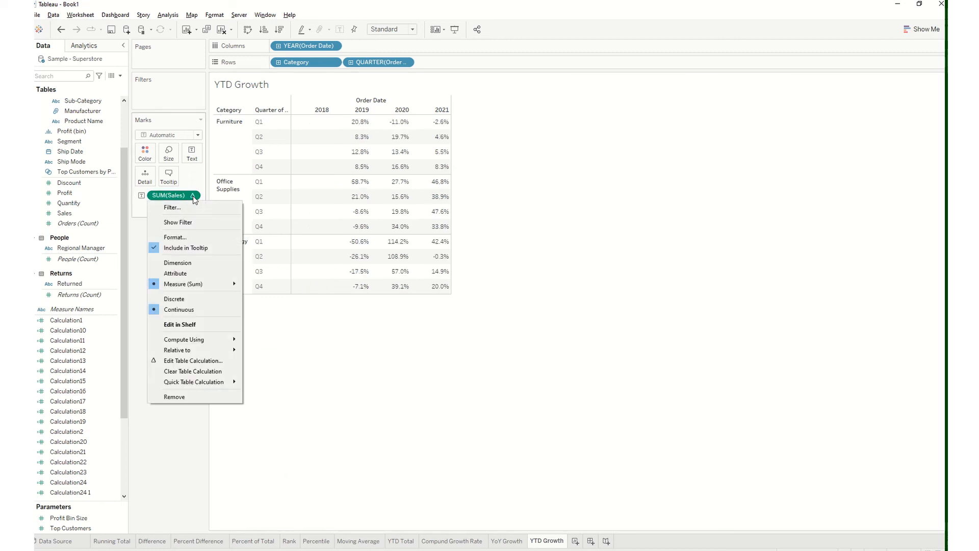
mouse_move(202, 339)
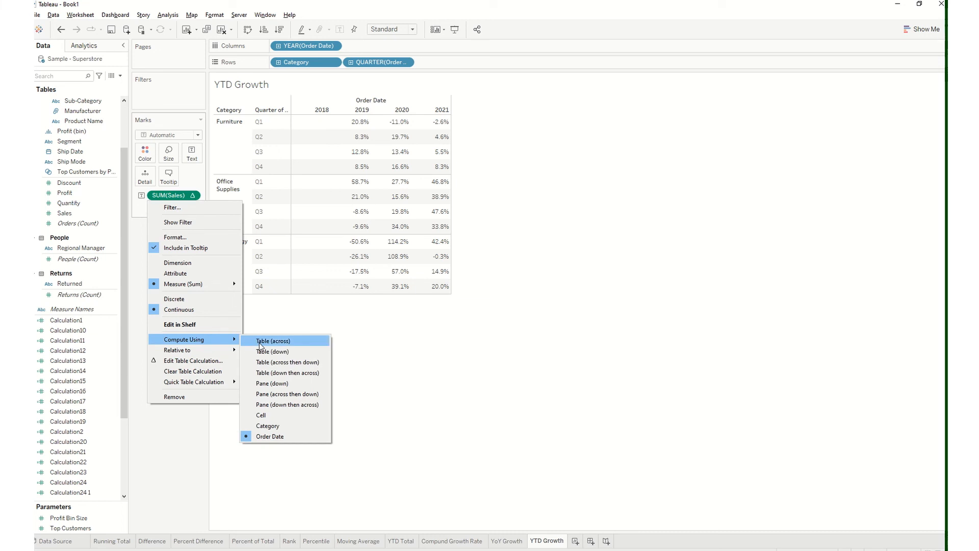
click(259, 342)
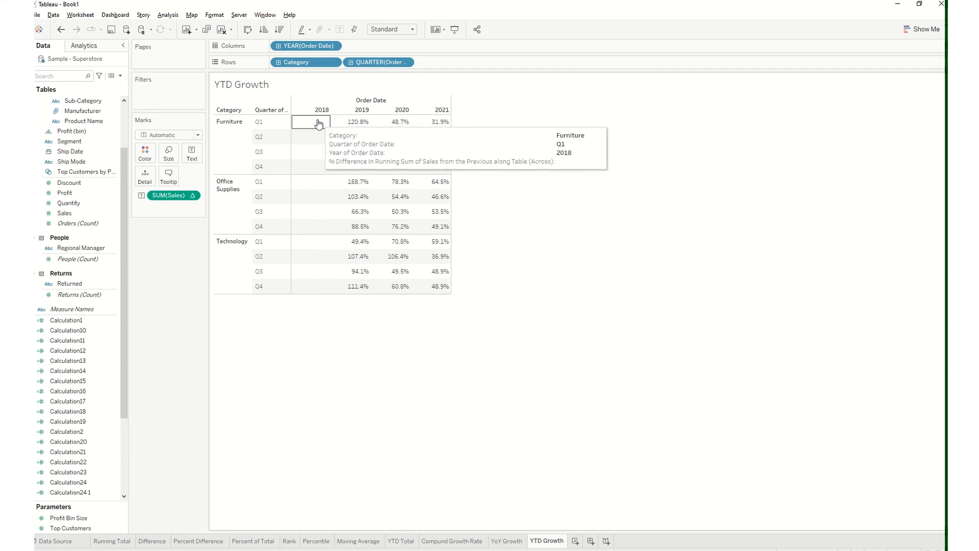
mouse_move(354, 125)
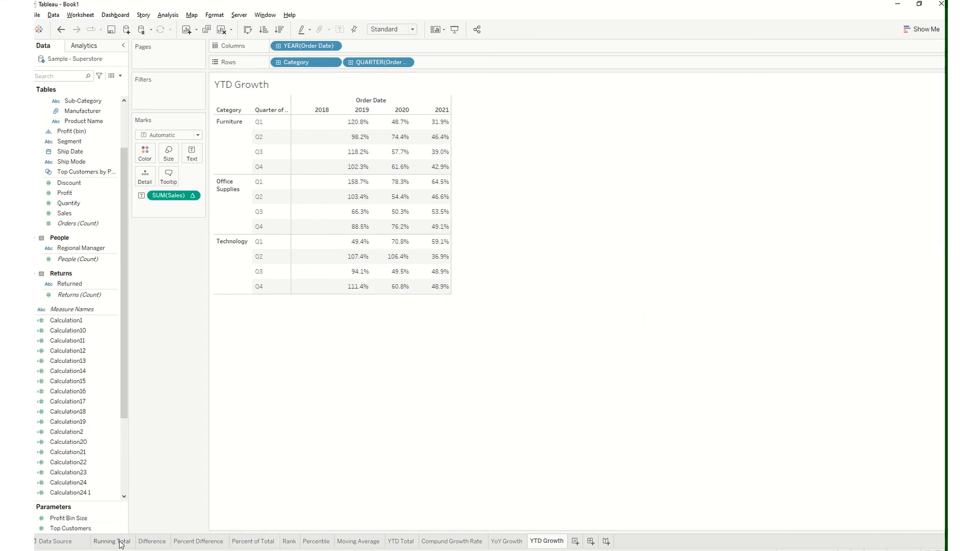
mouse_move(121, 545)
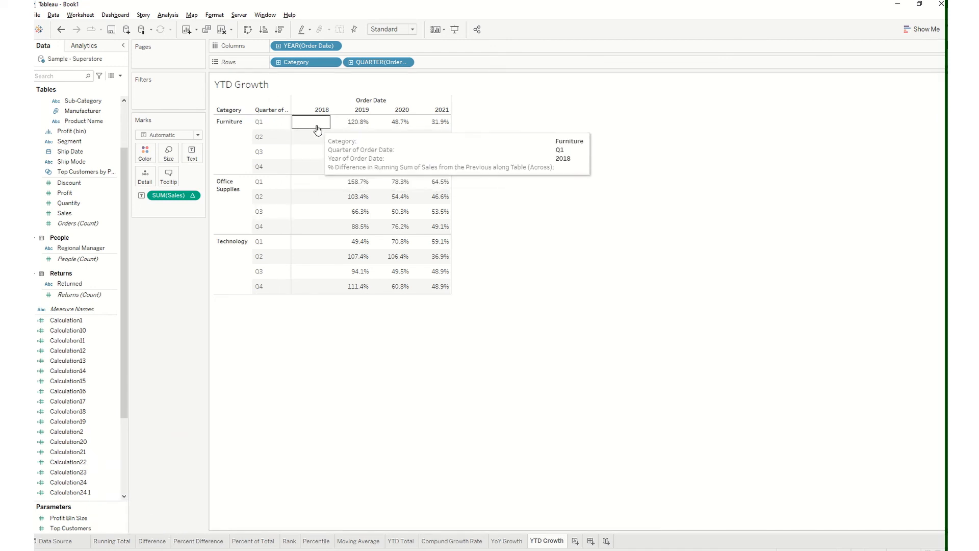
Reapply the Running Total quick table calculation to SUM(Sales) on the Running Total worksheet
click(110, 544)
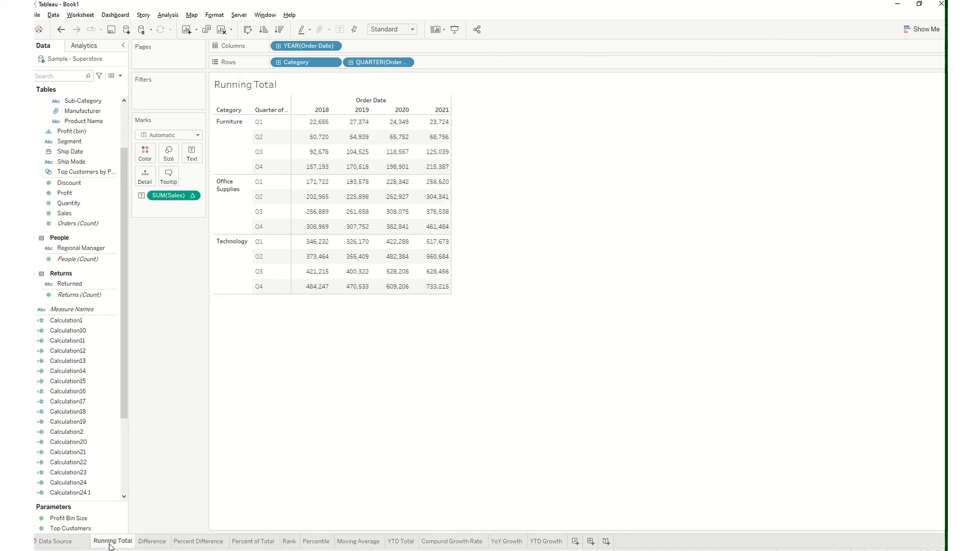
right_click(153, 196)
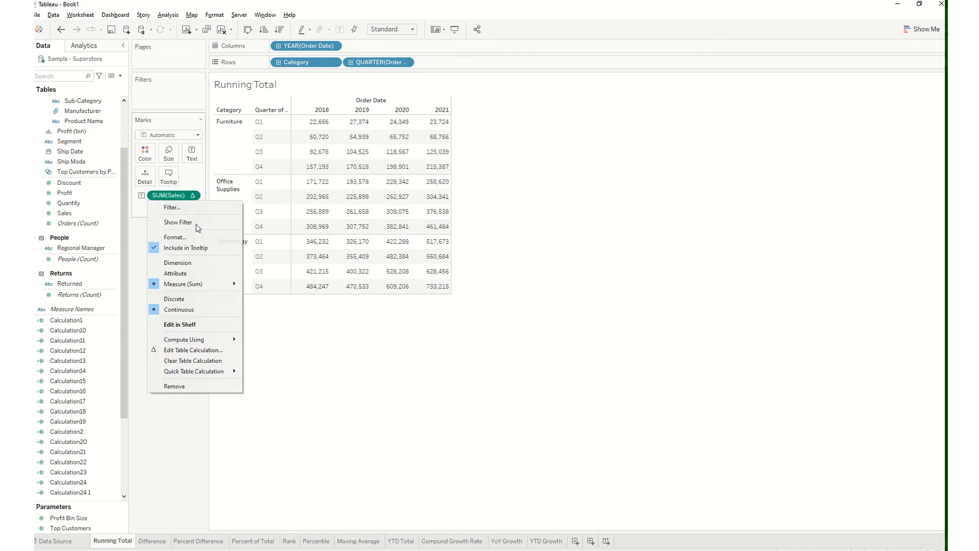
click(257, 373)
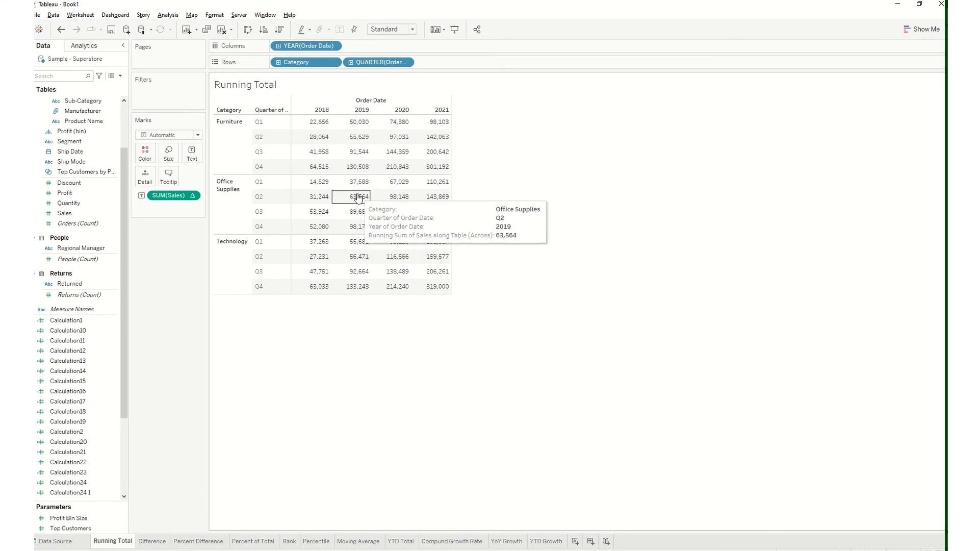
click(192, 198)
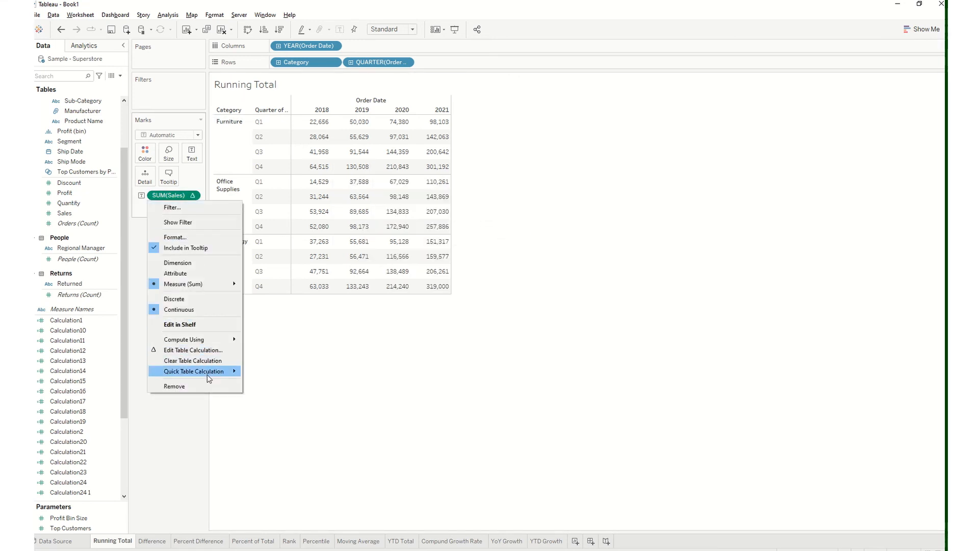
mouse_move(207, 375)
click(287, 374)
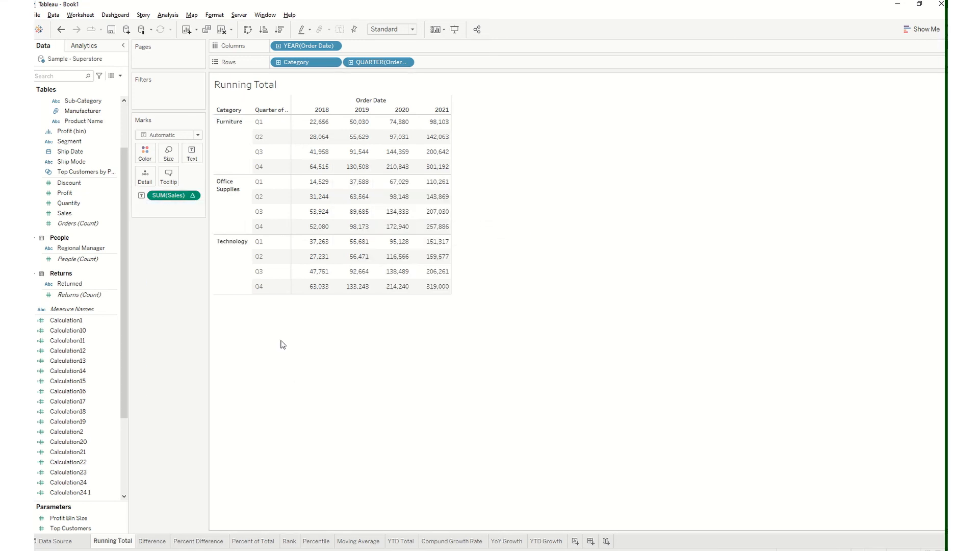
Set the running total of SUM(Sales) to compute using Table (across)
mouse_move(195, 198)
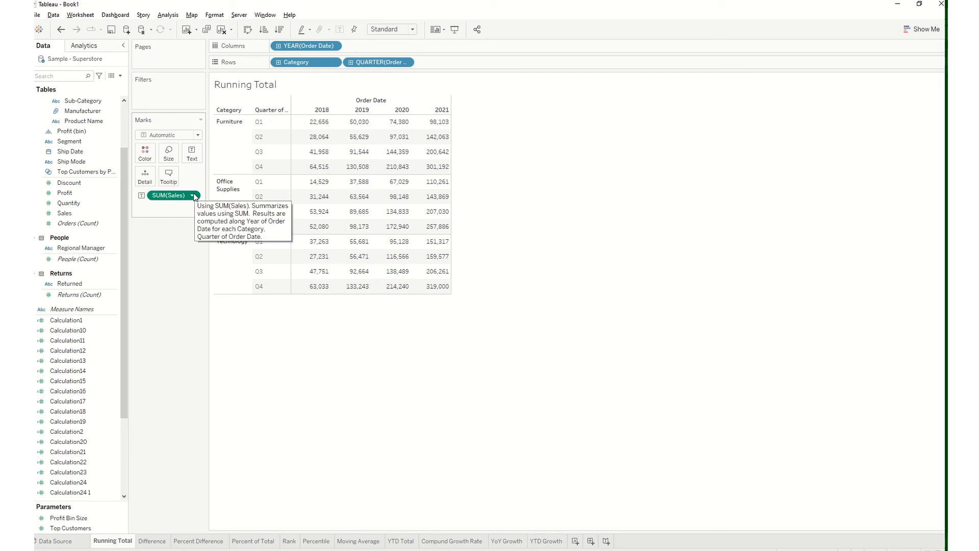
click(193, 195)
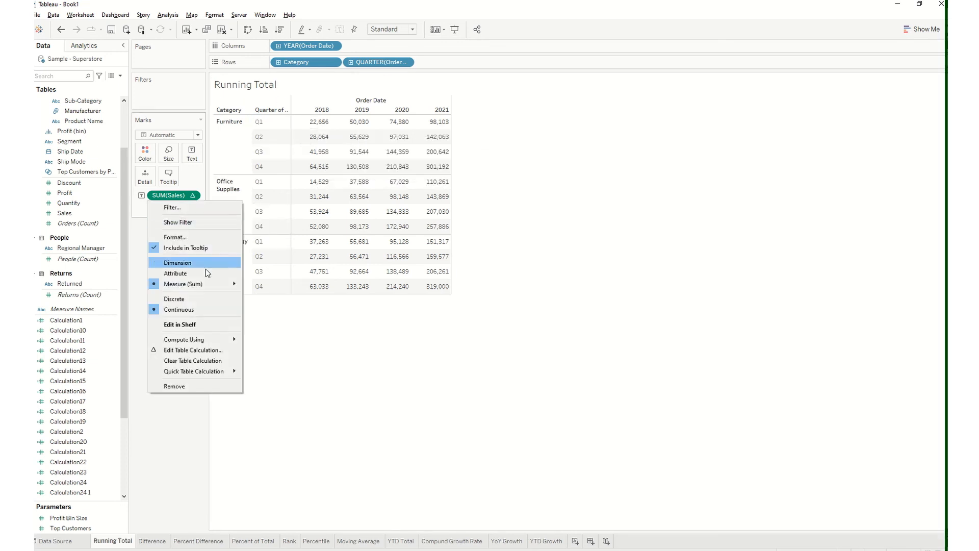
mouse_move(208, 343)
click(255, 341)
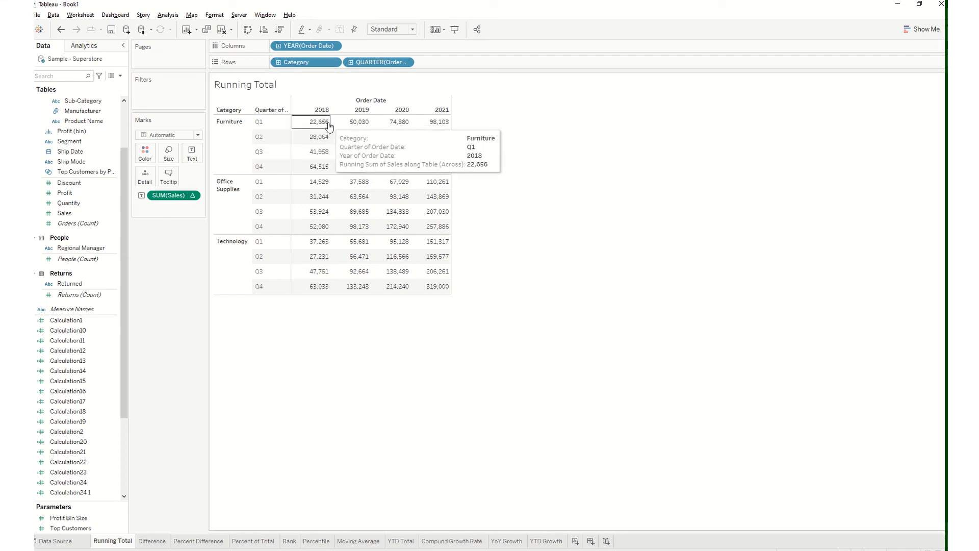
Clear the table calculation from SUM(Sales) to examine the raw Furniture Q1 sales, and undo the clearing
click(193, 197)
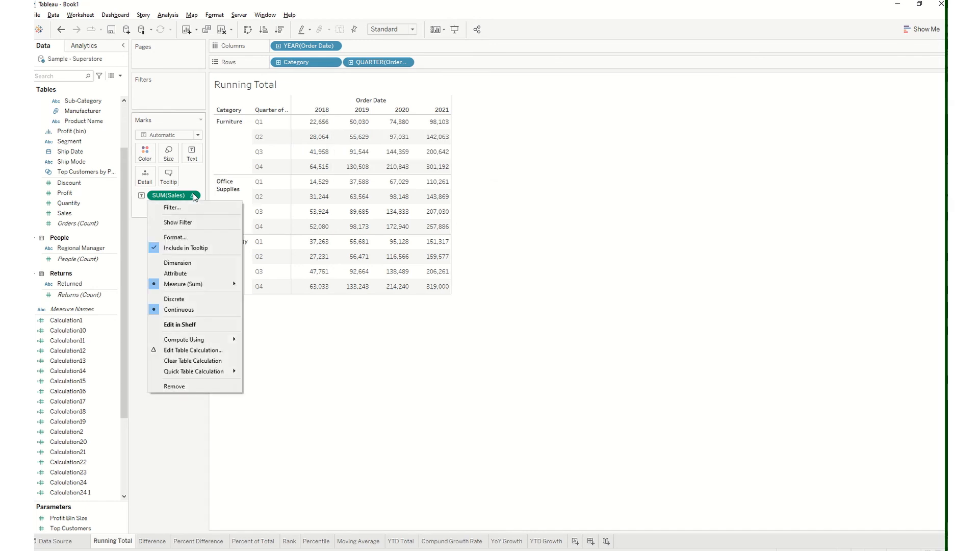
click(193, 361)
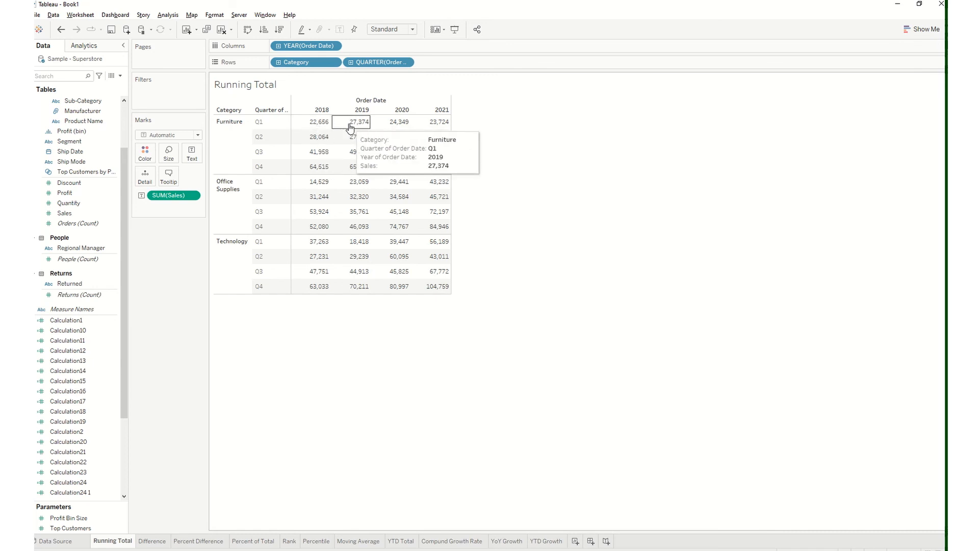
key(ctrl+z)
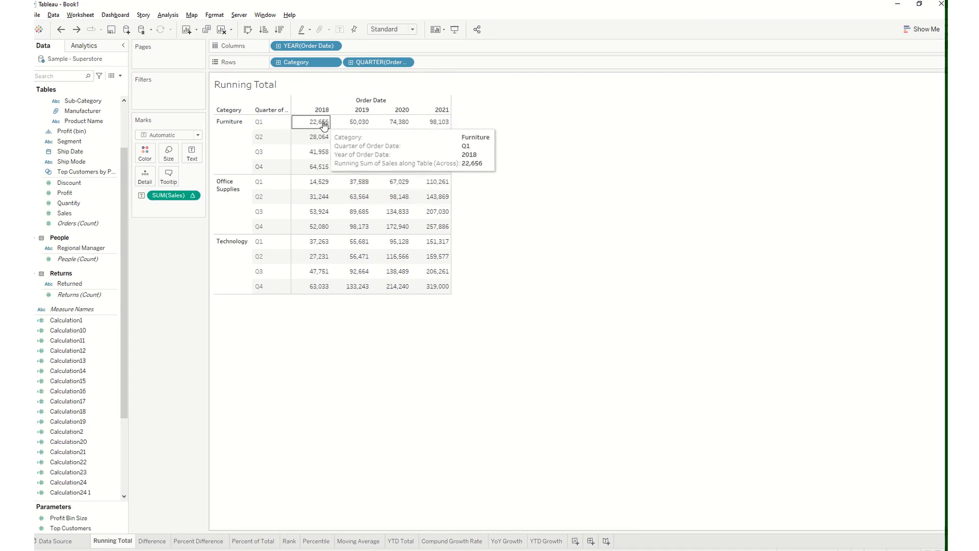
Compare the Furniture Q1 2019 growth on the YTD Growth worksheet with the 2018 and 2019 values on the Running Total worksheet
click(546, 542)
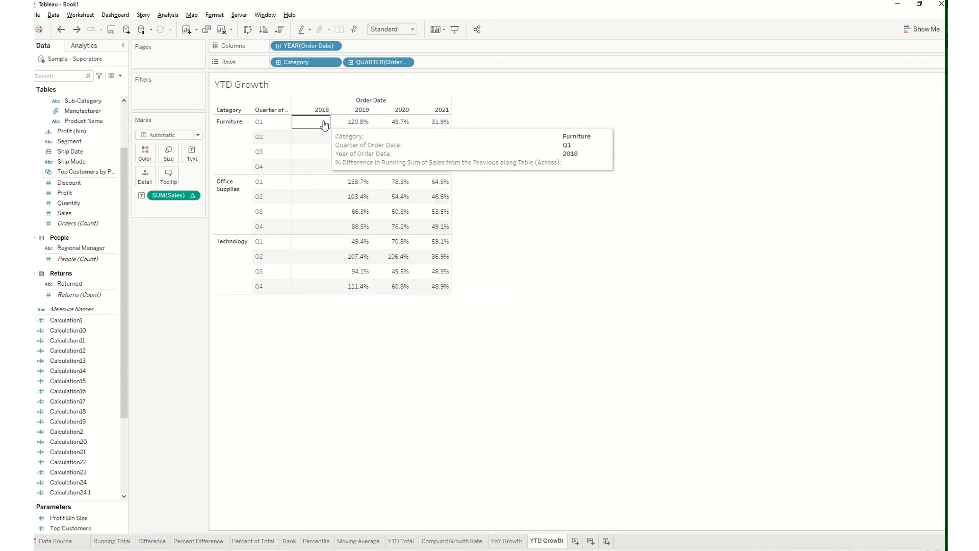
mouse_move(353, 125)
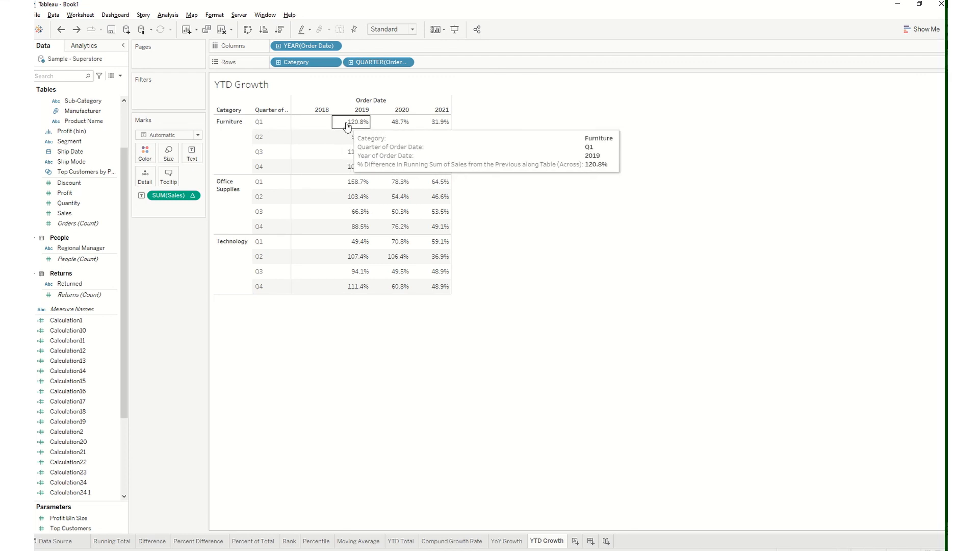
click(118, 542)
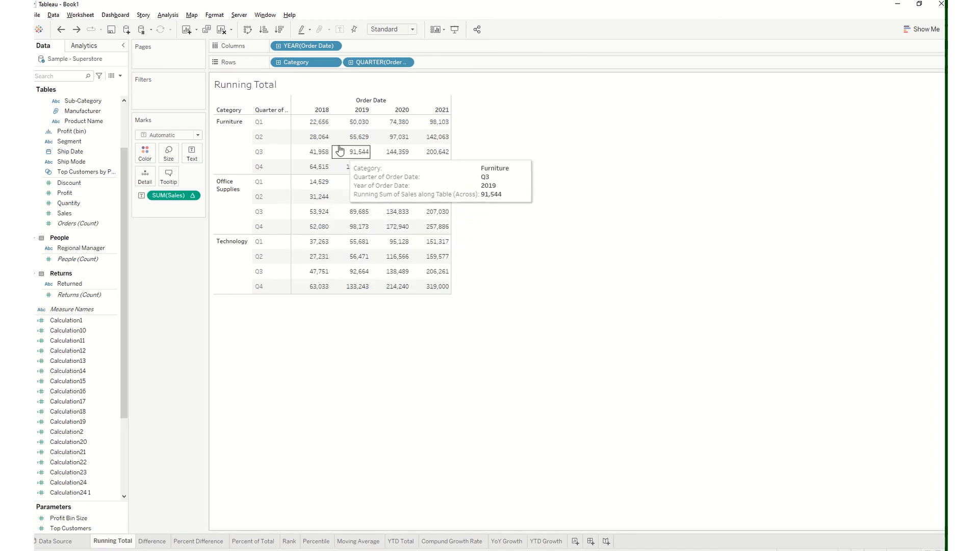
mouse_move(320, 125)
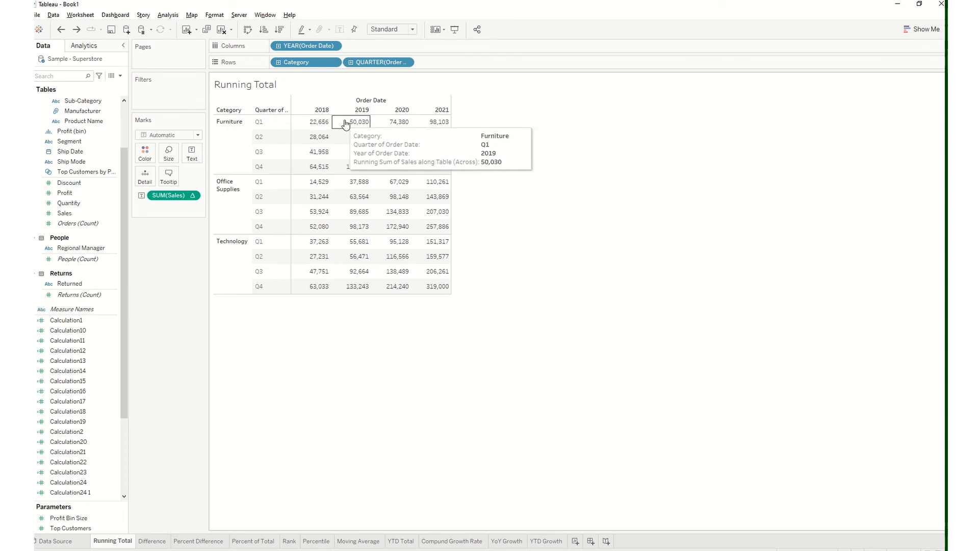
click(541, 546)
mouse_move(366, 125)
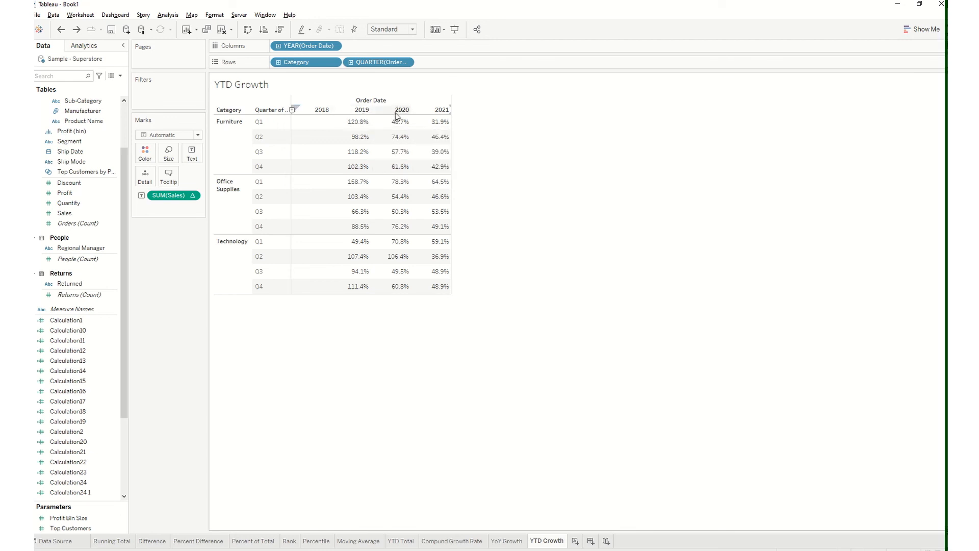
Compare the Furniture growth for 2020 and 2021 on the YTD Growth worksheet with the values on the Running Total worksheet
mouse_move(396, 126)
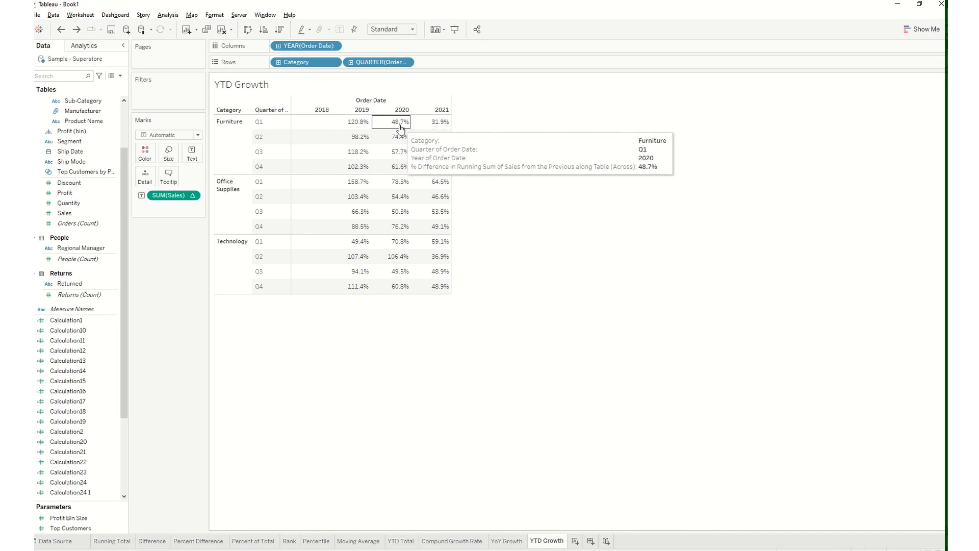
click(124, 542)
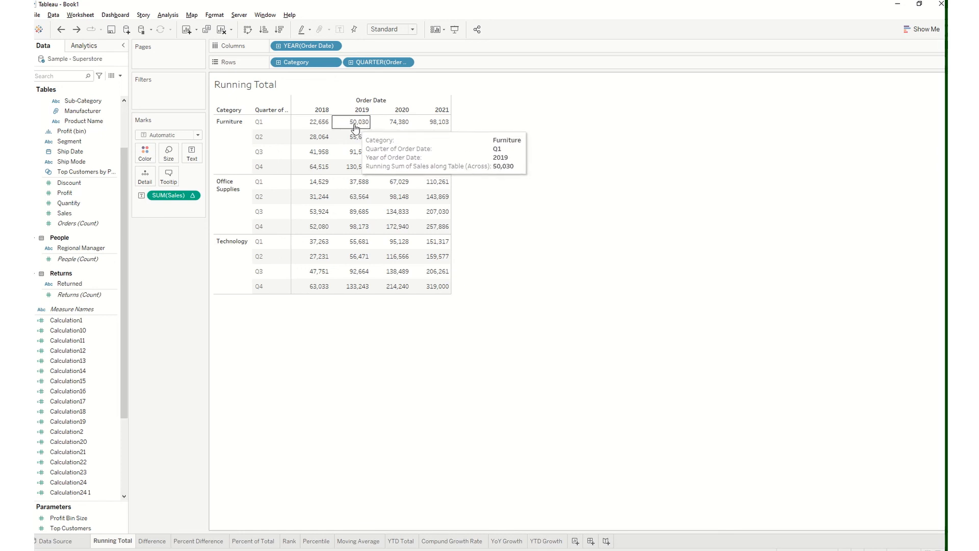
click(547, 541)
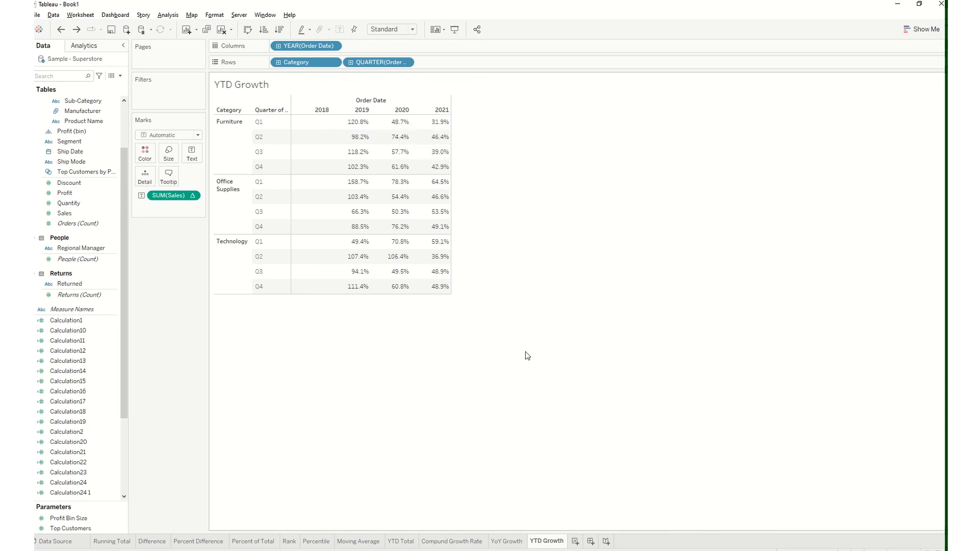
click(125, 544)
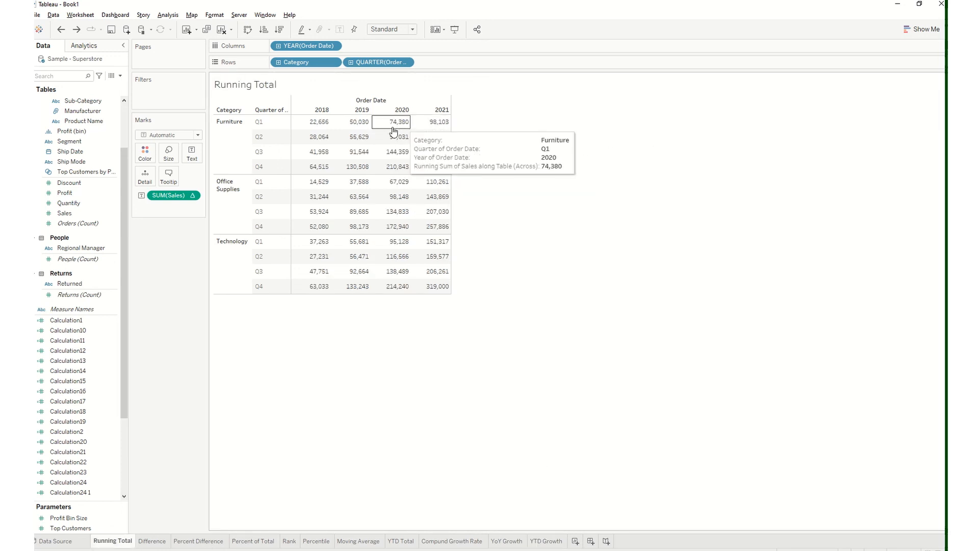
click(547, 541)
mouse_move(437, 125)
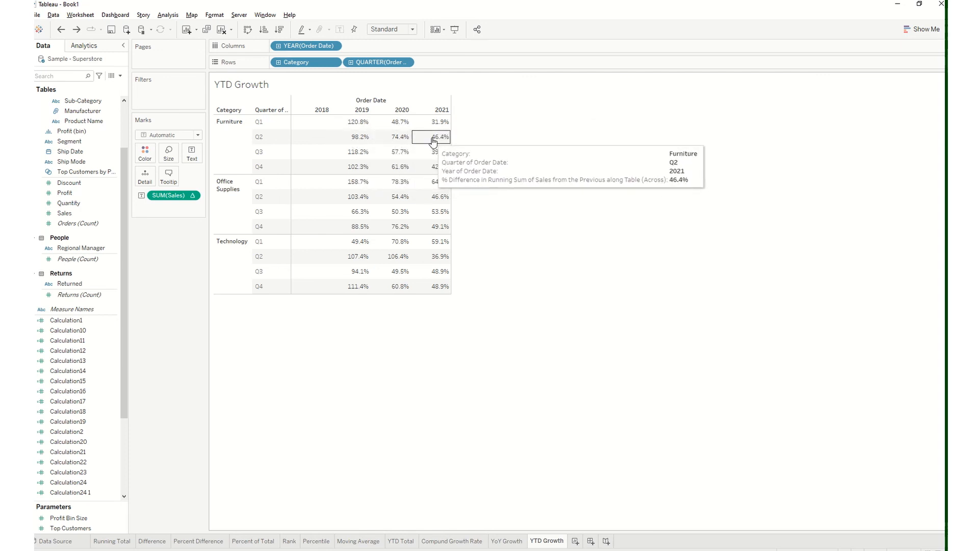
mouse_move(402, 155)
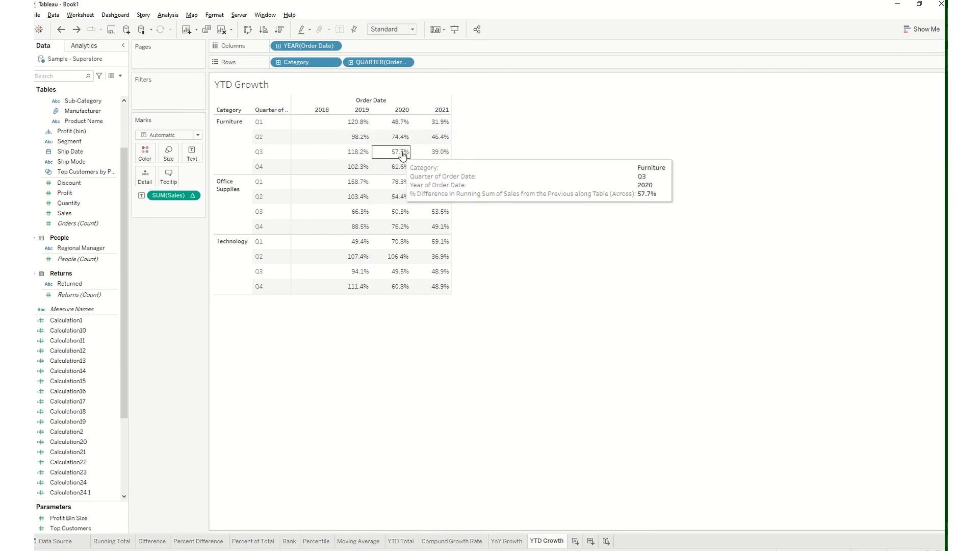
mouse_move(443, 159)
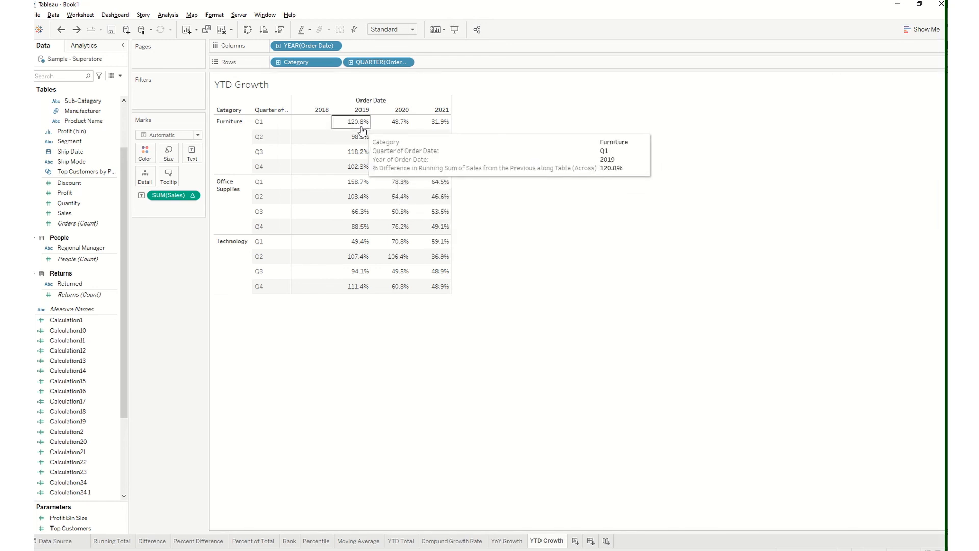
Set the YTD growth of SUM(Sales) to compute using Table (down)
click(193, 197)
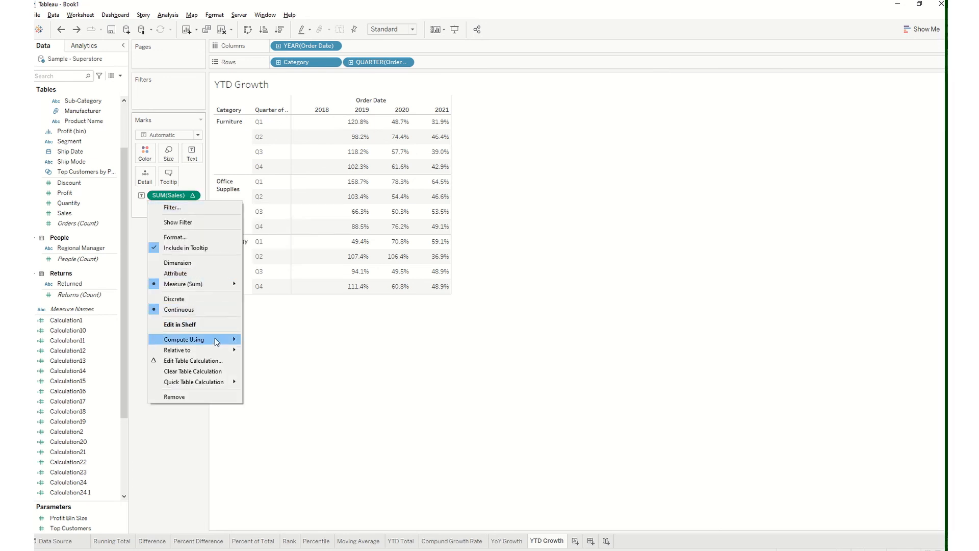
mouse_move(217, 342)
click(271, 351)
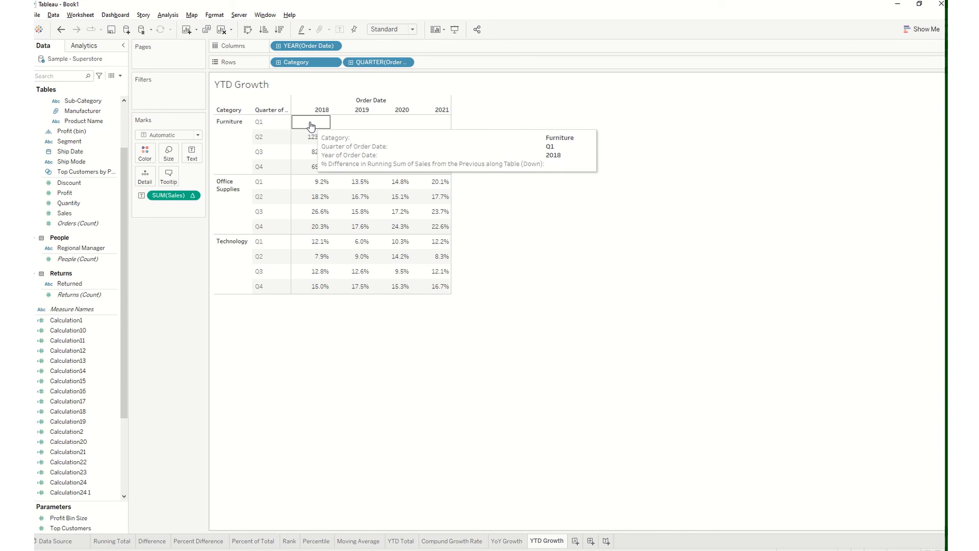
Set the running total on the Running Total worksheet to compute using Table (down) and examine the 2018 Furniture quarters
click(113, 542)
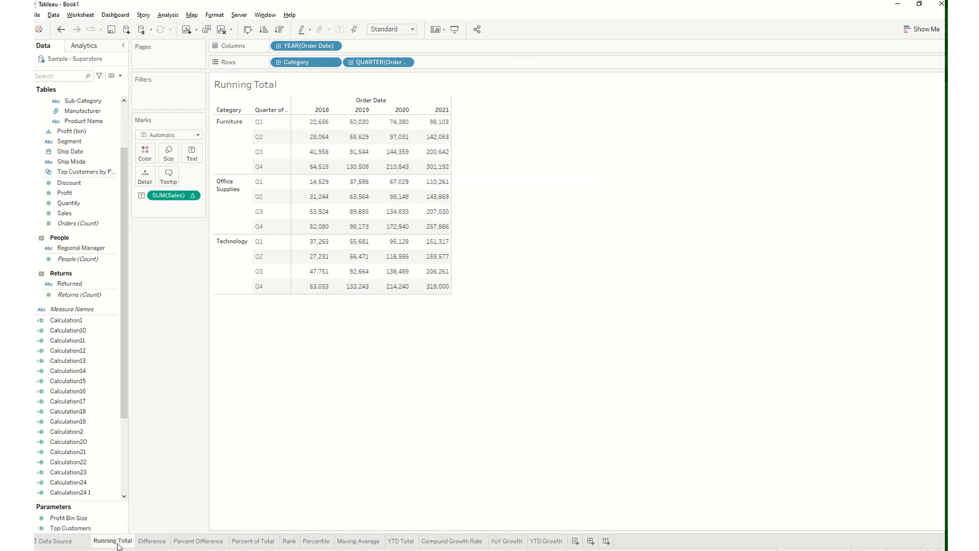
click(196, 195)
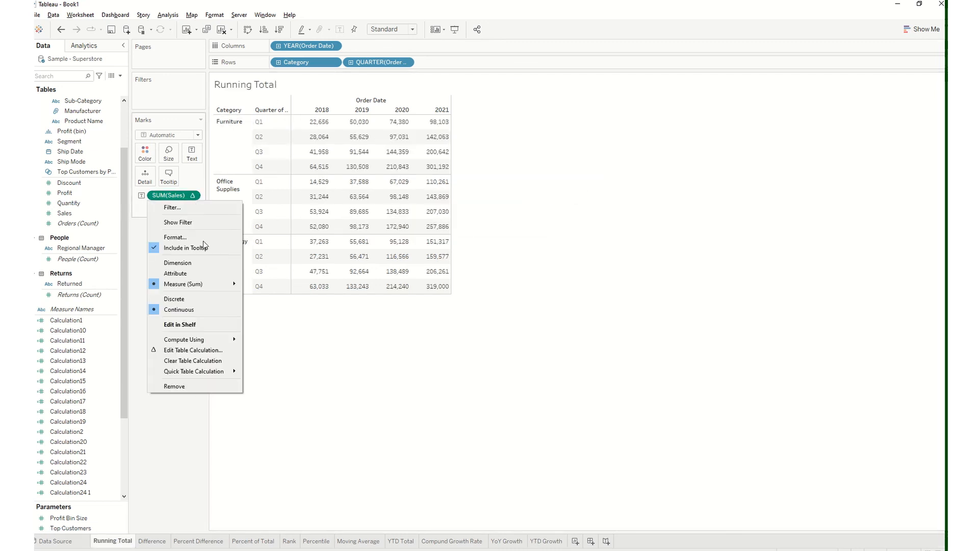
mouse_move(206, 339)
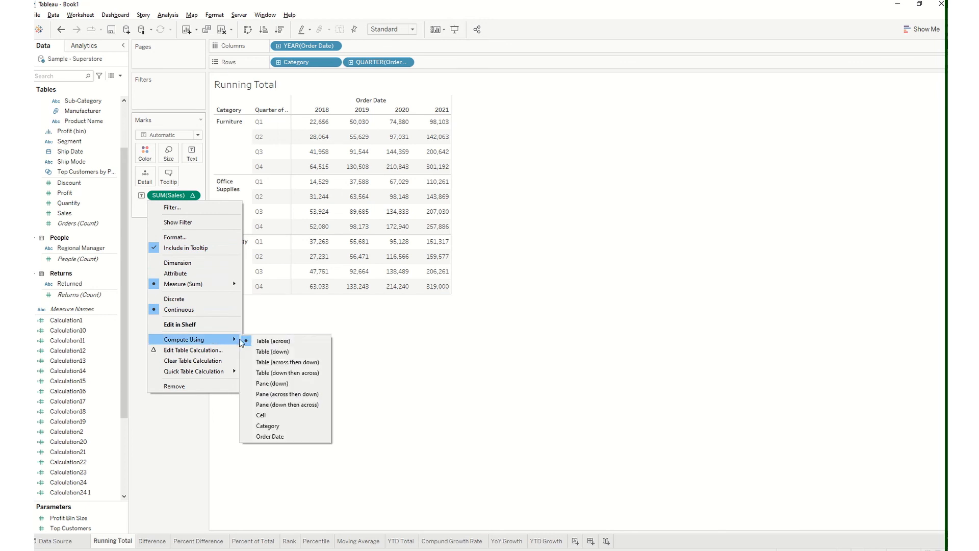
click(270, 349)
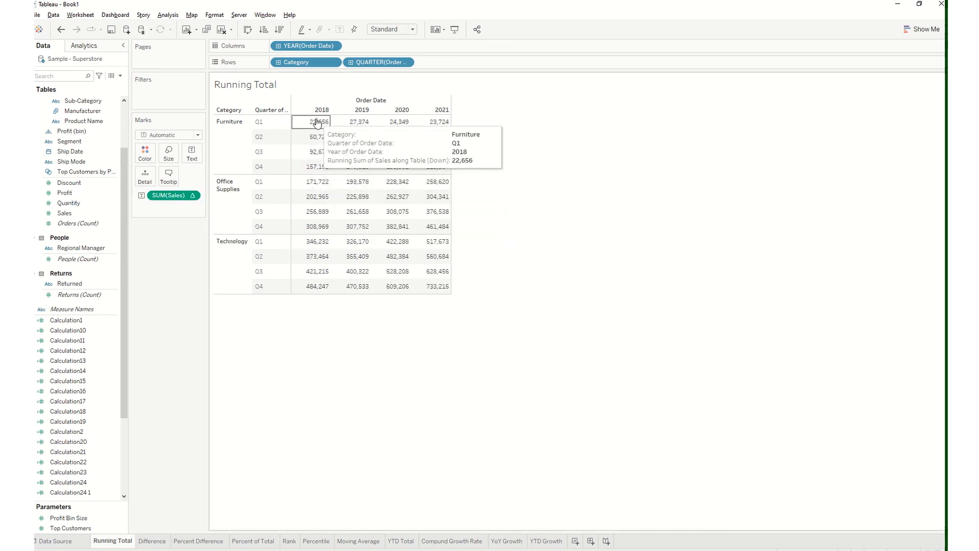
mouse_move(315, 141)
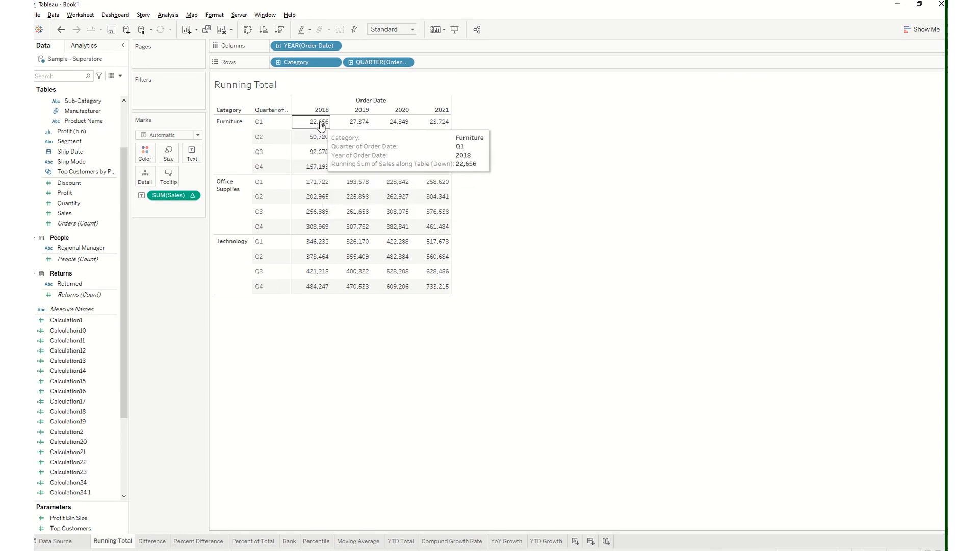
Clear the table calculation from SUM(Sales) to view the raw quarterly sales, and reapply the Running Total quick table calculation
click(193, 197)
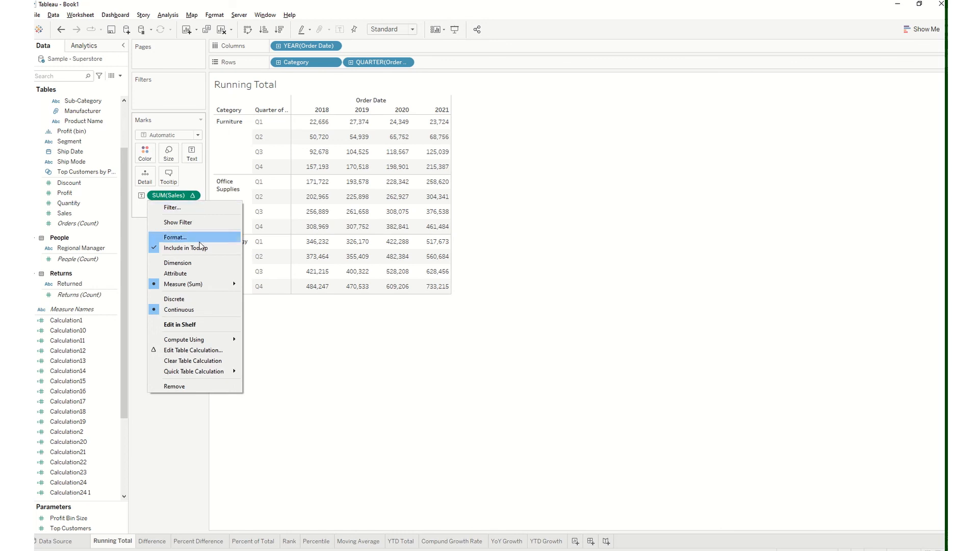
click(191, 361)
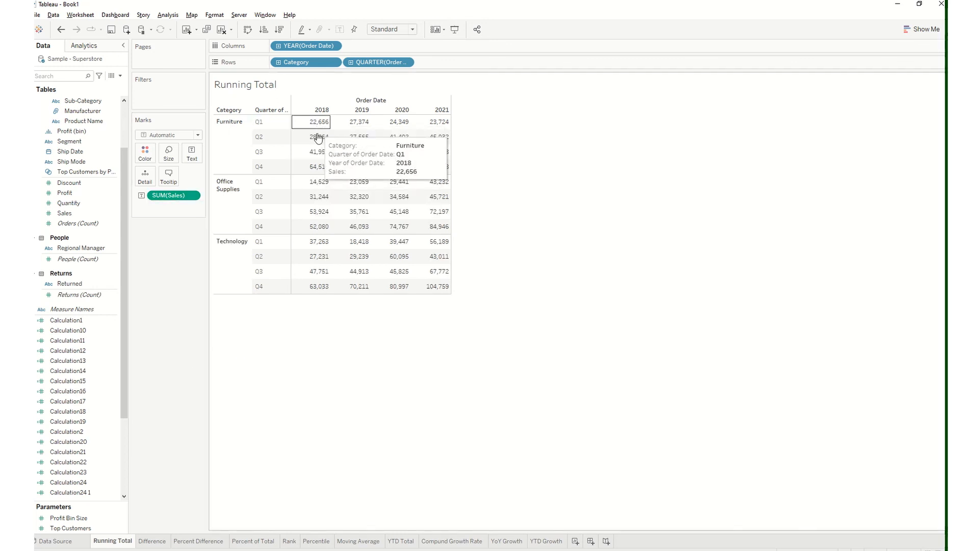
click(193, 197)
mouse_move(198, 359)
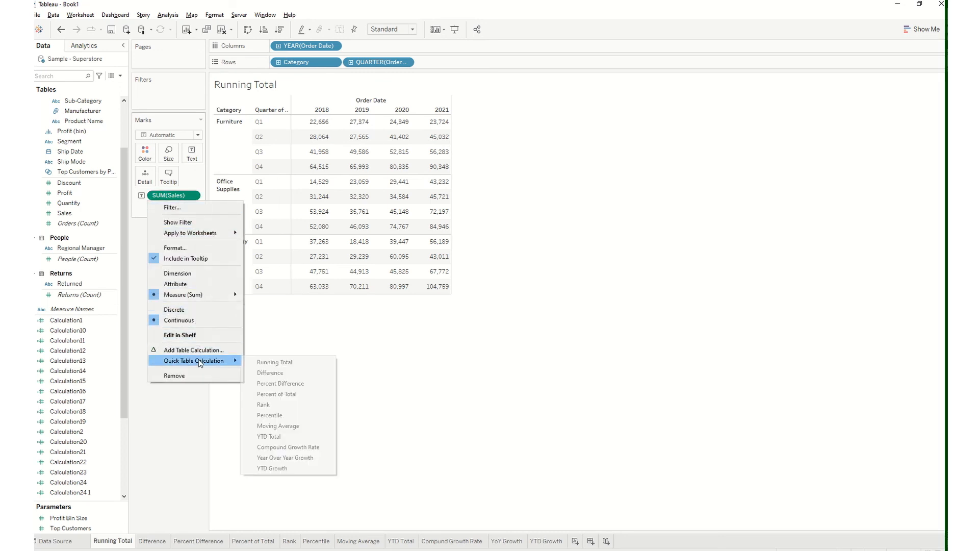
click(268, 366)
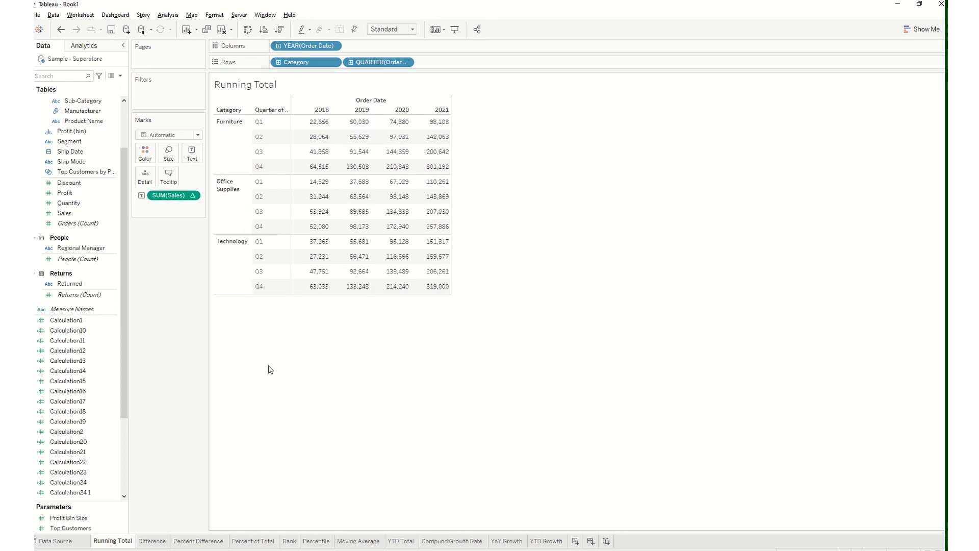
Compute the reapplied running total using Table (down), undoing and redoing the change to compare it with Table (across)
click(194, 197)
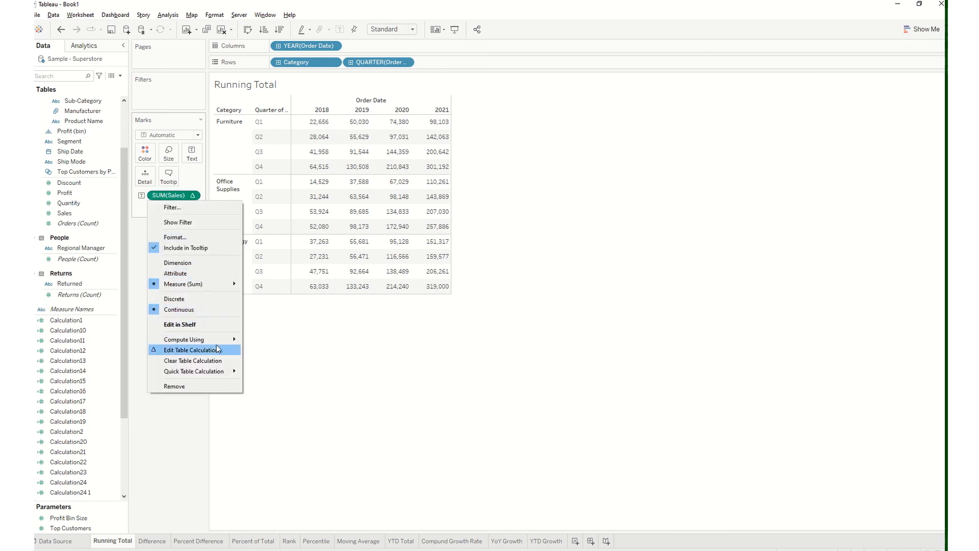
mouse_move(204, 339)
click(270, 349)
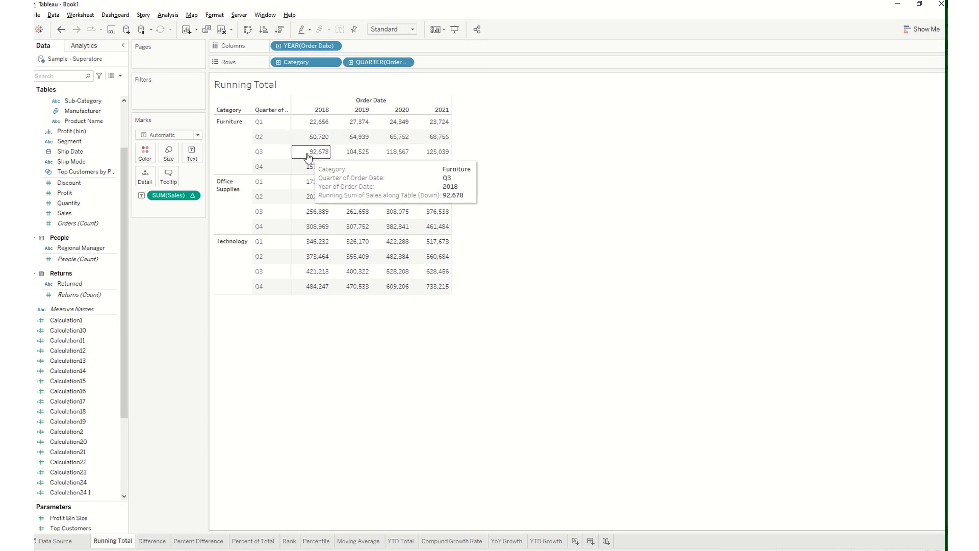
click(60, 29)
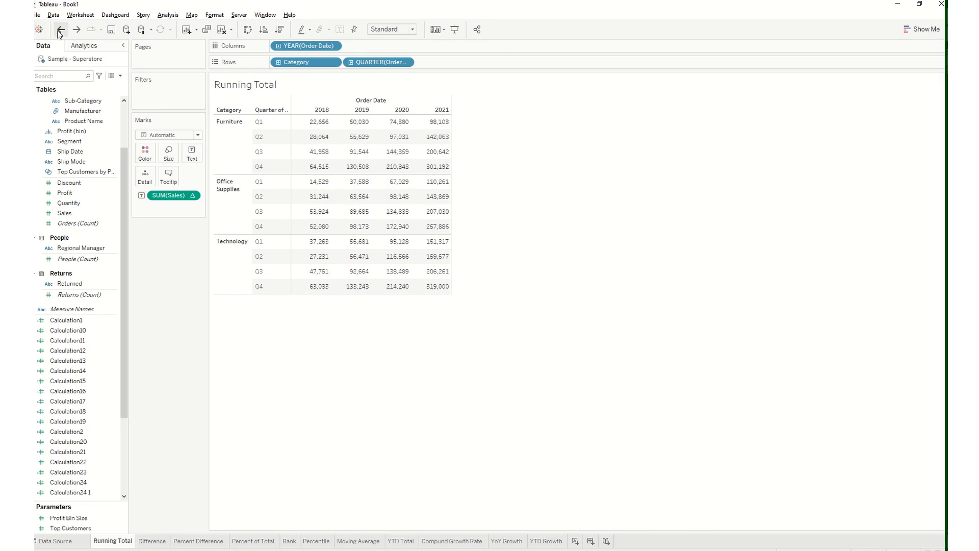
click(76, 29)
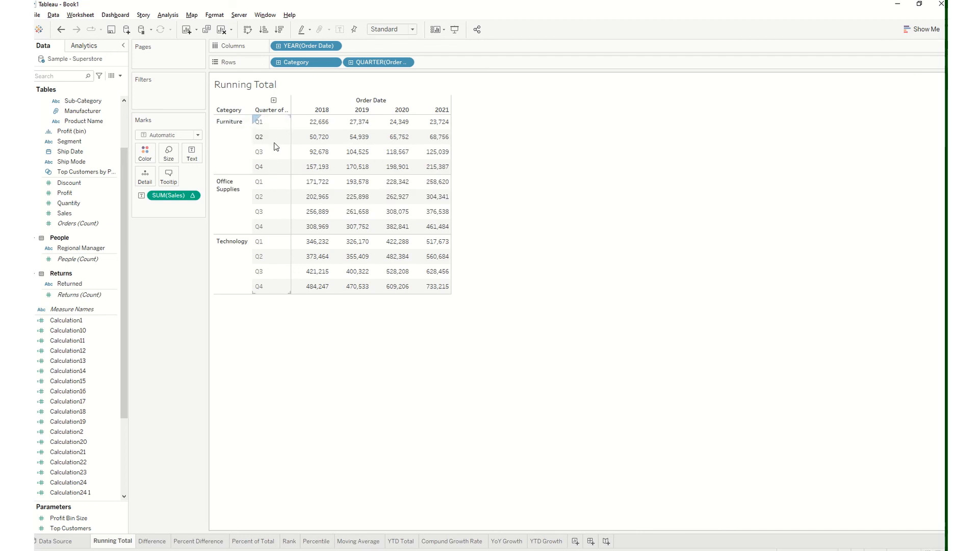
On the YTD Growth worksheet, examine the quarterly growth down the table and expand the Order Date rows to month and day
click(546, 541)
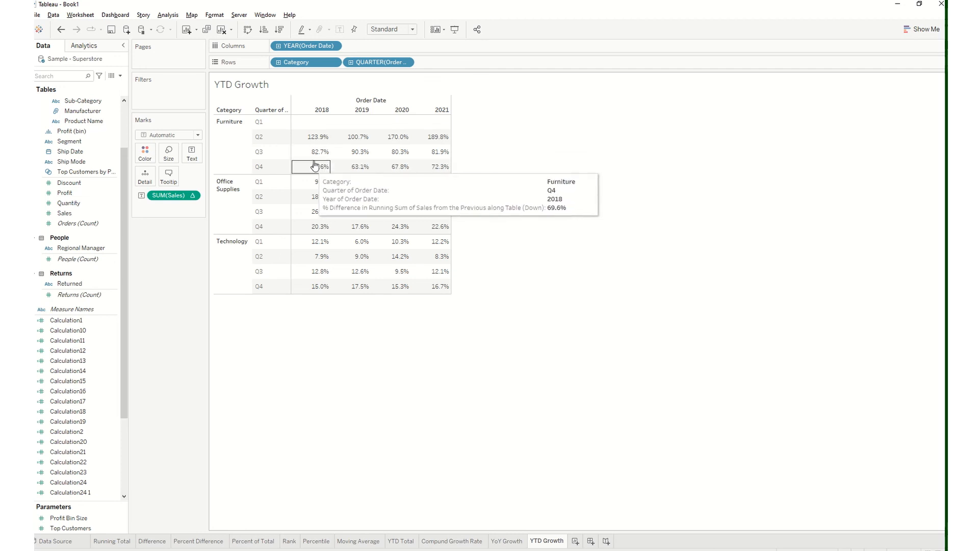
mouse_move(324, 186)
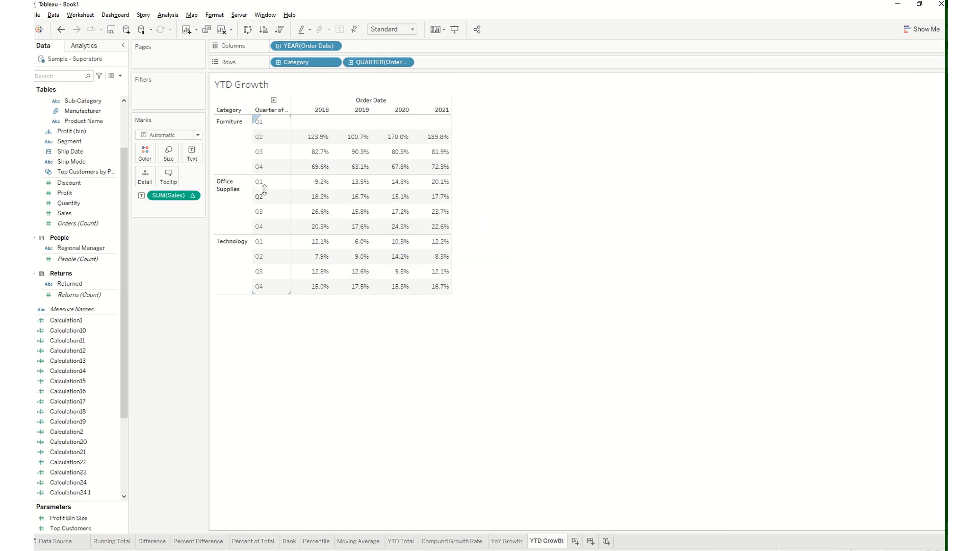
mouse_move(321, 233)
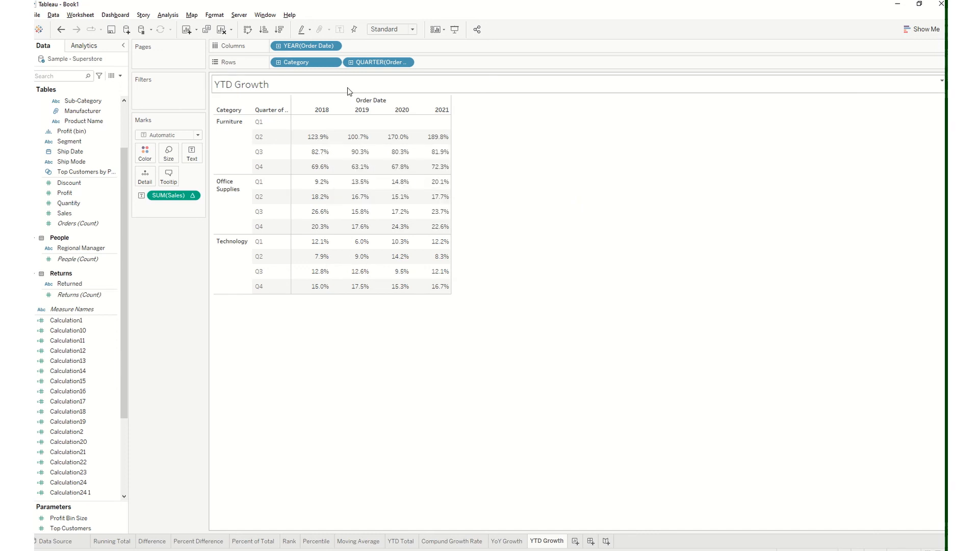
click(351, 64)
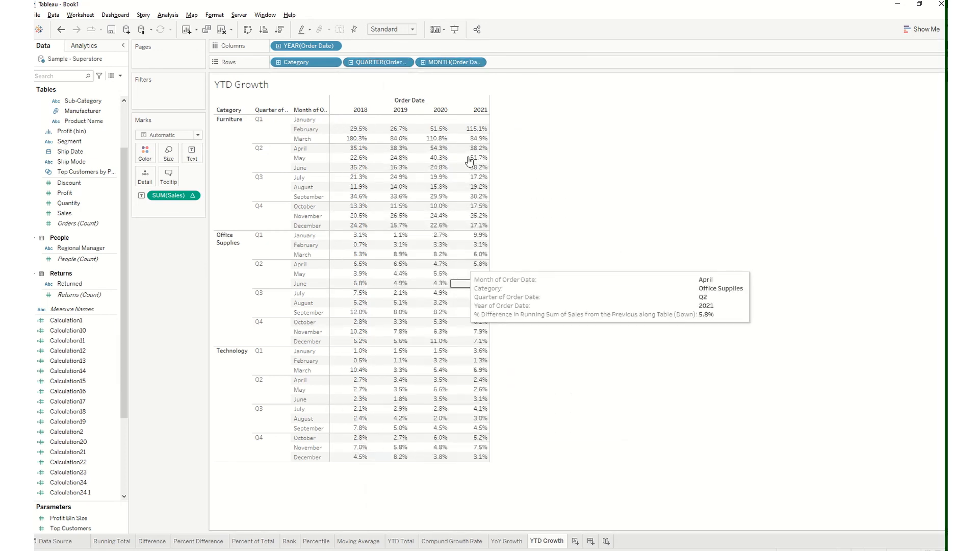
click(423, 62)
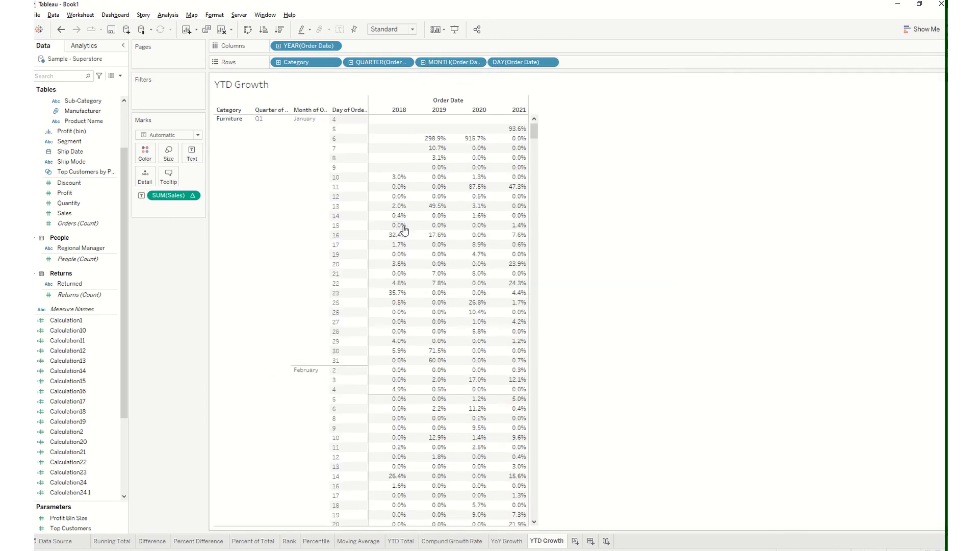
Examine the daily YTD growth from the first Furniture rows to the last Technology rows, and remove the day level of Order Date from the rows
scroll(404, 230, down, 2)
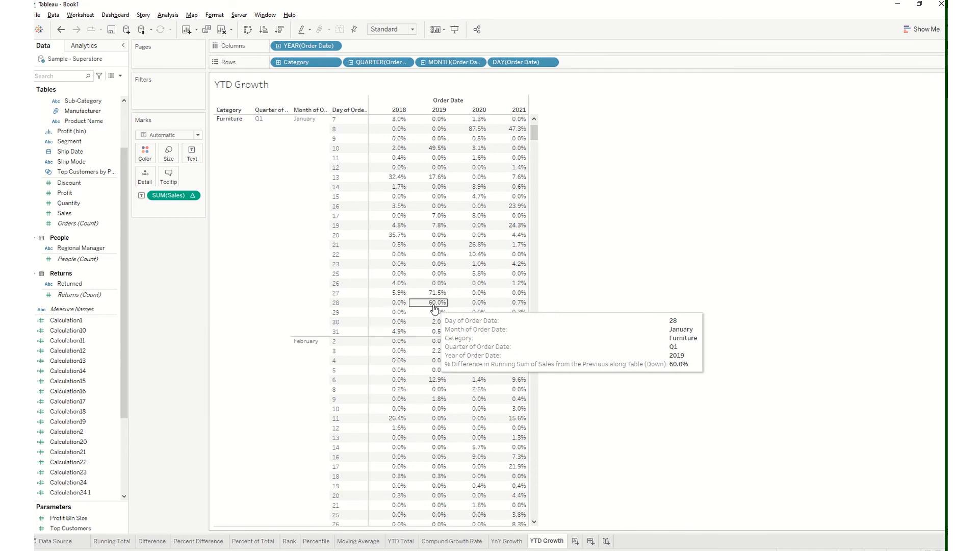
scroll(435, 308, up, 3)
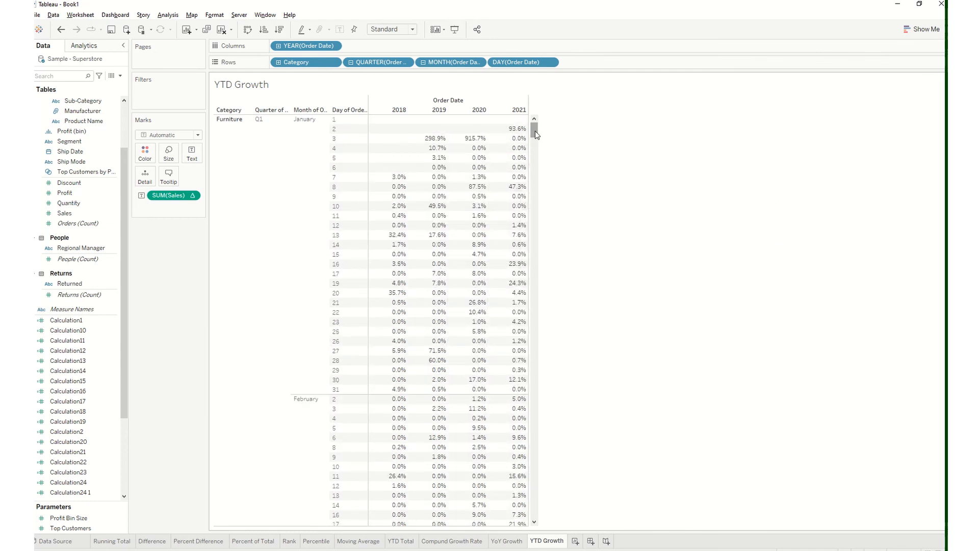
drag(535, 132, 520, 514)
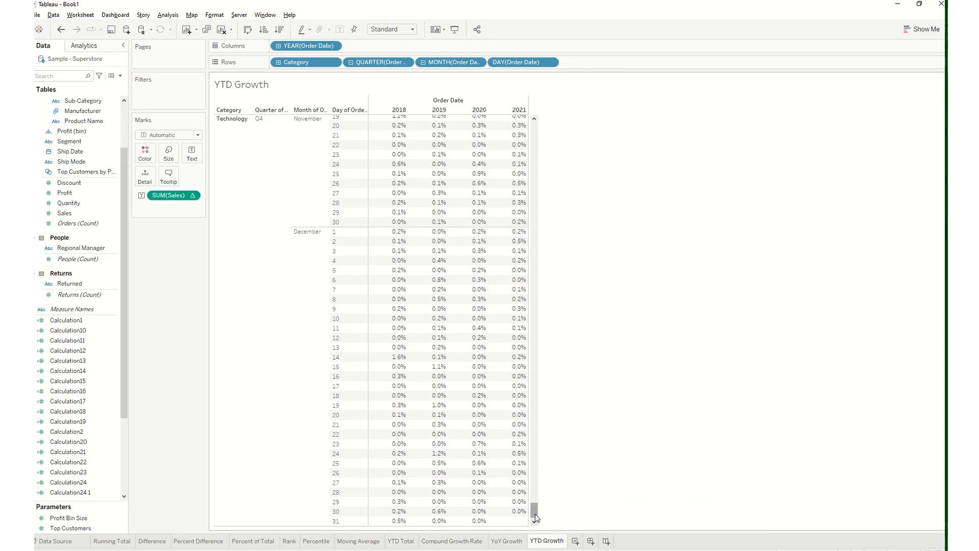
drag(536, 513, 530, 127)
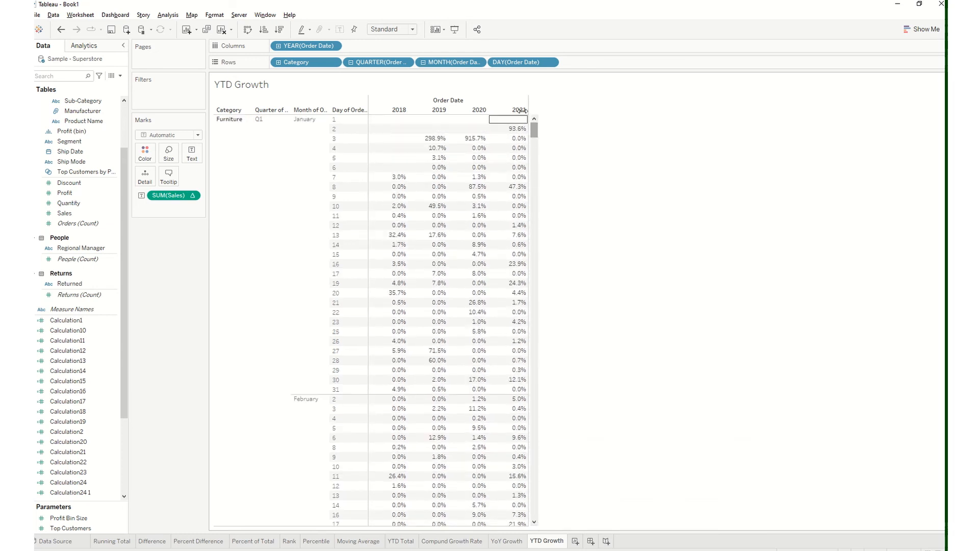
drag(523, 62, 555, 120)
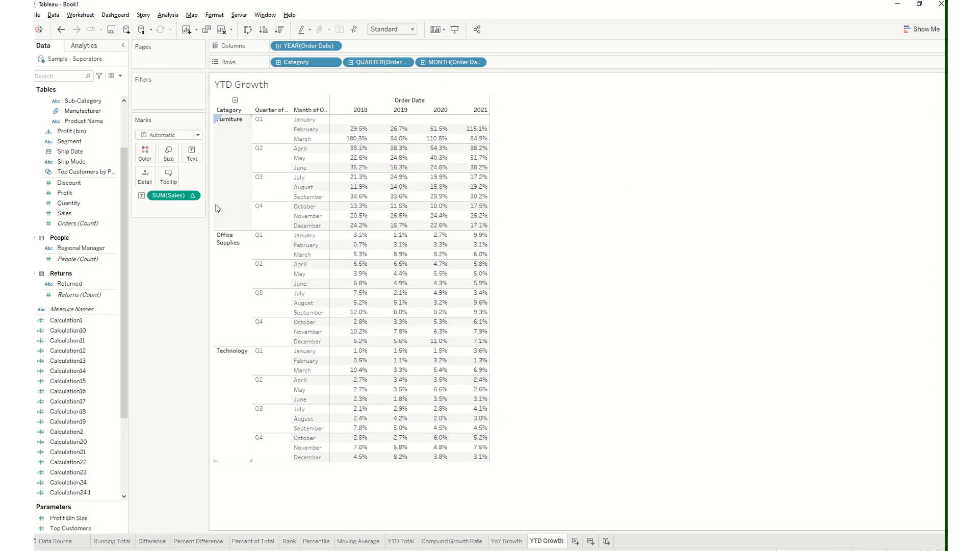
Set the YTD growth calculation on SUM(Sales) to compute using Table (across)
click(193, 197)
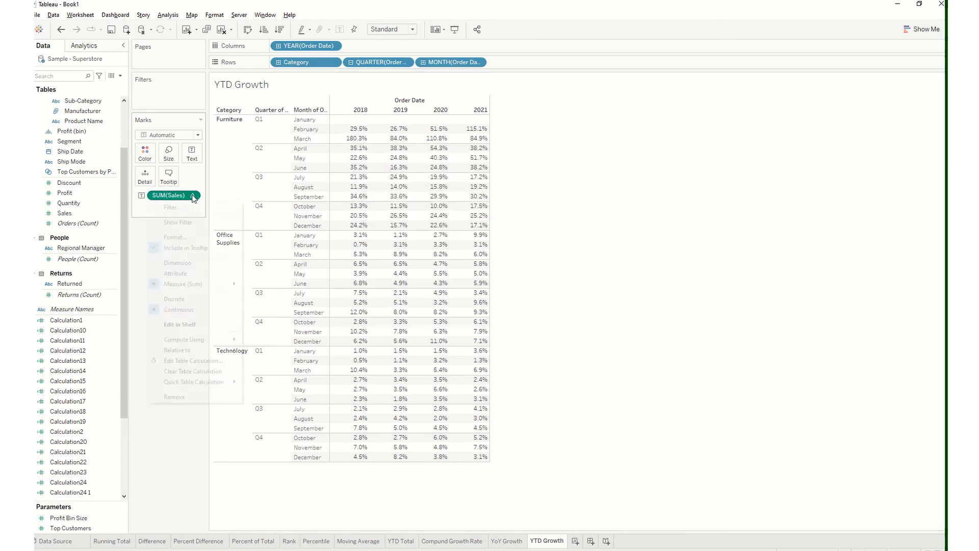
mouse_move(221, 343)
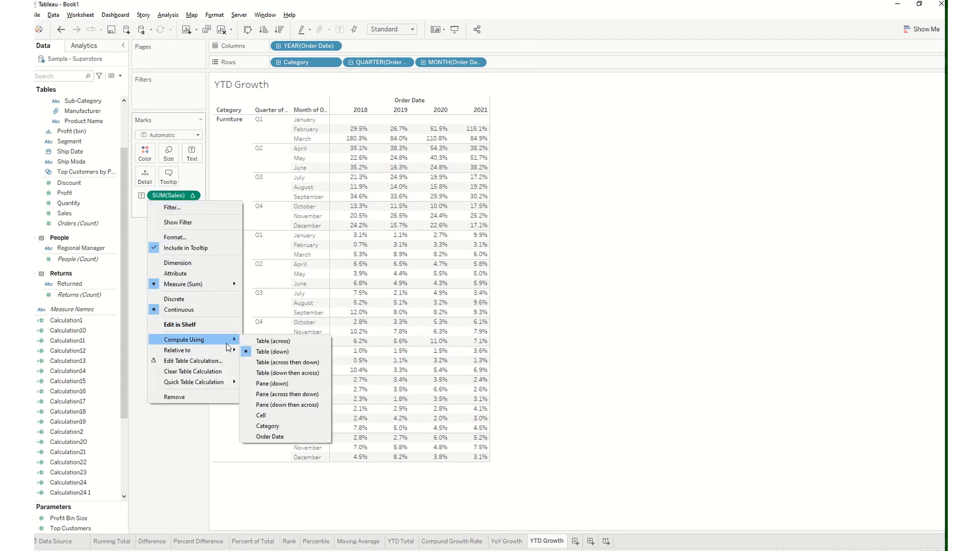
click(272, 351)
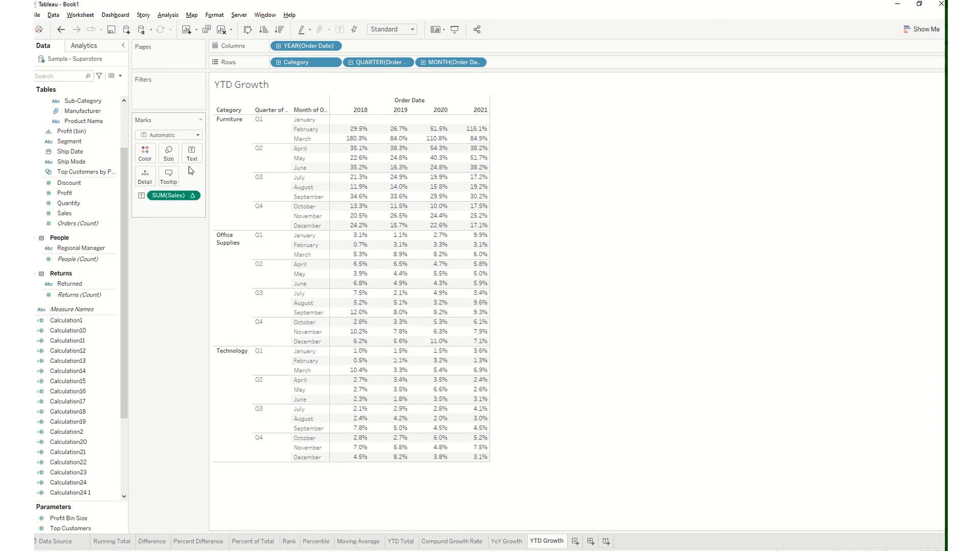
click(193, 196)
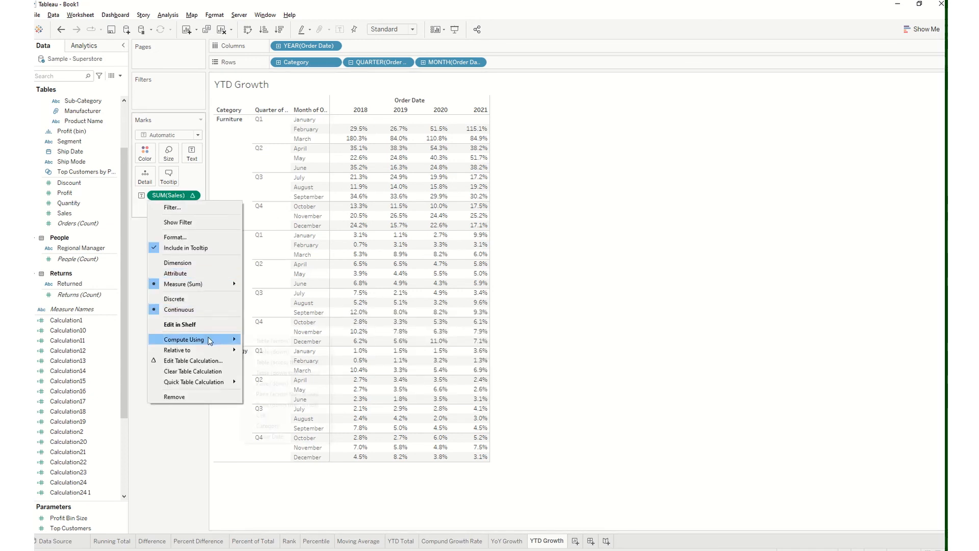
click(257, 343)
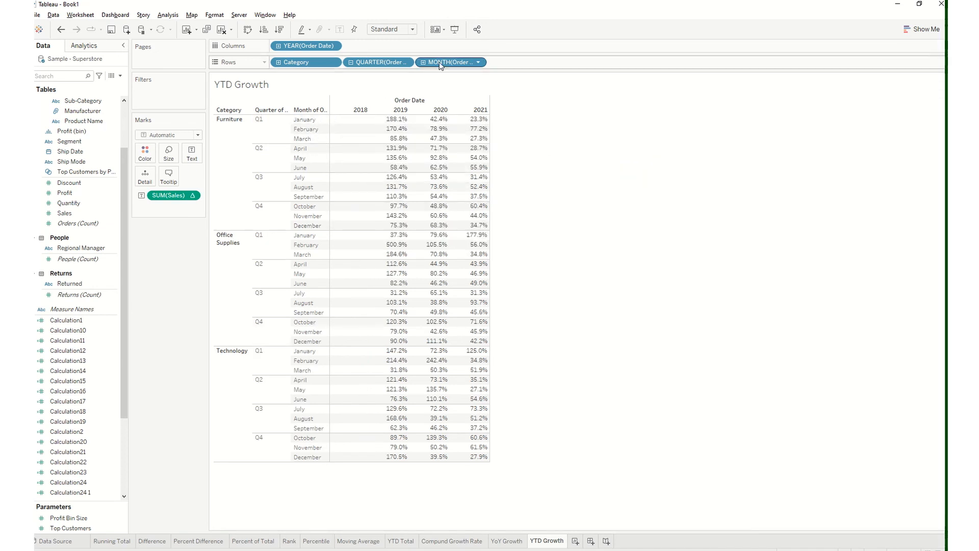
Compare the growth across the table at quarter, month and day levels of Order Date, returning the rows to month level
drag(441, 62, 562, 139)
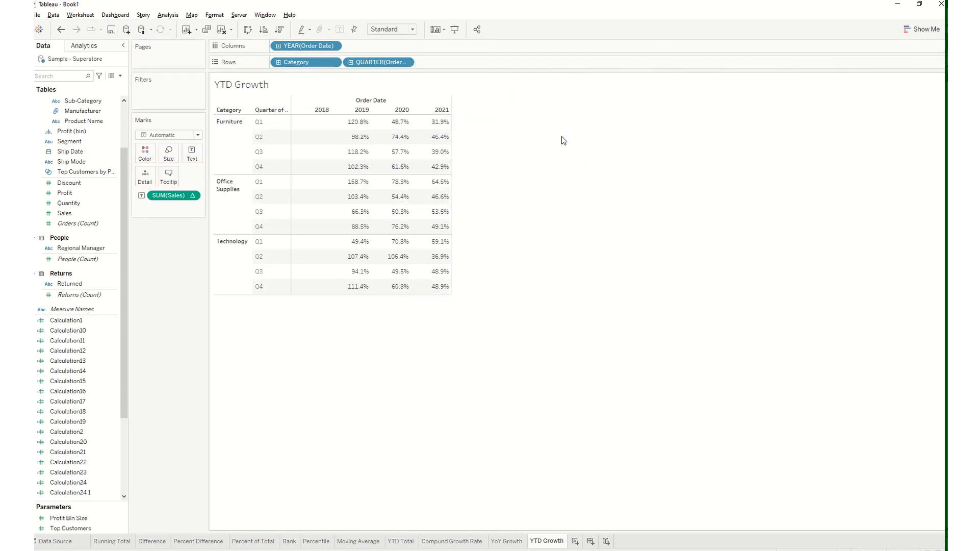
click(351, 63)
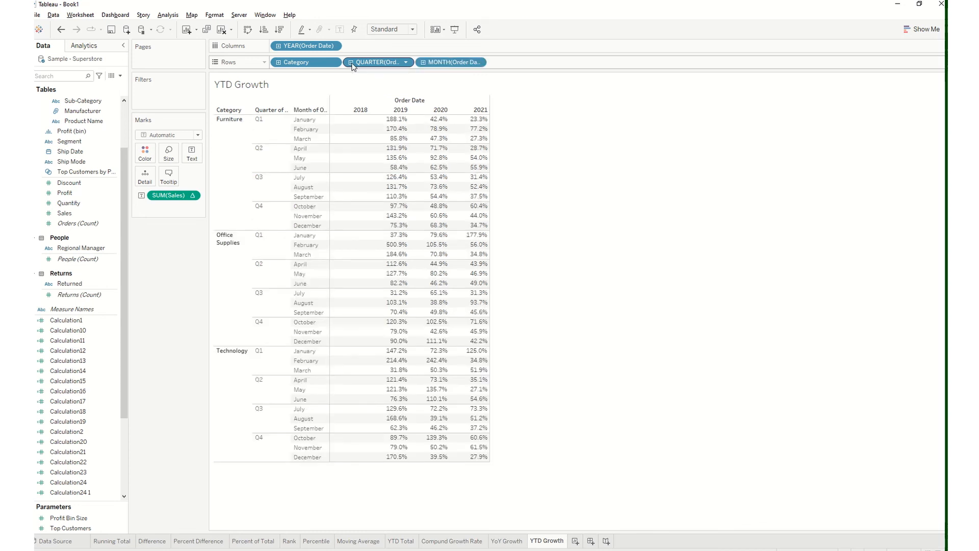
click(423, 63)
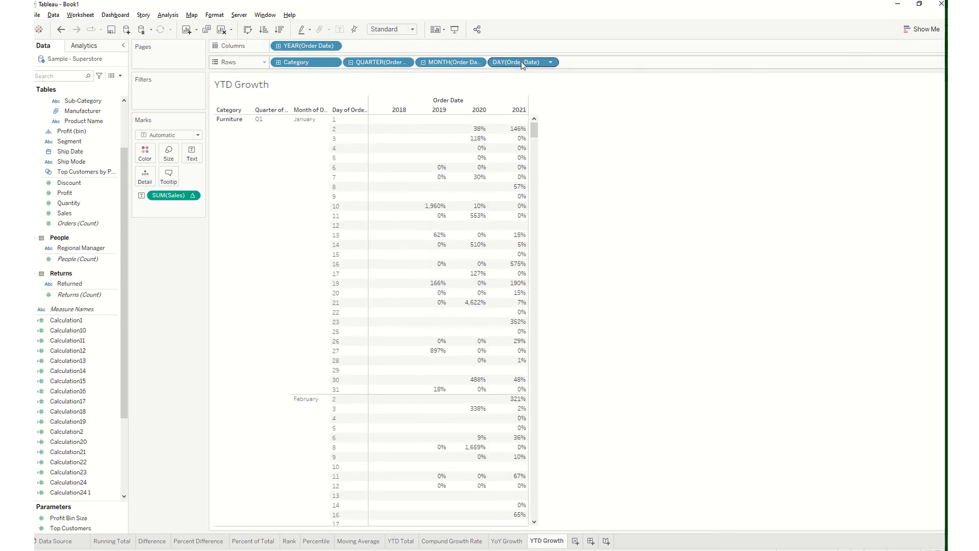
drag(522, 64, 592, 109)
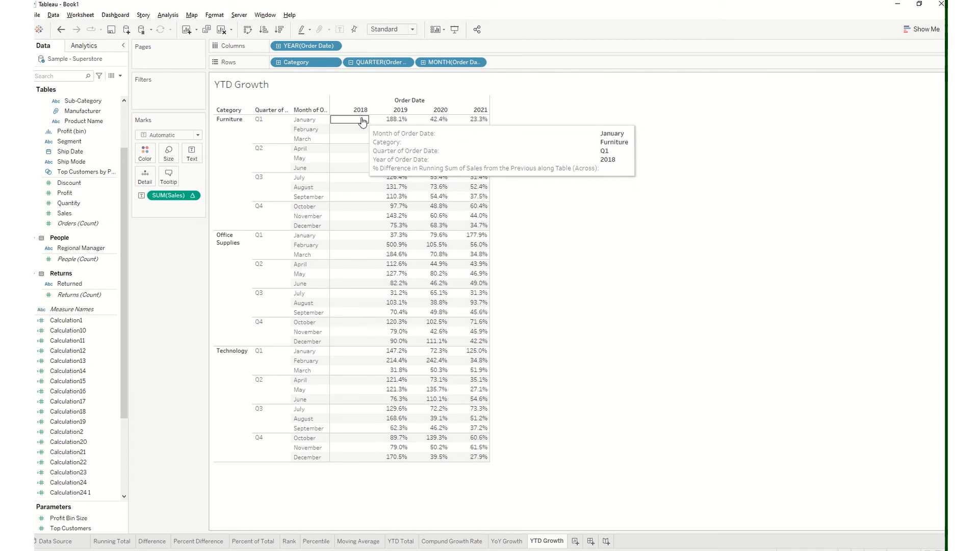
click(190, 196)
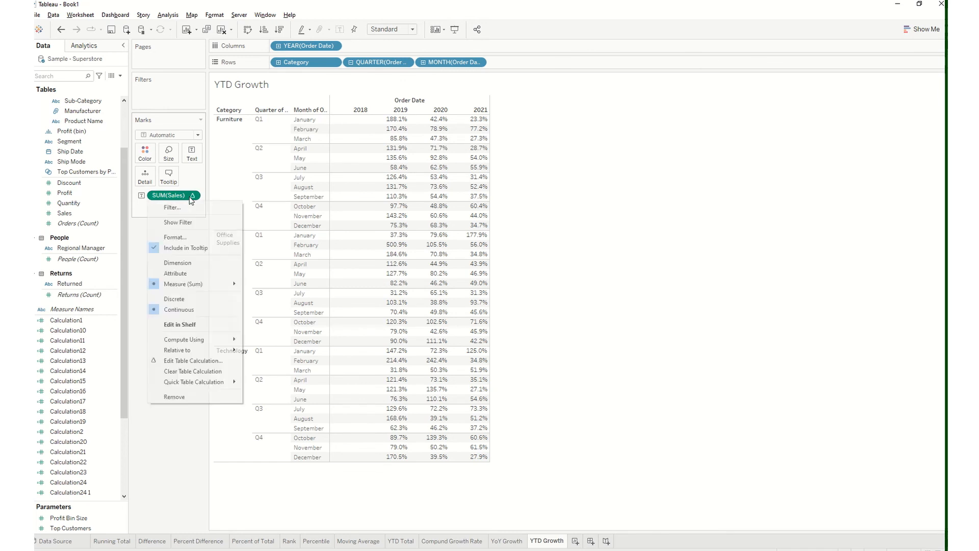
mouse_move(212, 381)
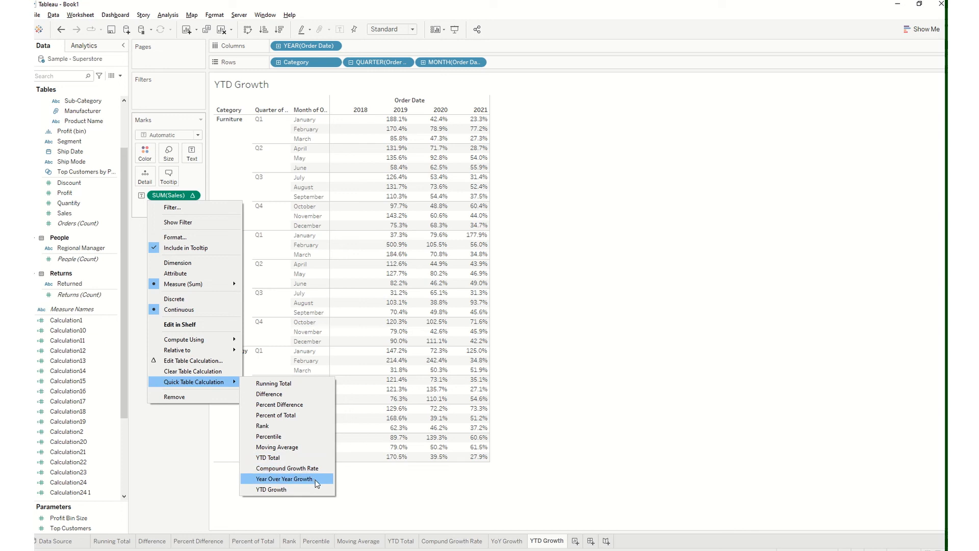
click(400, 514)
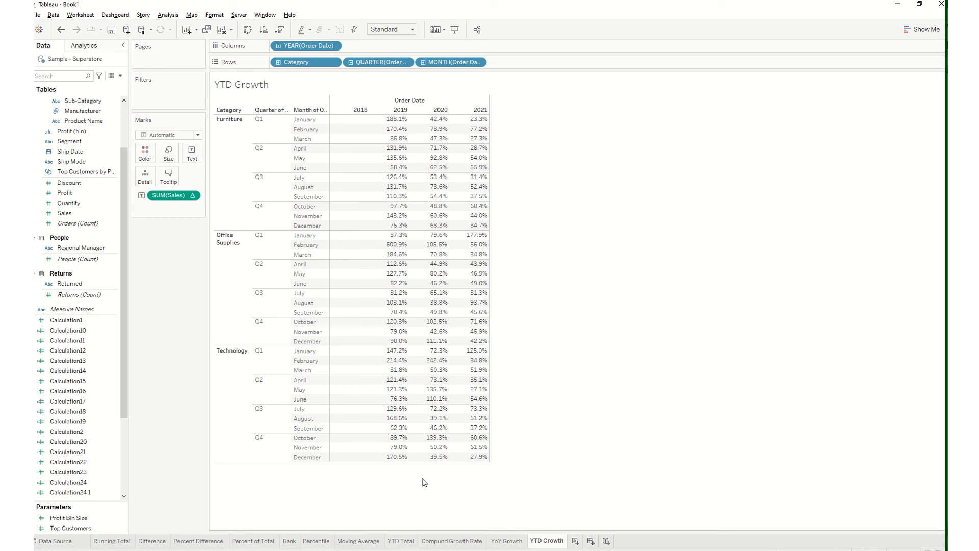
mouse_move(419, 16)
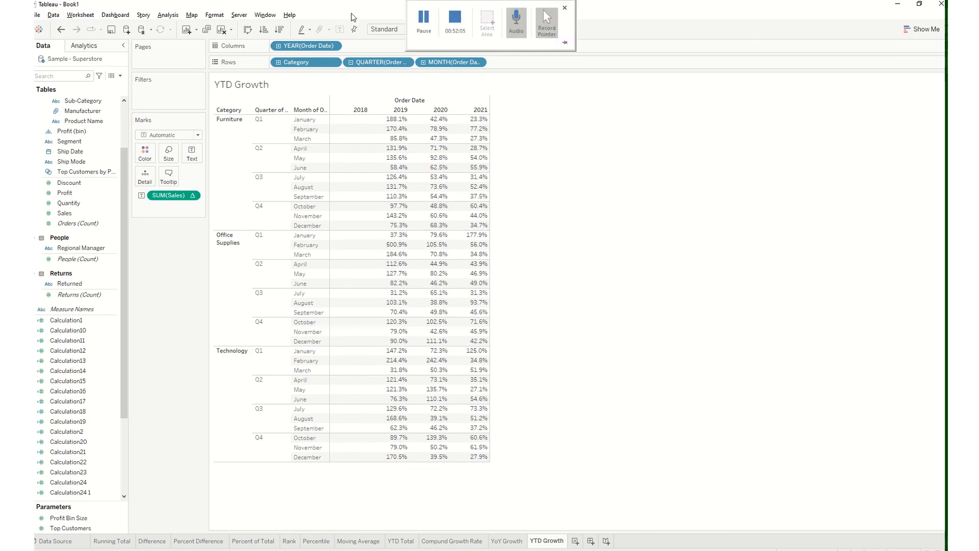